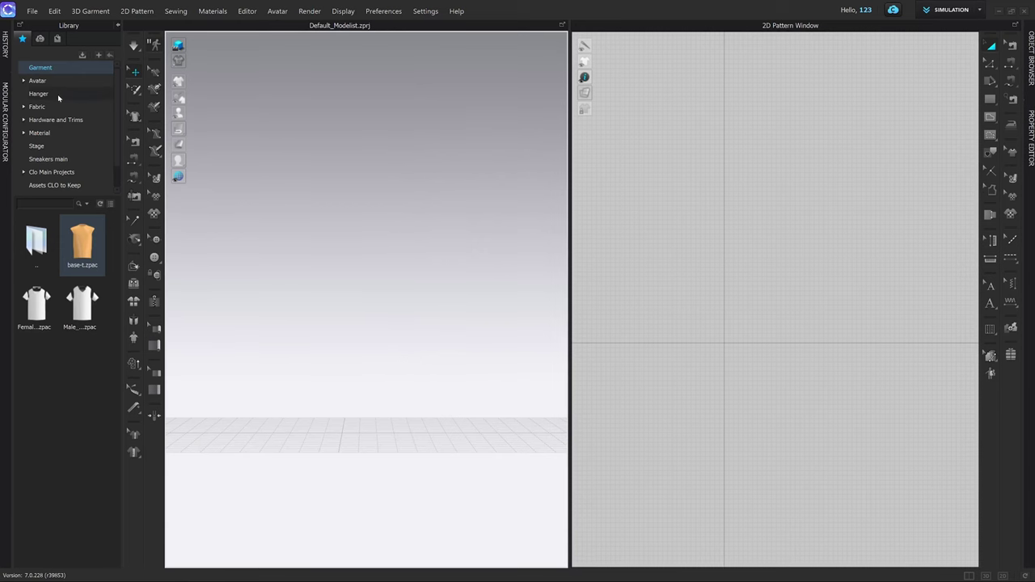
# Step: Load the Male_V2 avatar and open the base-t.zpac garment on it, maintaining the current avatar's size and pose
pyautogui.click(55, 82)
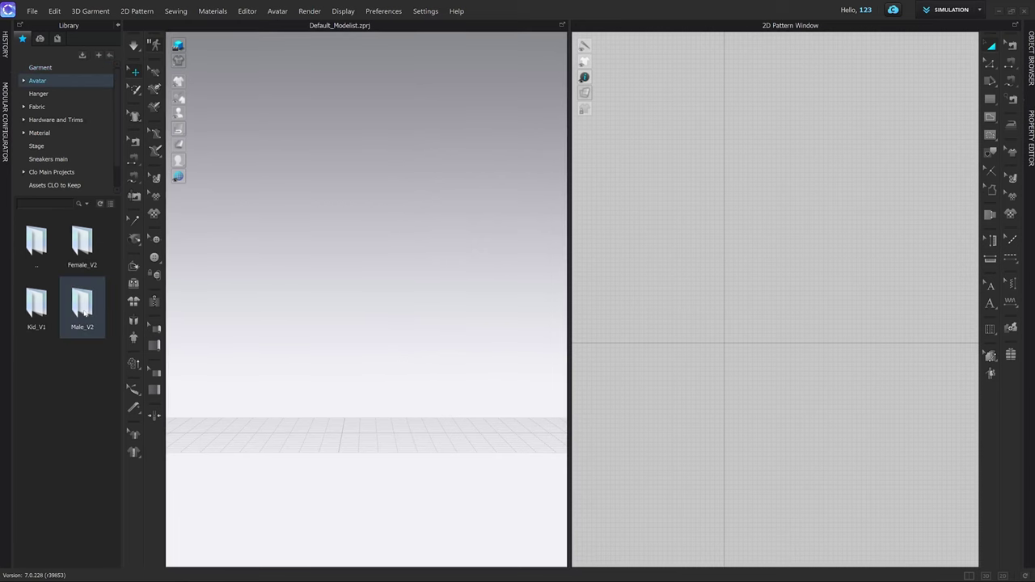
pyautogui.doubleClick(83, 433)
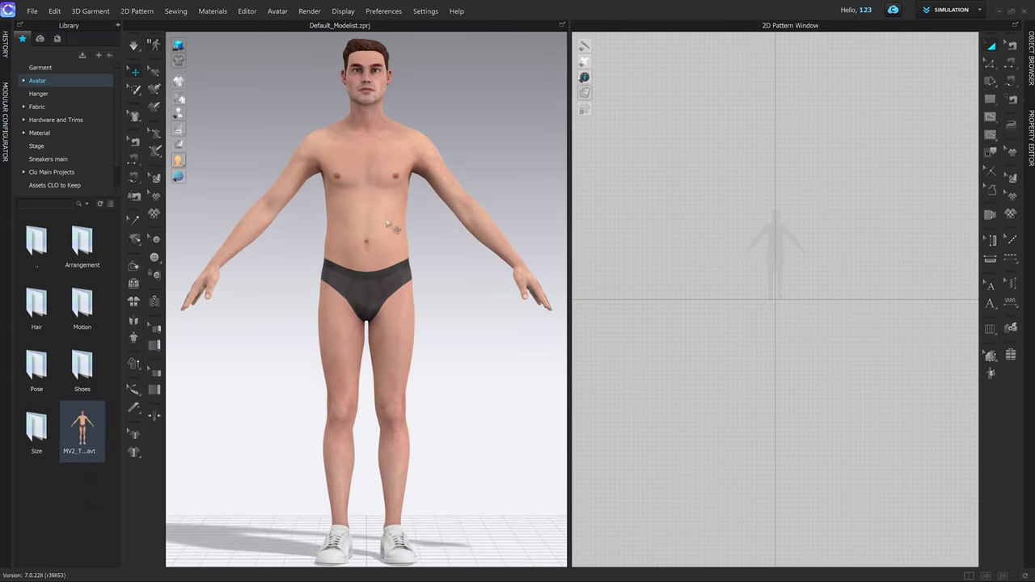
pyautogui.click(41, 67)
pyautogui.moveTo(75, 321)
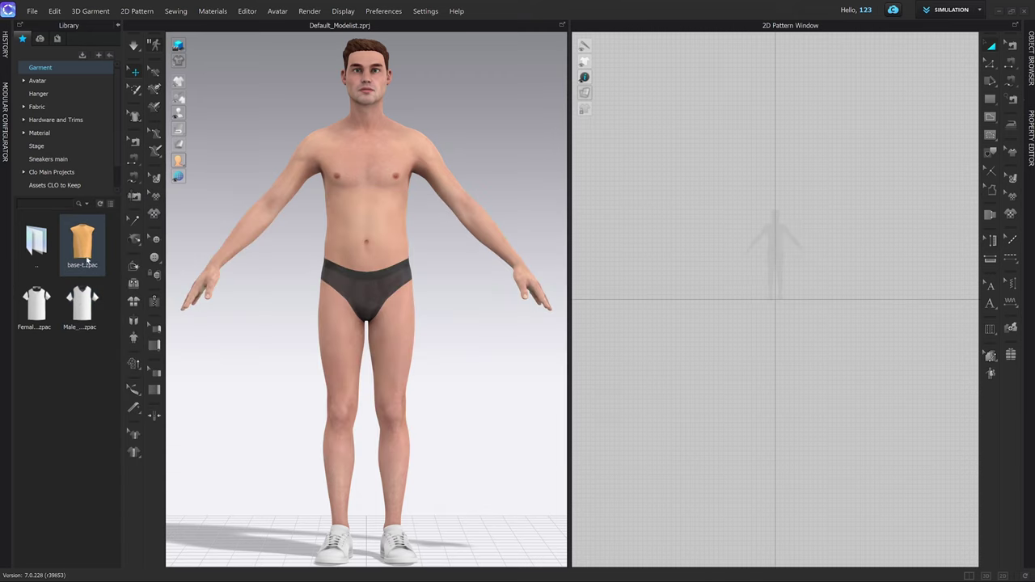
pyautogui.moveTo(86, 253)
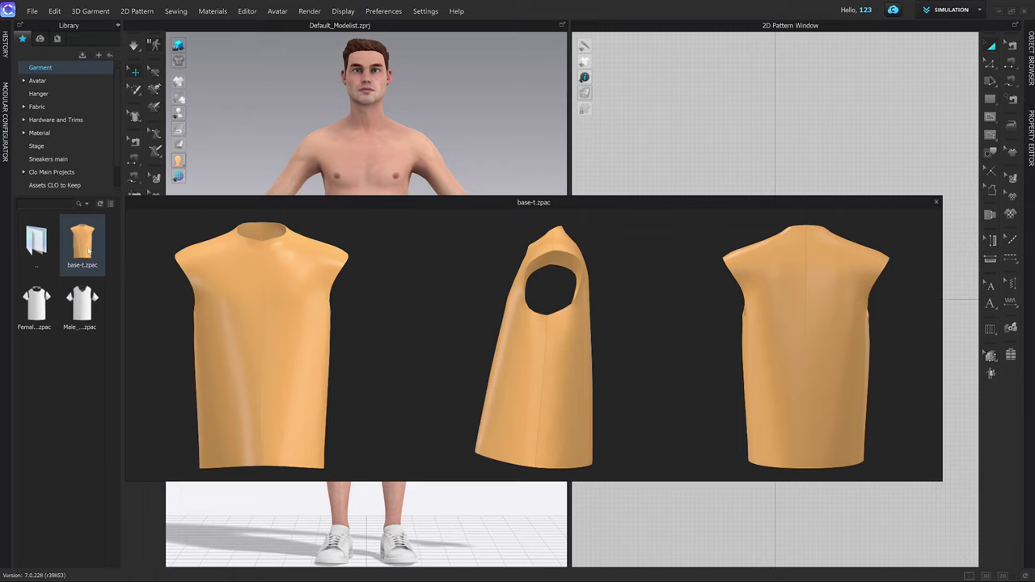
pyautogui.doubleClick(89, 252)
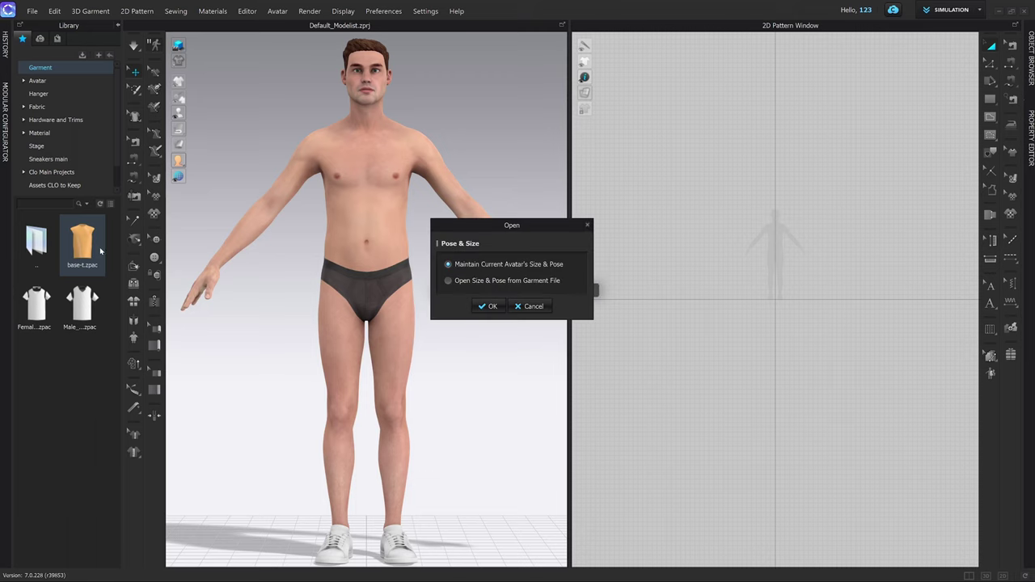
pyautogui.click(485, 306)
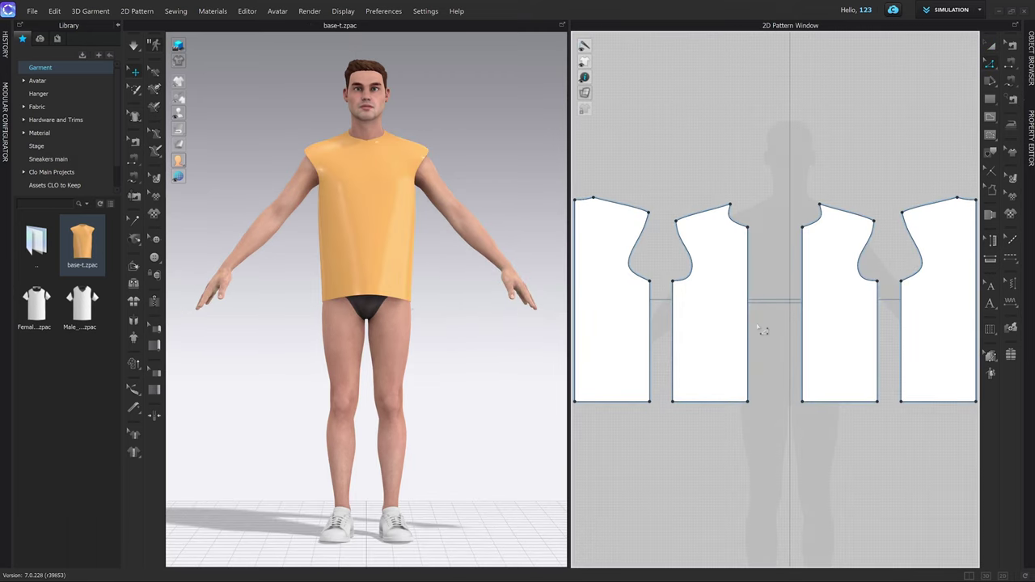
# Step: Examine how the base garment sits on the avatar from several angles, including the shoulder area, alongside its pattern pieces
pyautogui.scroll(-3, 762, 330)
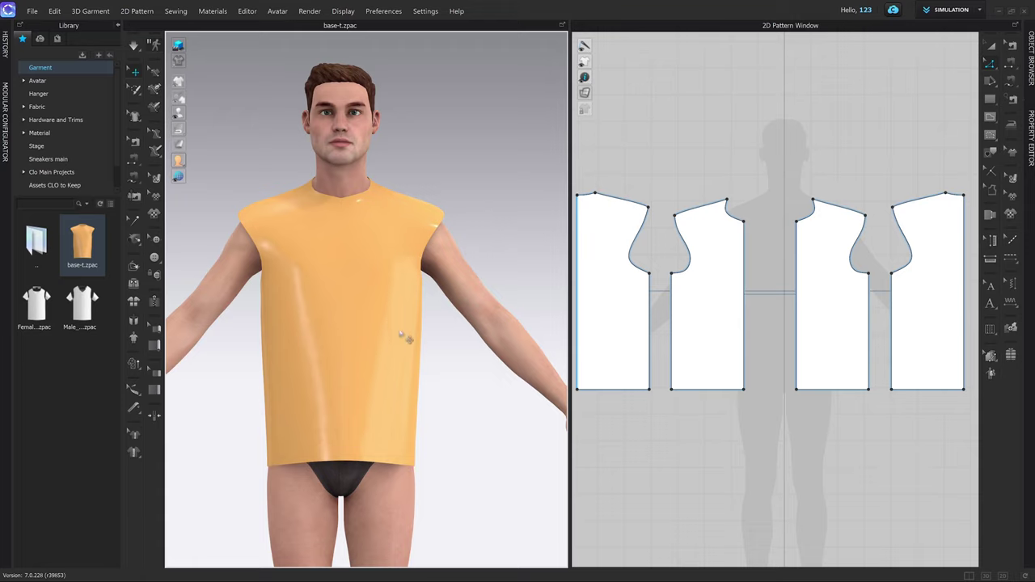
pyautogui.moveTo(409, 469); pyautogui.dragTo(436, 370, button='right')
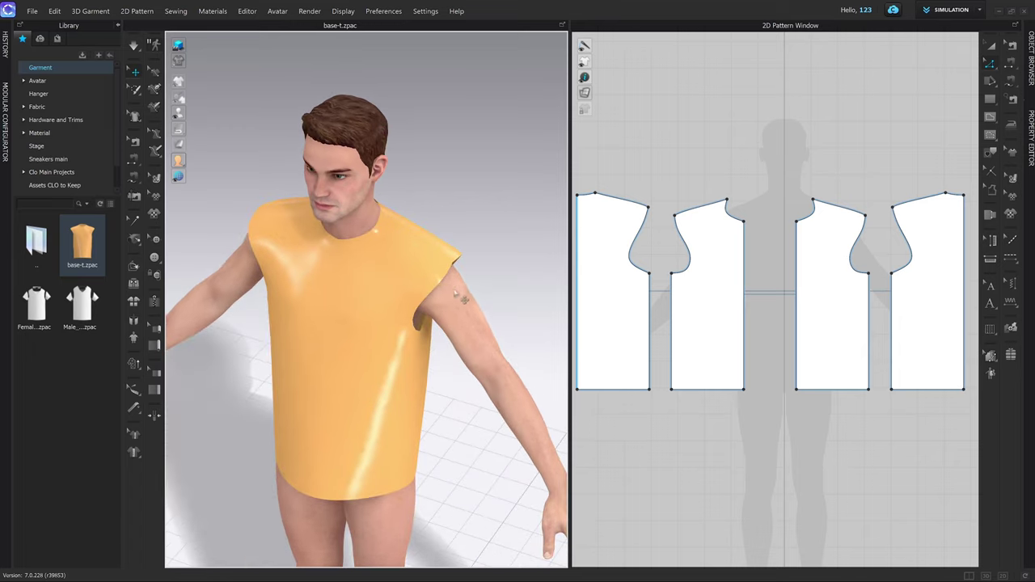
pyautogui.press('2')
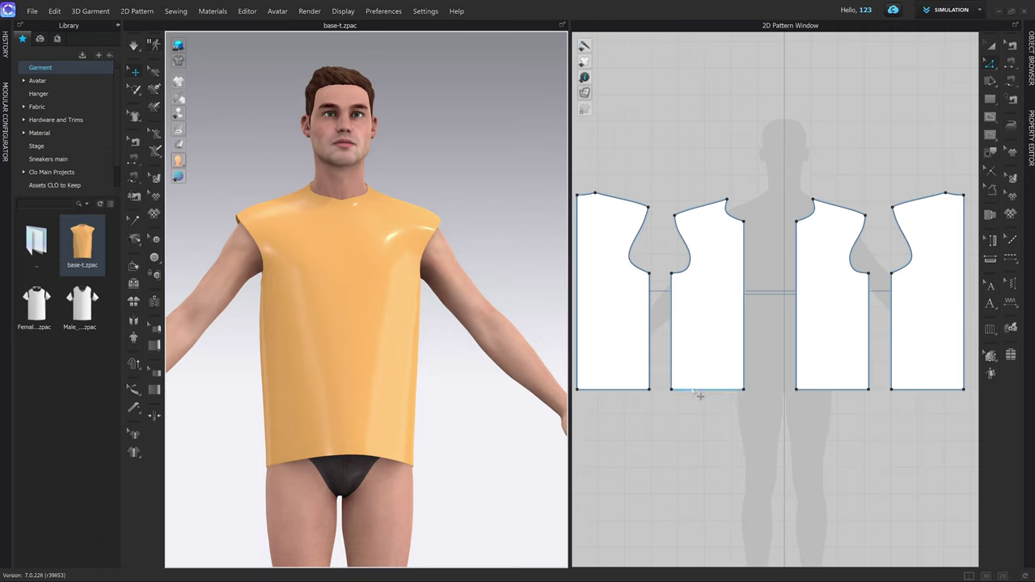
pyautogui.press('2')
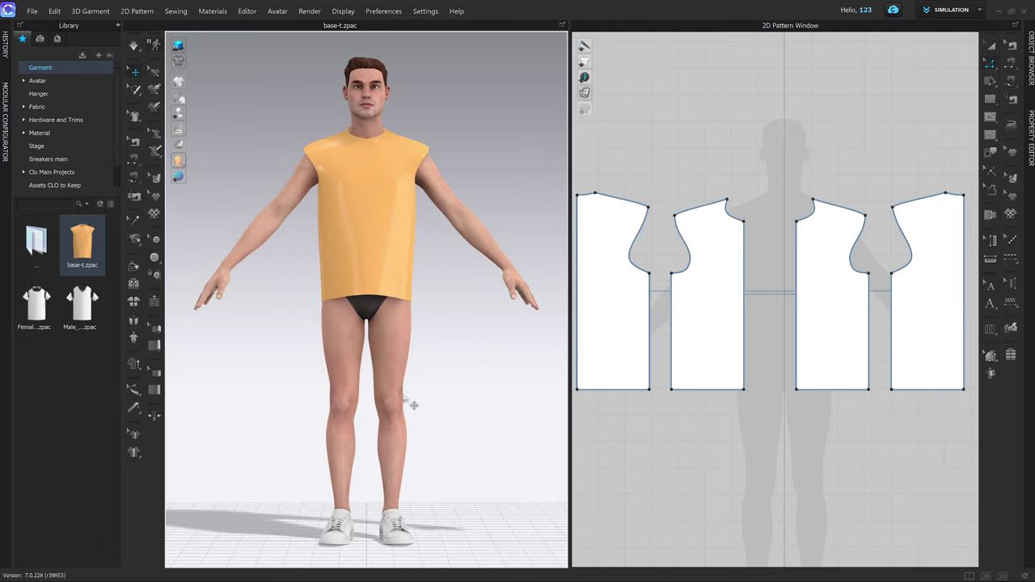
pyautogui.scroll(4, 441, 243)
pyautogui.moveTo(442, 154); pyautogui.dragTo(422, 254, button='middle')
pyautogui.scroll(1, 422, 245)
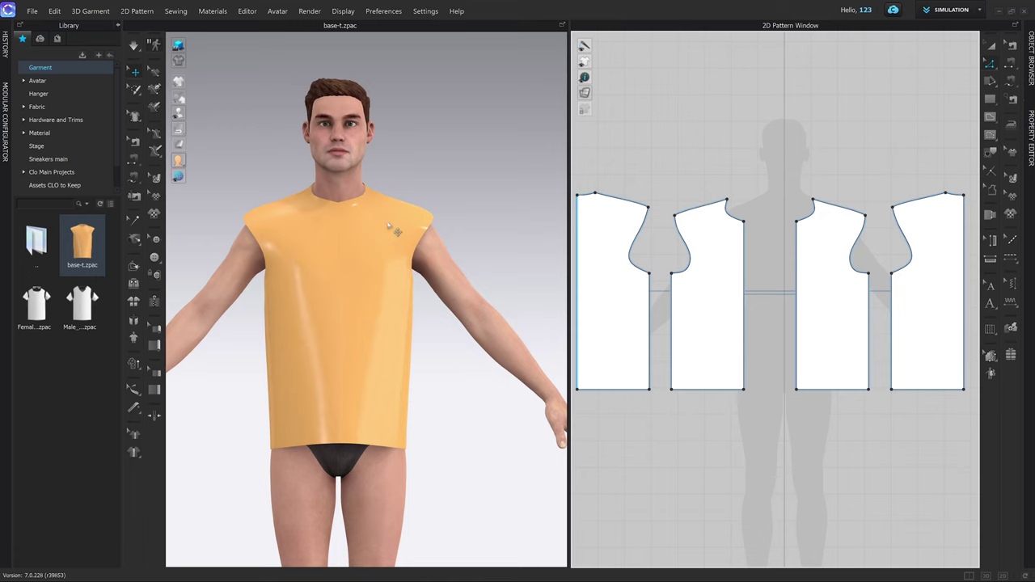
pyautogui.scroll(5, 396, 232)
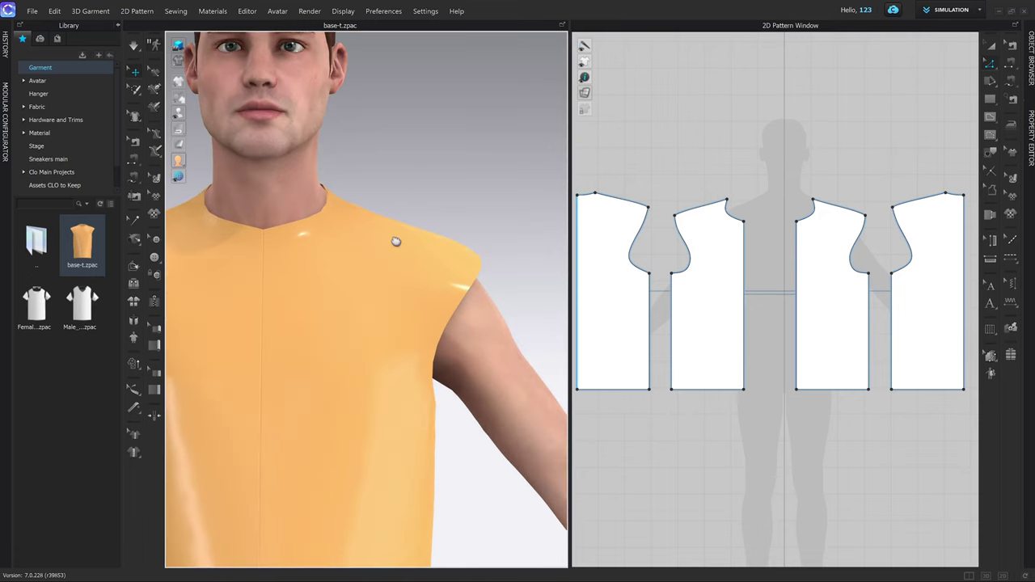
pyautogui.scroll(-2, 396, 242)
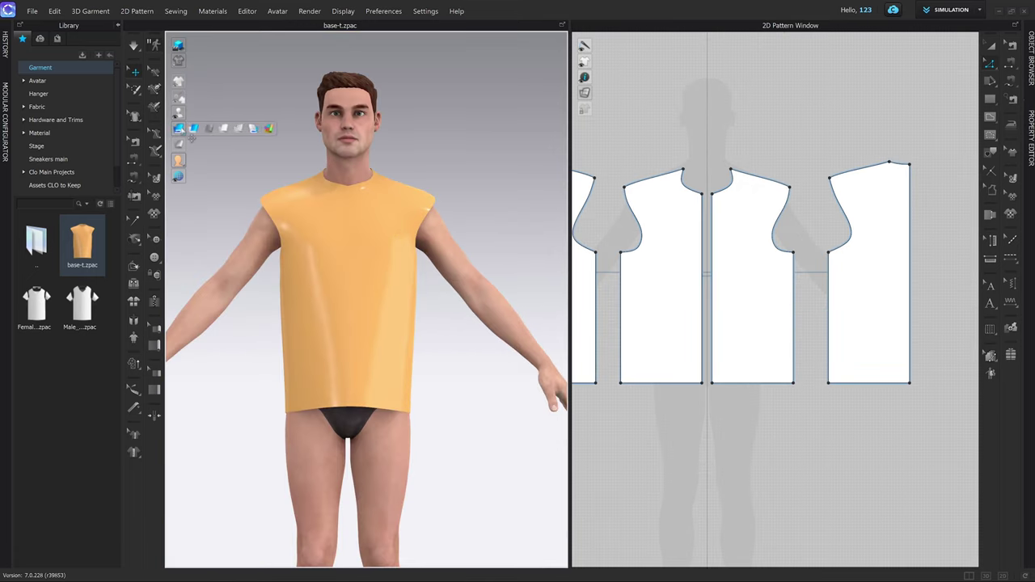
# Step: Display the garment as a translucent surface and examine the gap between the shirt and the avatar's body at the shoulder
pyautogui.click(206, 131)
pyautogui.scroll(3, 453, 198)
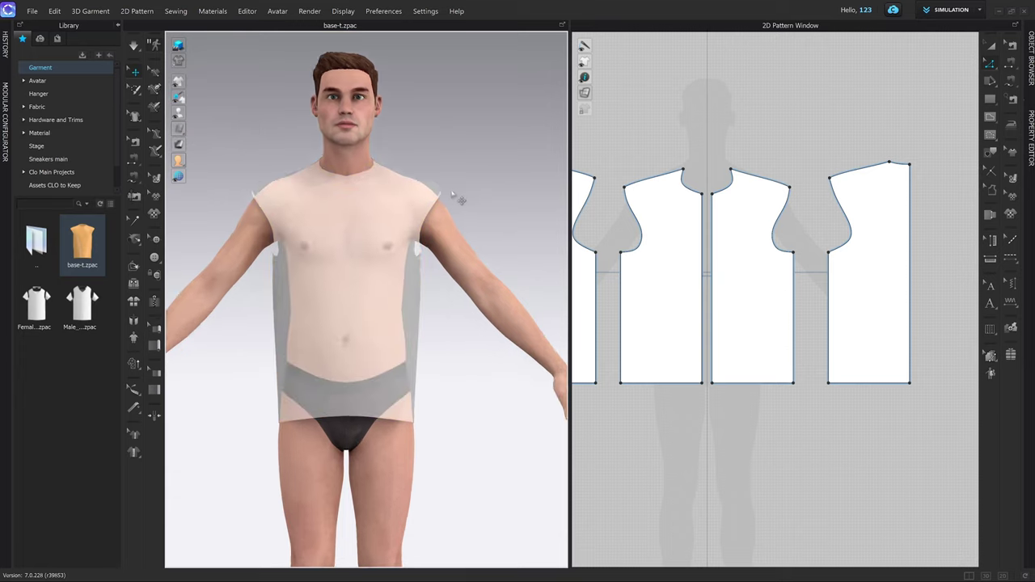
pyautogui.click(441, 188)
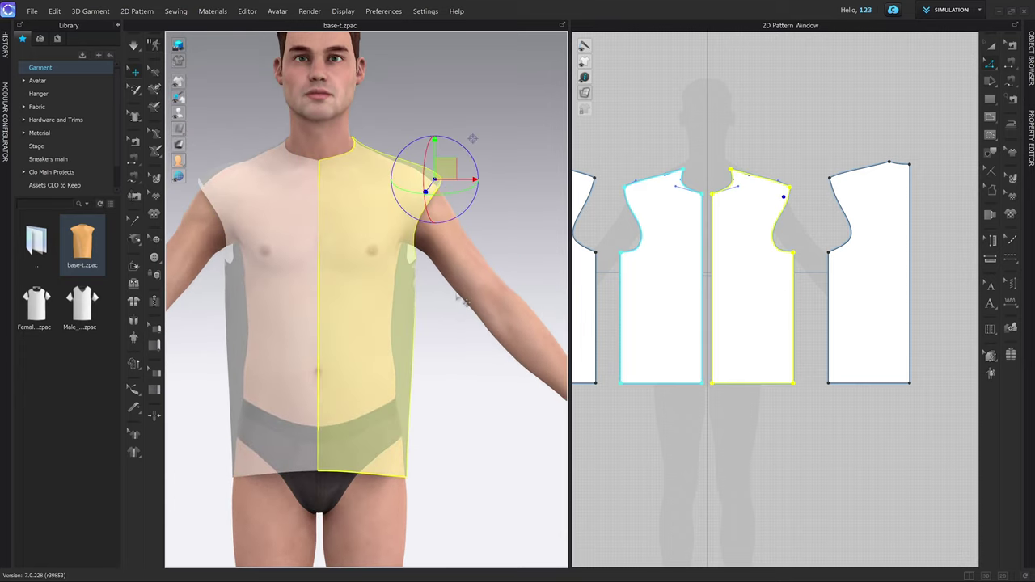
pyautogui.click(455, 318)
pyautogui.scroll(2, 462, 316)
pyautogui.moveTo(181, 134)
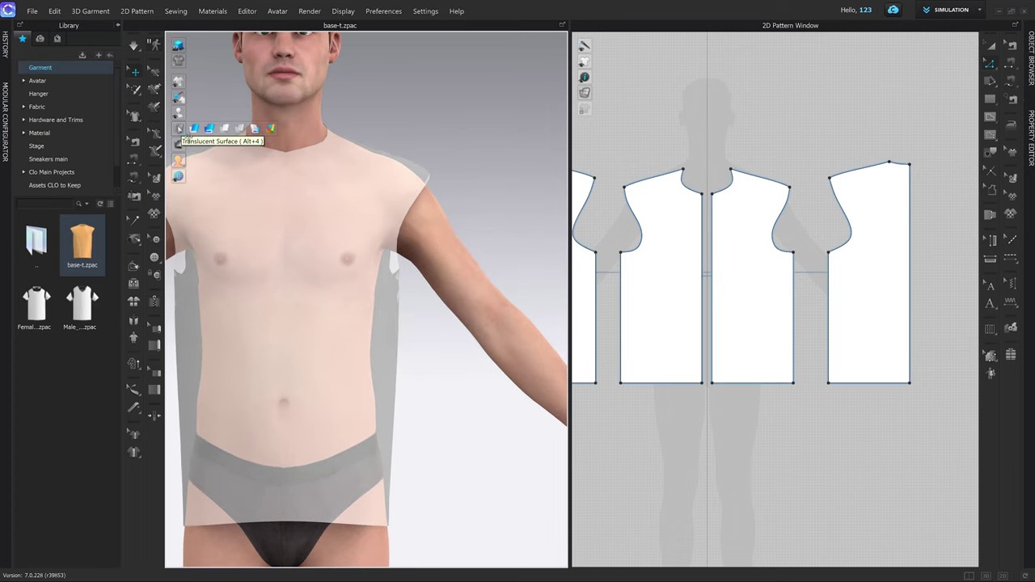
pyautogui.moveTo(480, 169); pyautogui.dragTo(448, 231, button='right')
pyautogui.press('2')
pyautogui.moveTo(454, 166); pyautogui.dragTo(417, 205, button='middle')
pyautogui.scroll(2, 396, 296)
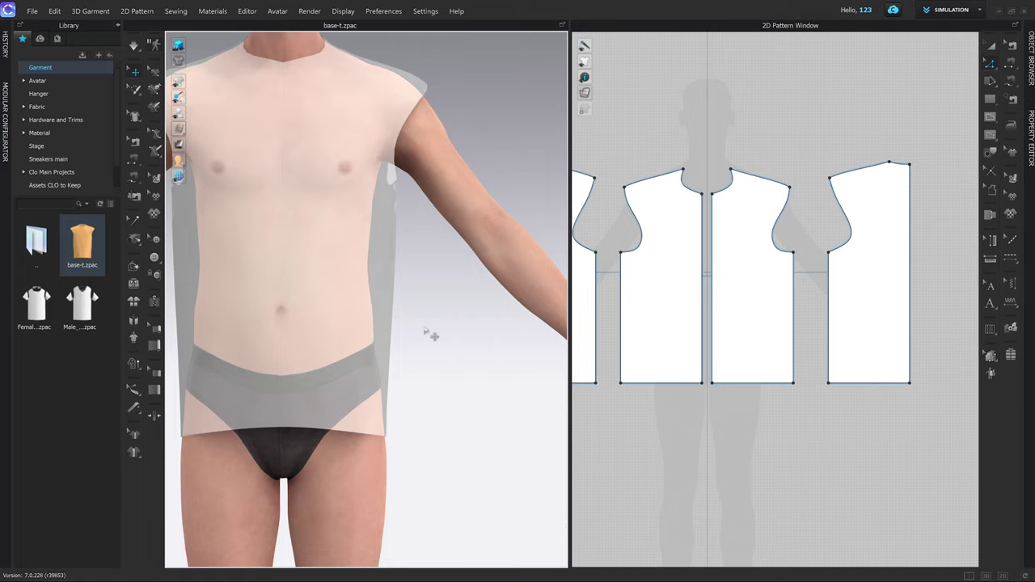
pyautogui.scroll(2, 349, 202)
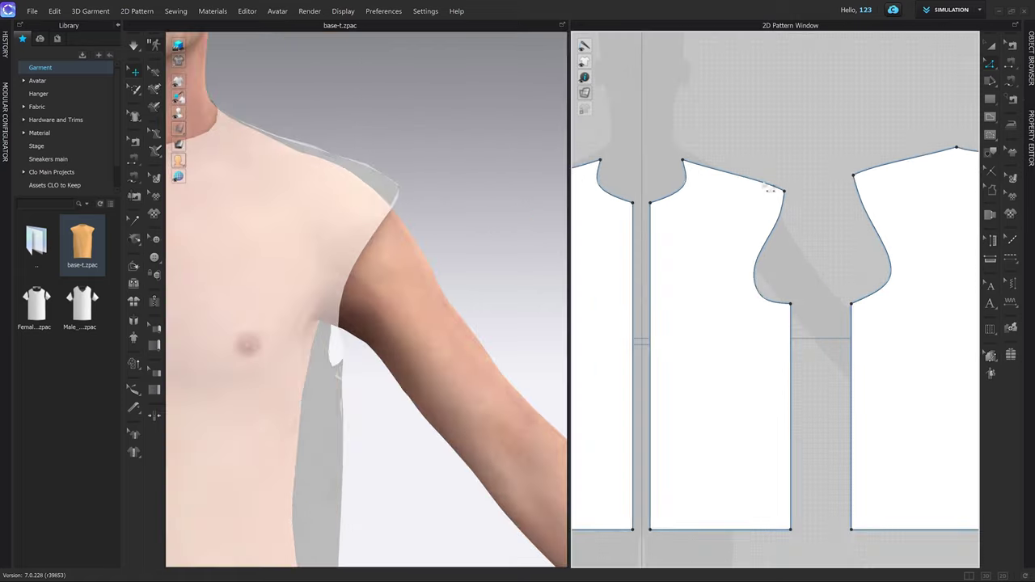
# Step: Straighten the front piece's shoulder line by deleting its curve points
pyautogui.click(769, 190)
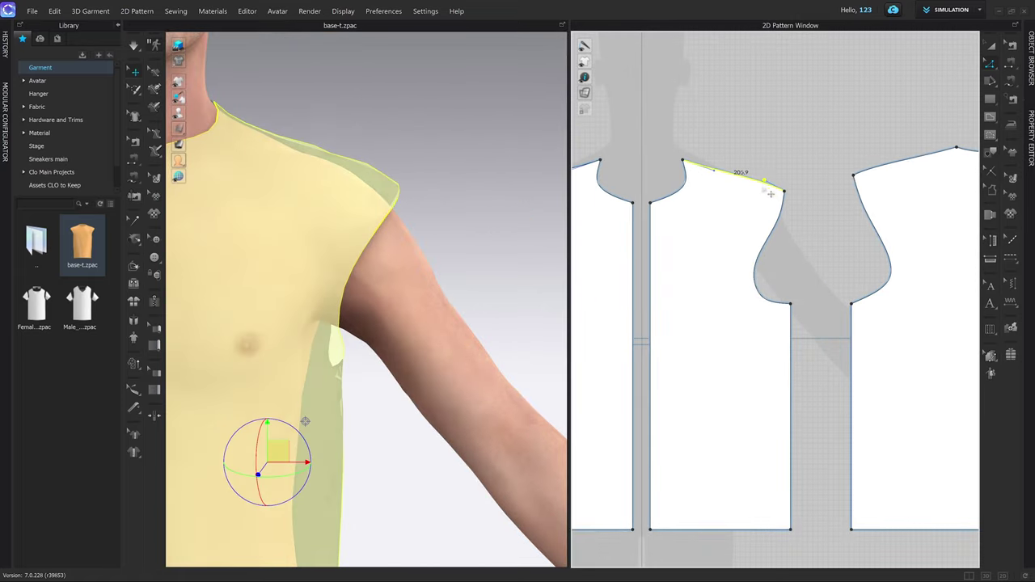
pyautogui.scroll(2, 775, 182)
pyautogui.moveTo(778, 165); pyautogui.dragTo(788, 173, button='middle')
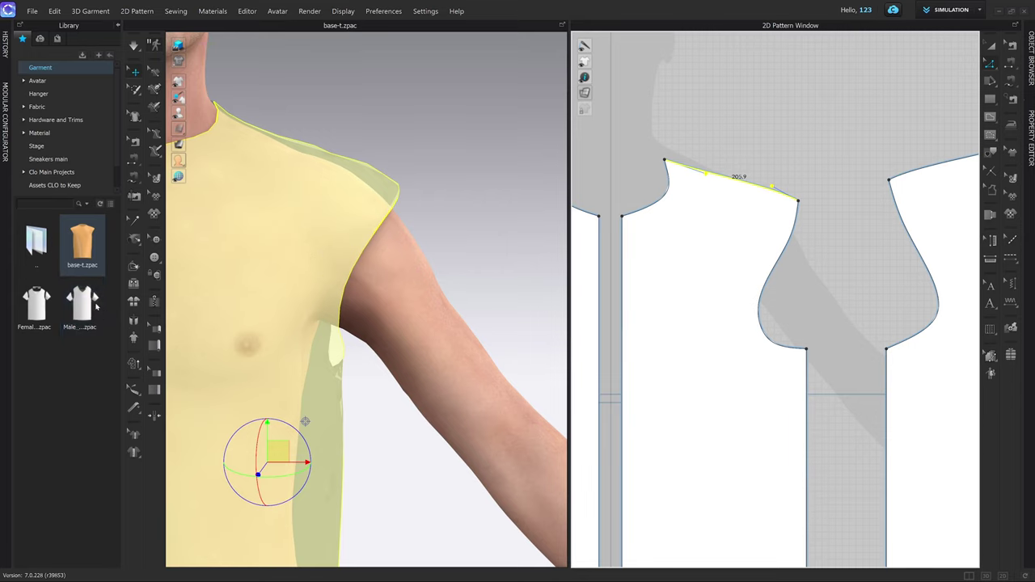
pyautogui.click(672, 200)
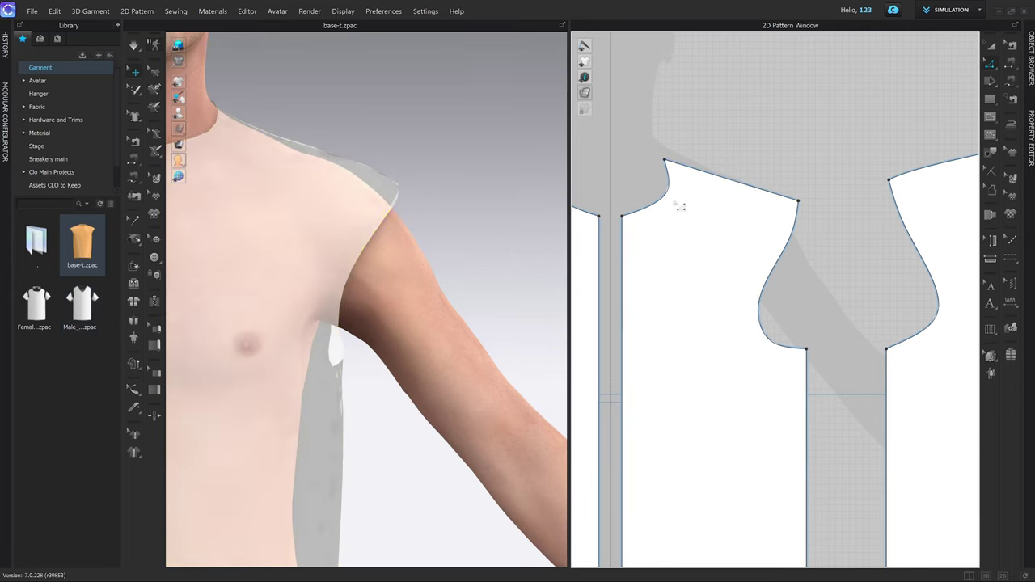
# Step: Delete the curve points on the back piece's shoulder line to make it straight
pyautogui.moveTo(809, 169); pyautogui.dragTo(709, 181, button='middle')
pyautogui.moveTo(836, 183); pyautogui.dragTo(770, 199, button='middle')
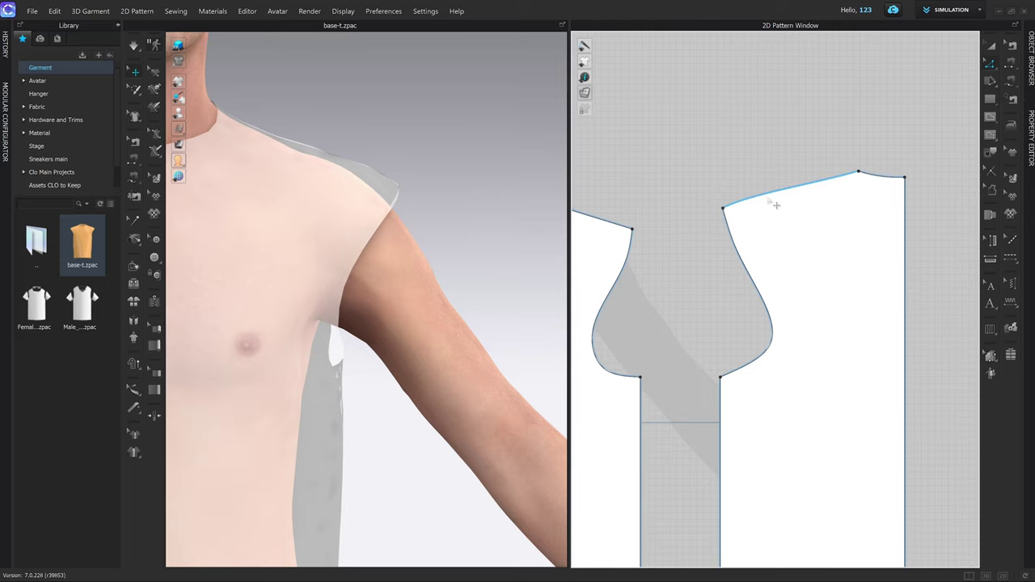
pyautogui.click(774, 199)
pyautogui.press('Delete')
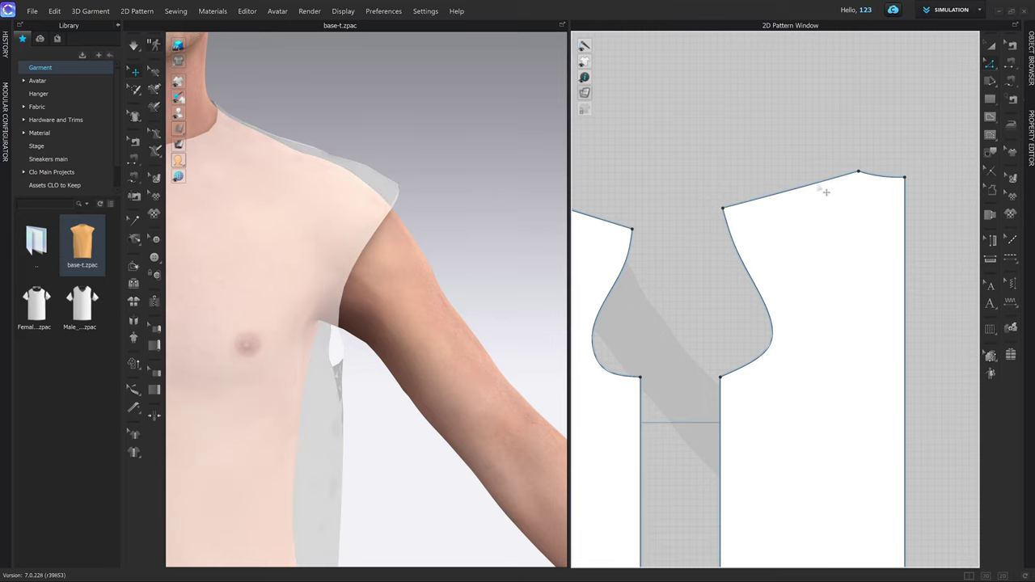
pyautogui.click(816, 185)
pyautogui.click(798, 223)
# Step: Restore the garment's textured surface display and simulate it with the straightened shoulder seams
pyautogui.scroll(-2, 750, 178)
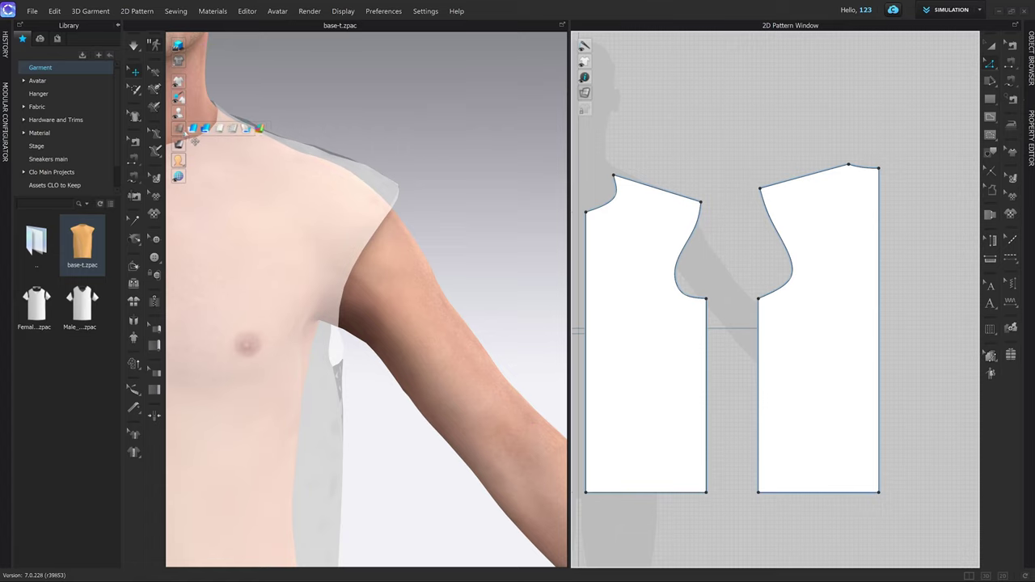
pyautogui.click(211, 131)
pyautogui.scroll(2, 364, 146)
pyautogui.press('space')
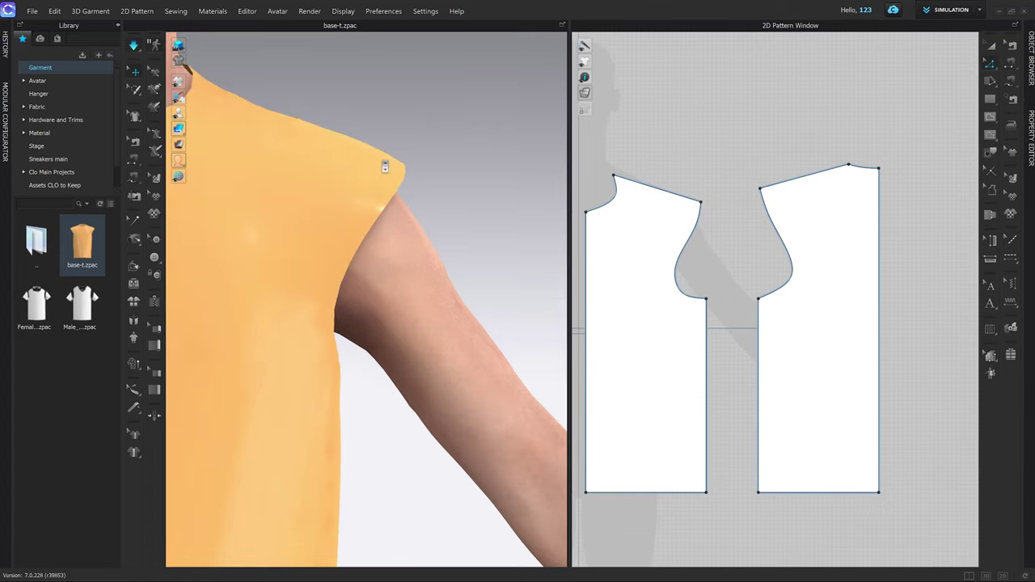
pyautogui.moveTo(426, 204)
pyautogui.mouseDown(button='right')
pyautogui.moveTo(365, 205)
pyautogui.moveTo(443, 202)
pyautogui.mouseUp(button='right')
pyautogui.scroll(-3, 444, 201)
pyautogui.press('2')
# Step: Move the front piece's outer shoulder point horizontally outward by 20 mm to extend the shoulder
pyautogui.scroll(3, 678, 203)
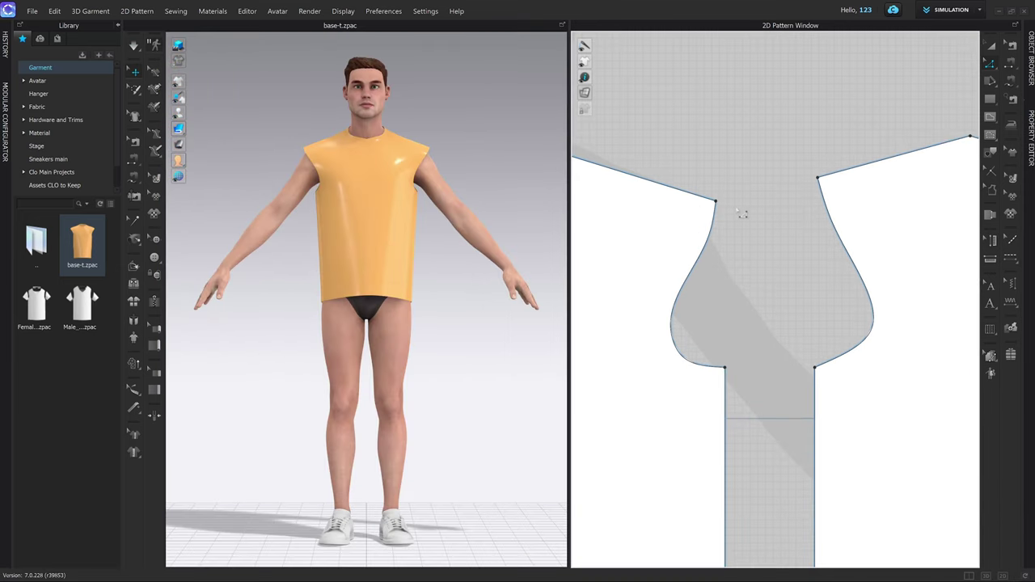
pyautogui.moveTo(725, 210)
pyautogui.mouseDown()
pyautogui.moveTo(745, 209)
pyautogui.moveTo(736, 203)
pyautogui.mouseUp()
pyautogui.rightClick(735, 202)
pyautogui.write('20')
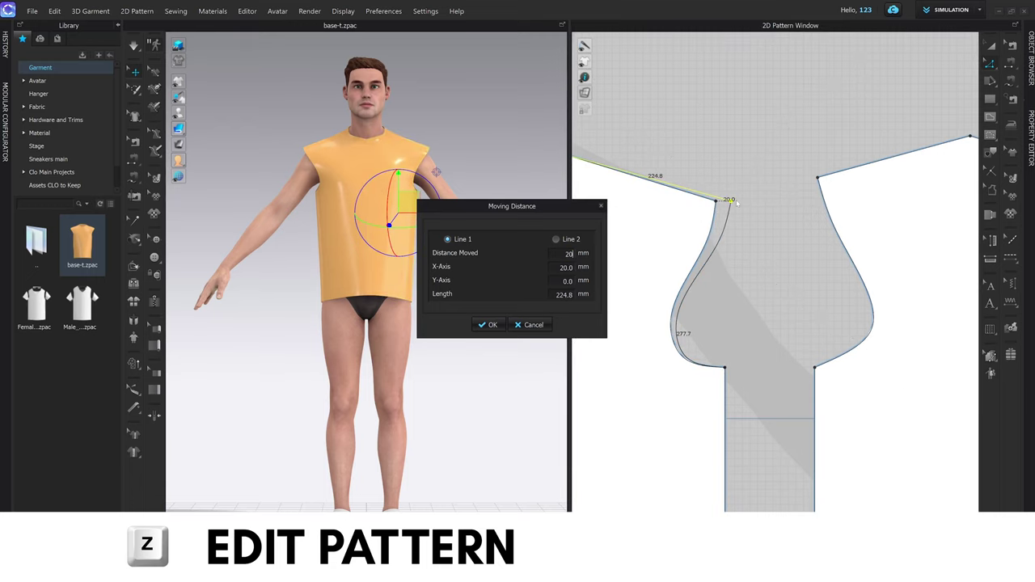
pyautogui.press('Return')
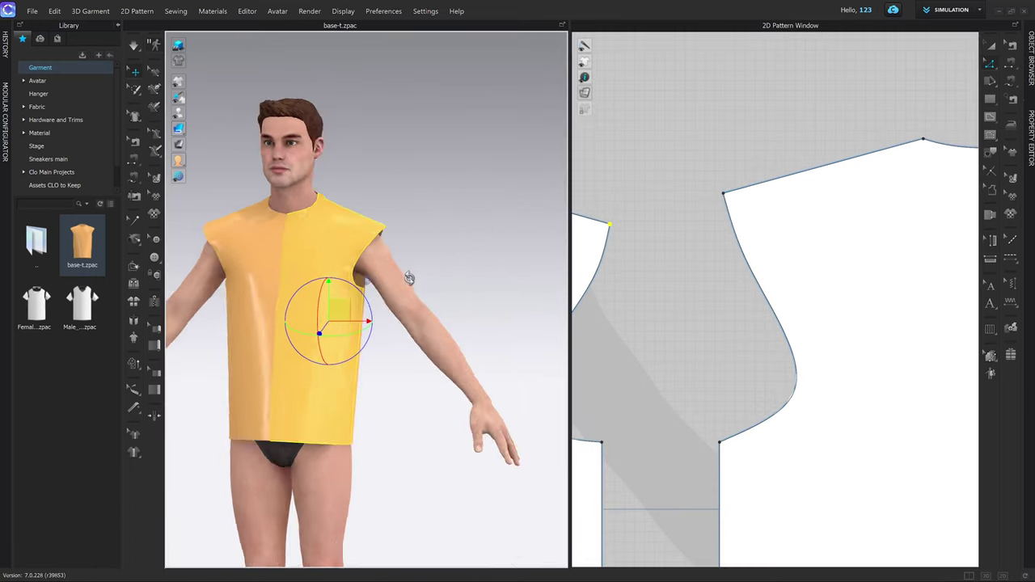
# Step: Move the back piece's outer shoulder point horizontally outward by 10 mm, checking the shoulder seam on the avatar first
pyautogui.moveTo(409, 279); pyautogui.dragTo(399, 293, button='right')
pyautogui.scroll(3, 399, 294)
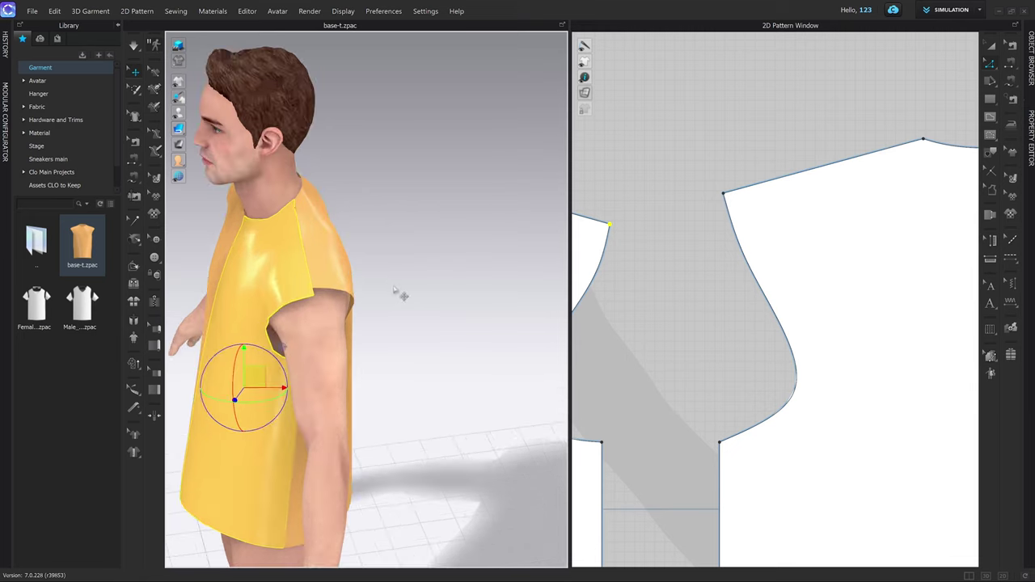
pyautogui.moveTo(724, 194); pyautogui.dragTo(722, 194)
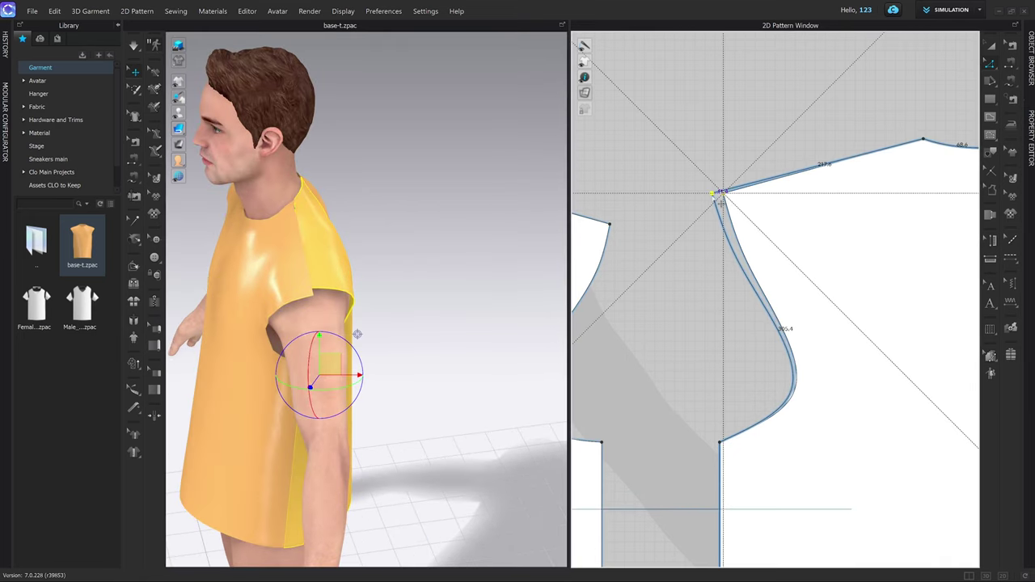
pyautogui.rightClick(722, 195)
pyautogui.write('10')
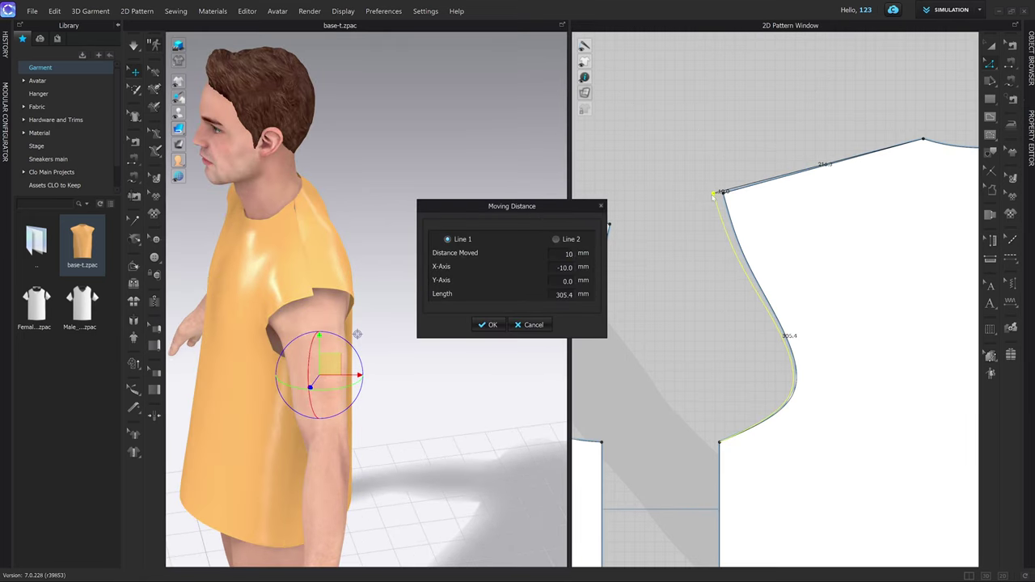
pyautogui.press('Return')
# Step: Move the back piece's neck-side shoulder point 10 mm toward the center back, continuing the slope of the shoulder line
pyautogui.scroll(2, 899, 121)
pyautogui.moveTo(900, 121); pyautogui.dragTo(795, 151, button='middle')
pyautogui.click(824, 172)
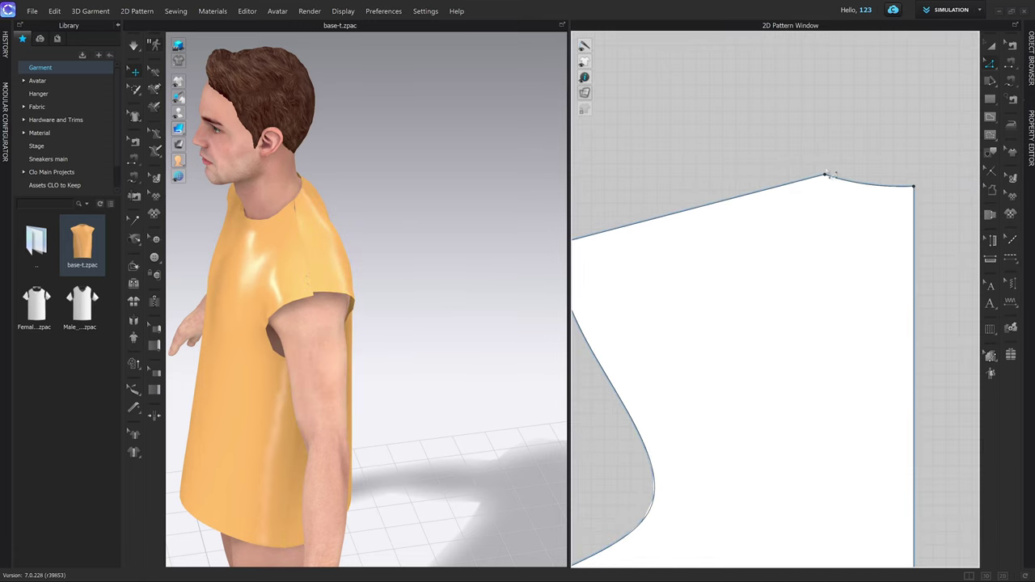
pyautogui.moveTo(826, 175); pyautogui.dragTo(834, 173)
pyautogui.rightClick(834, 173)
pyautogui.write('10')
pyautogui.press('Return')
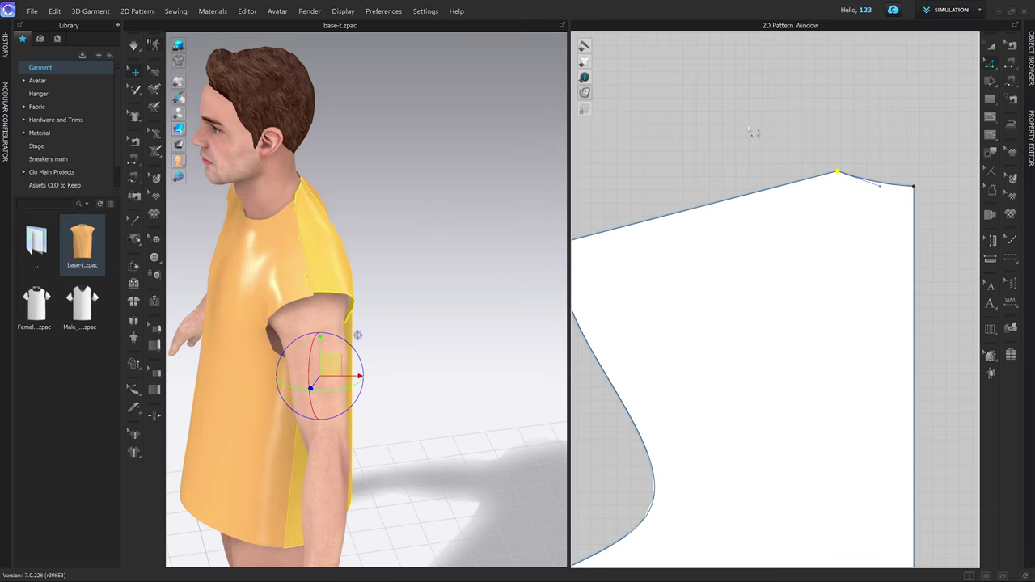
# Step: Simulate the garment with the edited shoulder points and inspect the shoulders and neckline from the front and above
pyautogui.scroll(-3, 753, 132)
pyautogui.press('2')
pyautogui.press('a')
pyautogui.moveTo(455, 145); pyautogui.dragTo(457, 245, button='middle')
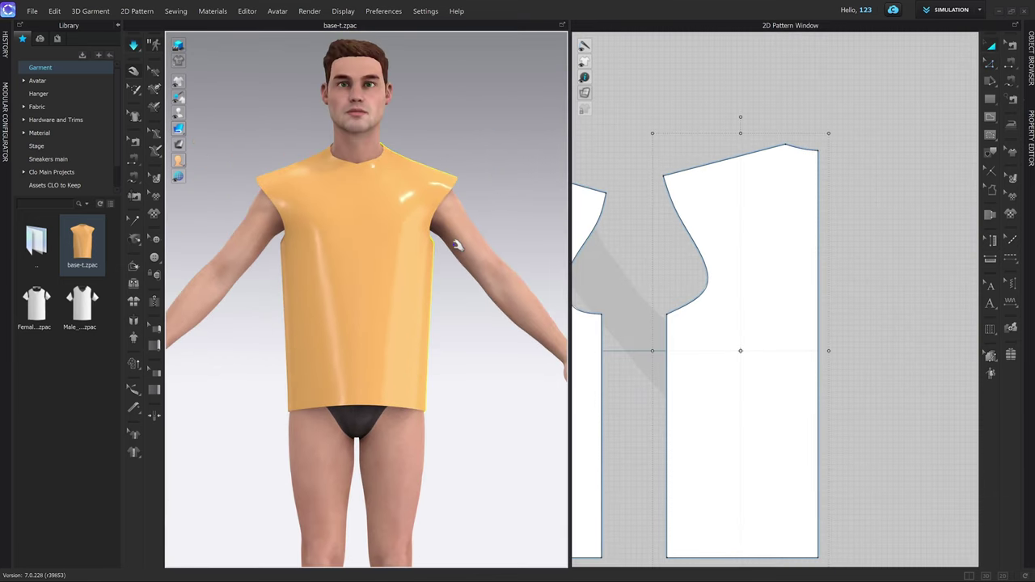
pyautogui.moveTo(458, 245); pyautogui.dragTo(391, 232, button='right')
pyautogui.scroll(2, 426, 201)
pyautogui.moveTo(426, 201); pyautogui.dragTo(357, 262, button='right')
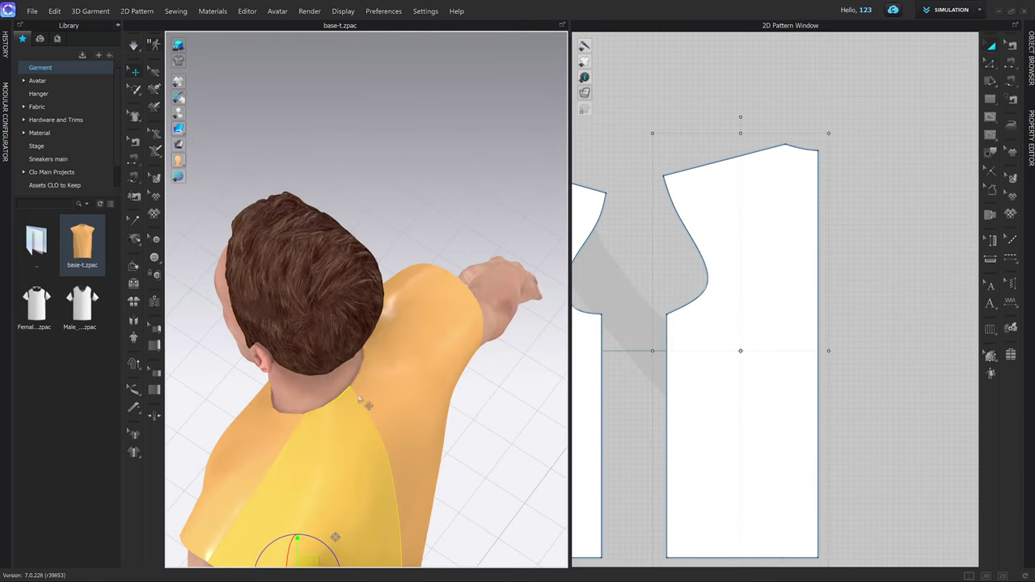
# Step: Check the garment's neckline from the front and back, and rerun the simulation on the avatar
pyautogui.press('2')
pyautogui.scroll(3, 397, 219)
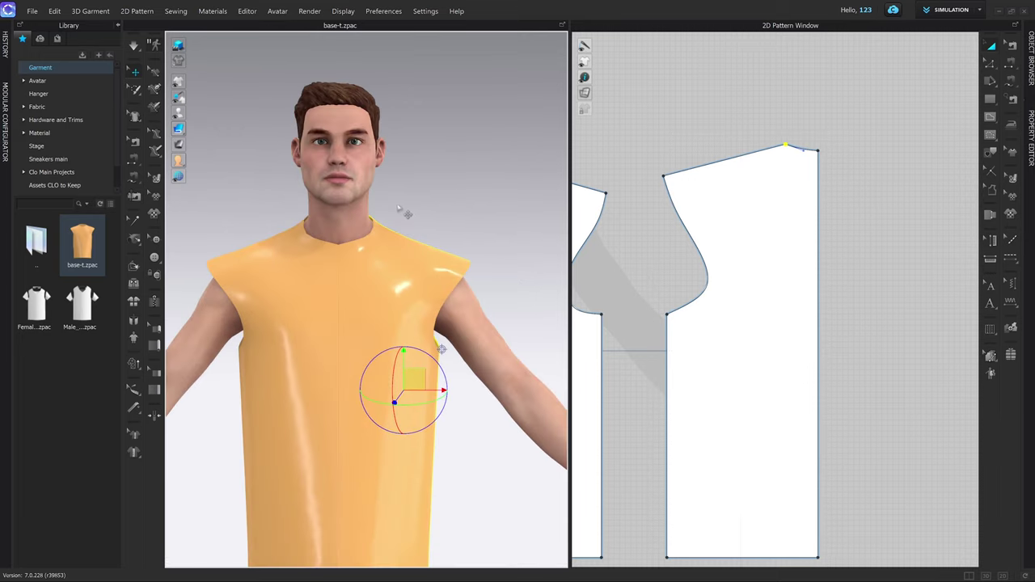
pyautogui.click(387, 219)
pyautogui.moveTo(386, 218); pyautogui.dragTo(367, 245, button='right')
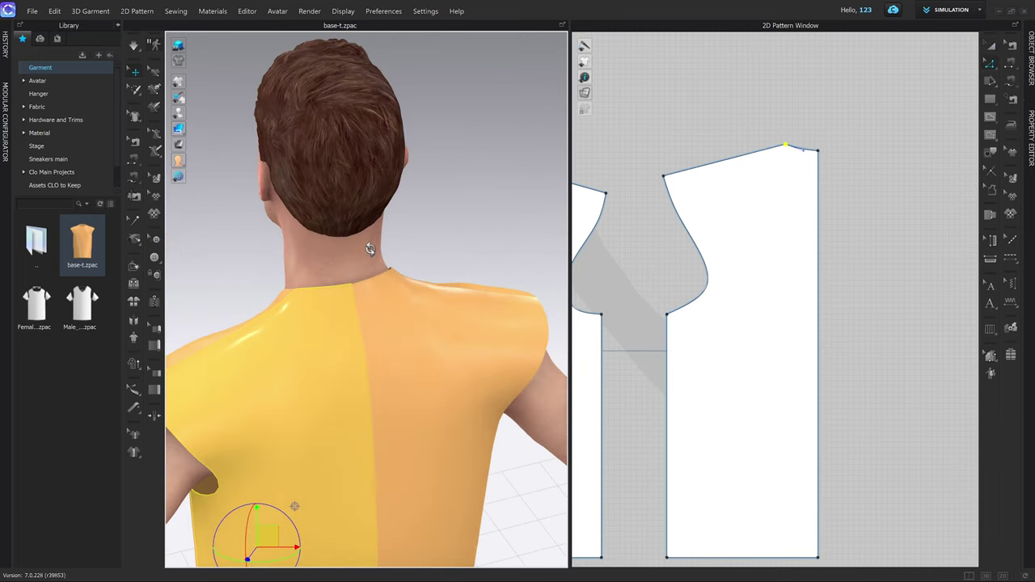
pyautogui.press('2')
pyautogui.scroll(3, 407, 174)
pyautogui.press('space')
# Step: Compare the sewn shoulder line lengths of the front and back pieces
pyautogui.press('b')
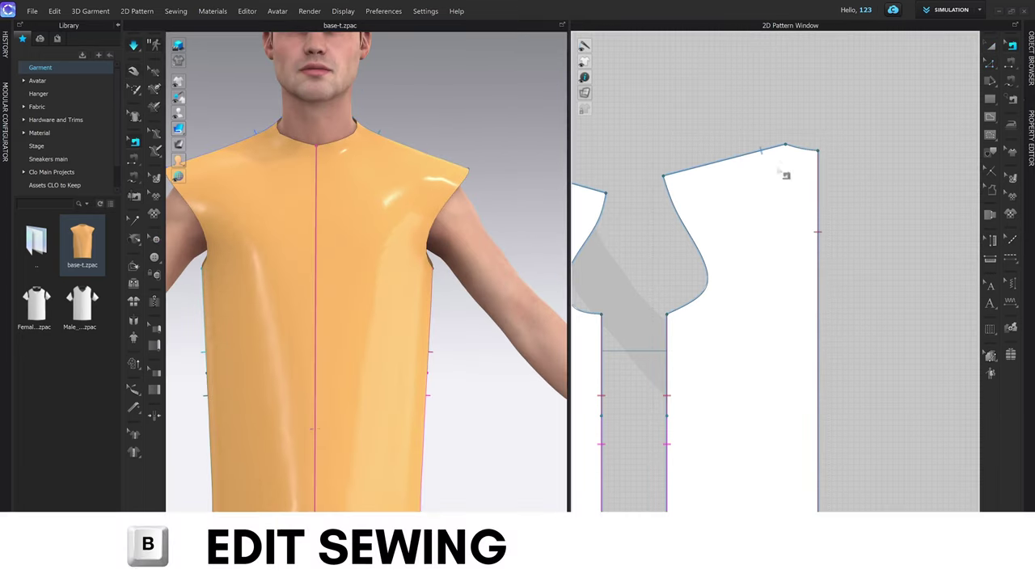
pyautogui.click(742, 156)
pyautogui.scroll(-3, 728, 149)
pyautogui.moveTo(670, 140); pyautogui.dragTo(747, 235, button='middle')
pyautogui.scroll(3, 732, 208)
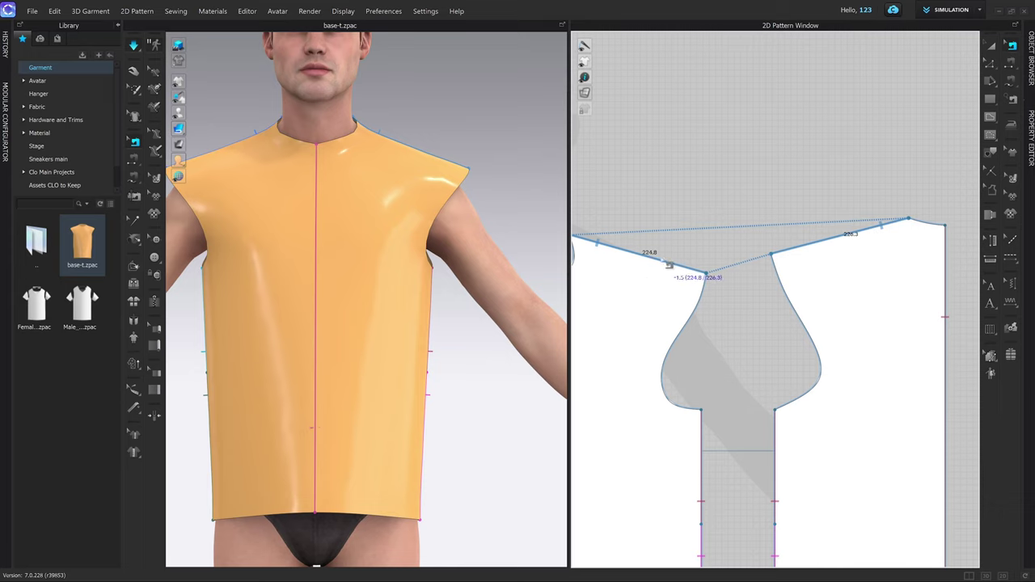
# Step: Move the back piece's neck-side shoulder point 1.5 mm outward along the shoulder line to match the front shoulder length
pyautogui.press('z')
pyautogui.scroll(3, 916, 220)
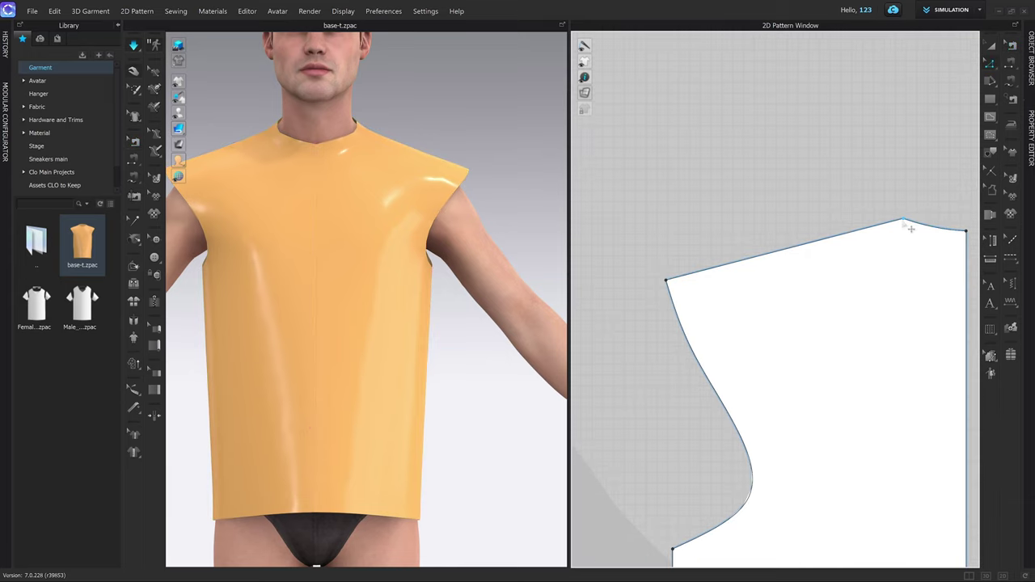
pyautogui.press('z')
pyautogui.scroll(3, 905, 227)
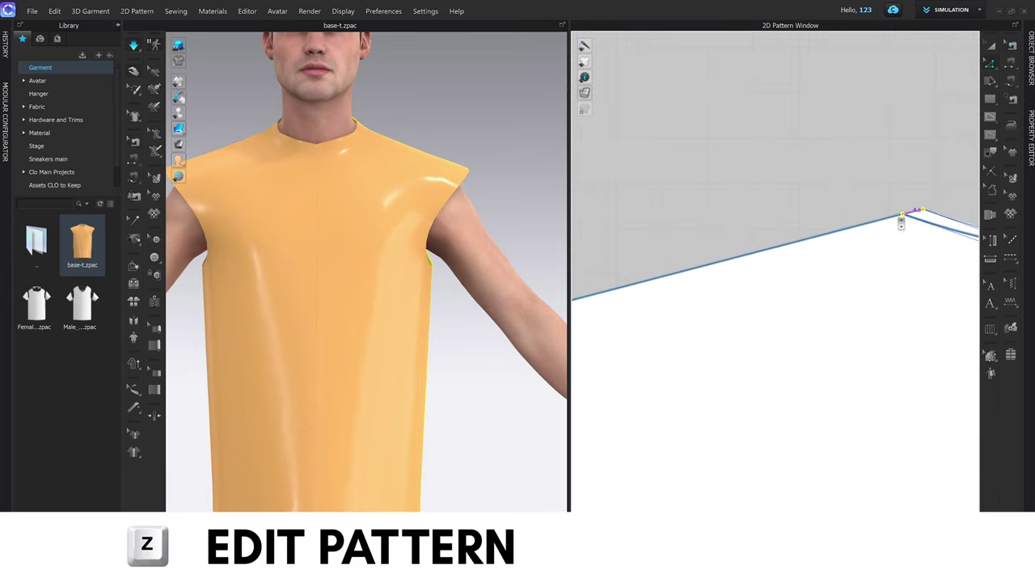
pyautogui.moveTo(900, 222); pyautogui.dragTo(895, 229)
pyautogui.rightClick(896, 228)
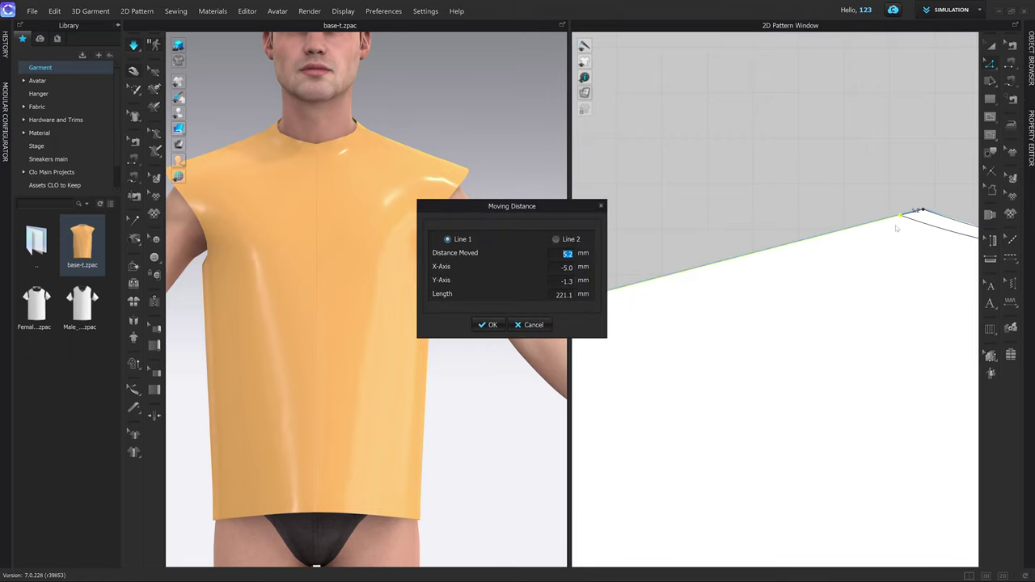
pyautogui.write('1.5')
pyautogui.press('Return')
# Step: Recheck the front and back shoulder seam lengths against each other
pyautogui.scroll(-4, 898, 231)
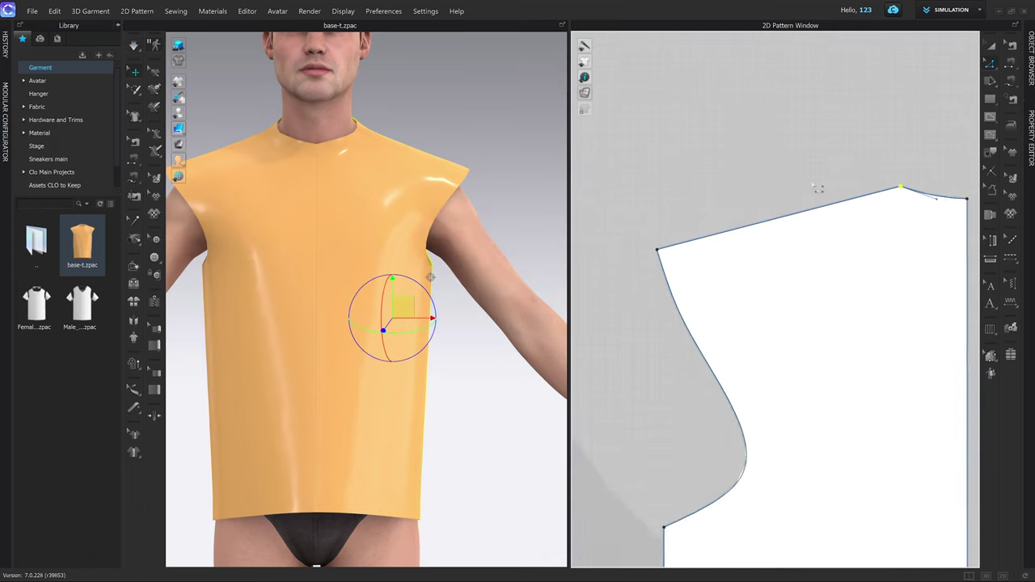
pyautogui.scroll(-2, 818, 194)
pyautogui.press('b')
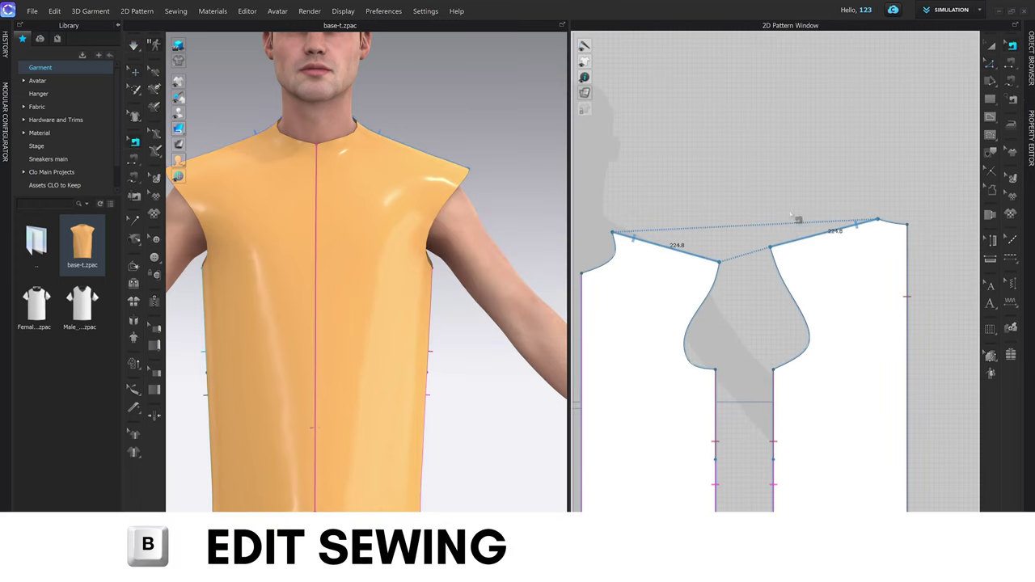
pyautogui.press('a')
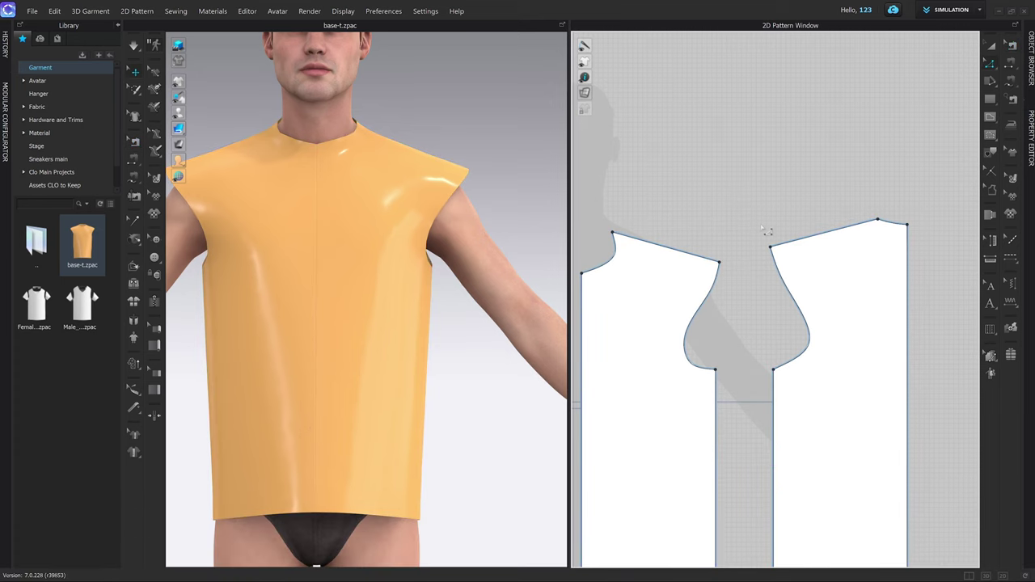
# Step: Move the back piece's side seam line outward by 35 mm to widen the body
pyautogui.click(771, 338)
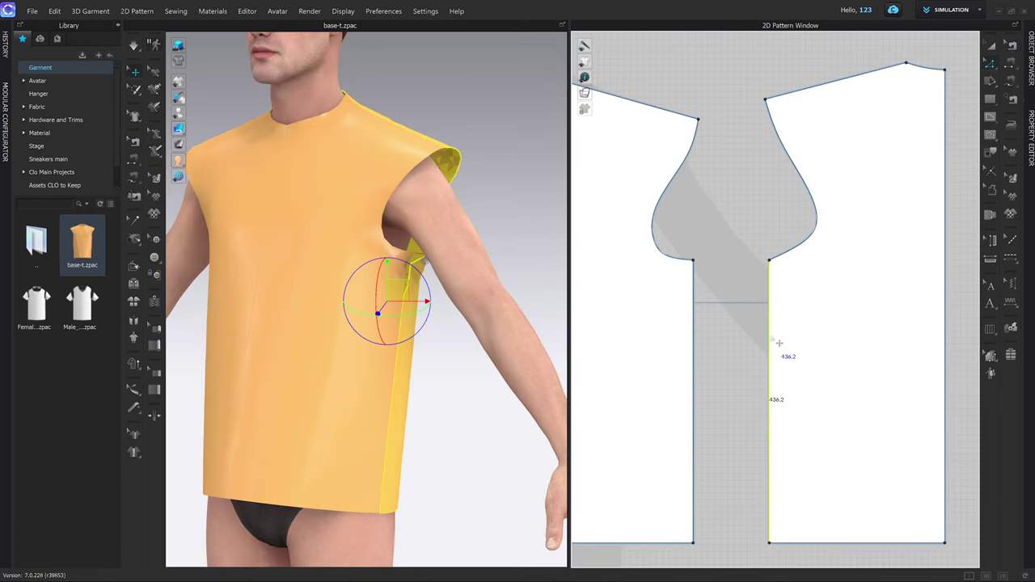
pyautogui.press('z')
pyautogui.moveTo(779, 343); pyautogui.dragTo(762, 338)
pyautogui.rightClick(762, 338)
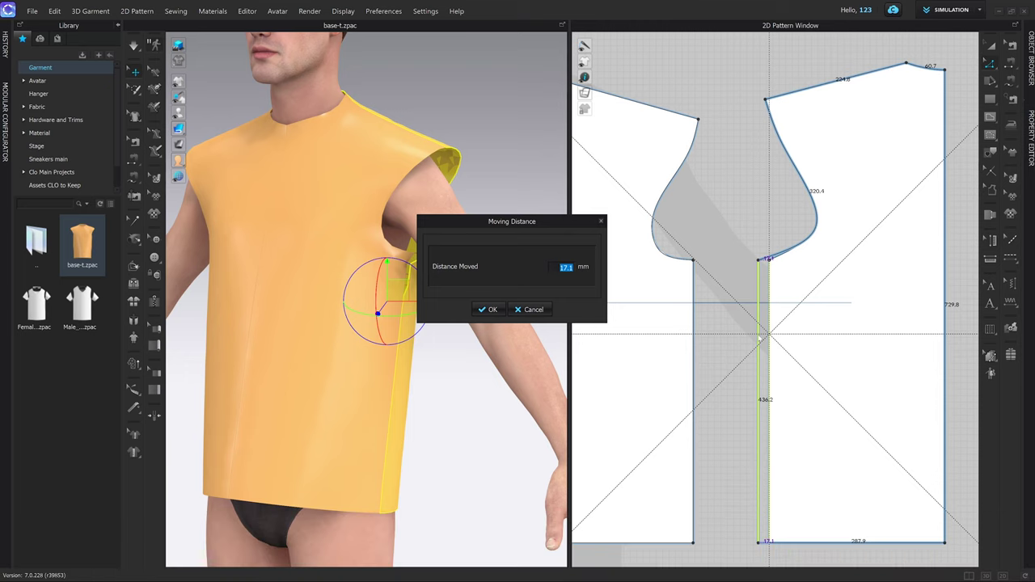
pyautogui.write('35')
pyautogui.press('Return')
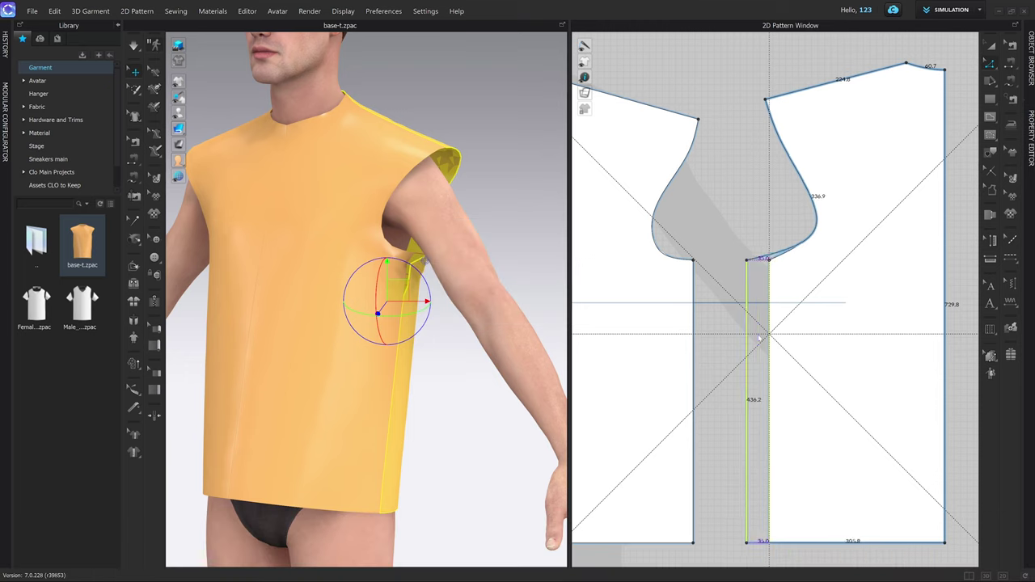
# Step: Move the front piece's side seam line outward by 44 mm
pyautogui.moveTo(692, 346); pyautogui.dragTo(715, 344)
pyautogui.rightClick(715, 344)
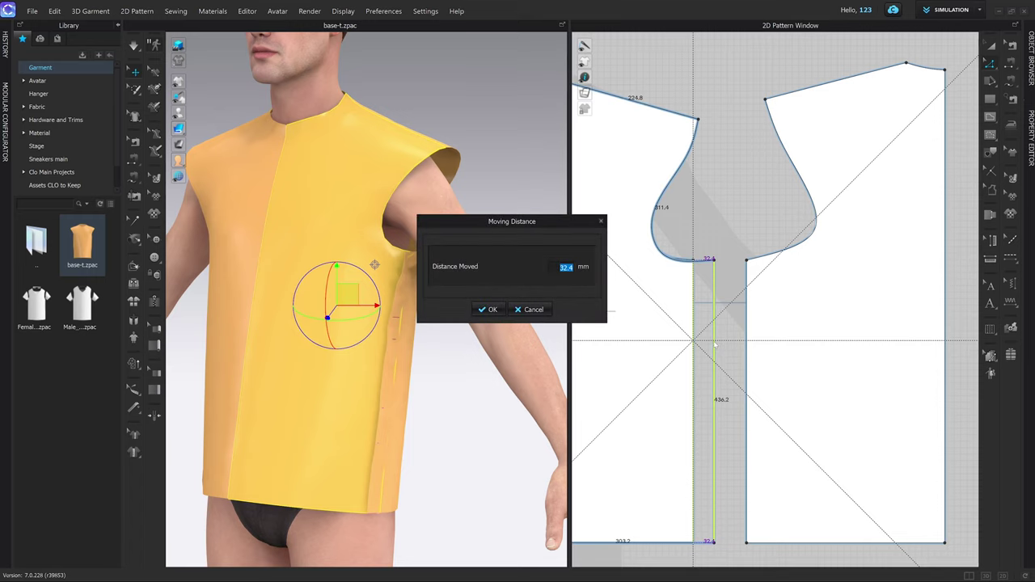
pyautogui.write('44')
pyautogui.press('Return')
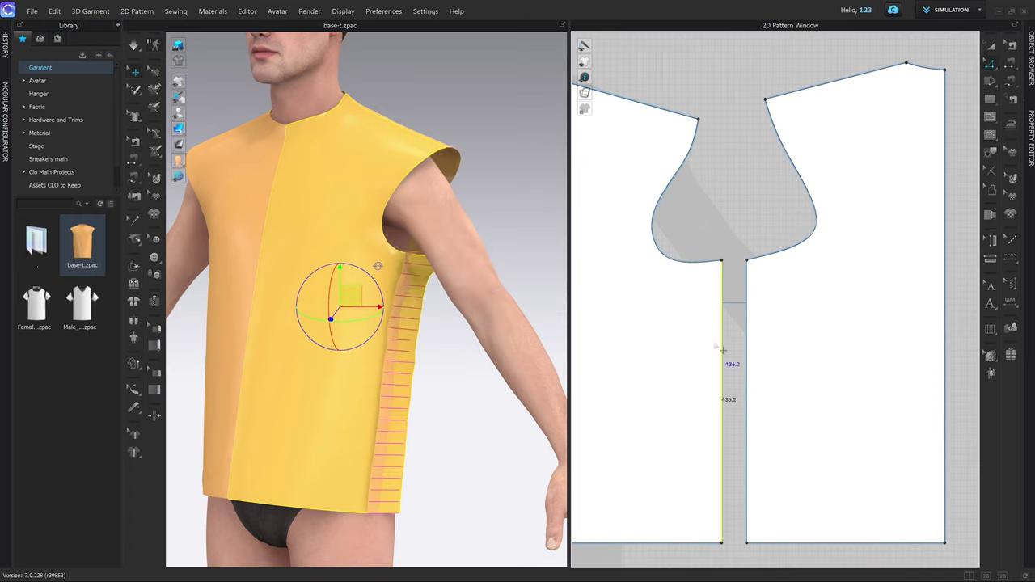
# Step: Simulate the widened garment and view its fit on the avatar from the front
pyautogui.press('space')
pyautogui.scroll(-2, 450, 361)
pyautogui.press('2')
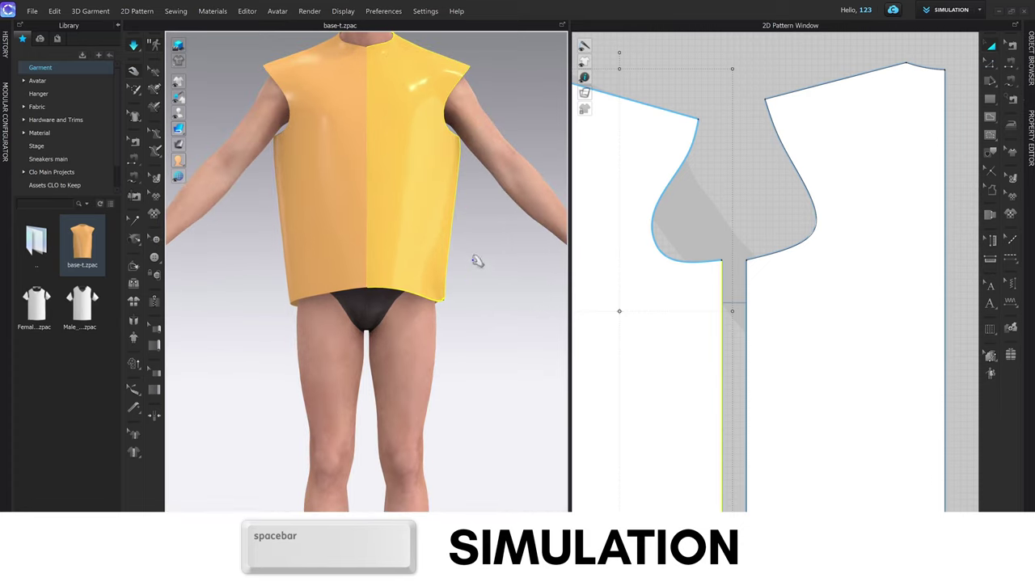
pyautogui.moveTo(475, 259); pyautogui.dragTo(456, 346, button='middle')
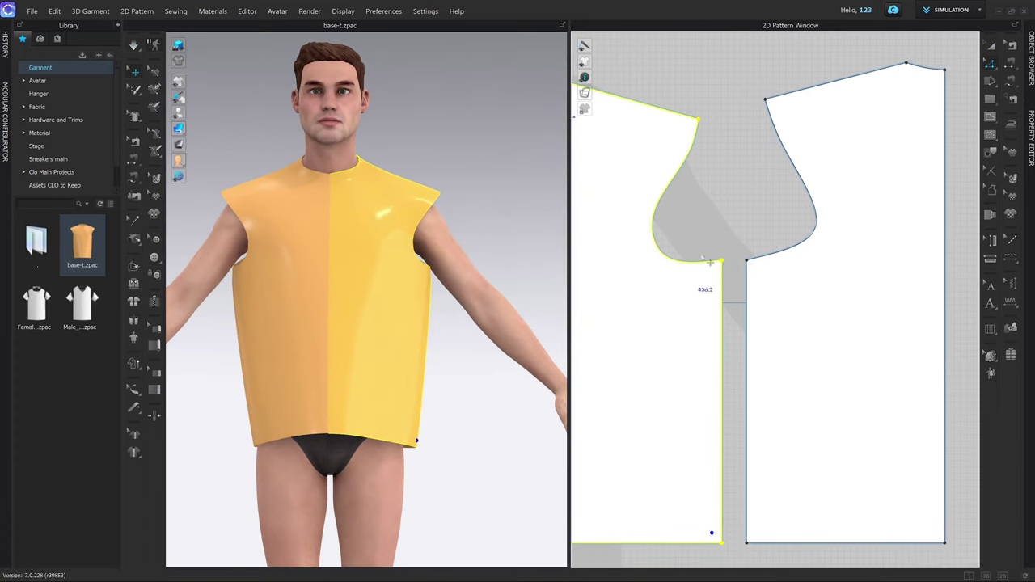
# Step: Lower the front and back underarm points together by about 92 mm and check the deeper armholes on the avatar
pyautogui.press('z')
pyautogui.click(730, 266)
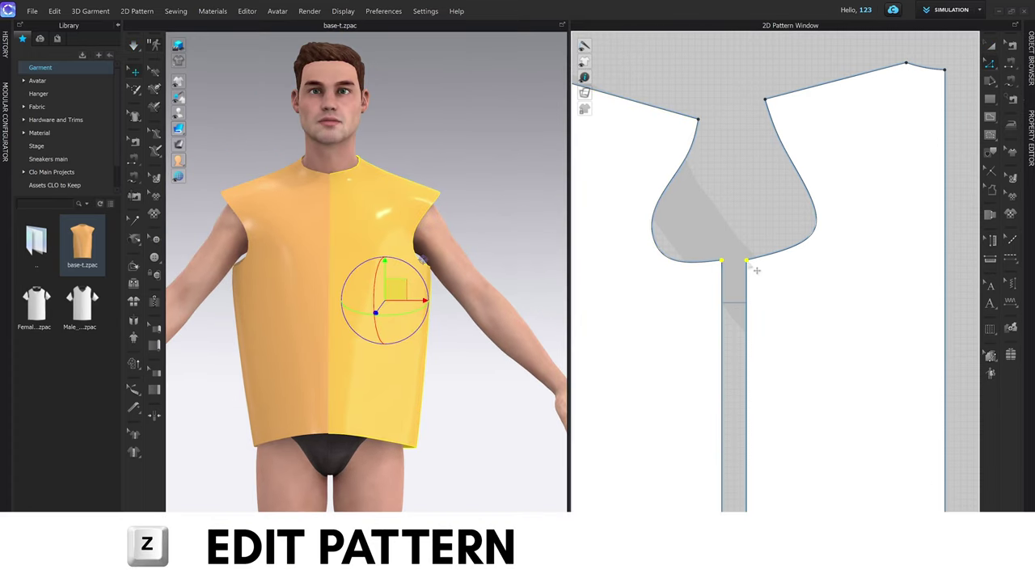
pyautogui.moveTo(748, 262); pyautogui.dragTo(748, 321)
pyautogui.rightClick(748, 321)
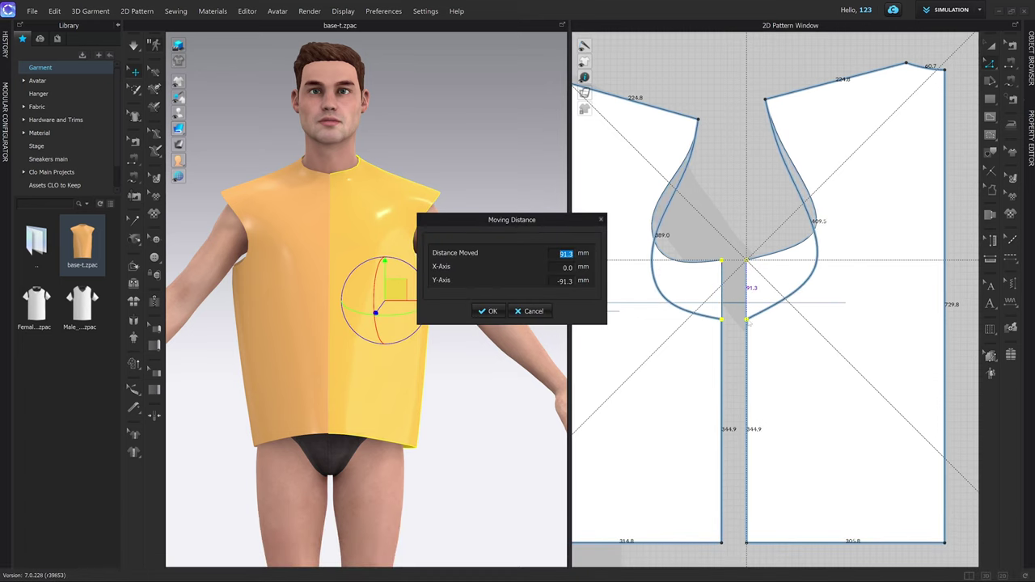
pyautogui.click(488, 310)
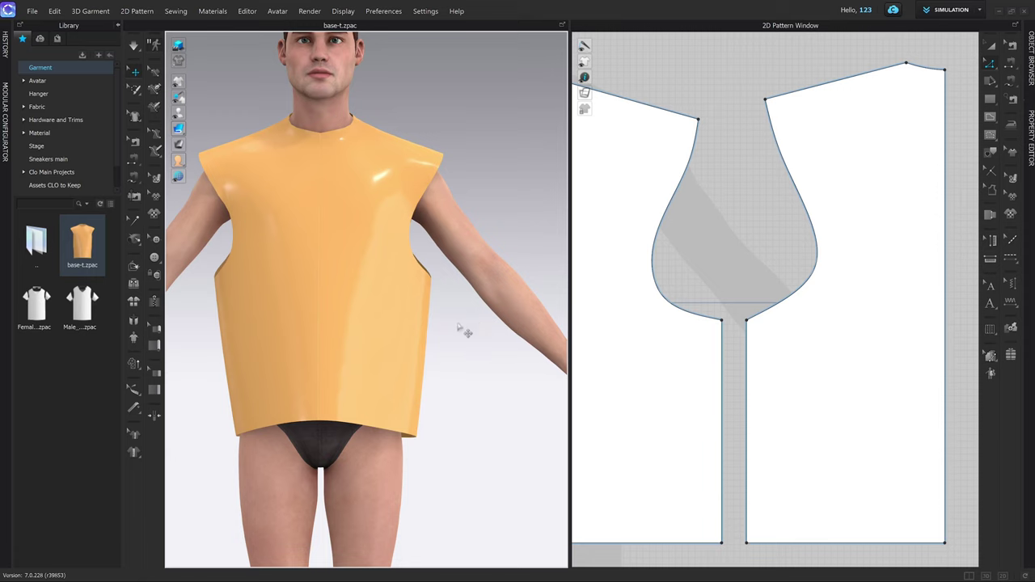
pyautogui.moveTo(458, 328); pyautogui.dragTo(442, 343, button='right')
pyautogui.press('2')
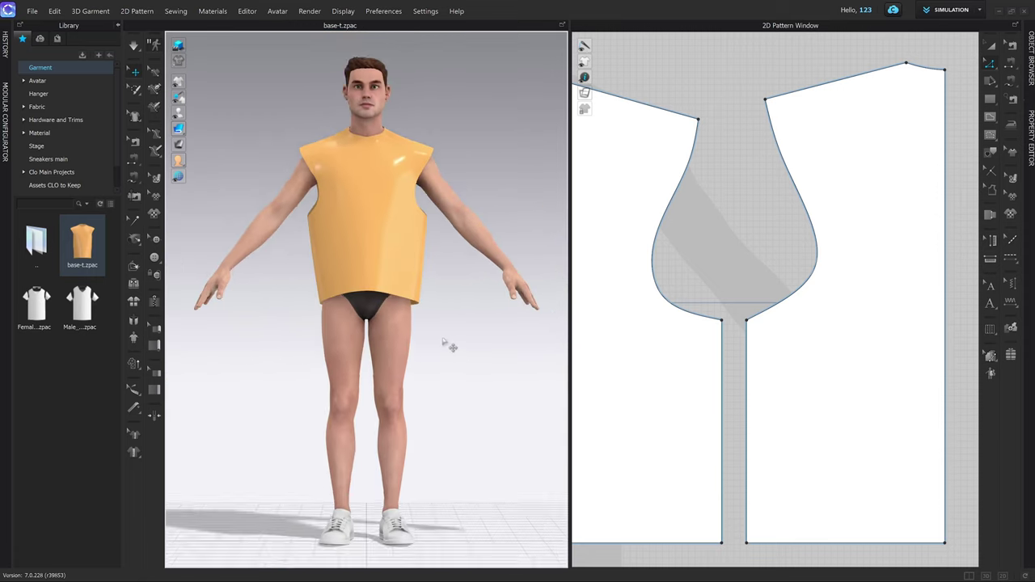
pyautogui.scroll(3, 444, 335)
# Step: Move the front armhole's lower curve point 15 mm horizontally away from the center front
pyautogui.press('a')
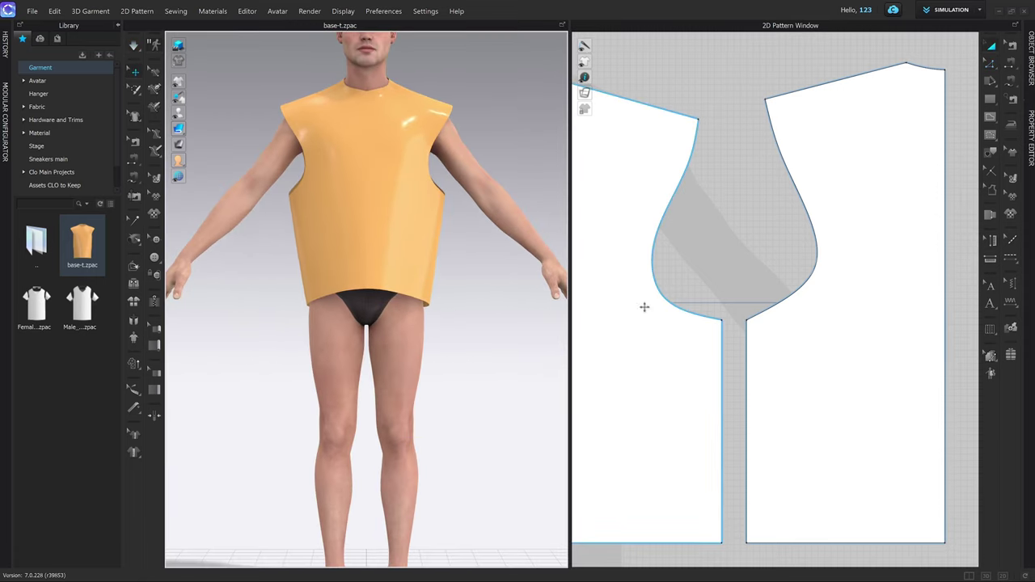
pyautogui.press('v')
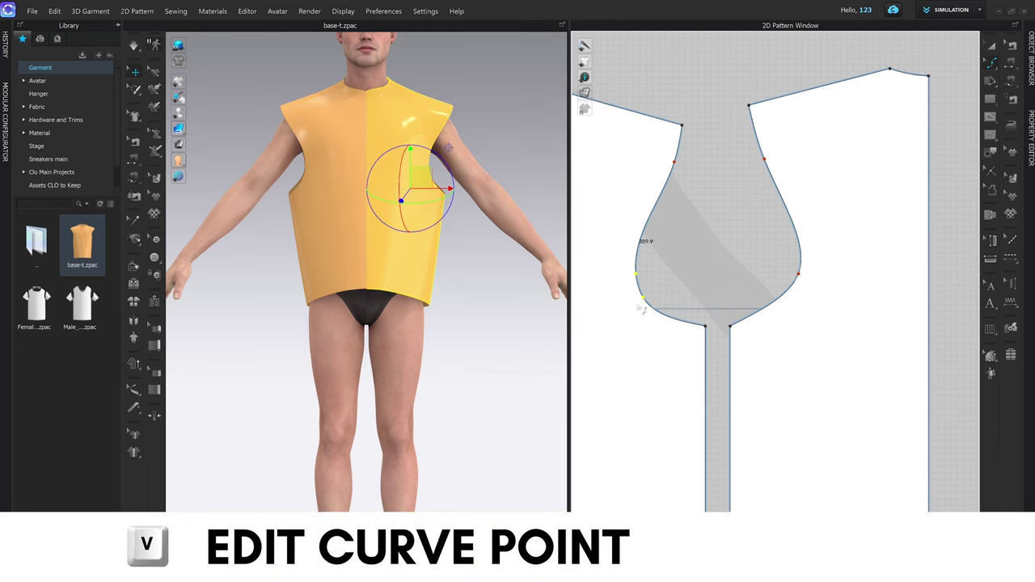
pyautogui.moveTo(643, 298); pyautogui.dragTo(660, 299)
pyautogui.rightClick(661, 298)
pyautogui.write('15')
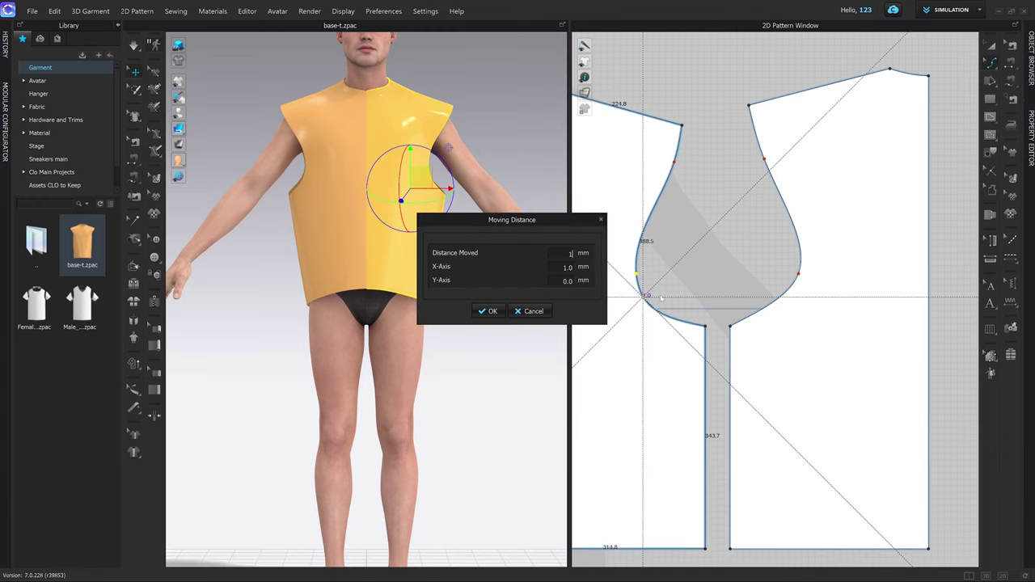
pyautogui.press('Return')
# Step: Move the front armhole's upper curve point about 5 mm horizontally away from the center front
pyautogui.scroll(3, 700, 164)
pyautogui.moveTo(654, 161); pyautogui.dragTo(659, 162)
pyautogui.rightClick(659, 162)
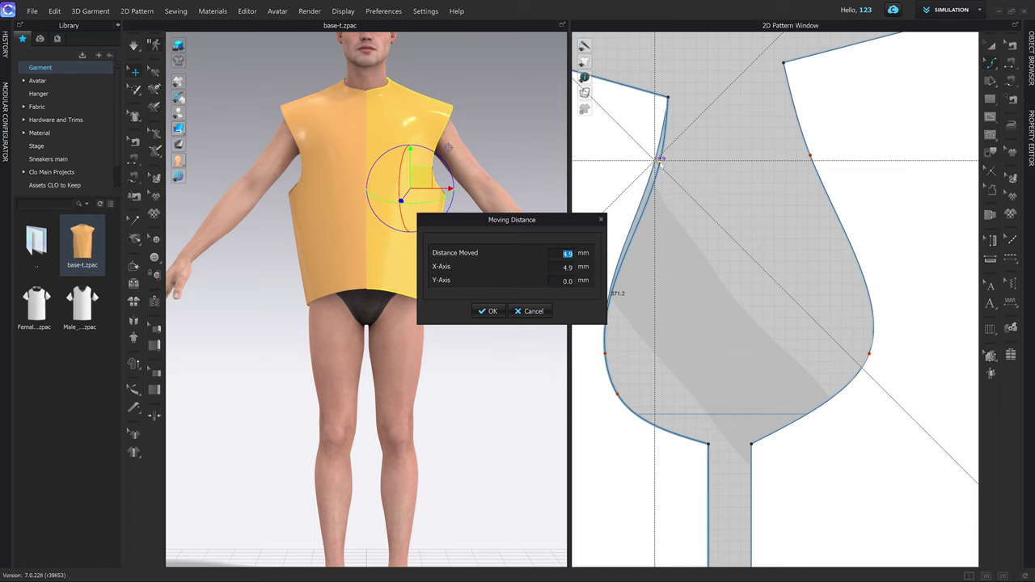
pyautogui.press('Return')
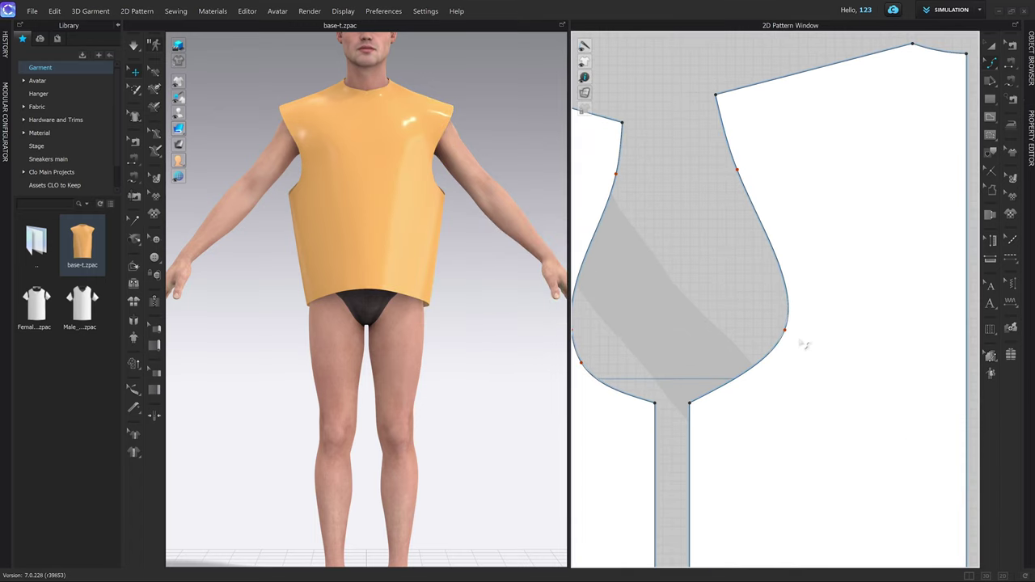
# Step: Move the back armhole's lower curve point 10 mm away from the center back
pyautogui.moveTo(784, 330); pyautogui.dragTo(779, 332)
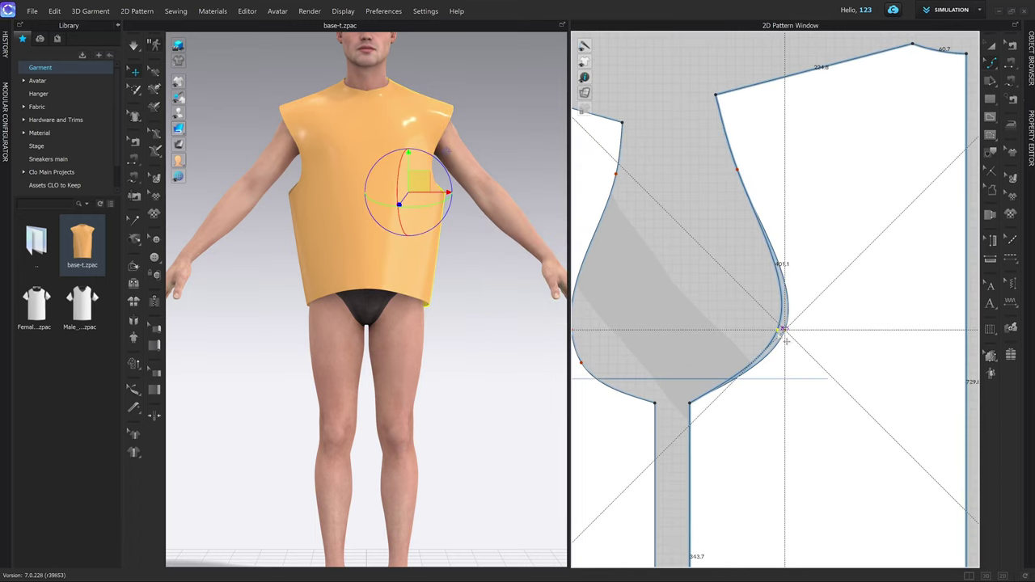
pyautogui.rightClick(779, 332)
pyautogui.write('10')
pyautogui.press('Return')
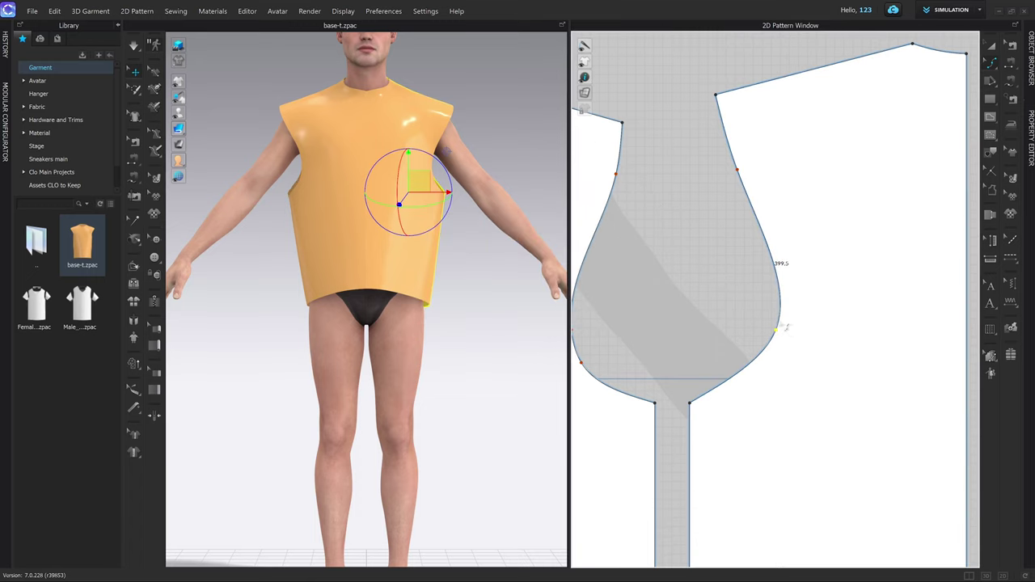
# Step: Inspect the reshaped armhole on the avatar from the side and back
pyautogui.scroll(-4, 770, 308)
pyautogui.click(696, 276)
pyautogui.scroll(5, 731, 312)
pyautogui.press('z')
pyautogui.scroll(-4, 709, 312)
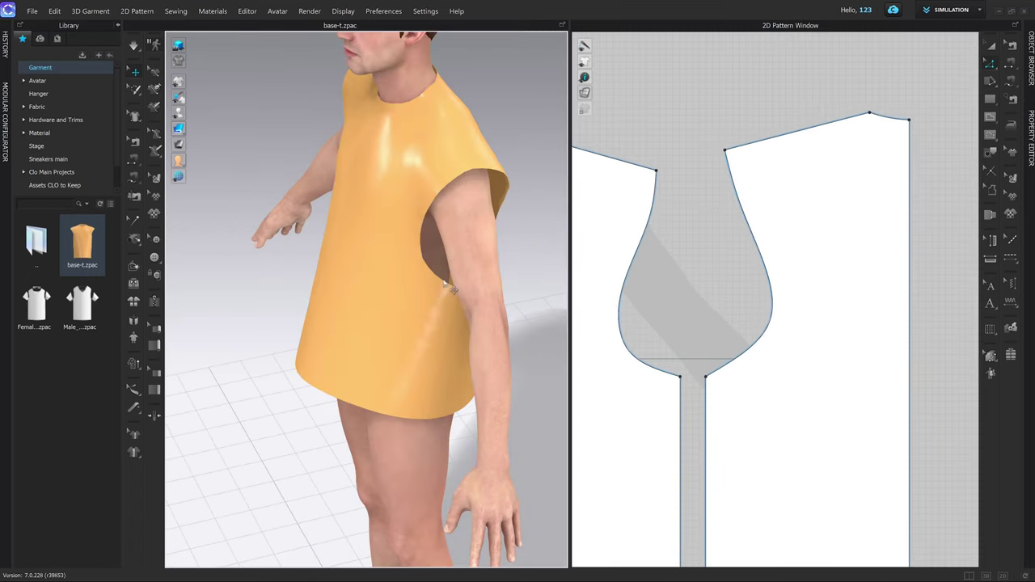
pyautogui.press('2')
pyautogui.moveTo(419, 237); pyautogui.dragTo(348, 287, button='right')
pyautogui.scroll(2, 354, 296)
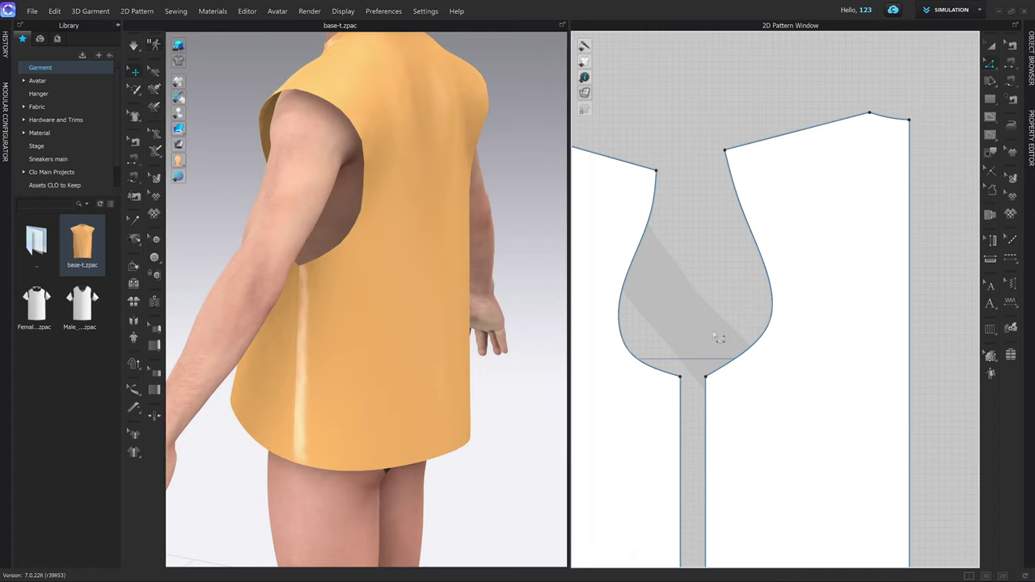
# Step: Add a curve point to the back armhole near the underarm and pull it about 21 mm down into the piece to round the curve
pyautogui.scroll(2, 729, 355)
pyautogui.click(707, 379)
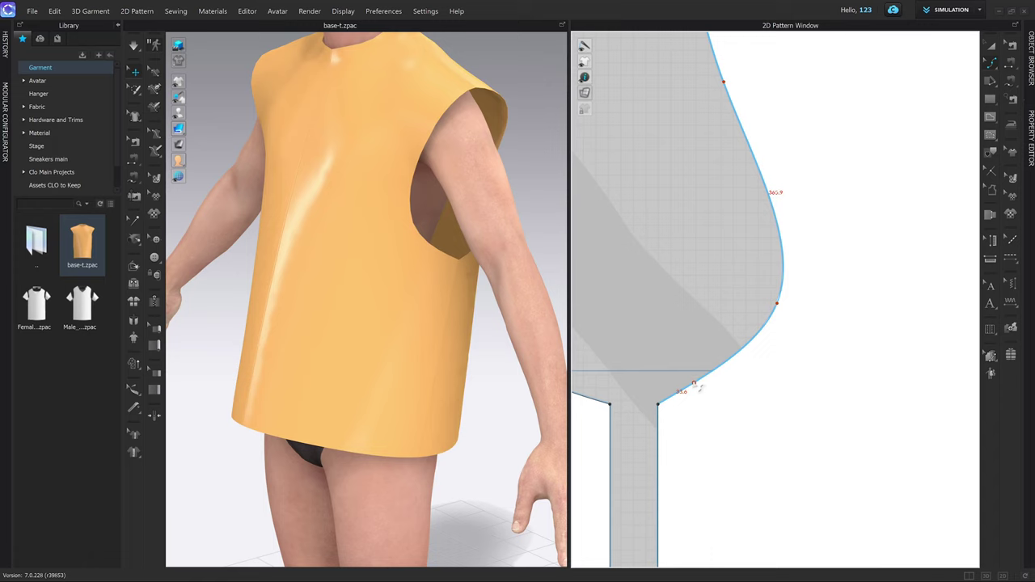
pyautogui.moveTo(697, 388); pyautogui.dragTo(684, 408)
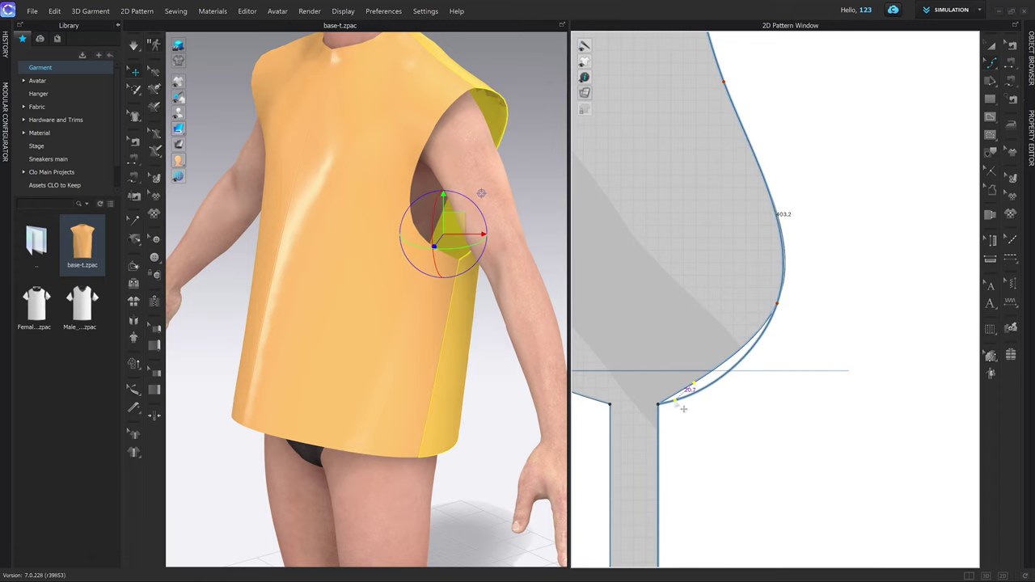
# Step: Place the front piece against the back piece so their side seams meet at the underarm, and return to the avatar's front view
pyautogui.scroll(-3, 684, 410)
pyautogui.click(615, 488)
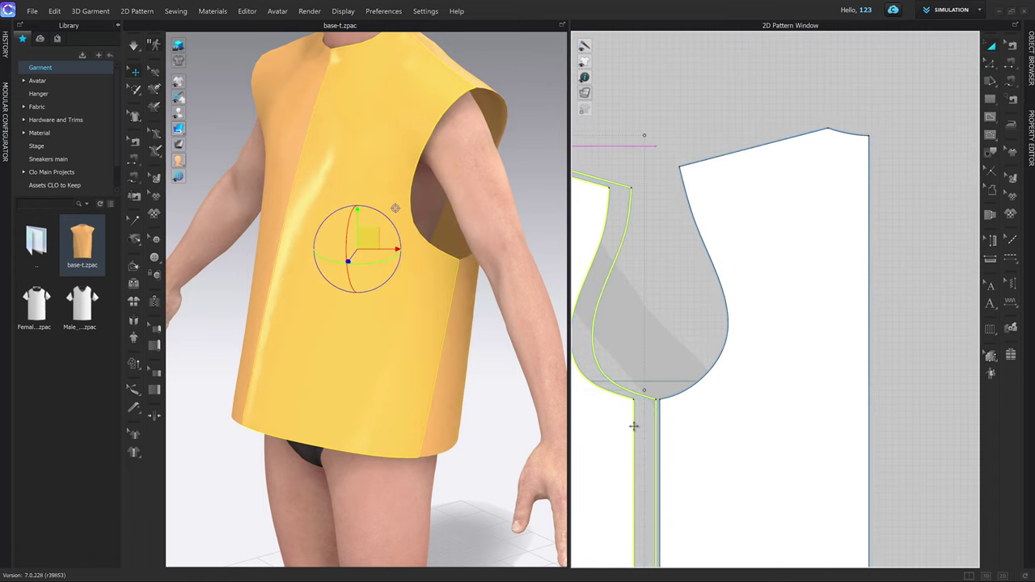
pyautogui.click(685, 396)
pyautogui.scroll(2, 670, 405)
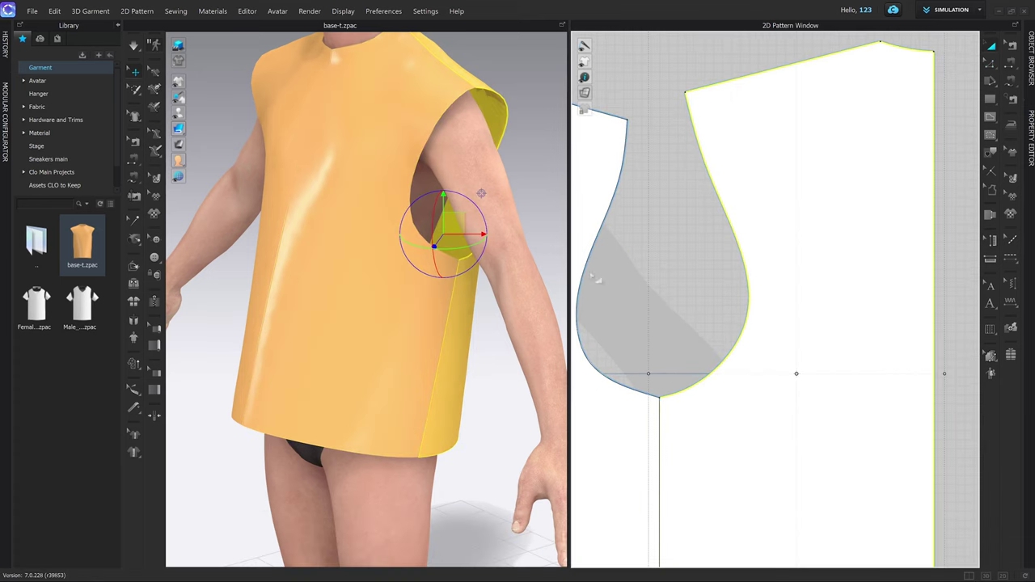
pyautogui.press('2')
pyautogui.scroll(3, 472, 313)
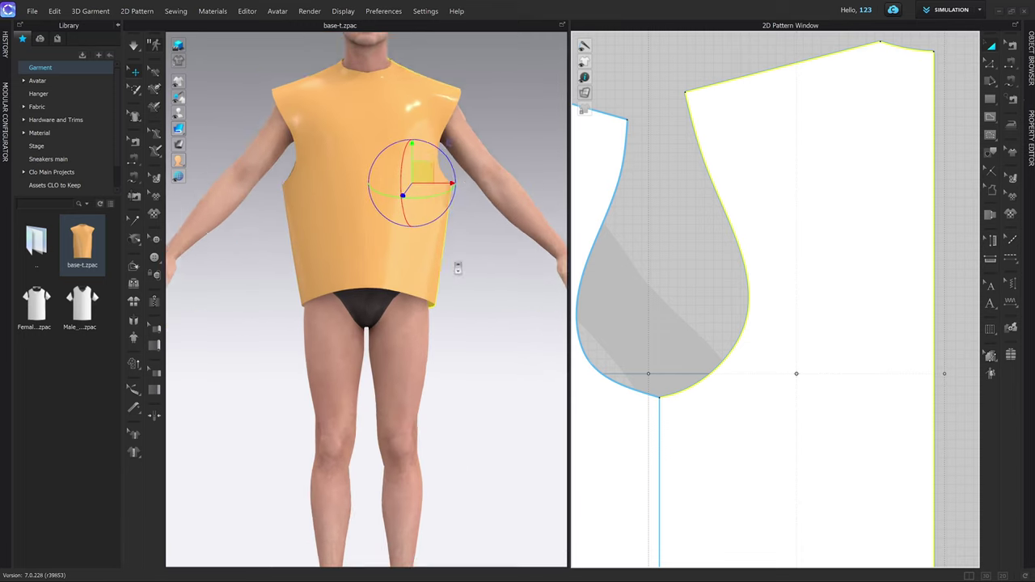
# Step: Check the armhole on the avatar from the side, and move the back armhole's upper curve point 4 mm away from the center back
pyautogui.moveTo(458, 266); pyautogui.dragTo(460, 320, button='middle')
pyautogui.moveTo(472, 313); pyautogui.dragTo(384, 312, button='right')
pyautogui.click(672, 379)
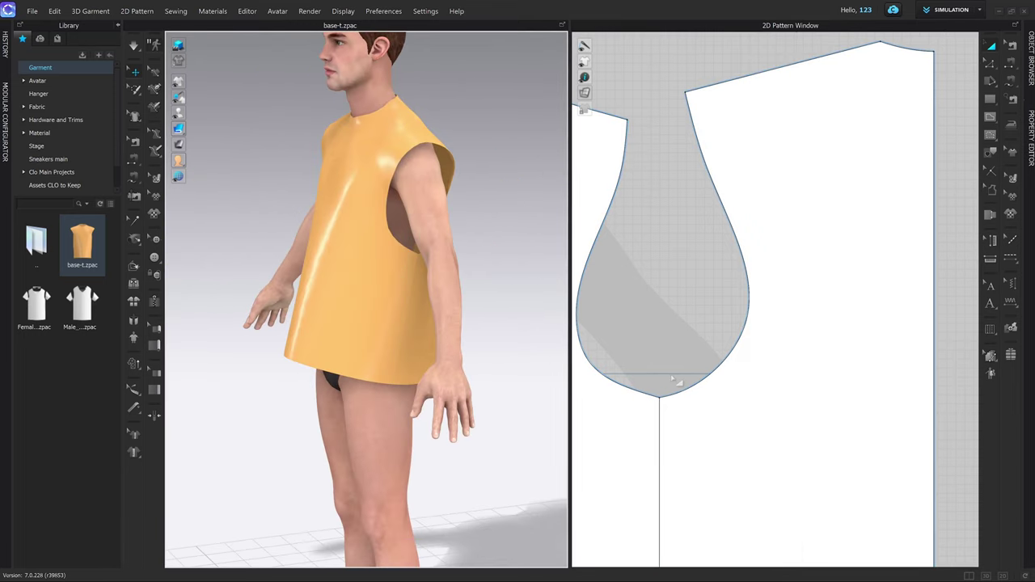
pyautogui.press('2')
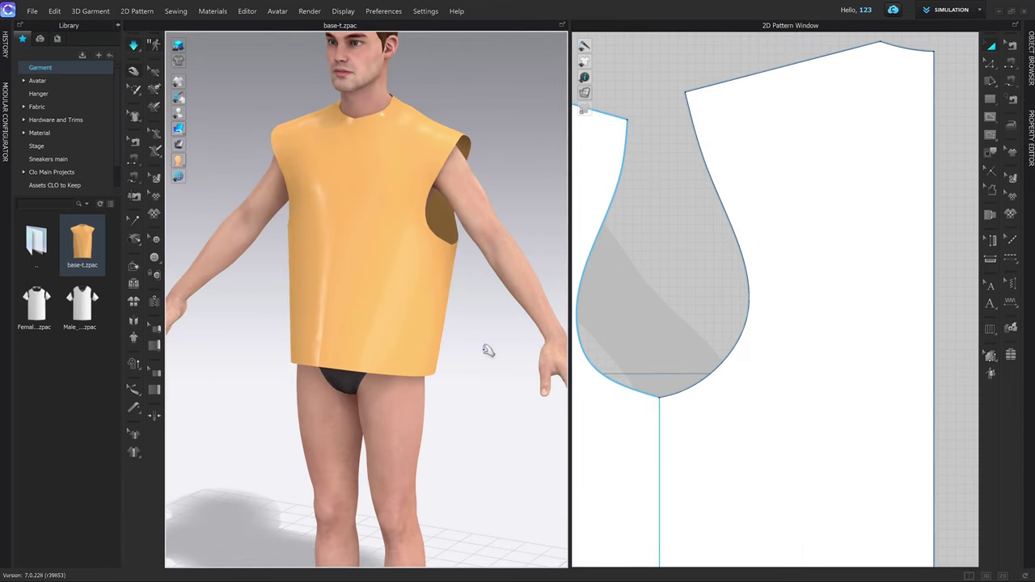
pyautogui.press('v')
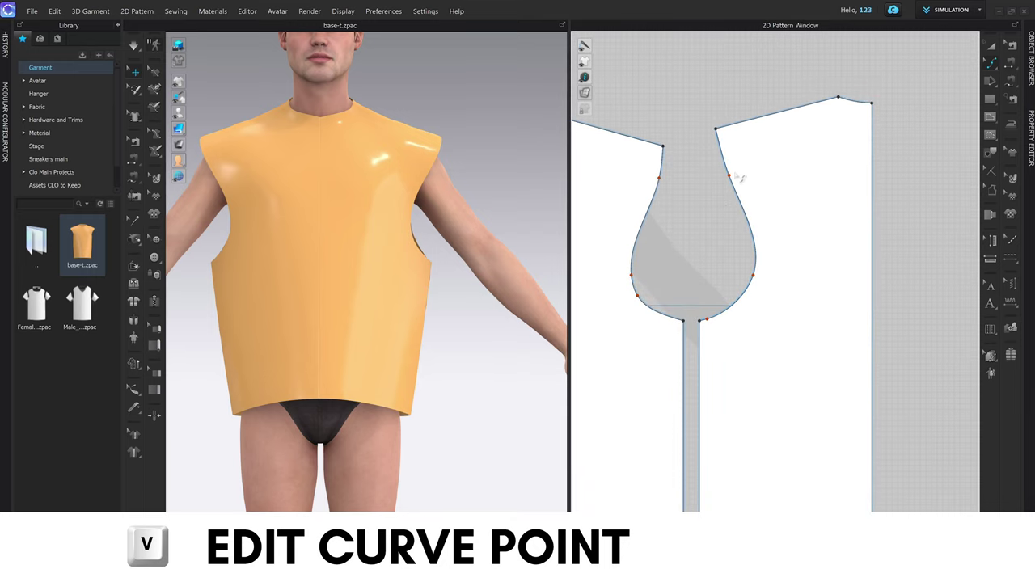
pyautogui.moveTo(737, 177); pyautogui.dragTo(727, 177)
pyautogui.rightClick(727, 177)
pyautogui.write('4')
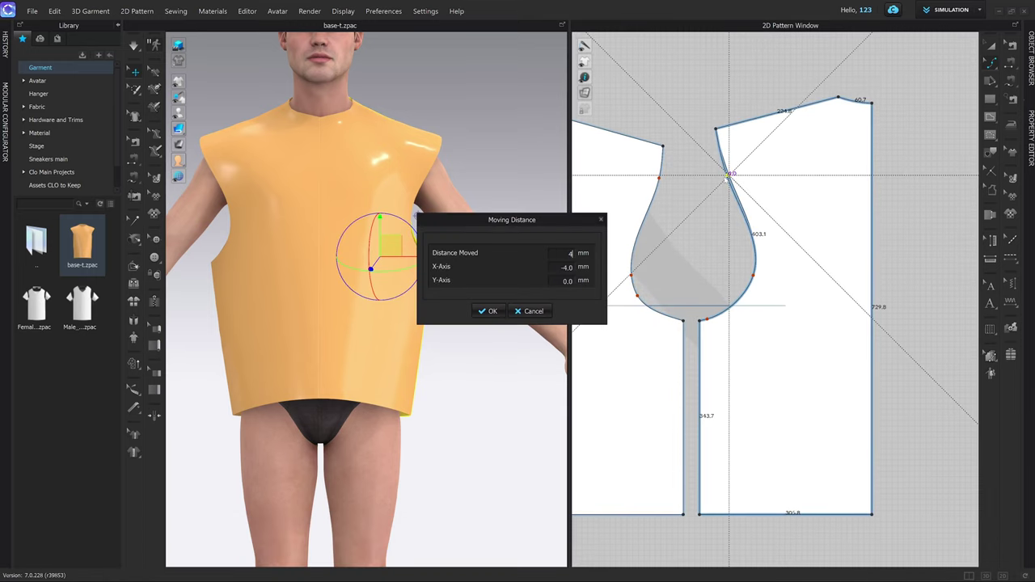
pyautogui.press('Return')
# Step: Lengthen the front and back pieces by moving their hem lines down 180 mm, and simulate the longer garment
pyautogui.scroll(-3, 698, 363)
pyautogui.press('z')
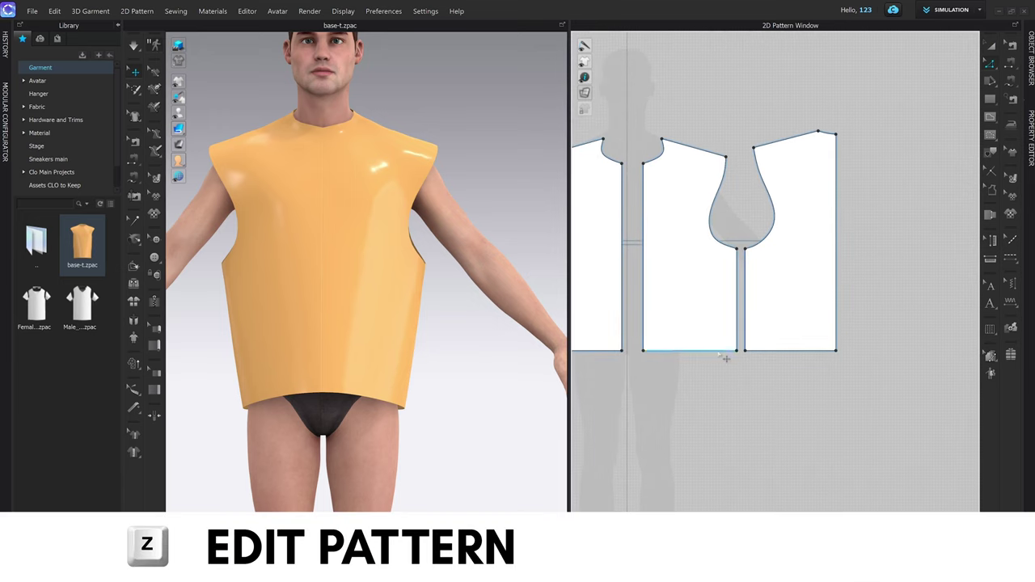
pyautogui.click(725, 358)
pyautogui.keyDown('shift'); pyautogui.click(774, 358); pyautogui.keyUp('shift')
pyautogui.moveTo(774, 358); pyautogui.dragTo(766, 394)
pyautogui.rightClick(766, 395)
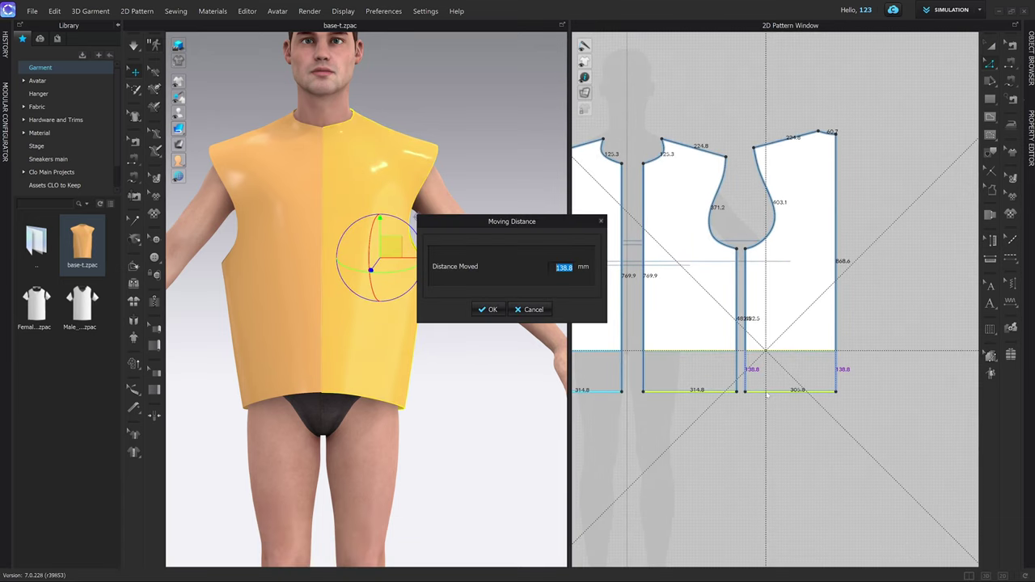
pyautogui.write('180')
pyautogui.press('Return')
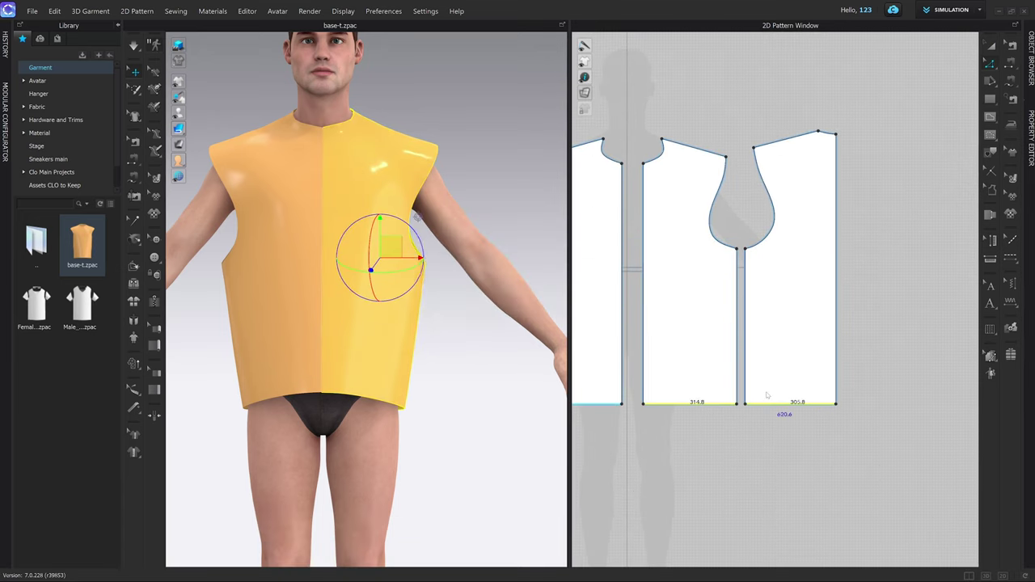
pyautogui.click(429, 461)
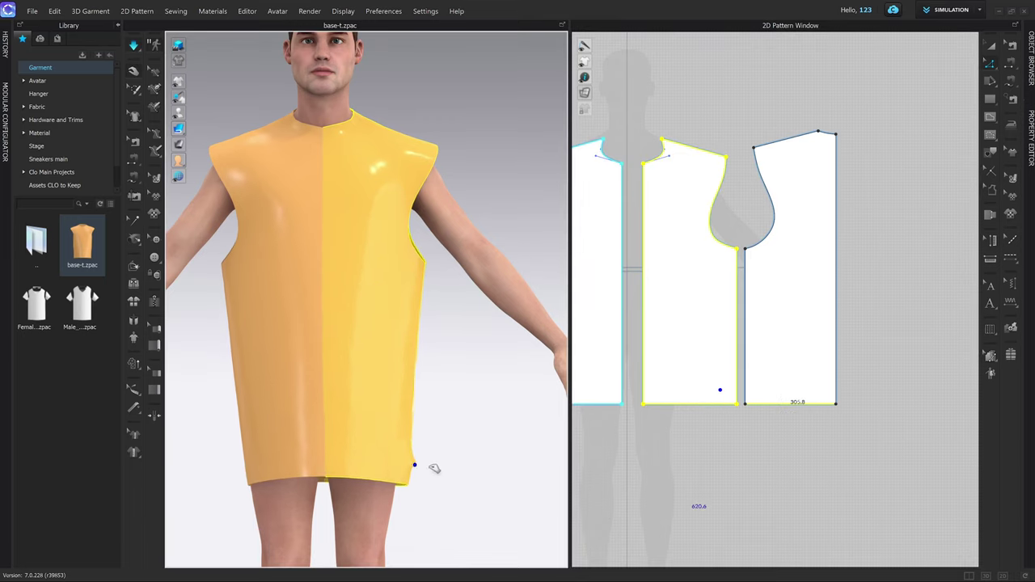
pyautogui.click(461, 462)
# Step: Delete the sewing along the center front and simulate the garment with an open front
pyautogui.press('b')
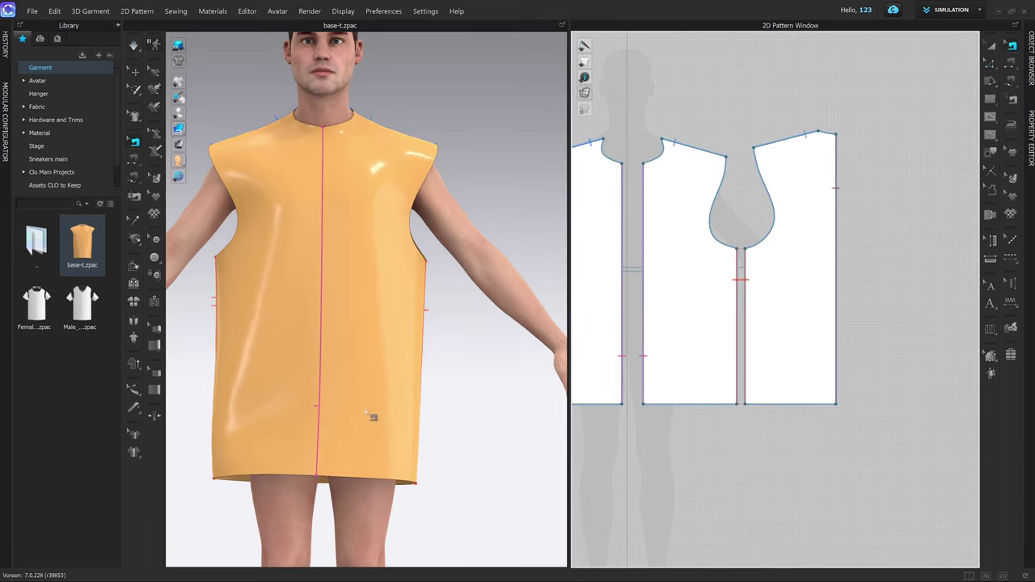
pyautogui.press('Delete')
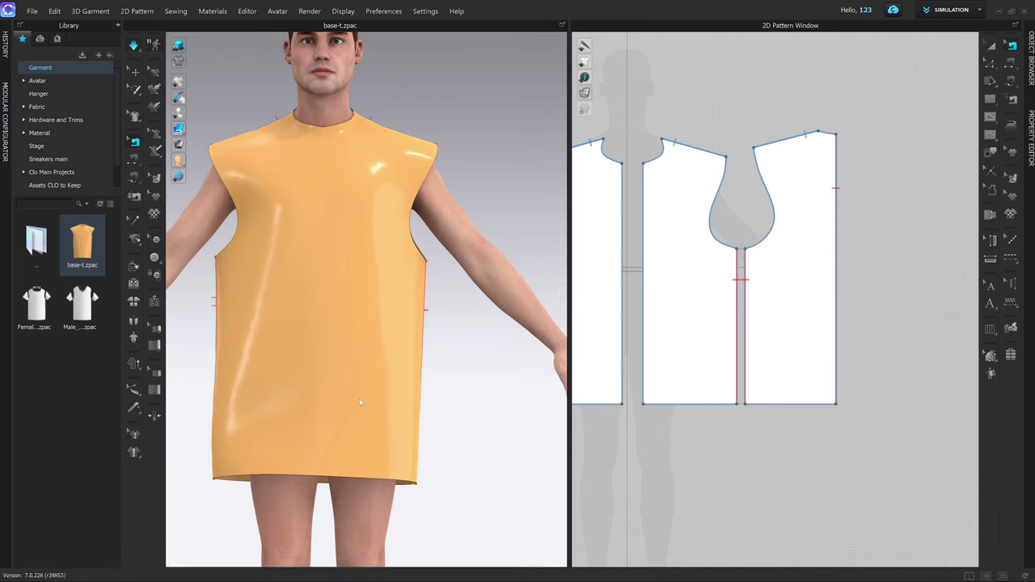
pyautogui.press('space')
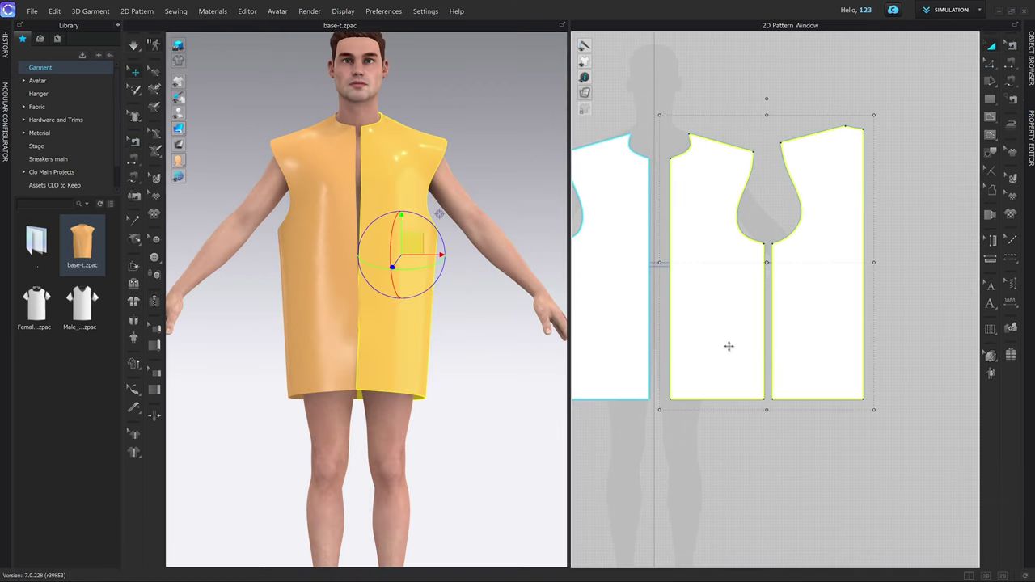
# Step: Spread the front and back pieces apart in the pattern layout to make room at the center front and side seams
pyautogui.keyDown('shift'); pyautogui.moveTo(729, 346); pyautogui.dragTo(759, 351); pyautogui.keyUp('shift')
pyautogui.click(739, 349)
pyautogui.keyDown('shift'); pyautogui.click(811, 347); pyautogui.keyUp('shift')
pyautogui.click(731, 415)
pyautogui.moveTo(691, 317); pyautogui.dragTo(722, 335, button='middle')
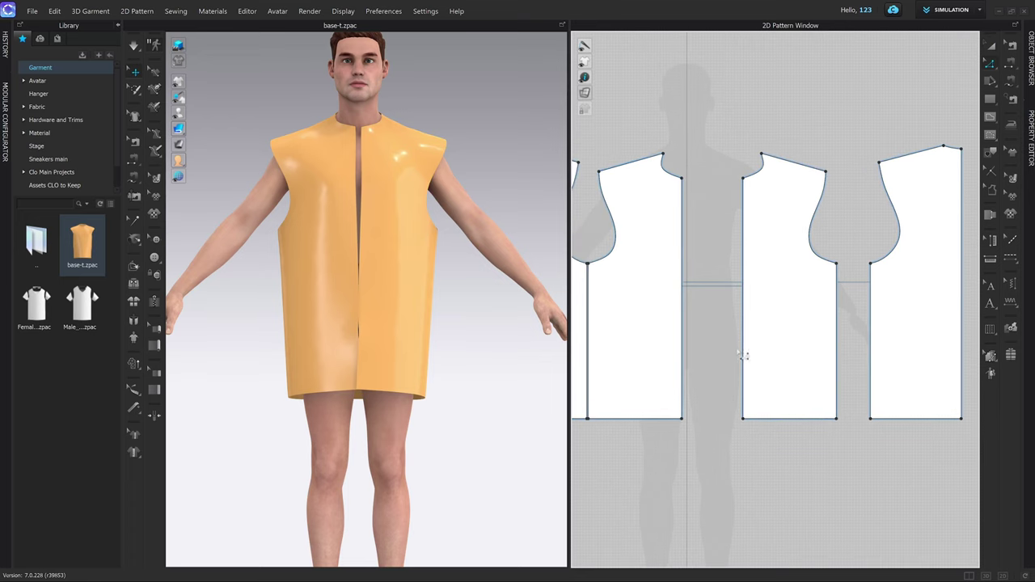
# Step: Extend the center front edges outward by 40 mm to create a front overlap
pyautogui.moveTo(743, 355)
pyautogui.mouseDown()
pyautogui.moveTo(727, 352)
pyautogui.moveTo(729, 360)
pyautogui.mouseUp()
pyautogui.rightClick(730, 360)
pyautogui.write('40')
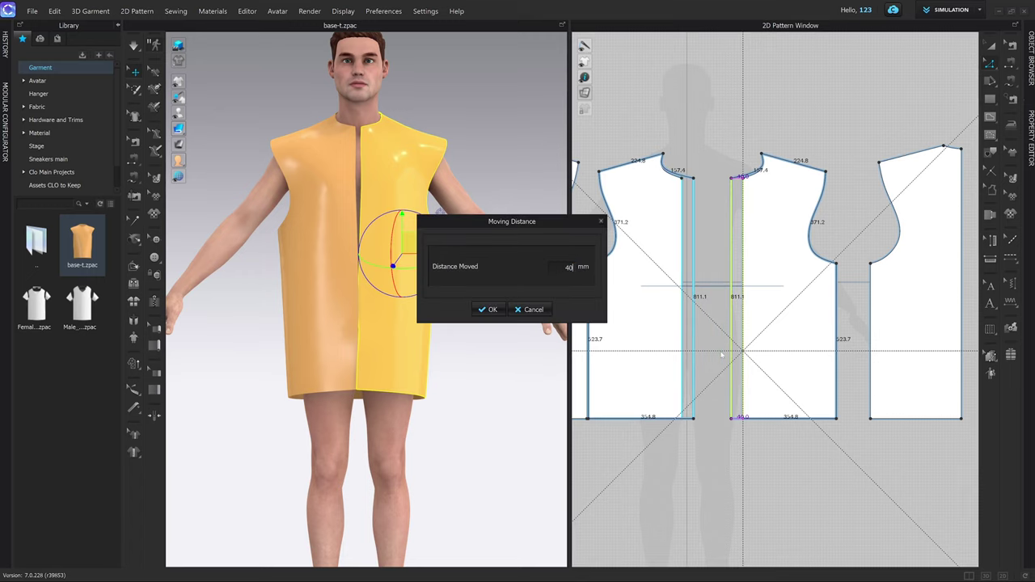
pyautogui.press('Return')
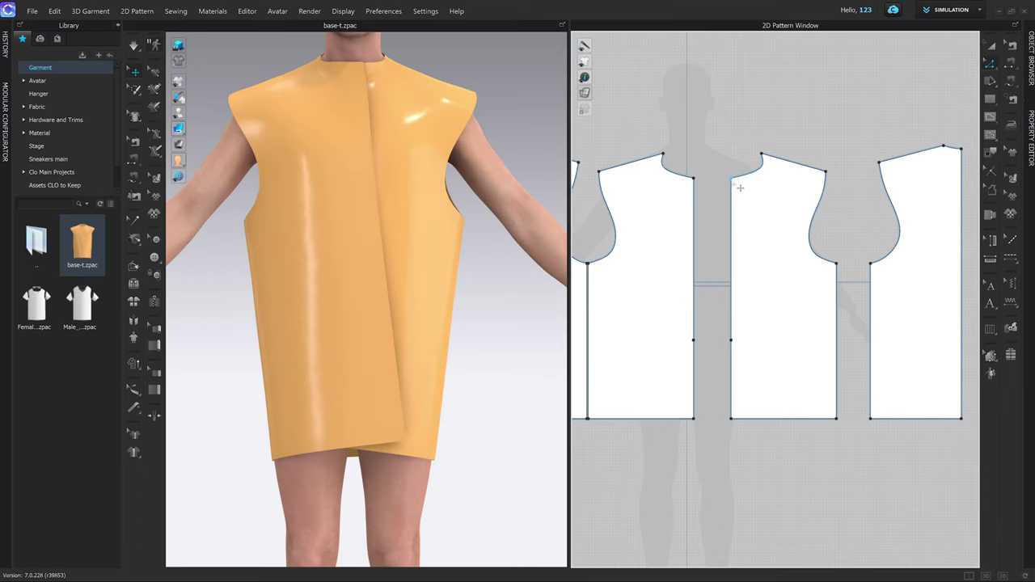
# Step: Move the front edge's neckline point 83 mm horizontally into the front piece to slant the opening into a V-neck
pyautogui.click(732, 180)
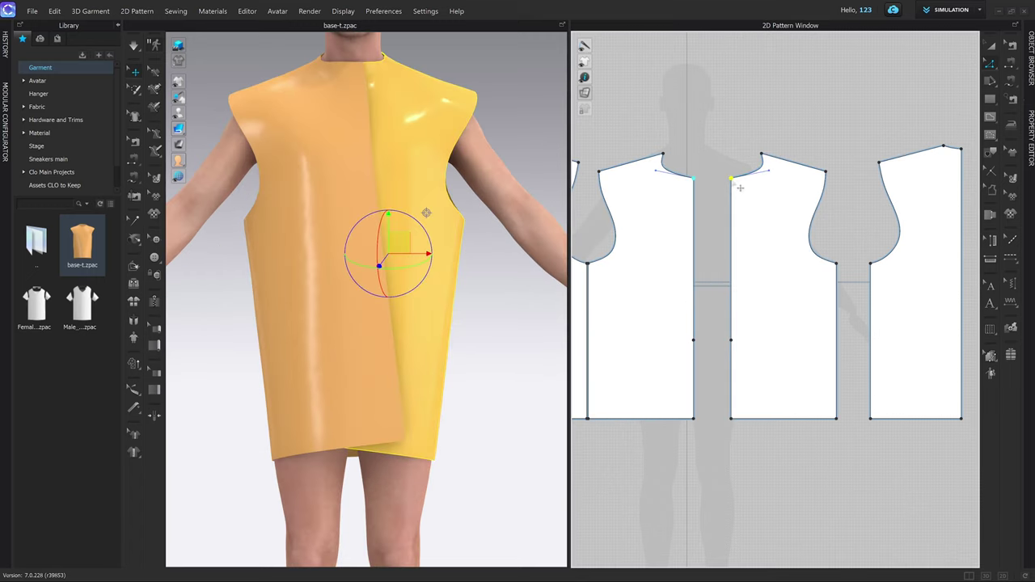
pyautogui.moveTo(732, 180); pyautogui.dragTo(748, 181)
pyautogui.scroll(3, 749, 181)
pyautogui.rightClick(749, 181)
pyautogui.write('83')
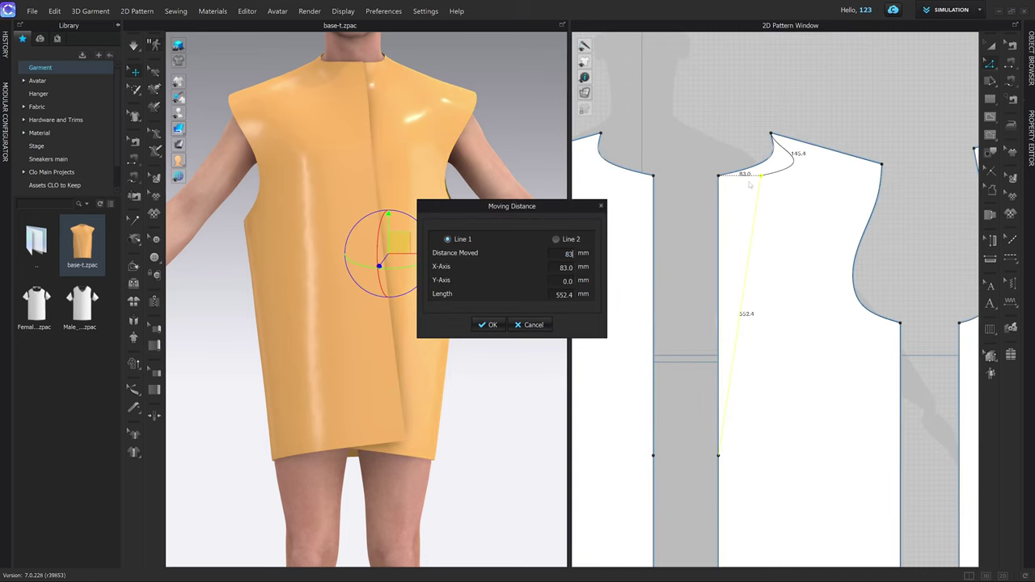
pyautogui.press('Return')
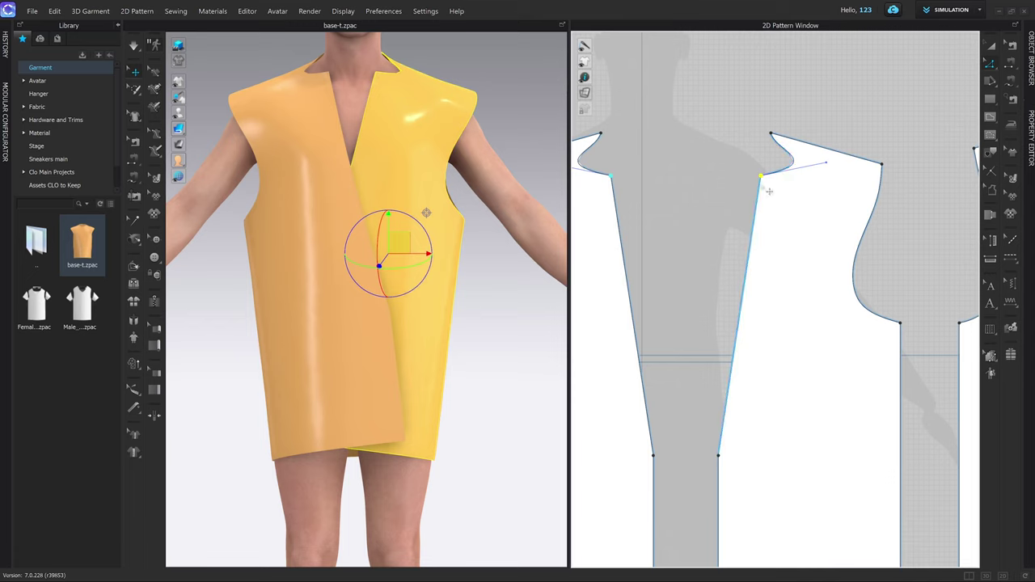
# Step: Lower the front edge's neckline point vertically to deepen the front neckline
pyautogui.moveTo(761, 175); pyautogui.dragTo(761, 197)
pyautogui.scroll(3, 762, 197)
pyautogui.rightClick(768, 201)
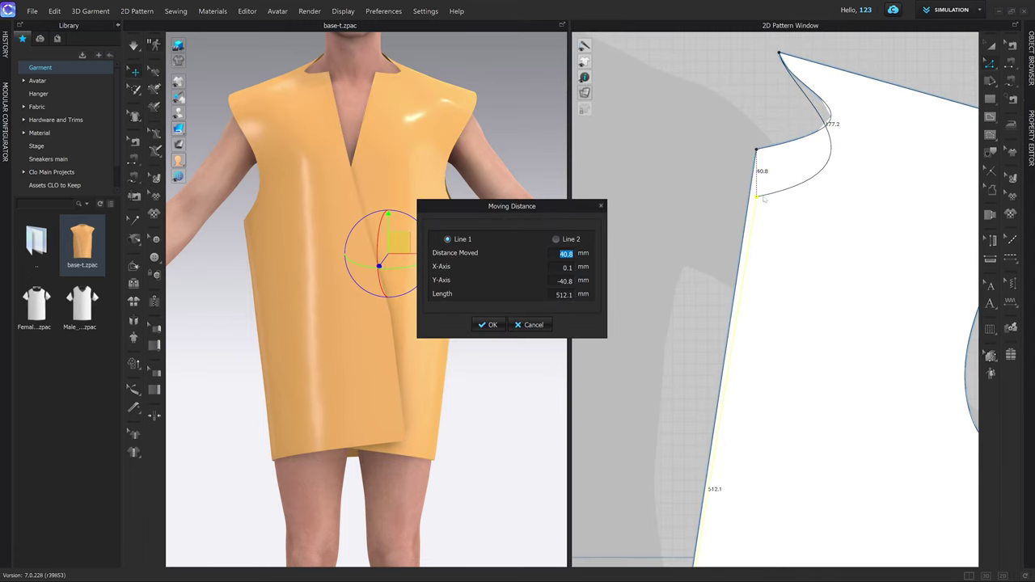
pyautogui.press('Return')
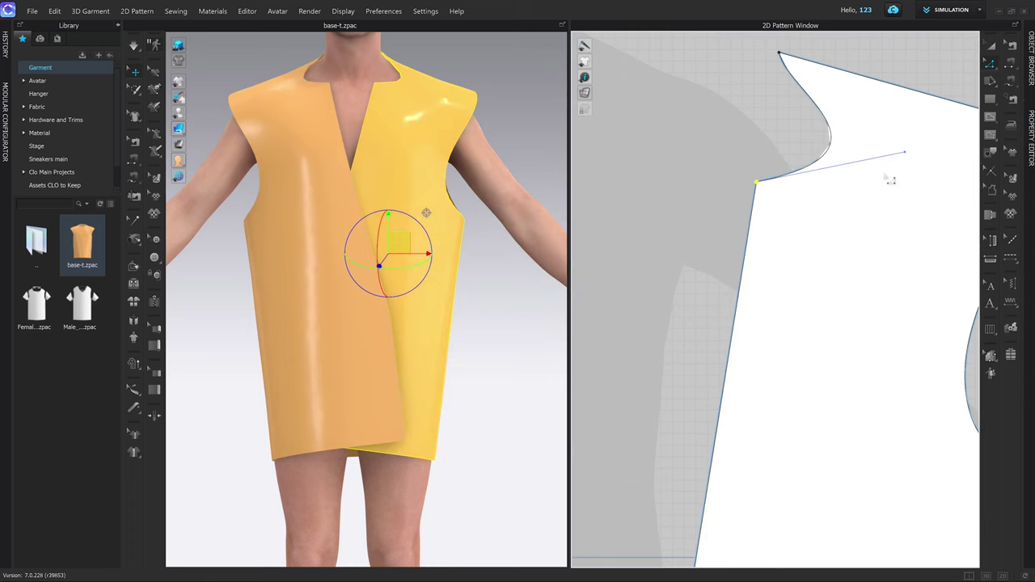
# Step: Smooth the front neckline curve by moving its lower handle 83 mm horizontally toward the front edge
pyautogui.moveTo(909, 161); pyautogui.dragTo(867, 158)
pyautogui.rightClick(867, 159)
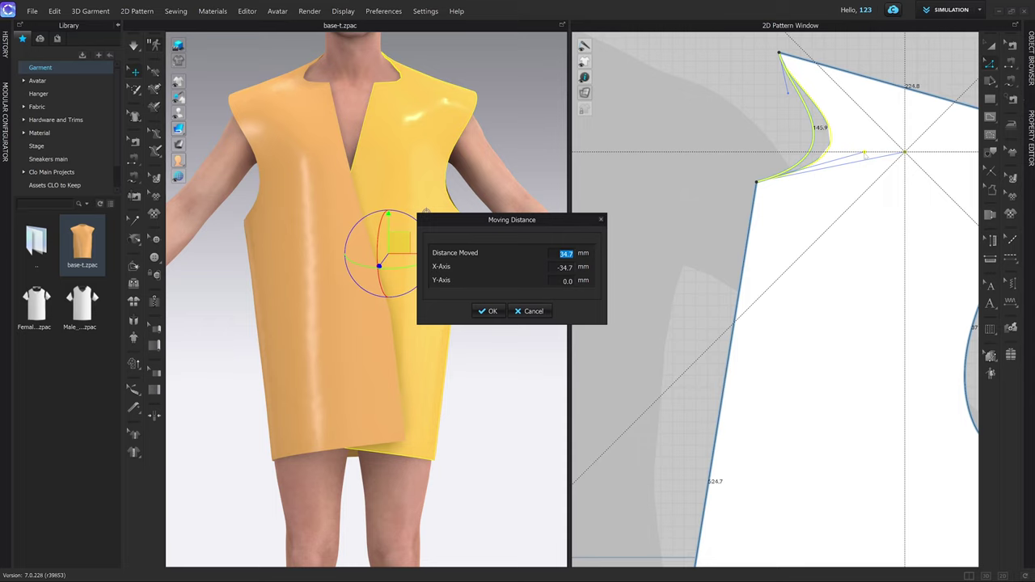
pyautogui.write('83')
pyautogui.press('Return')
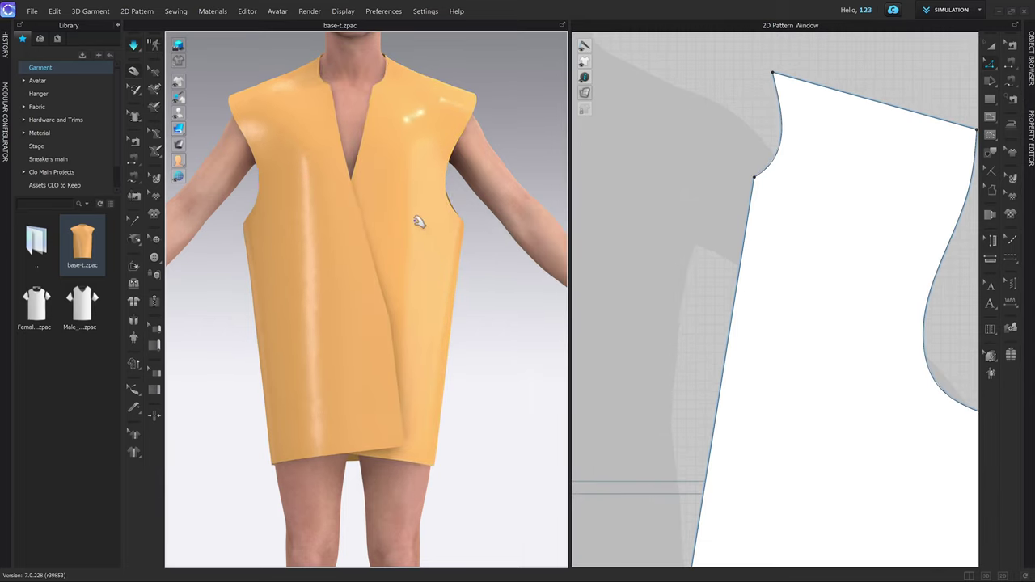
# Step: Reverse the front overlap in simulation by pulling the wearer's left front out from underneath and laying it over the right front
pyautogui.moveTo(418, 221); pyautogui.dragTo(417, 359, button='right')
pyautogui.moveTo(395, 354); pyautogui.dragTo(411, 411)
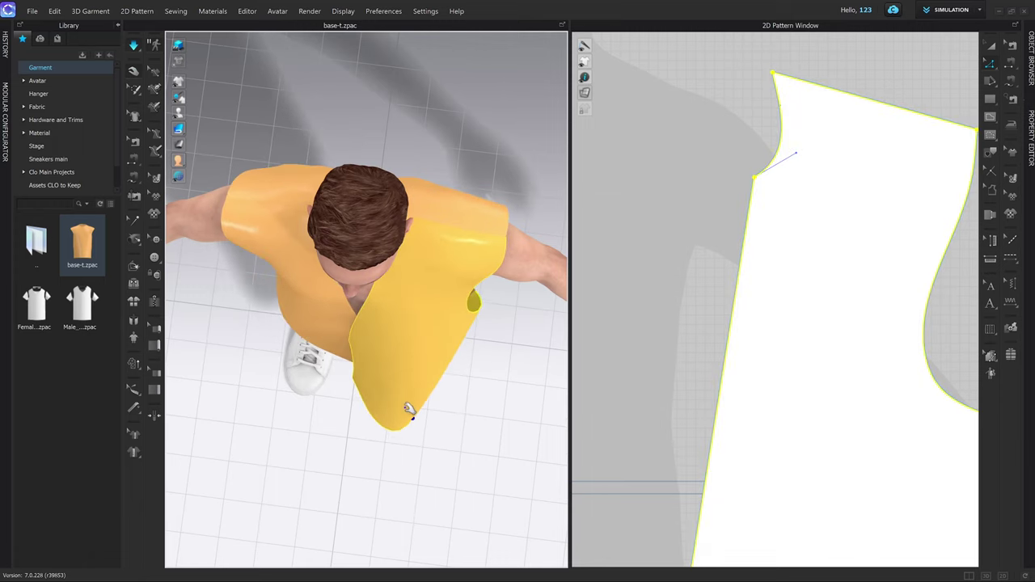
pyautogui.press('2')
pyautogui.moveTo(391, 386); pyautogui.dragTo(416, 312, button='right')
pyautogui.moveTo(415, 351)
pyautogui.mouseDown()
pyautogui.moveTo(388, 358)
pyautogui.moveTo(416, 345)
pyautogui.mouseUp()
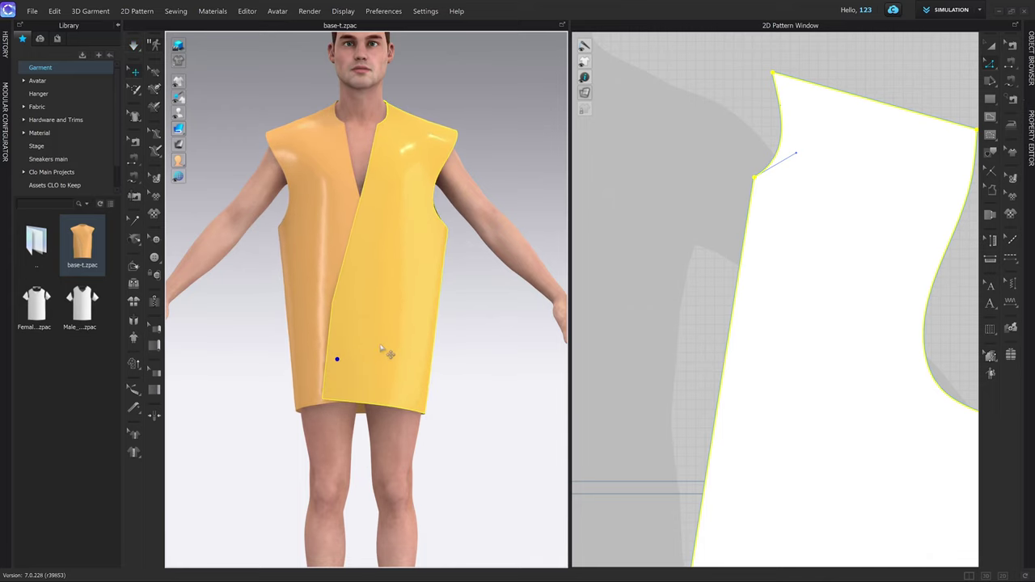
pyautogui.scroll(2, 397, 346)
pyautogui.moveTo(405, 338); pyautogui.dragTo(300, 351, button='right')
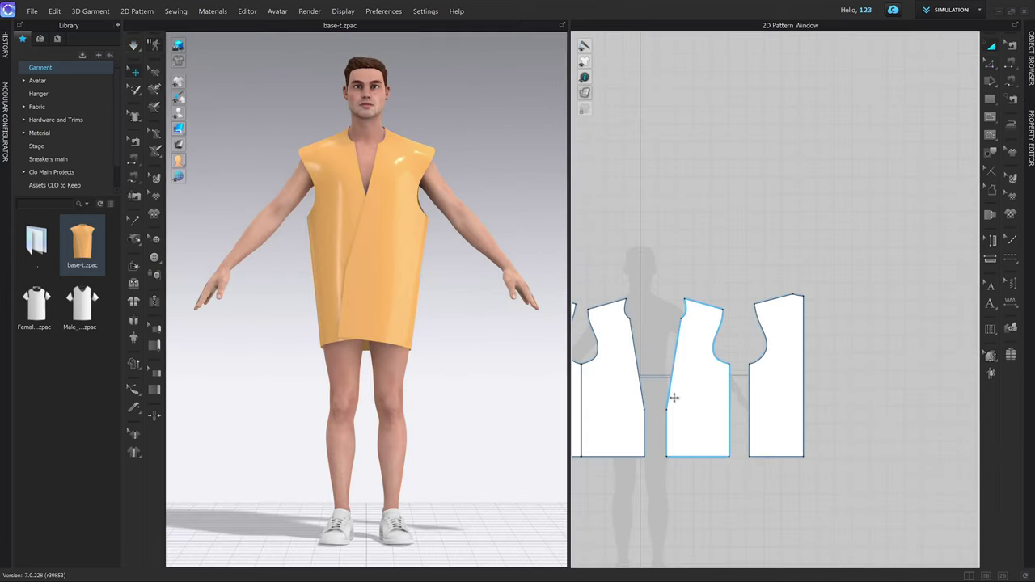
# Step: Draw a square pattern piece about 500 mm wide beside the body pieces for the sleeve
pyautogui.click(701, 364)
pyautogui.scroll(-4, 728, 366)
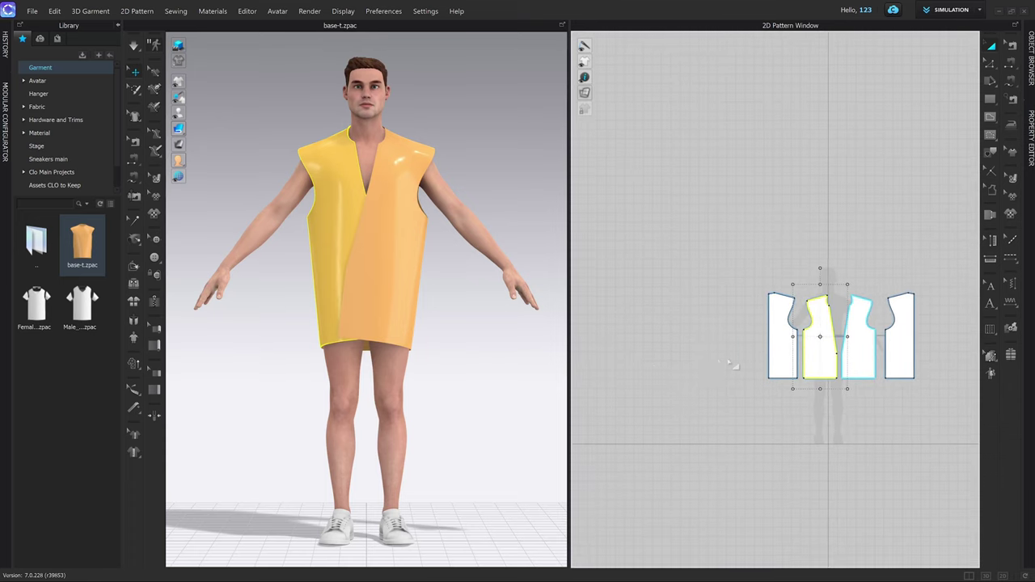
pyautogui.click(676, 383)
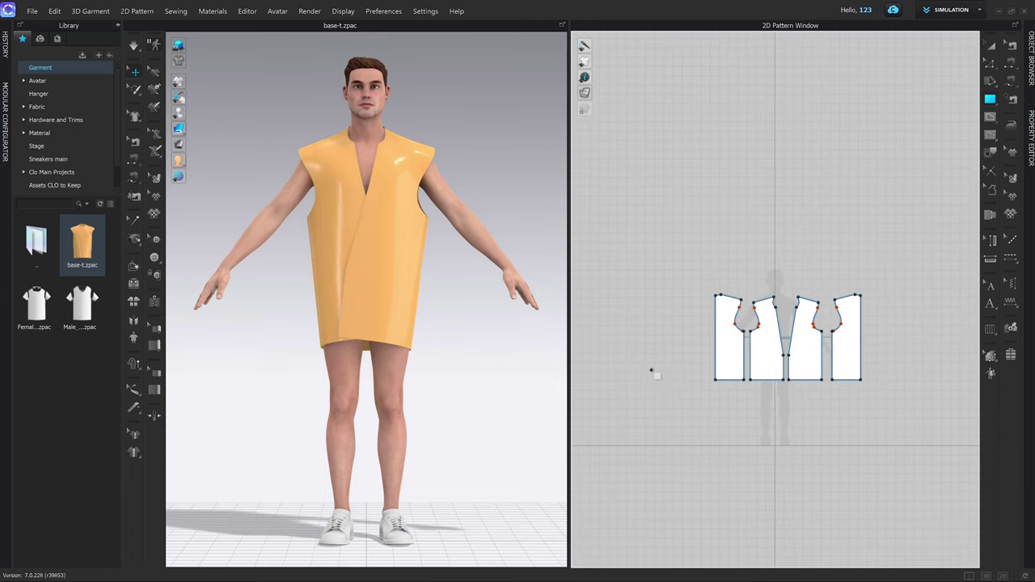
pyautogui.click(651, 370)
pyautogui.click(485, 360)
pyautogui.scroll(2, 653, 334)
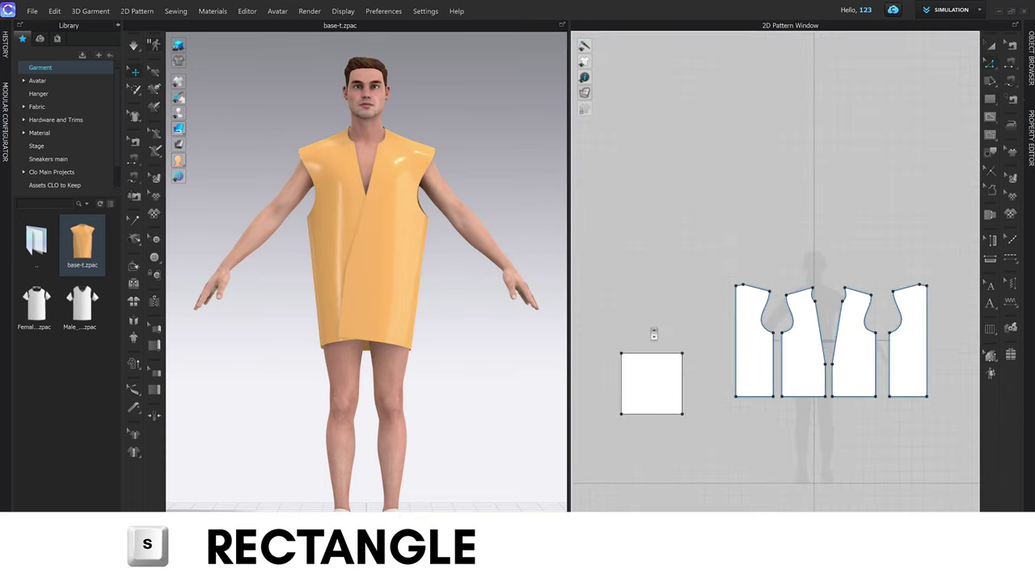
pyautogui.scroll(1, 653, 334)
# Step: Add two curve points at the middle of the square's upper edge and raise them to form a rounded sleeve cap
pyautogui.press('v')
pyautogui.scroll(1, 659, 330)
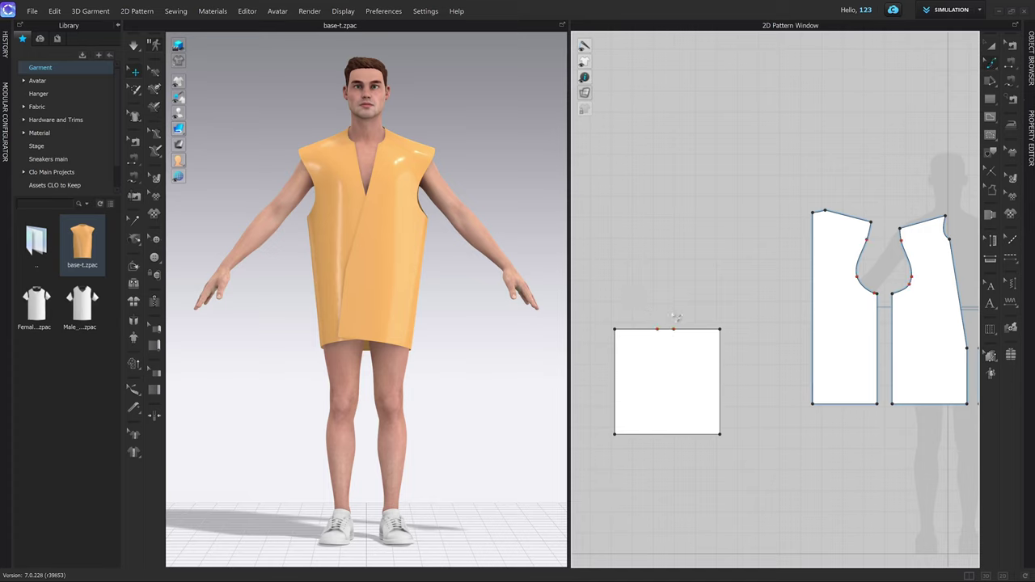
pyautogui.moveTo(683, 338); pyautogui.dragTo(686, 277)
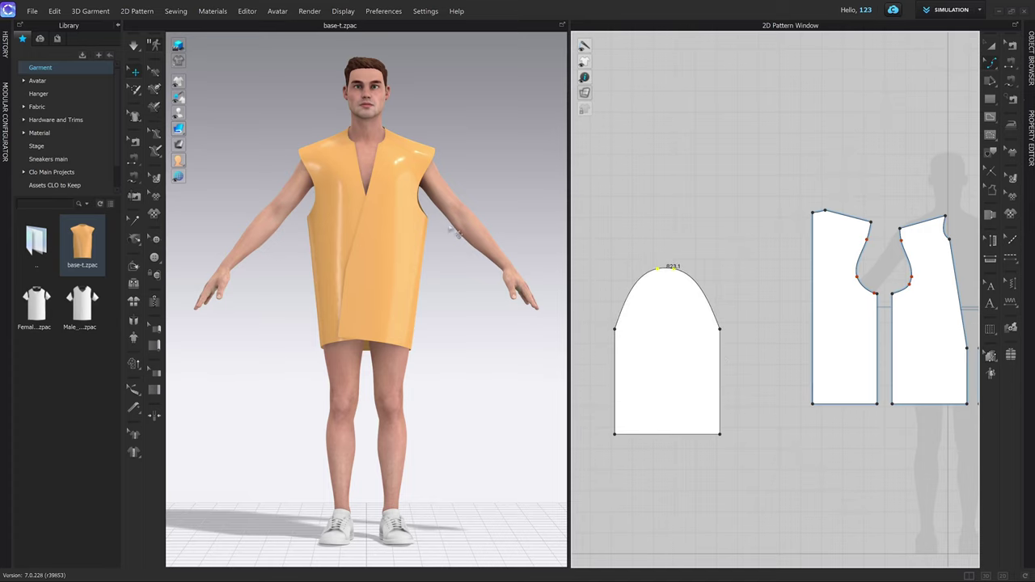
pyautogui.scroll(3, 434, 226)
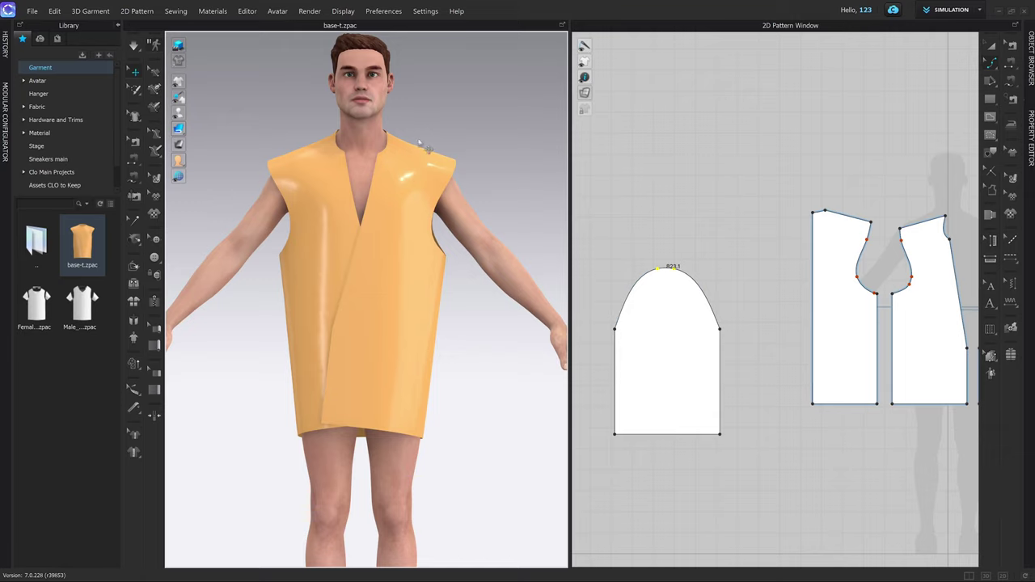
pyautogui.moveTo(645, 256); pyautogui.dragTo(680, 262)
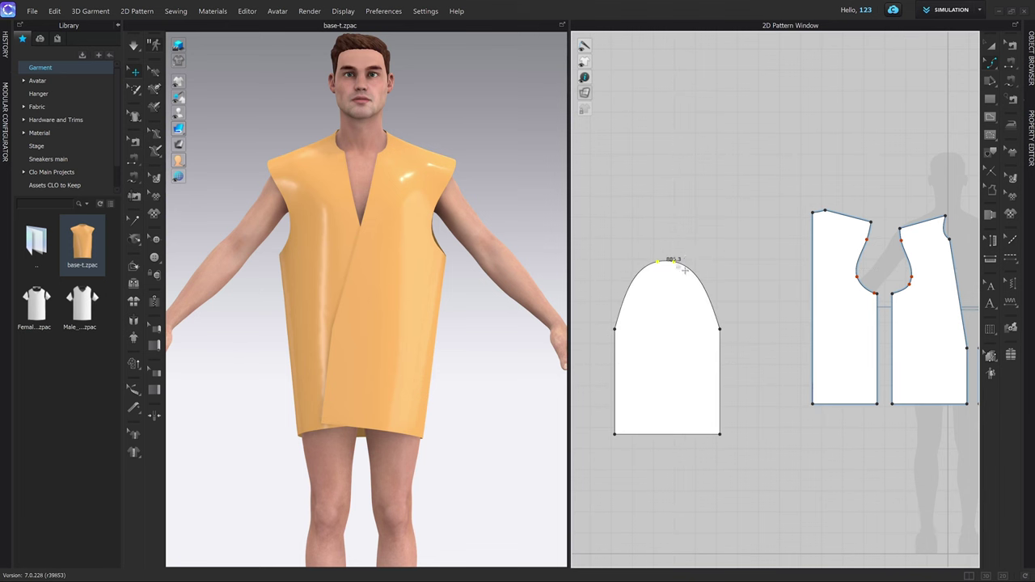
# Step: Add curve points near both underarm ends of the sleeve cap and pull them outward and down to give the cap an S-curve
pyautogui.scroll(4, 685, 260)
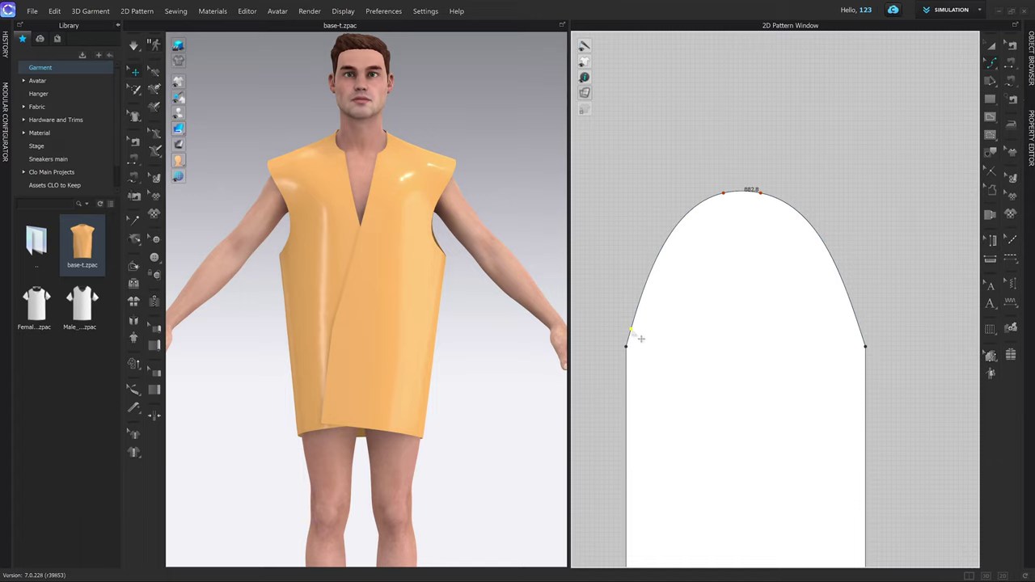
pyautogui.moveTo(632, 329); pyautogui.dragTo(616, 349)
pyautogui.scroll(4, 635, 346)
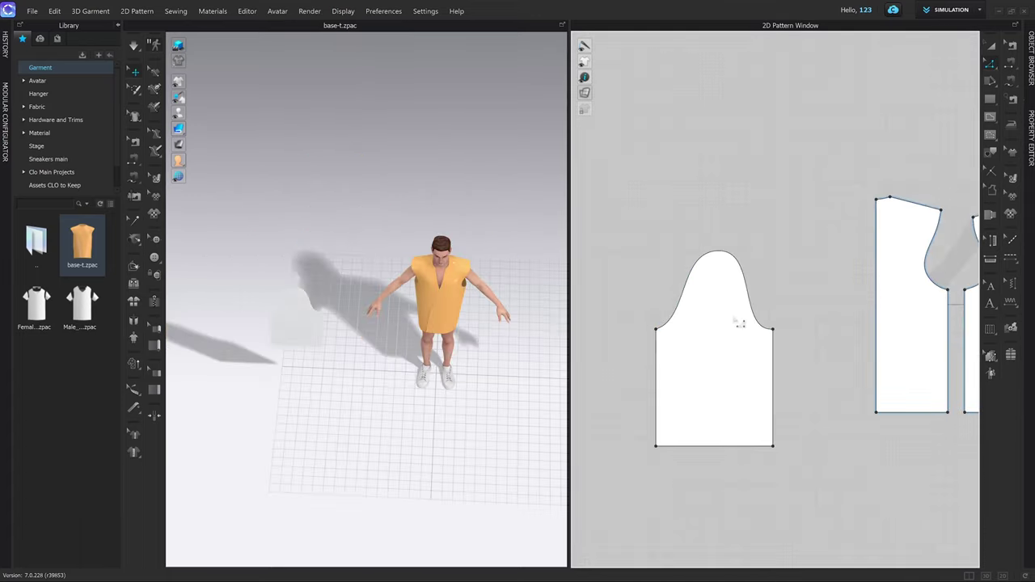
pyautogui.scroll(3, 814, 364)
# Step: Draw a vertical internal line from the top of the sleeve cap to the hem, and cut and sew the sleeve along it
pyautogui.scroll(-3, 798, 321)
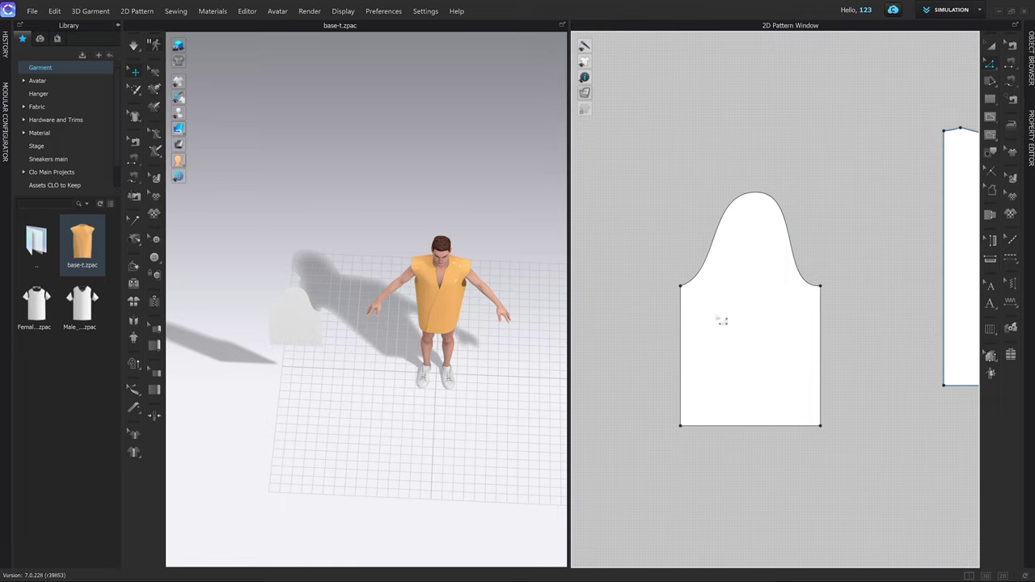
pyautogui.press('g')
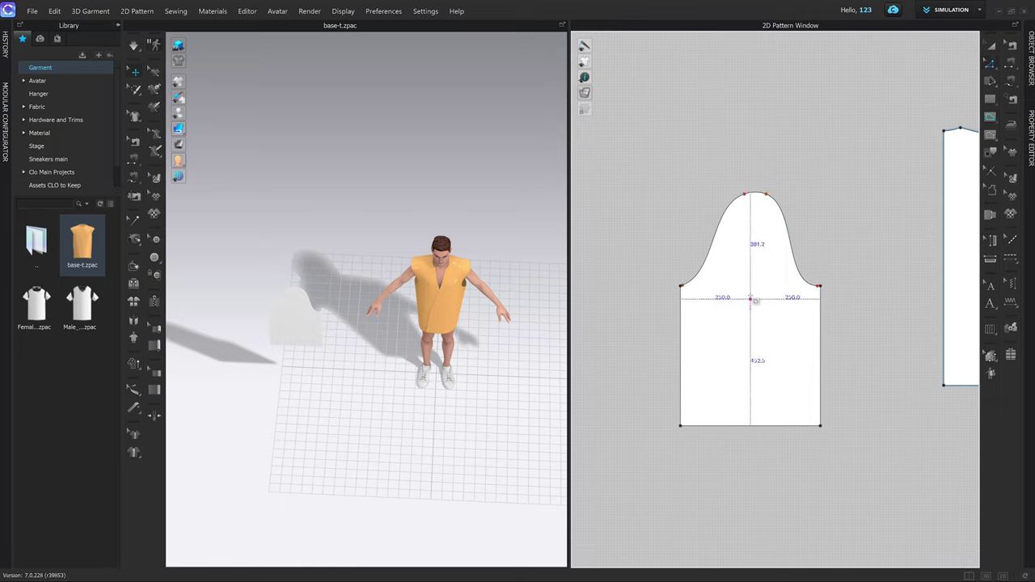
pyautogui.click(754, 194)
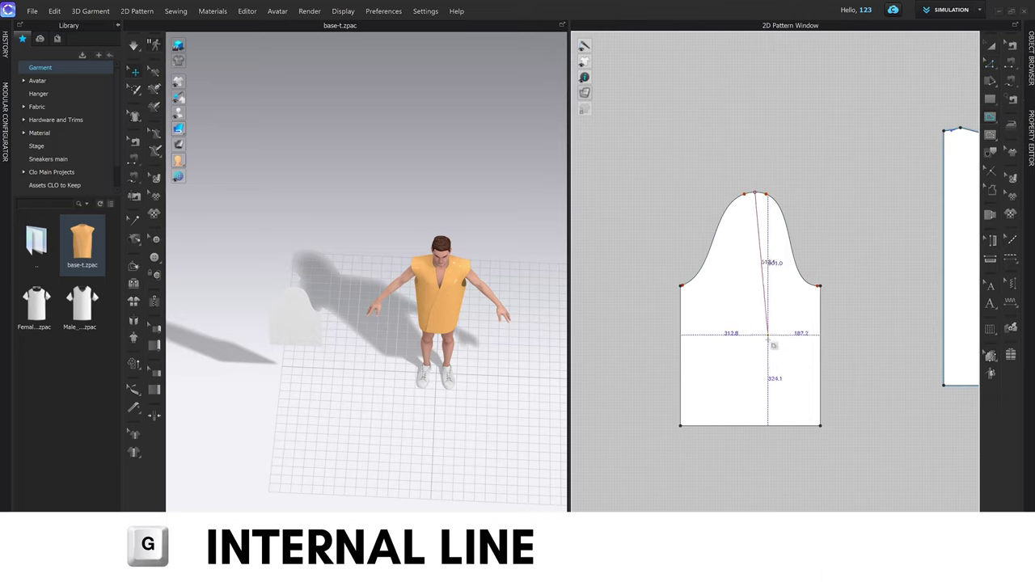
pyautogui.doubleClick(755, 426)
pyautogui.rightClick(756, 411)
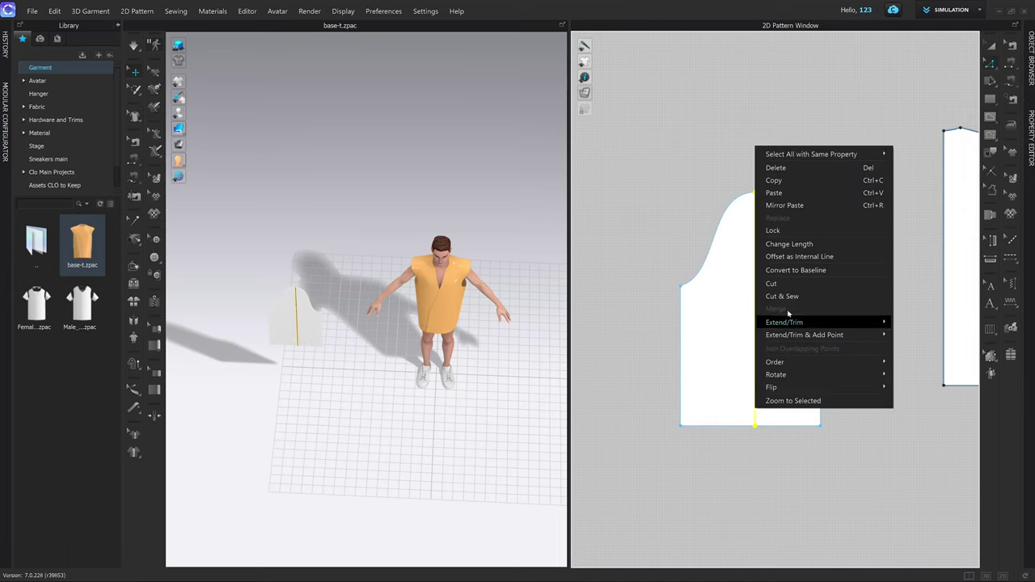
pyautogui.click(786, 297)
# Step: Move one cut sleeve half to the opposite side of the other half and check how the underarm curves meet
pyautogui.press('a')
pyautogui.moveTo(711, 317); pyautogui.dragTo(865, 321)
pyautogui.click(864, 321)
pyautogui.scroll(5, 843, 300)
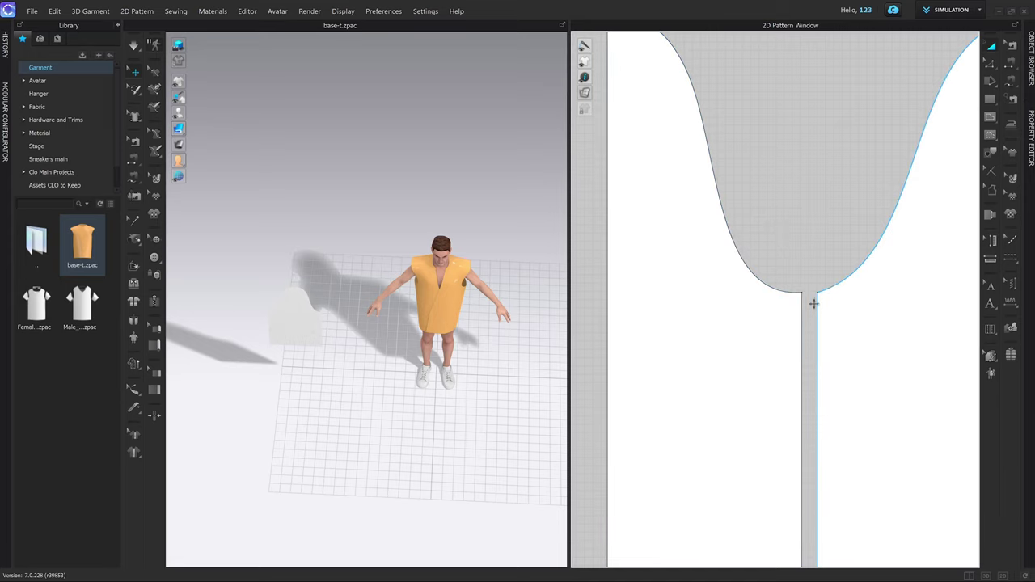
pyautogui.scroll(-2, 809, 299)
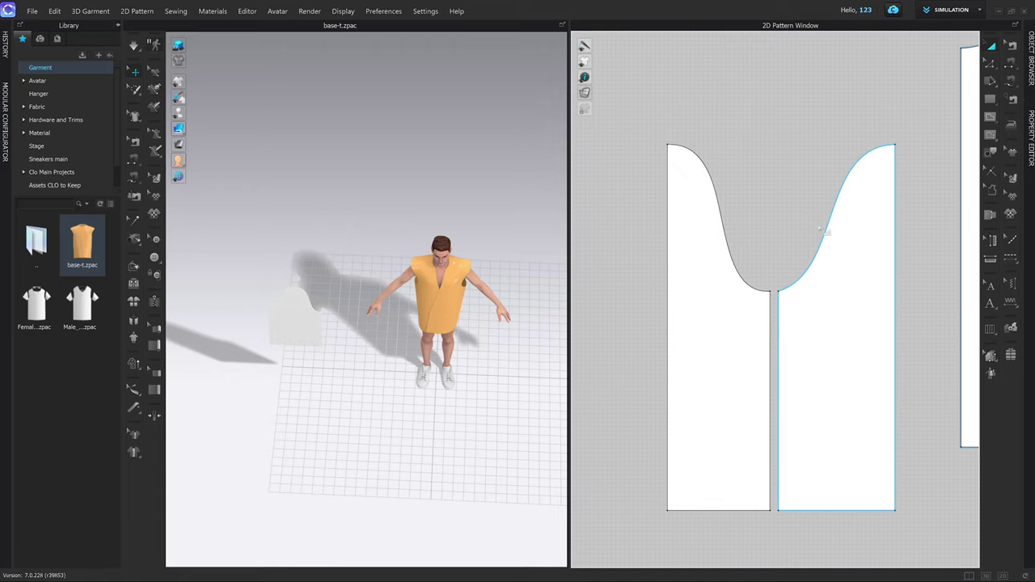
pyautogui.click(774, 304)
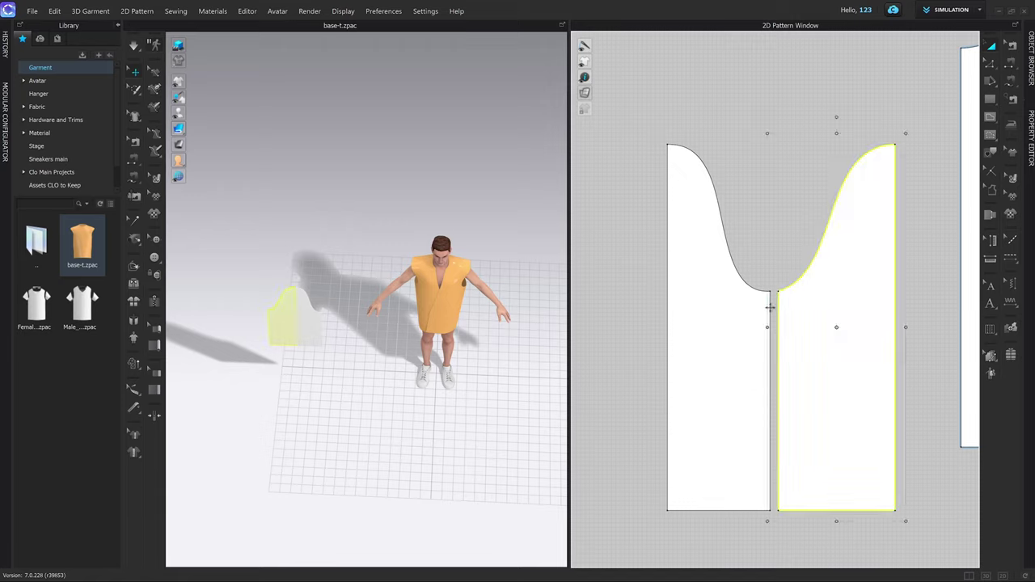
# Step: Undo the repositioning, the cut and the internal line on the sleeve
pyautogui.hotkey('ctrl', 'z')
pyautogui.hotkey('ctrl', 'z')
pyautogui.hotkey('ctrl', 'z')
pyautogui.moveTo(733, 299); pyautogui.dragTo(781, 279, button='middle')
pyautogui.click(724, 296)
pyautogui.scroll(-4, 723, 296)
pyautogui.press('z')
pyautogui.scroll(2, 749, 273)
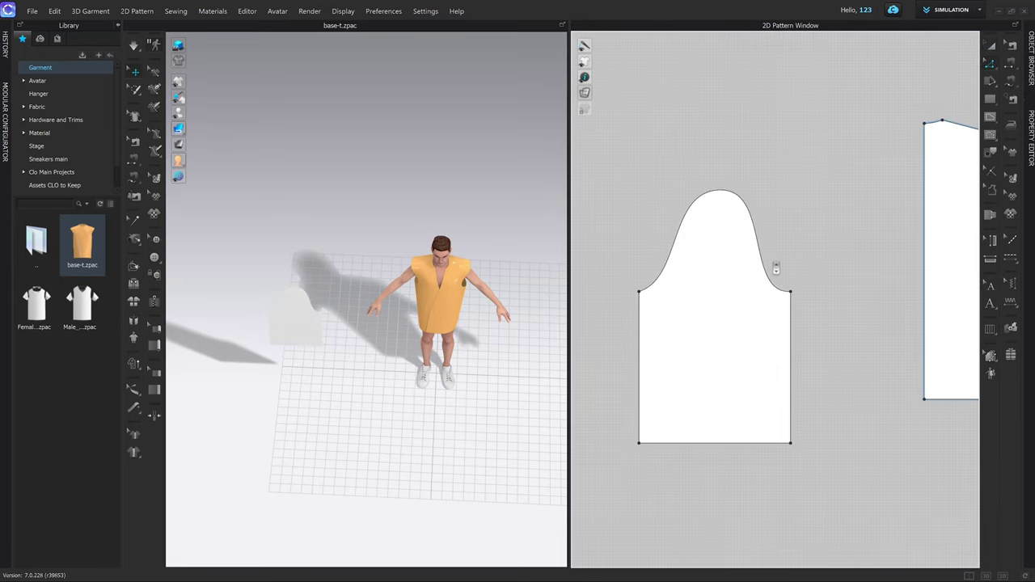
# Step: Measure the combined length of the back and front armhole curves and enter 774.3 in Calculator
pyautogui.scroll(-3, 775, 268)
pyautogui.press('z')
pyautogui.click(808, 222)
pyautogui.keyDown('shift'); pyautogui.click(835, 230); pyautogui.keyUp('shift')
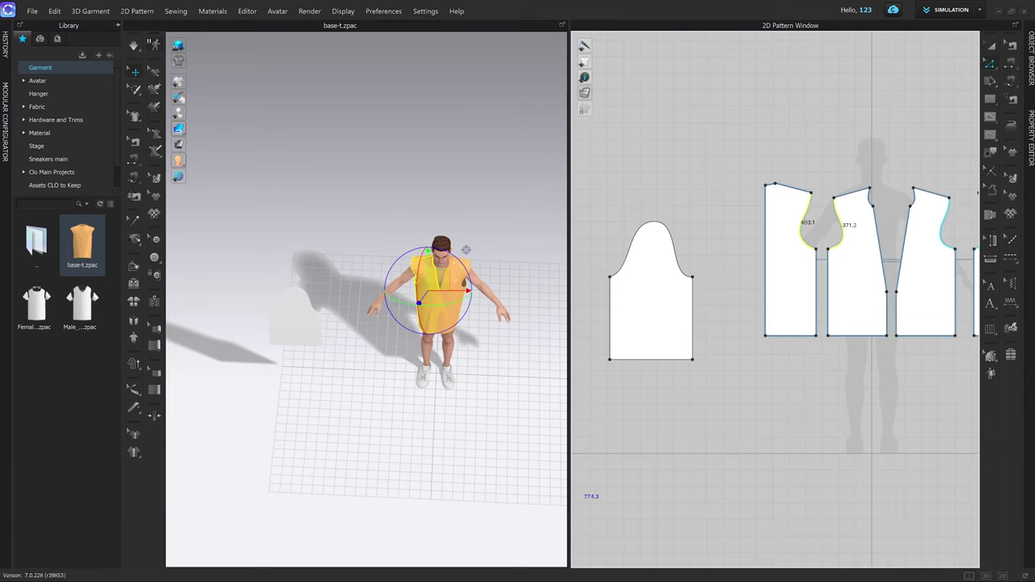
pyautogui.click(107, 577)
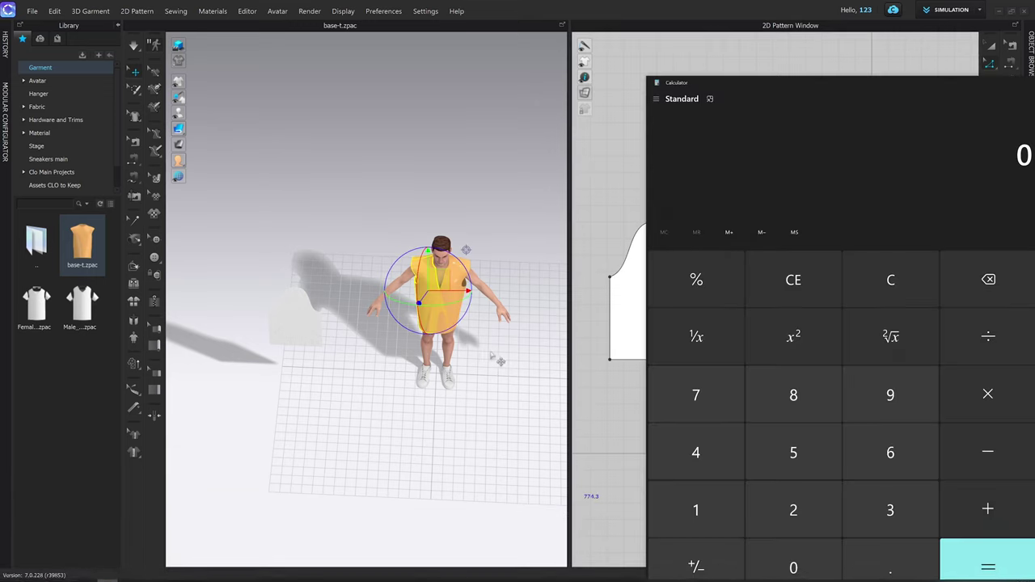
pyautogui.write('774')
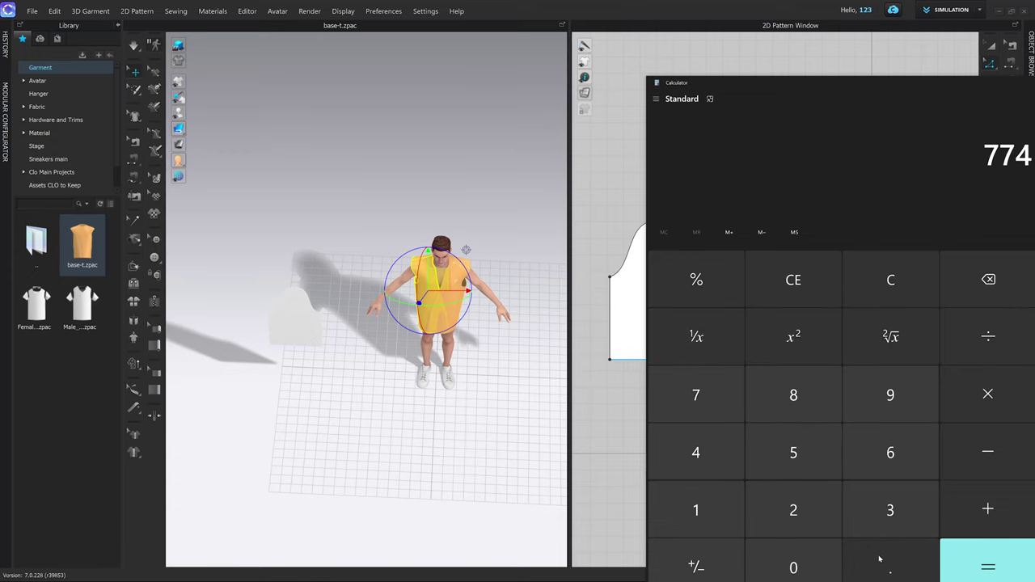
pyautogui.write('.3')
pyautogui.click(625, 434)
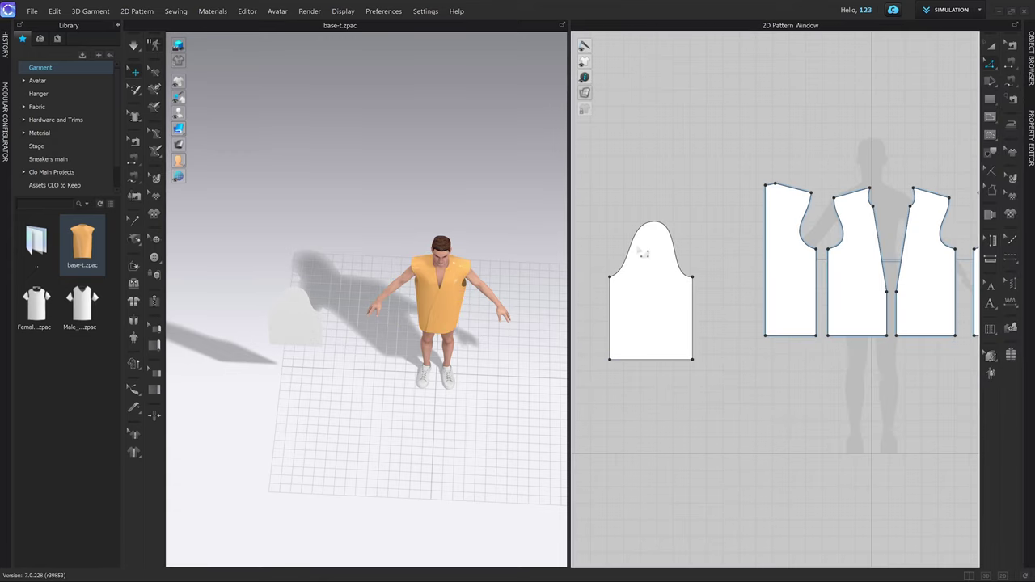
# Step: Measure the sleeve cap curve and divide 774.3 by 903.4 in Calculator to get the scaling ratio
pyautogui.click(644, 257)
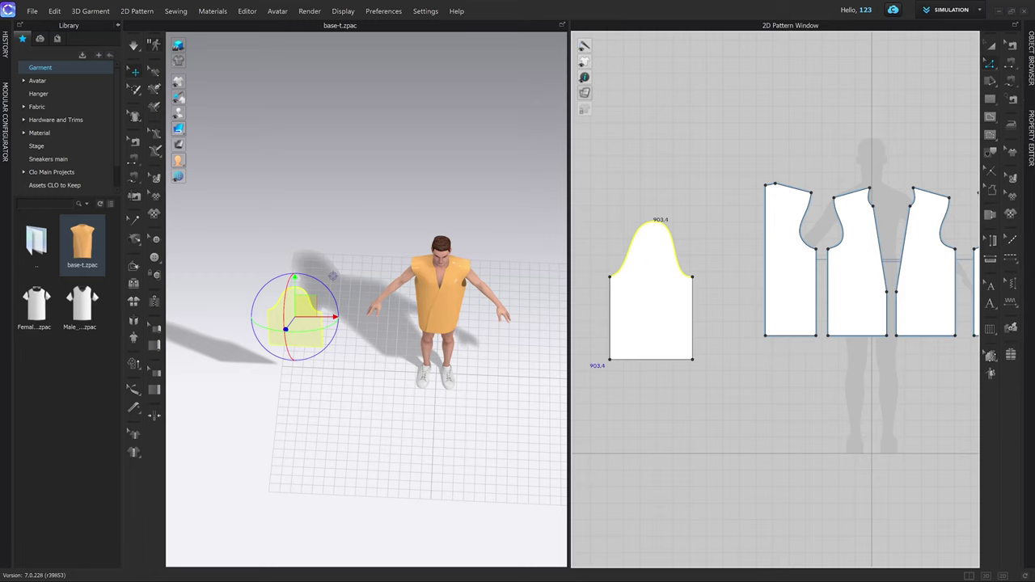
pyautogui.moveTo(143, 577)
pyautogui.click(91, 576)
pyautogui.write('903.4')
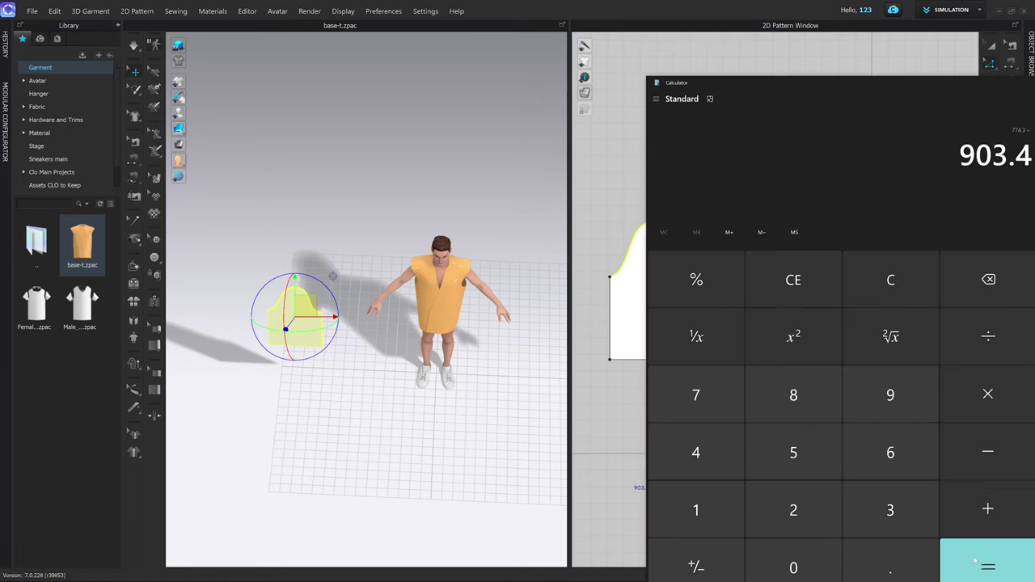
pyautogui.click(974, 560)
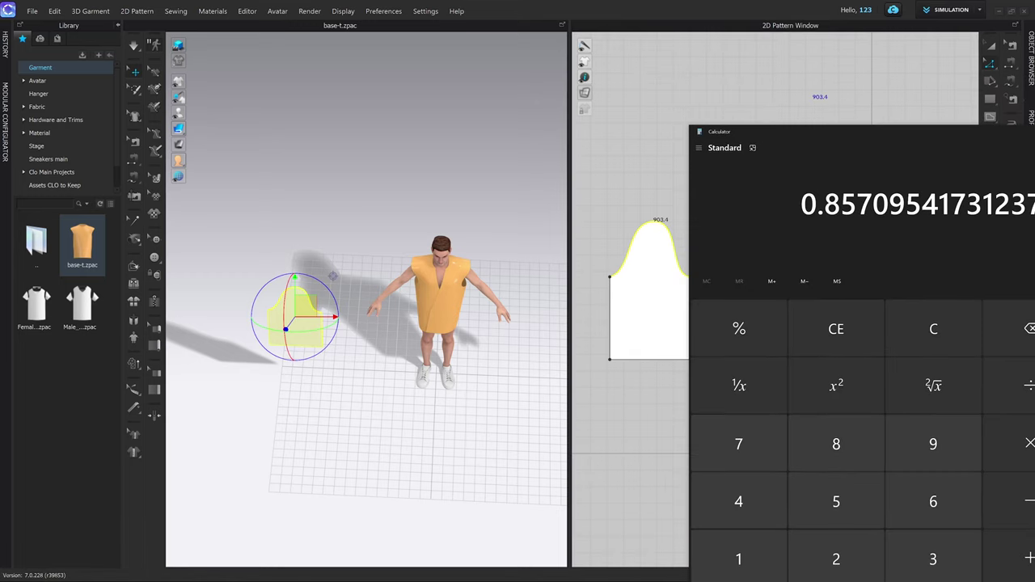
pyautogui.moveTo(815, 202); pyautogui.dragTo(857, 204)
pyautogui.click(847, 231)
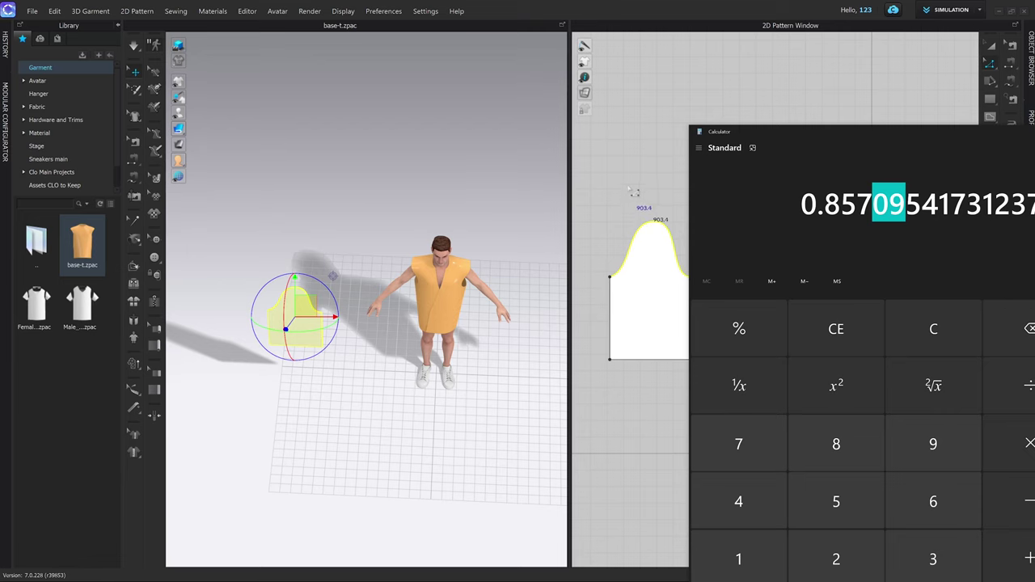
# Step: Scale the whole sleeve piece proportionally to 85.71% in width and height
pyautogui.click(635, 192)
pyautogui.click(660, 273)
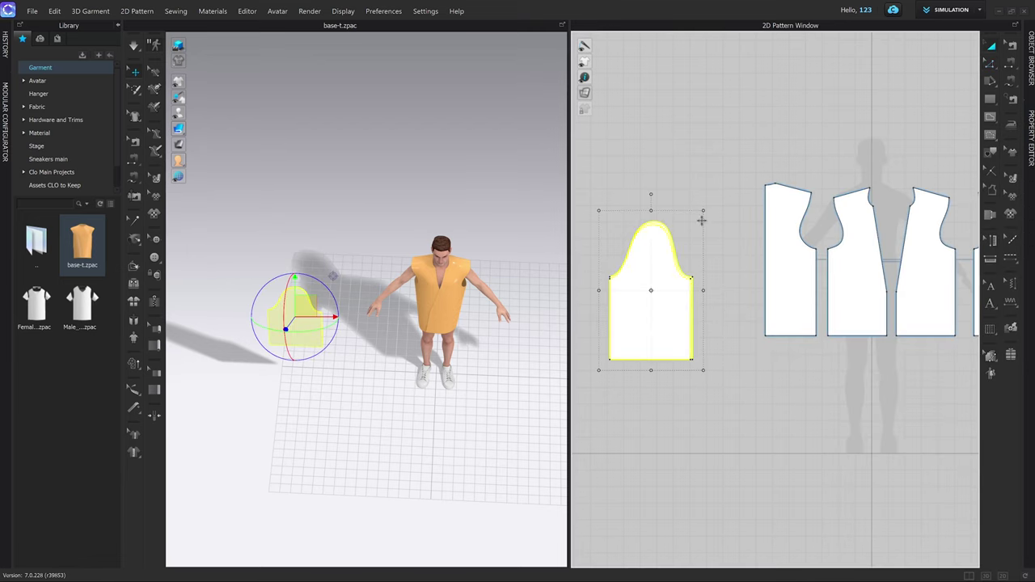
pyautogui.moveTo(701, 220); pyautogui.dragTo(698, 232)
pyautogui.write('85.71')
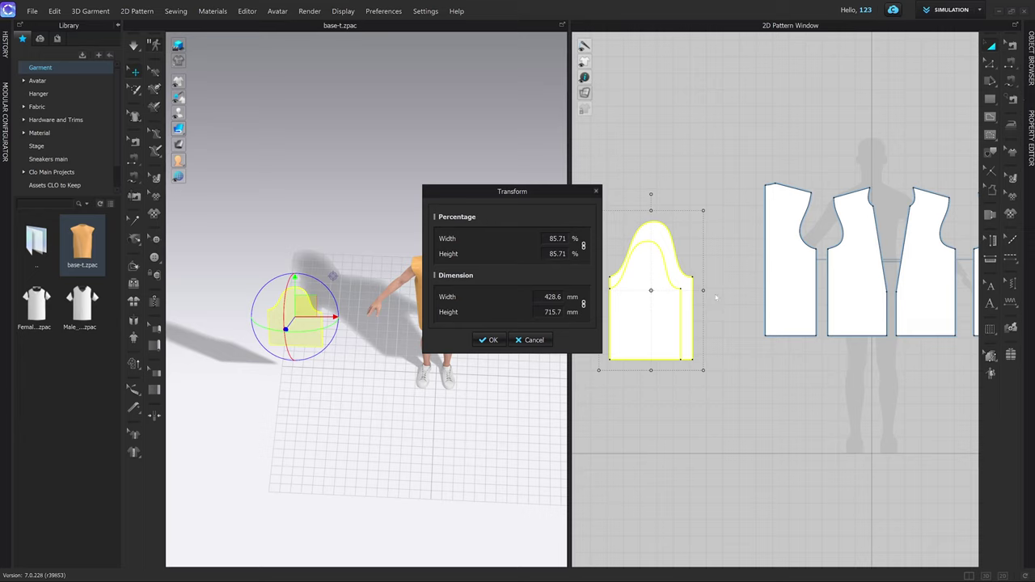
pyautogui.click(492, 340)
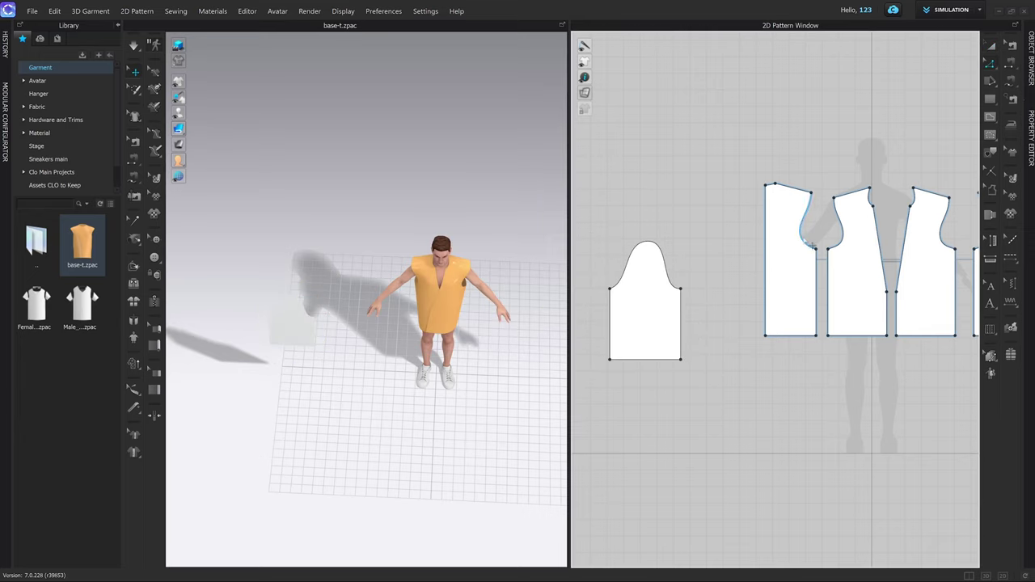
# Step: Measure the back armhole curve and the rescaled sleeve cap to compare their lengths
pyautogui.click(809, 242)
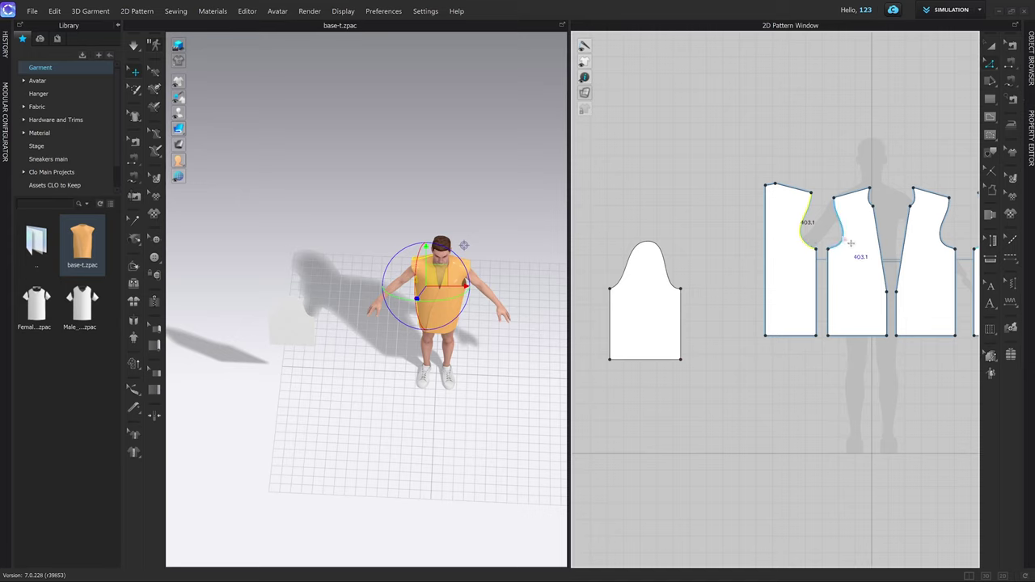
pyautogui.click(734, 254)
pyautogui.click(671, 273)
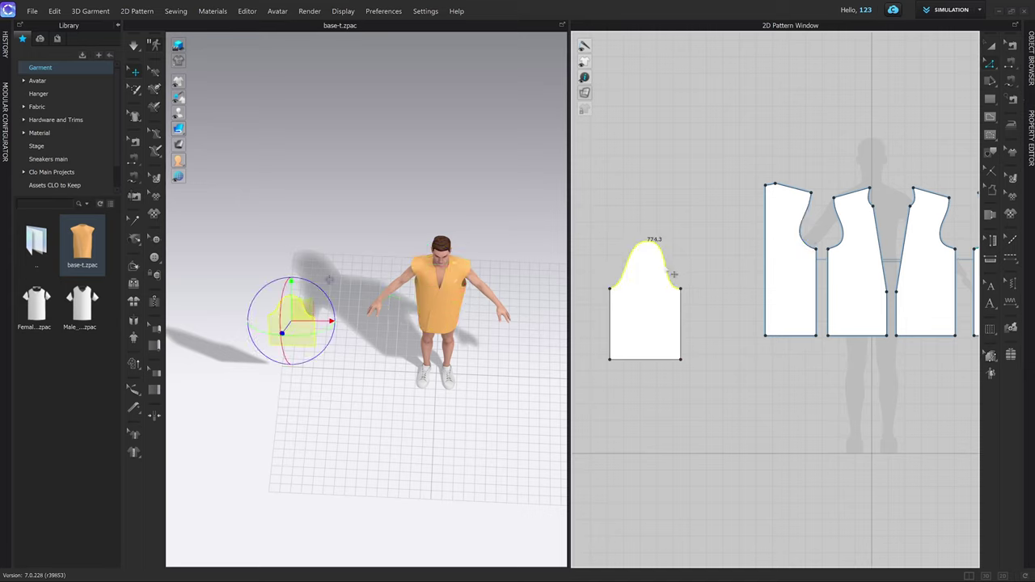
# Step: Display the avatar's arrangement points and wrap the sleeve piece around the avatar's right arm
pyautogui.press('a')
pyautogui.scroll(-2, 699, 271)
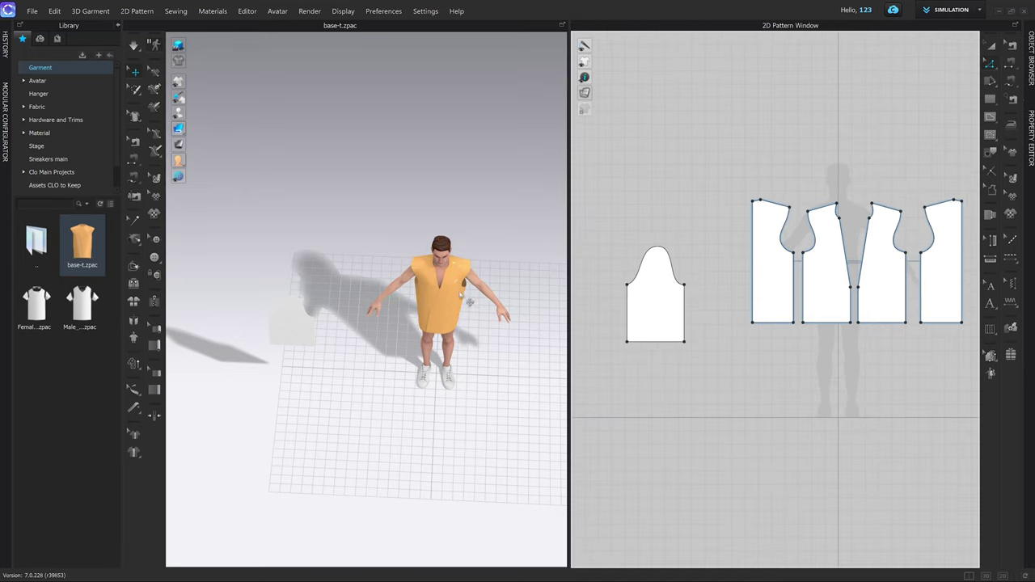
pyautogui.press('2')
pyautogui.scroll(-5, 460, 293)
pyautogui.scroll(3, 323, 267)
pyautogui.scroll(-2, 307, 235)
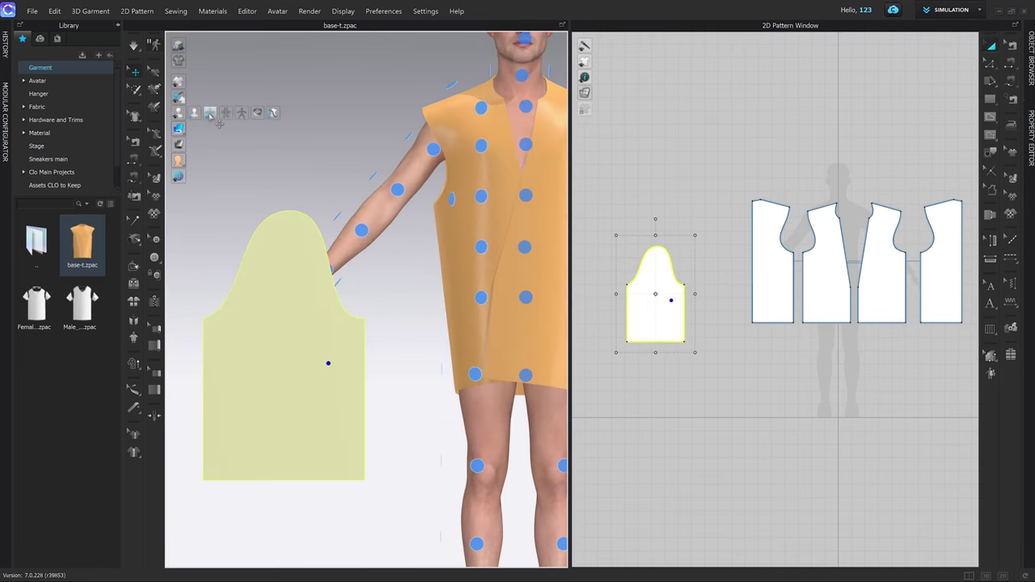
pyautogui.click(209, 116)
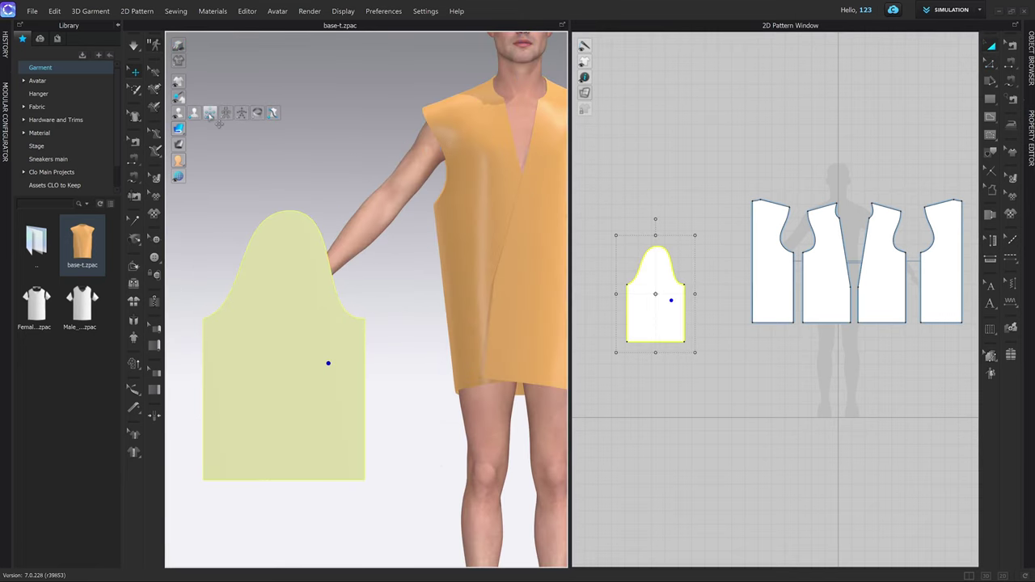
pyautogui.click(209, 116)
pyautogui.click(209, 115)
pyautogui.click(209, 115)
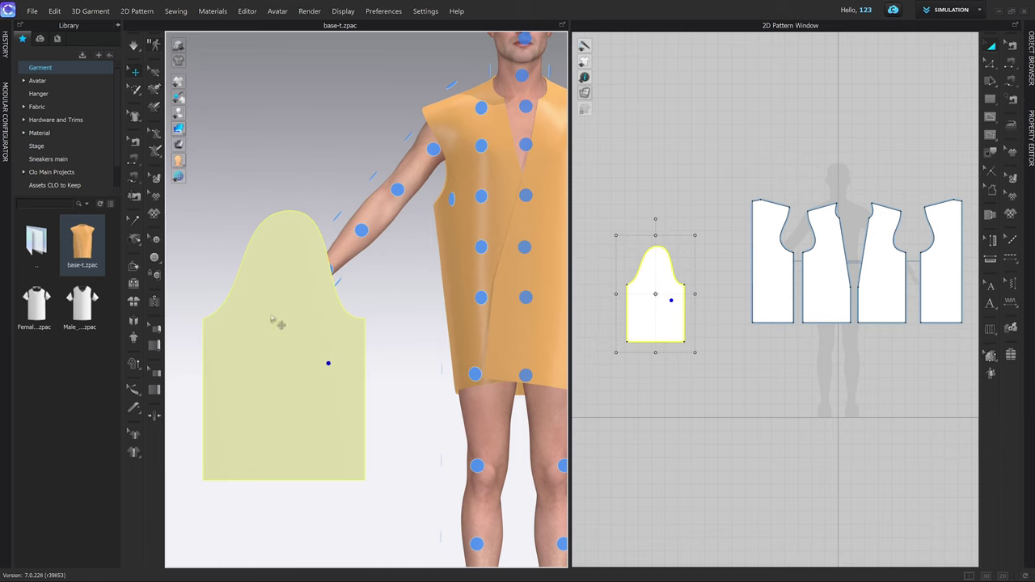
pyautogui.click(398, 186)
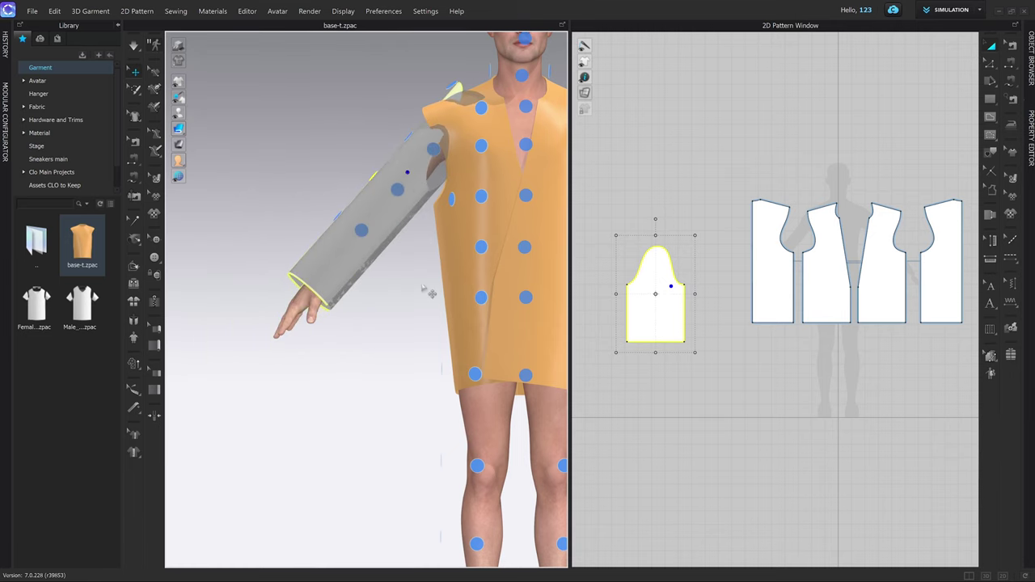
# Step: Sew the sleeve cap to the combined front and back armhole curves with M:N free sewing
pyautogui.press('space')
pyautogui.scroll(2, 707, 316)
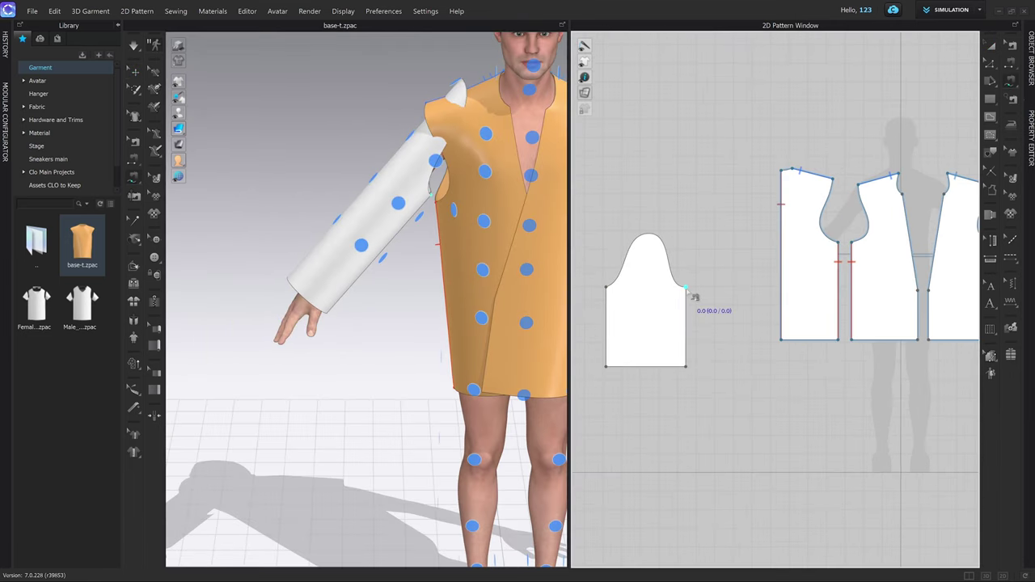
pyautogui.click(608, 286)
pyautogui.scroll(2, 849, 265)
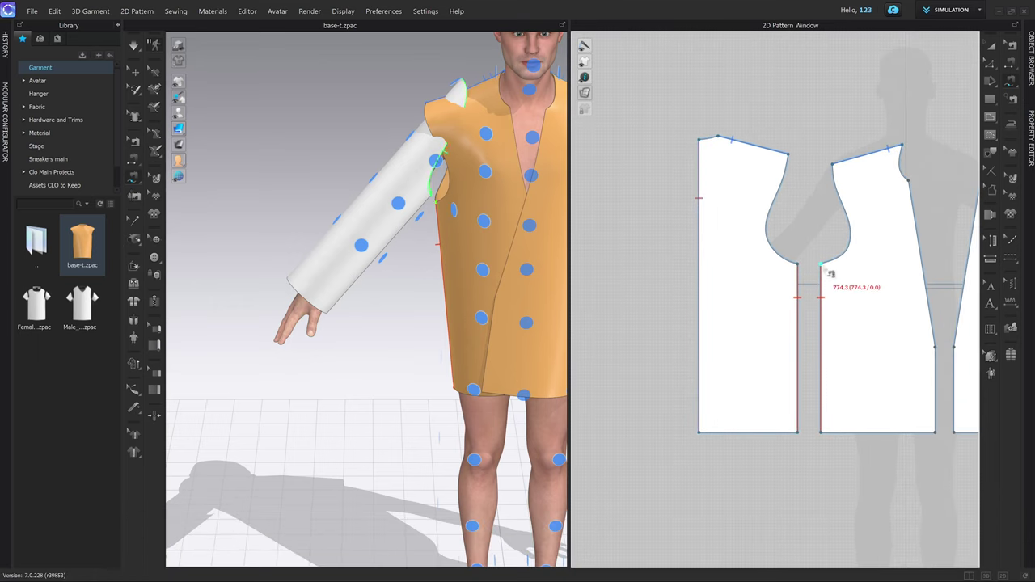
pyautogui.click(822, 265)
pyautogui.click(834, 165)
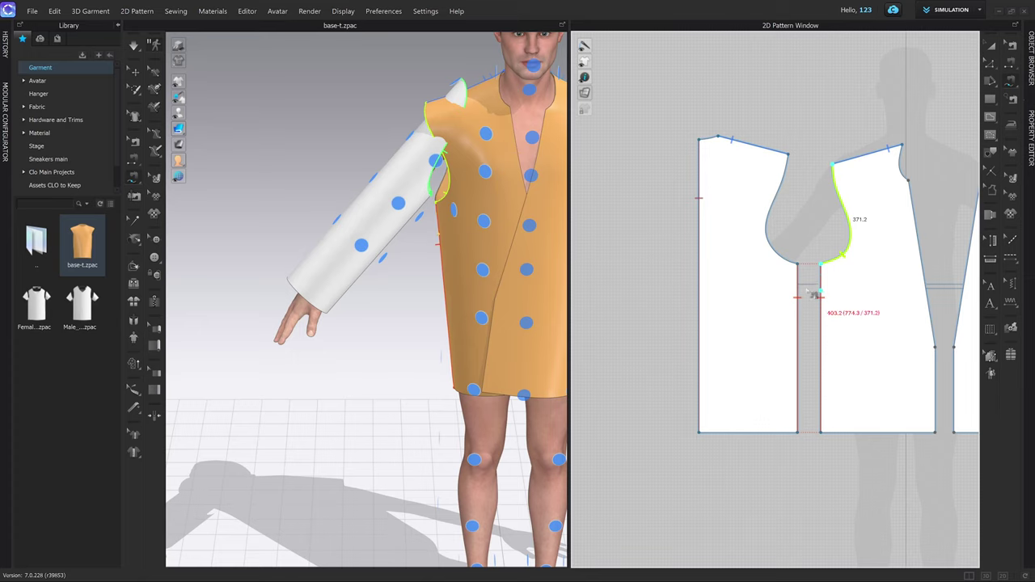
pyautogui.click(794, 158)
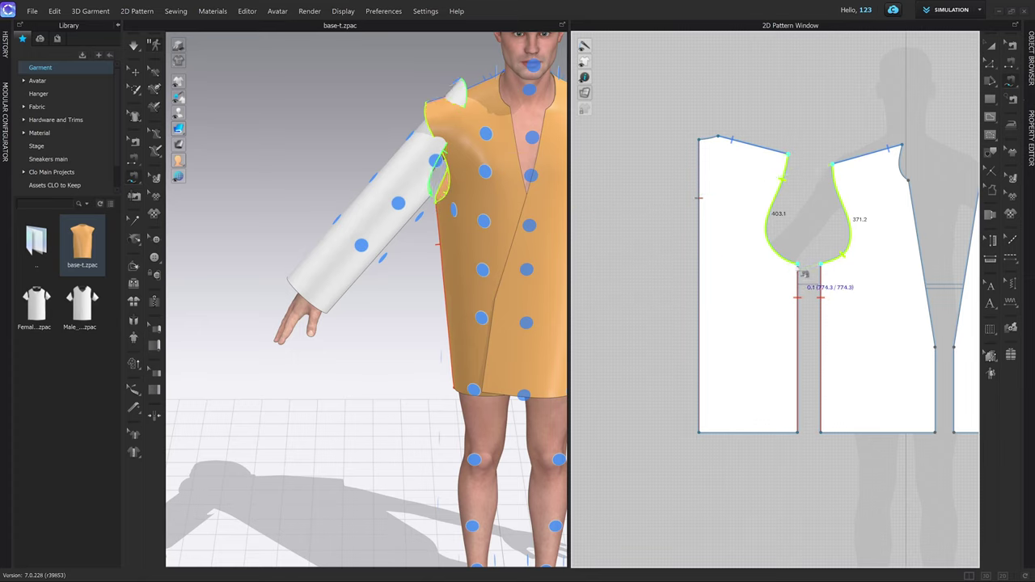
pyautogui.press('Return')
# Step: Hide the arrangement points and simulate the garment with the sewn sleeve, tugging the right front into place at the shoulder
pyautogui.press('q')
pyautogui.scroll(-3, 447, 220)
pyautogui.press('2')
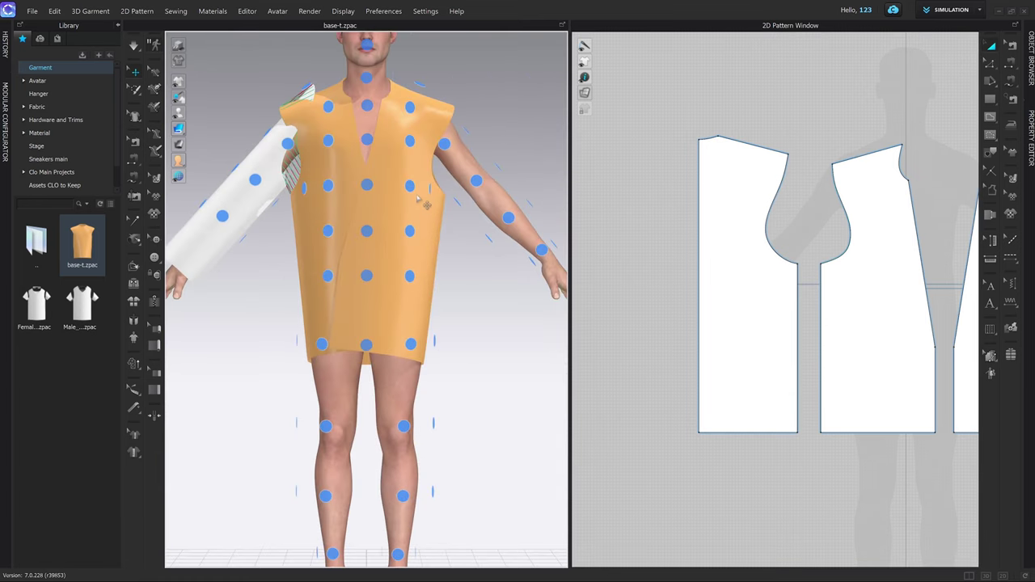
pyautogui.scroll(-2, 416, 206)
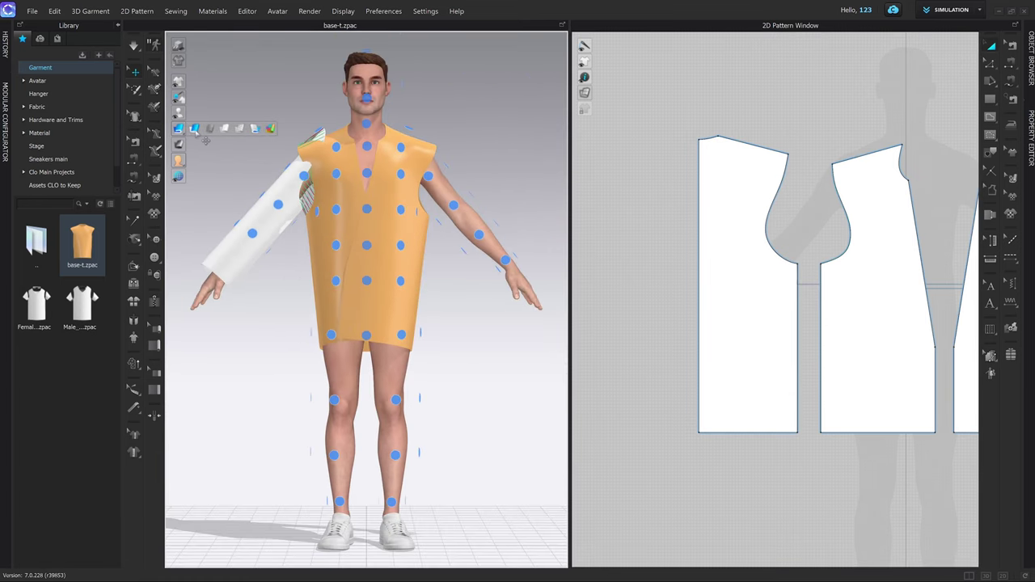
pyautogui.click(210, 113)
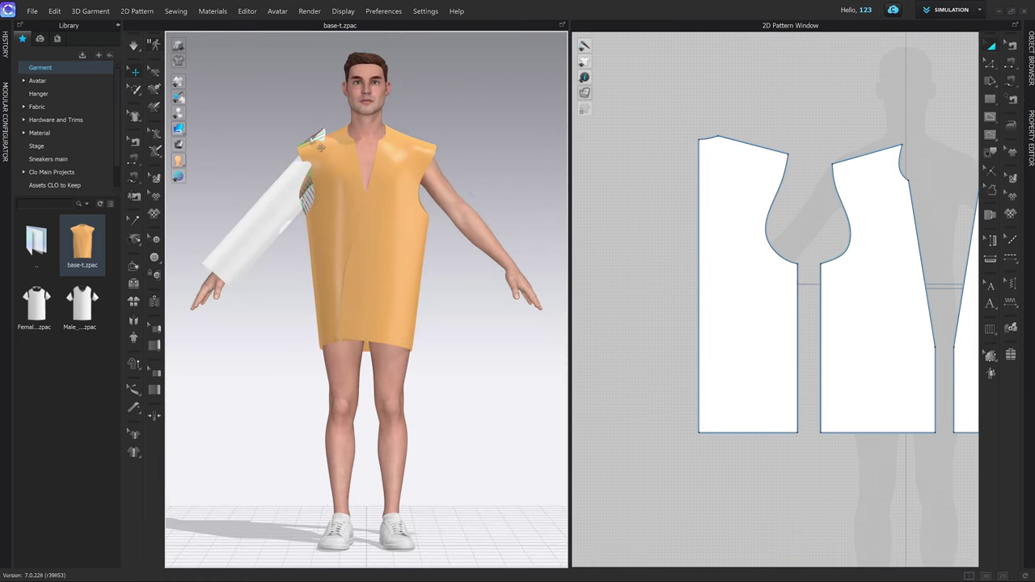
pyautogui.press('space')
pyautogui.click(314, 190)
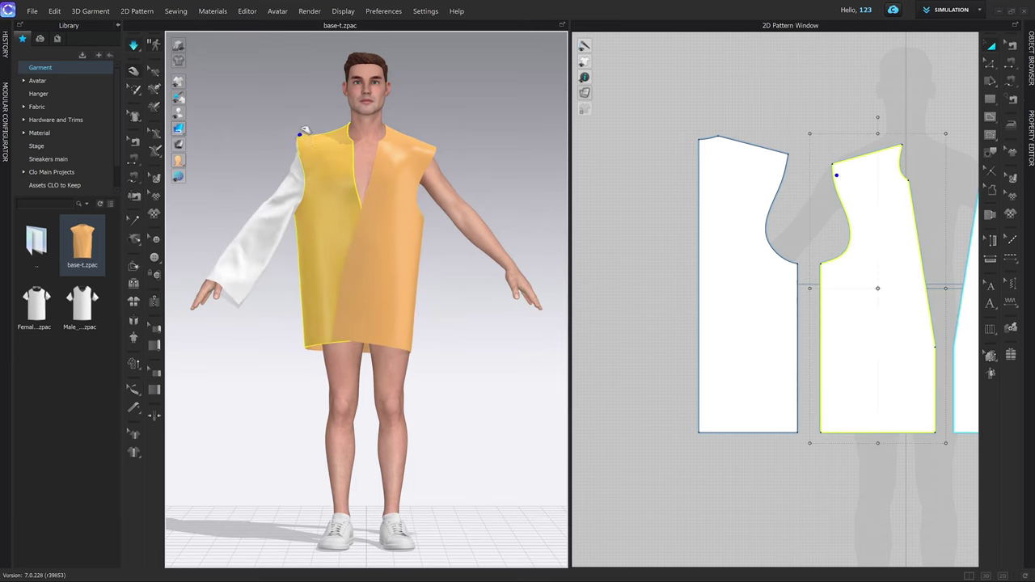
pyautogui.press('space')
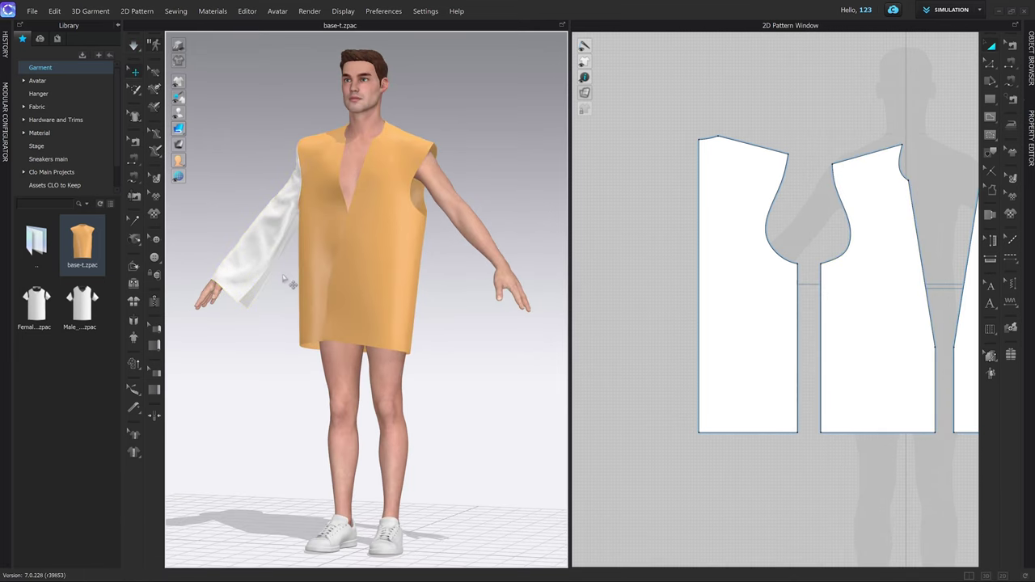
# Step: Sew the sleeve's two straight underarm edges together with Segment Sewing and simulate to close the sleeve
pyautogui.scroll(-4, 736, 349)
pyautogui.scroll(3, 728, 344)
pyautogui.click(724, 332)
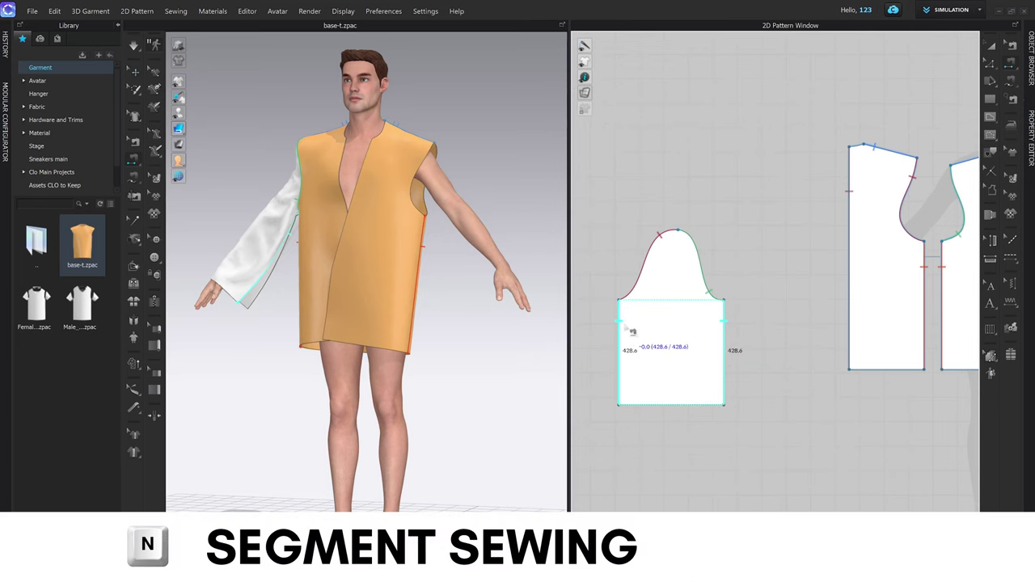
pyautogui.click(620, 328)
pyautogui.press('q')
pyautogui.press('space')
# Step: Strengthen the sleeve piece, simulate the garment again and look at it from the front
pyautogui.click(281, 257)
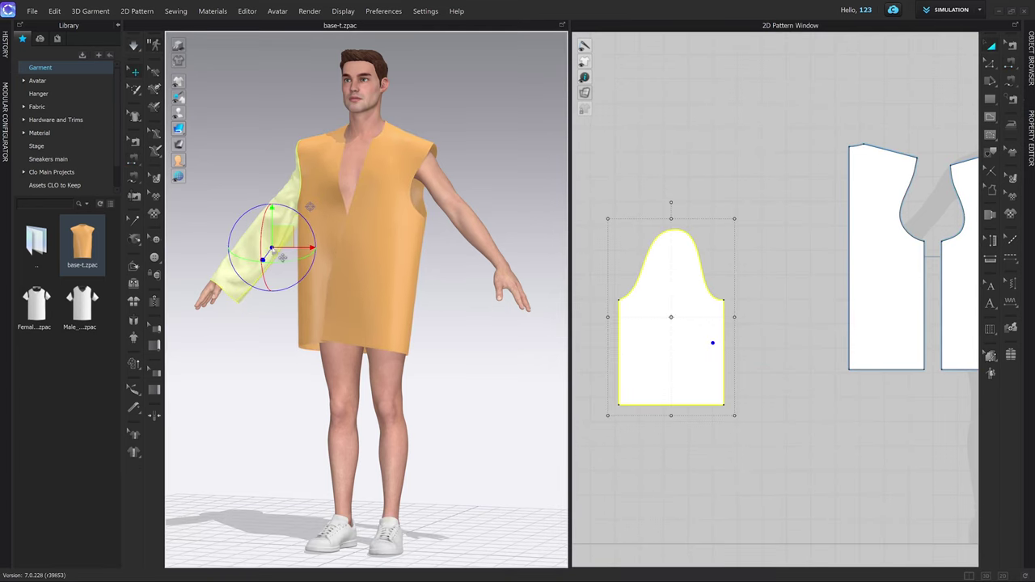
pyautogui.hotkey('ctrl', 'h')
pyautogui.click(278, 376)
pyautogui.press('space')
pyautogui.press('2')
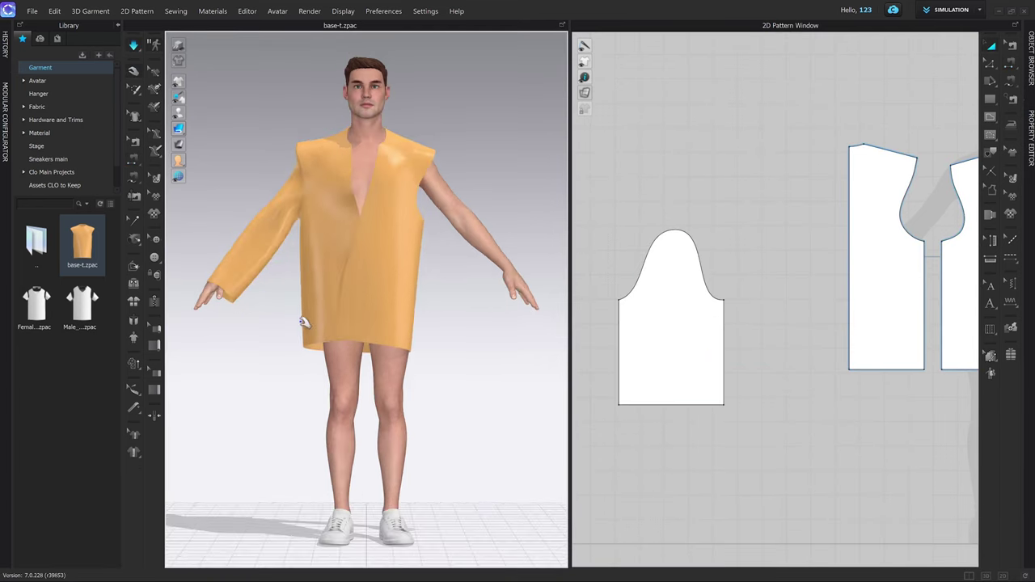
# Step: Duplicate the sleeve as a mirrored, sewn counterpart for the other arm and place it beyond the opposite back piece
pyautogui.press('a')
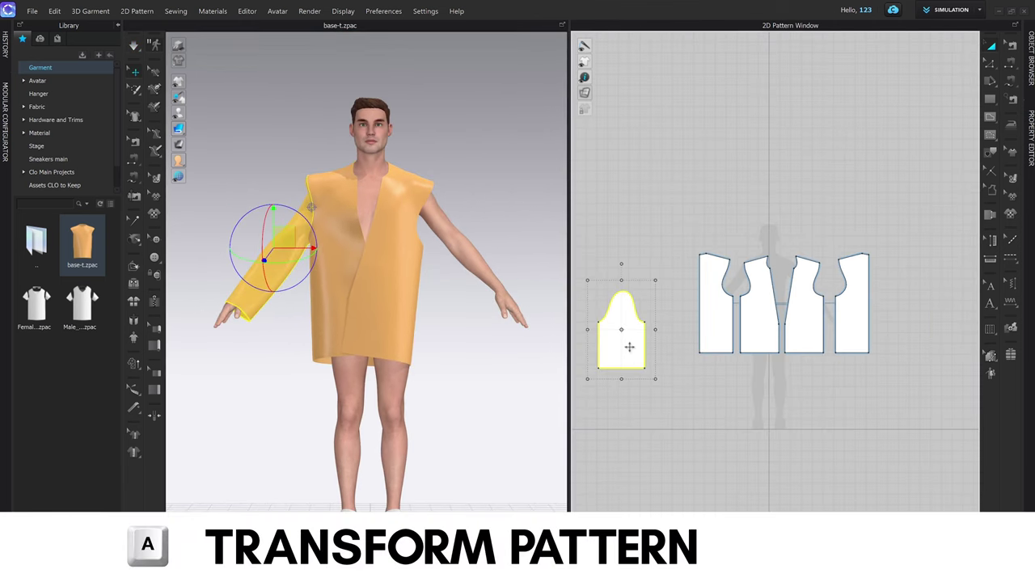
pyautogui.moveTo(629, 346); pyautogui.dragTo(923, 348)
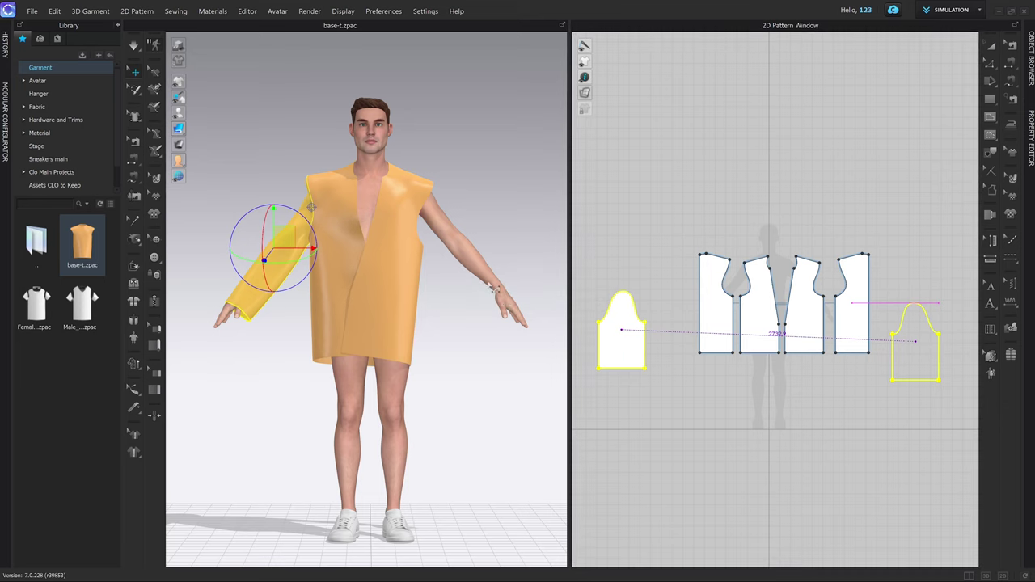
# Step: Load the arms-down pose from the Male_V2 avatar's Pose folder so the dressed avatar lowers its arms
pyautogui.doubleClick(55, 83)
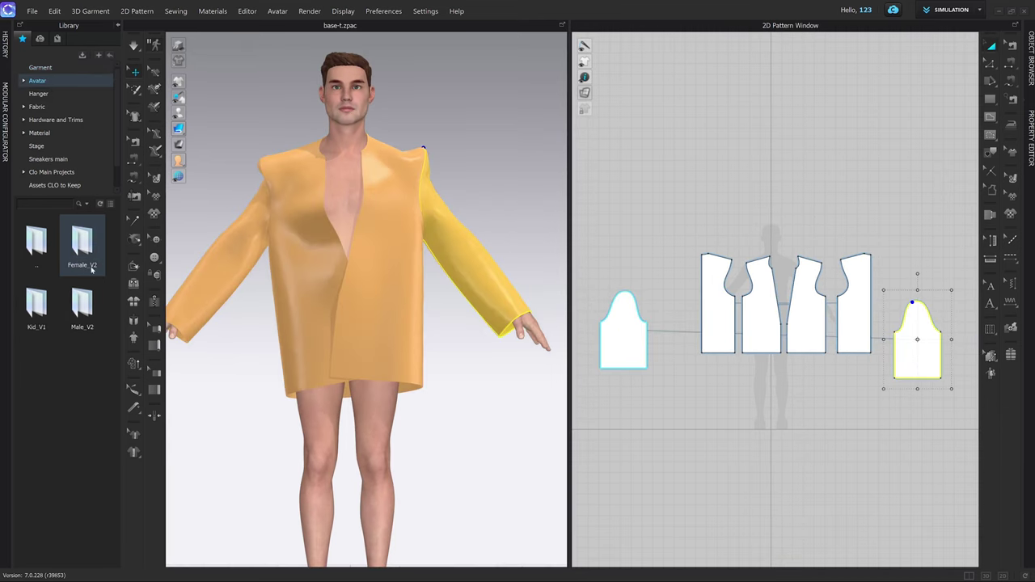
pyautogui.doubleClick(91, 325)
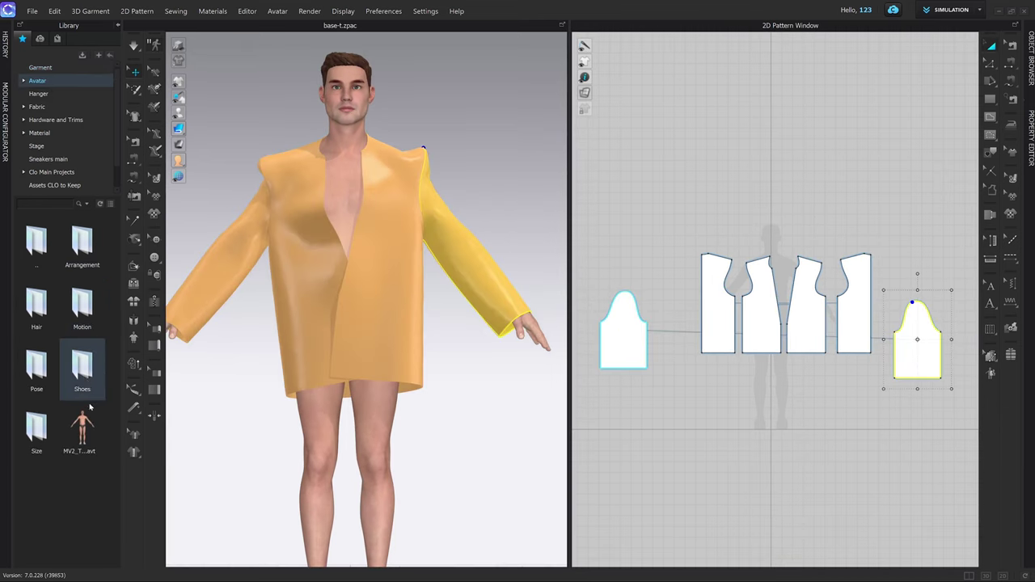
pyautogui.doubleClick(36, 371)
pyautogui.doubleClick(81, 303)
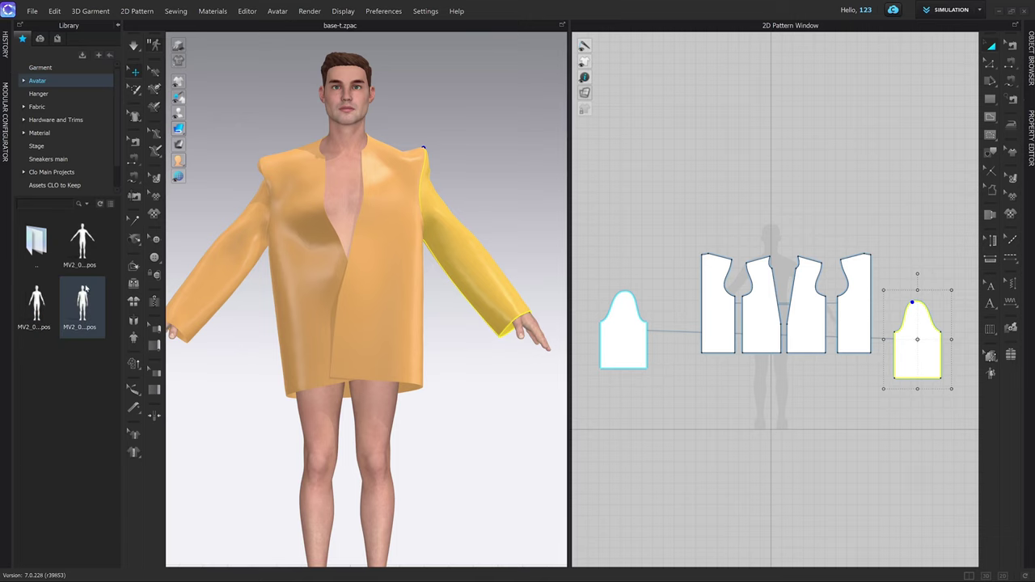
pyautogui.click(519, 329)
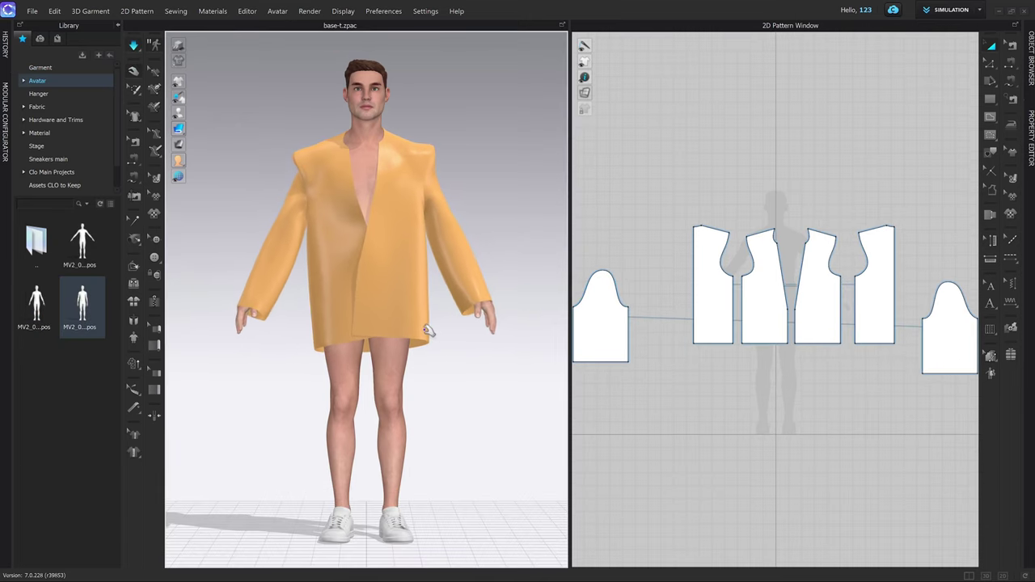
# Step: Tug the garment fronts into place around the neck while simulating so the wrap opening sits evenly
pyautogui.scroll(5, 426, 326)
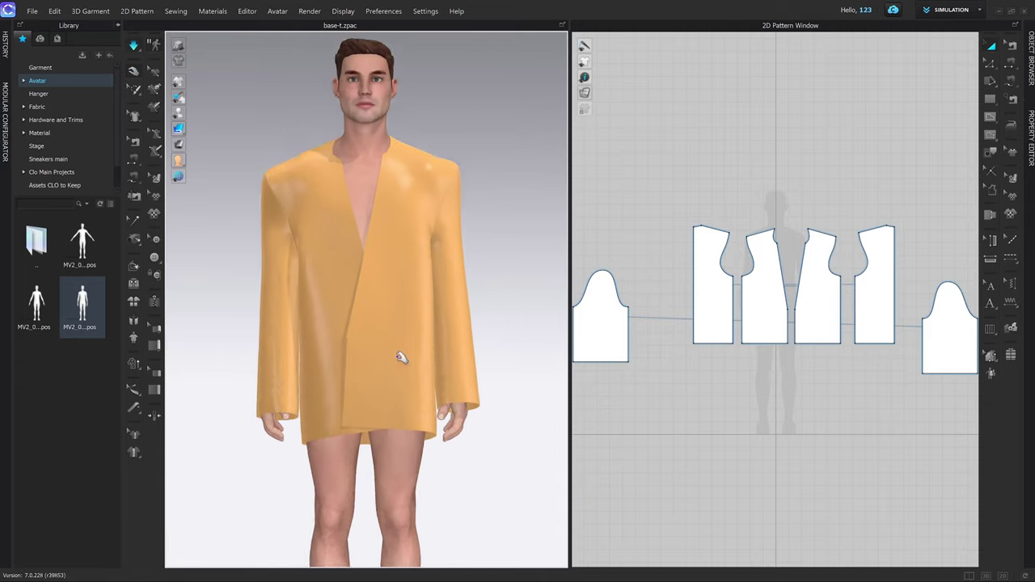
pyautogui.click(390, 396)
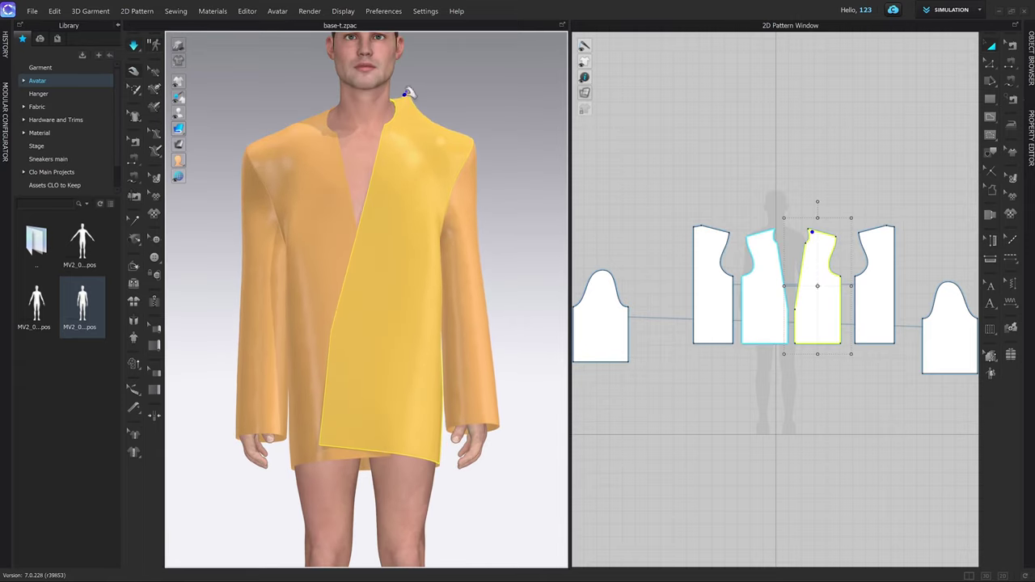
pyautogui.moveTo(326, 116); pyautogui.dragTo(402, 110)
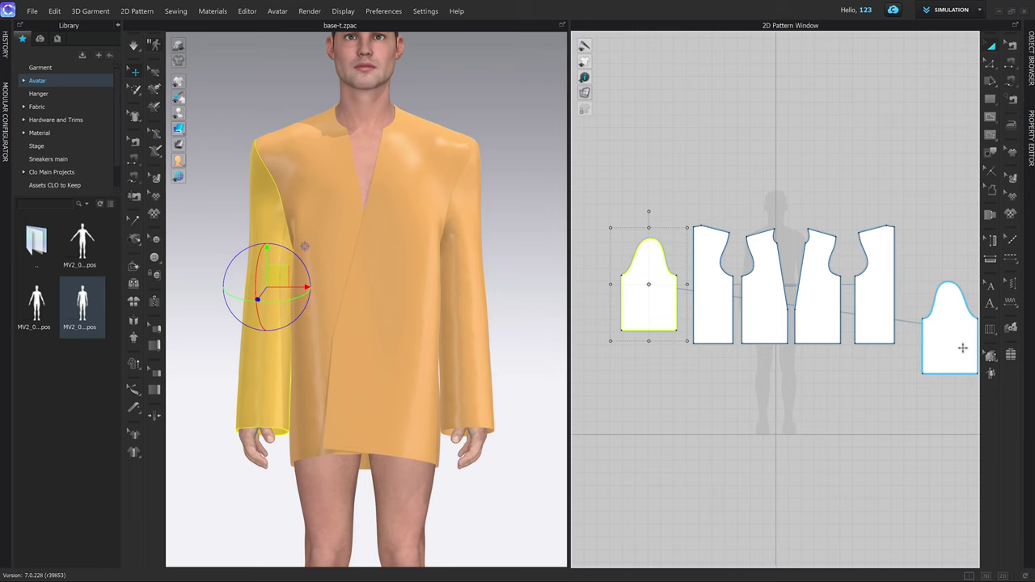
# Step: Move the mirrored sleeve pattern closer to the adjacent back piece without overlapping it
pyautogui.moveTo(963, 348); pyautogui.dragTo(934, 317)
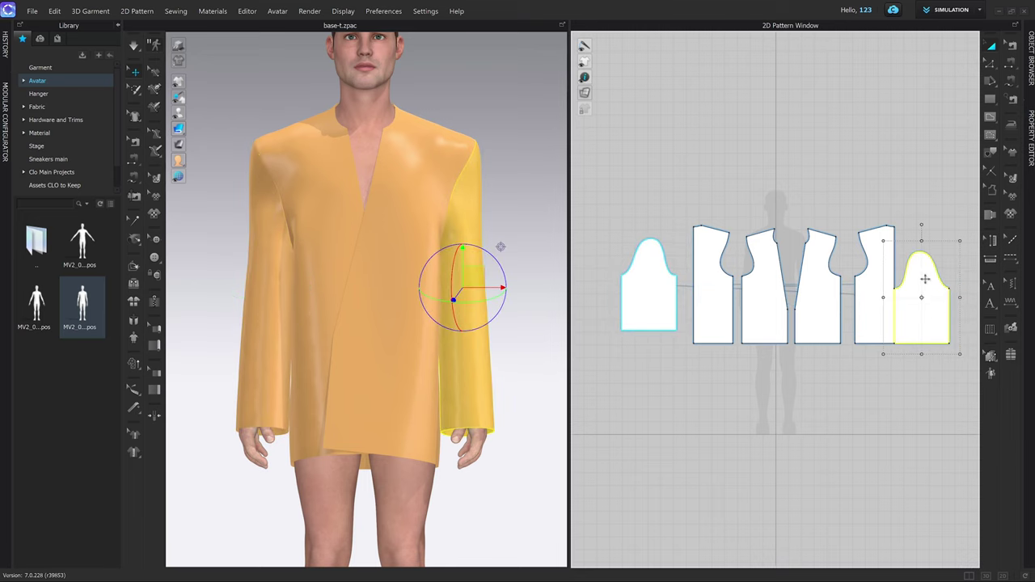
pyautogui.moveTo(924, 279); pyautogui.dragTo(941, 272)
# Step: Examine the shoulders and sleeve-to-armhole seams on the avatar and pattern, including the seam lengths and fold settings
pyautogui.press('z')
pyautogui.scroll(2, 480, 144)
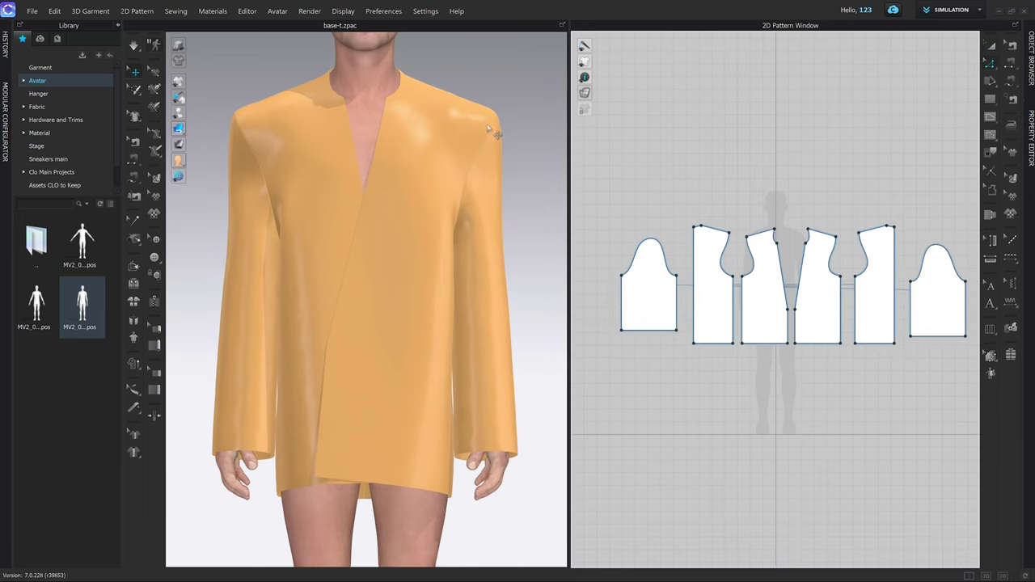
pyautogui.click(488, 130)
pyautogui.moveTo(488, 129); pyautogui.dragTo(411, 240, button='right')
pyautogui.scroll(2, 411, 240)
pyautogui.moveTo(418, 166); pyautogui.dragTo(423, 166, button='right')
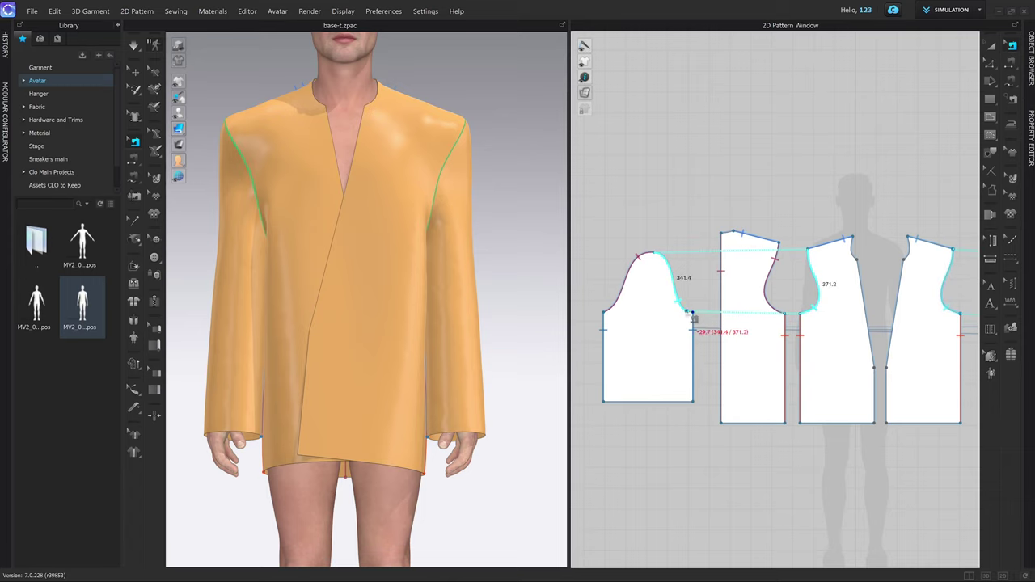
pyautogui.scroll(2, 796, 287)
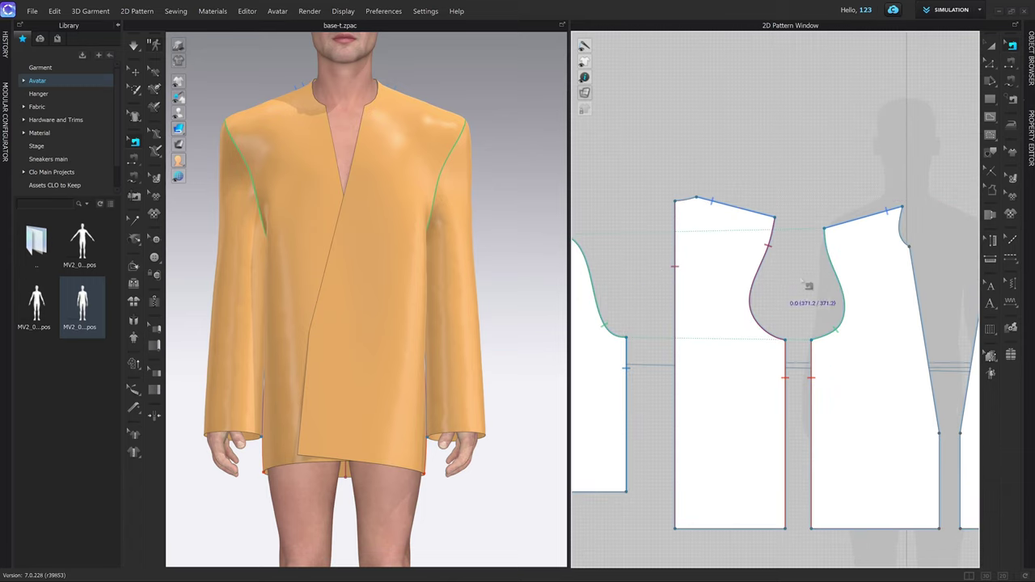
pyautogui.scroll(-3, 793, 284)
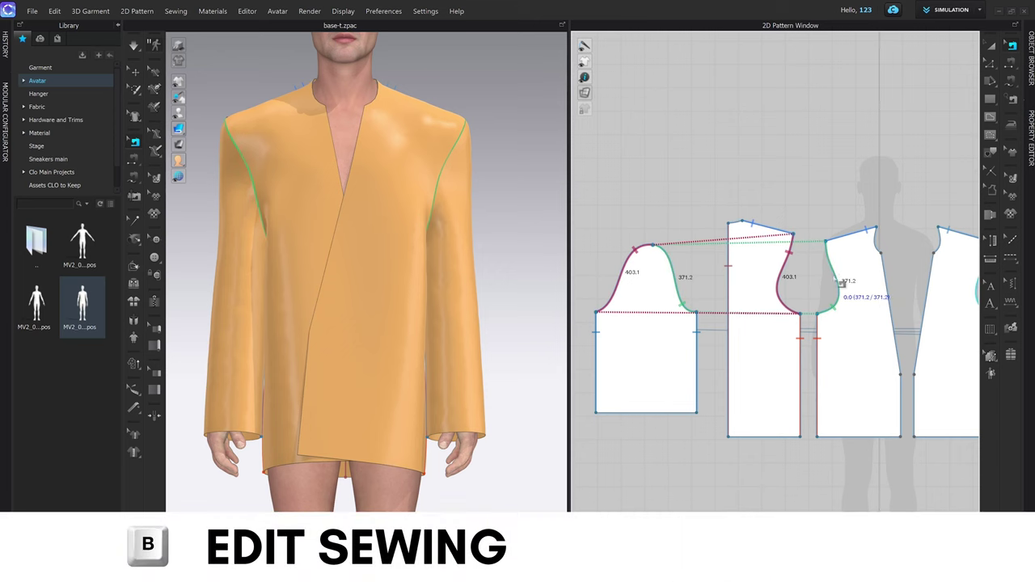
pyautogui.click(1030, 142)
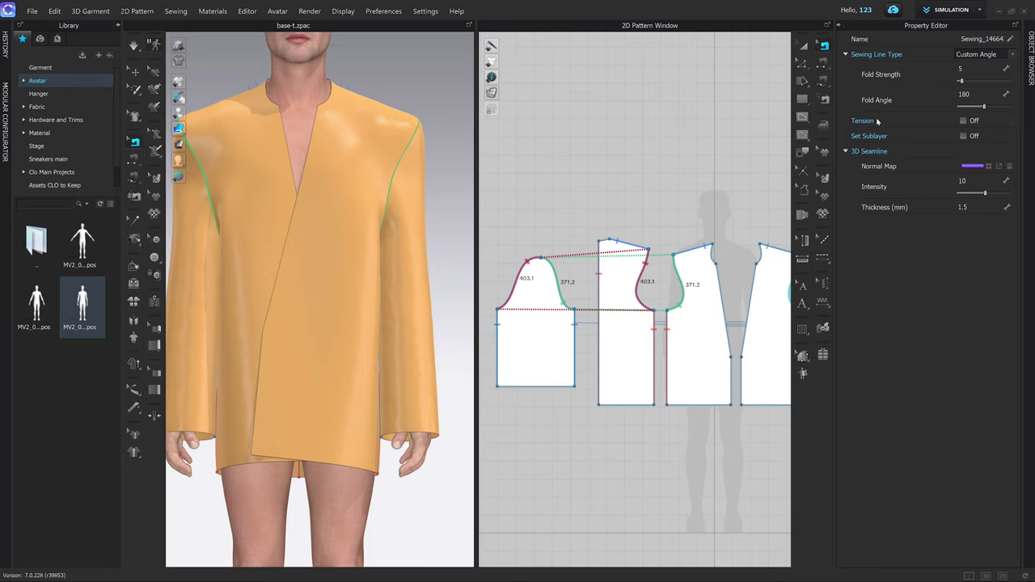
pyautogui.scroll(-2, 411, 131)
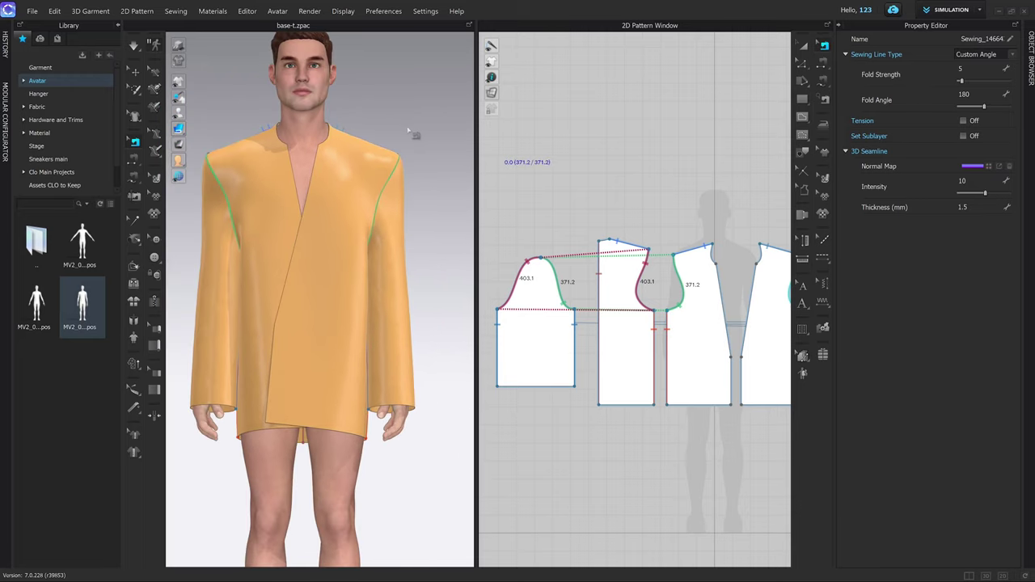
pyautogui.scroll(6, 342, 213)
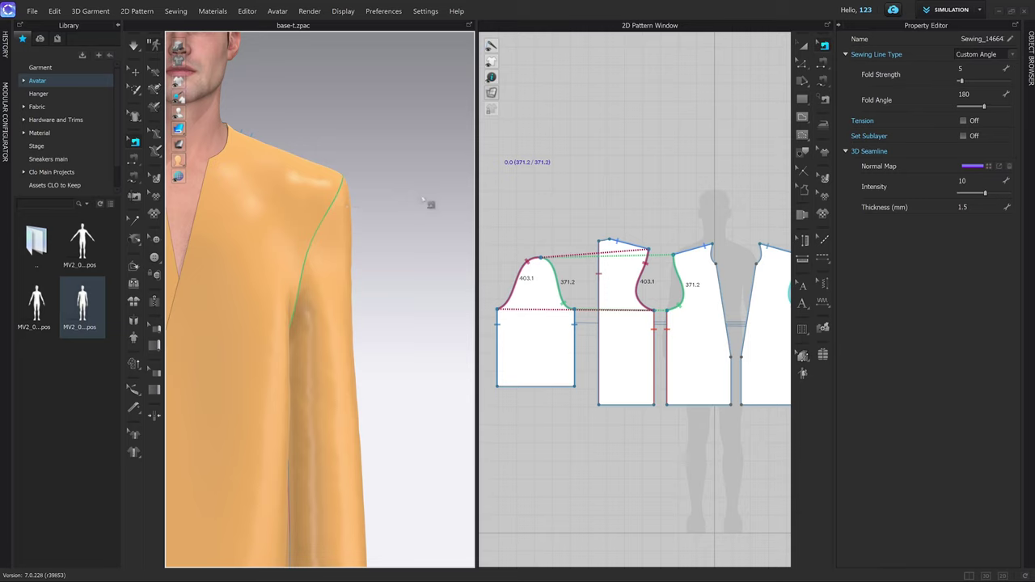
pyautogui.press('a')
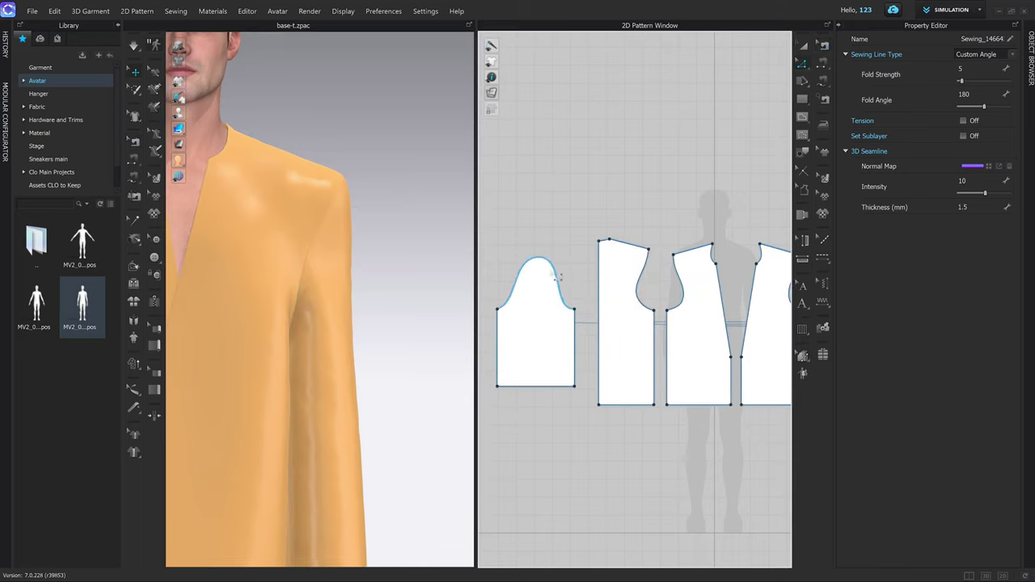
pyautogui.press('b')
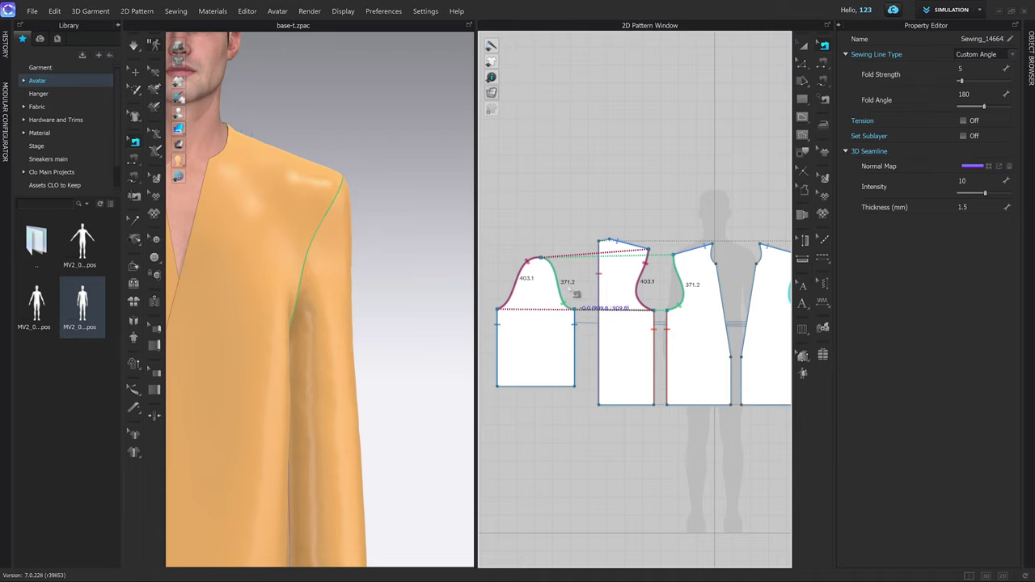
# Step: Shorten the seam between the sleeve cap and front armhole to only its upper 162.8 mm
pyautogui.click(558, 290)
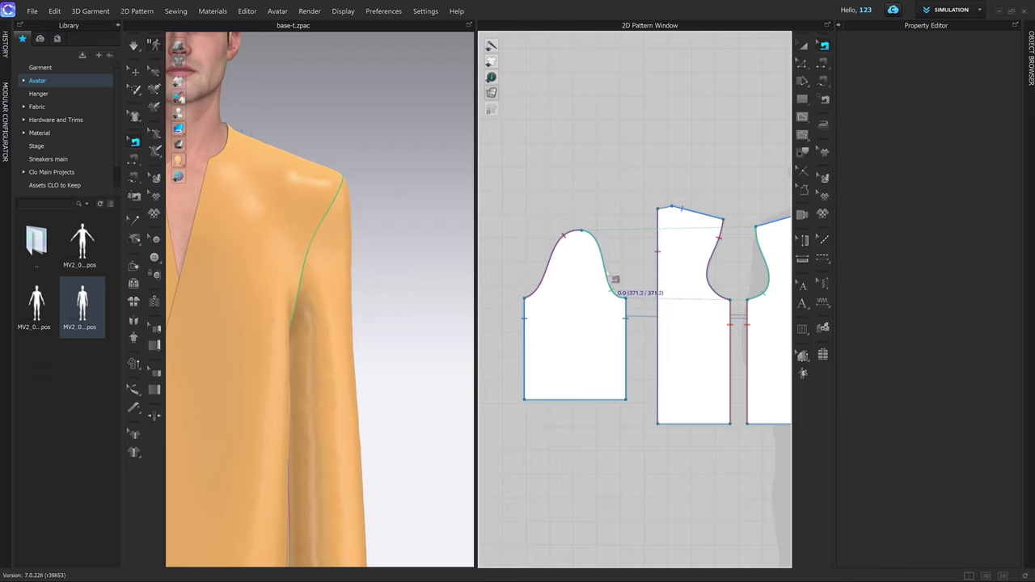
pyautogui.click(604, 247)
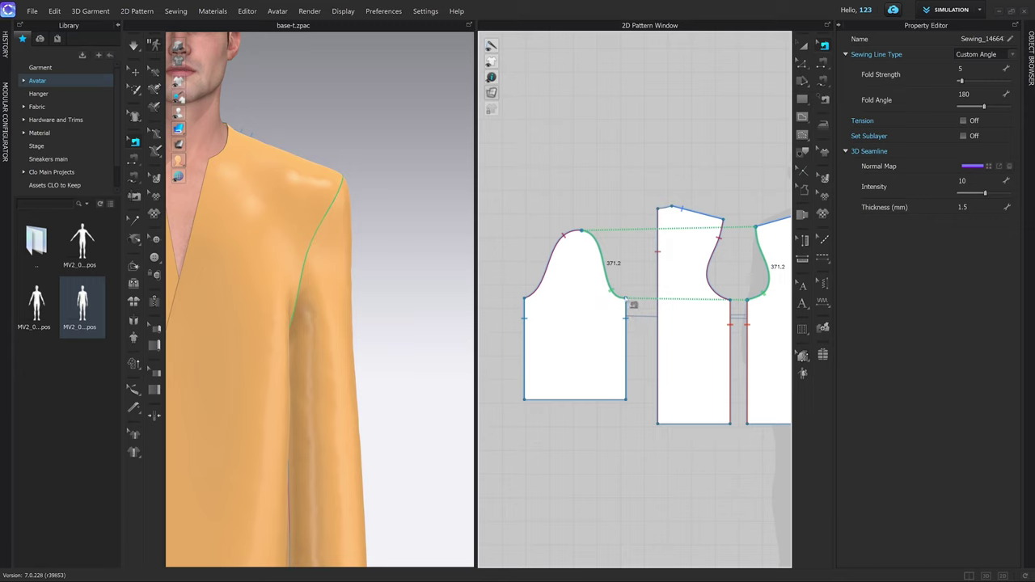
pyautogui.press('b')
pyautogui.moveTo(620, 296); pyautogui.dragTo(612, 267)
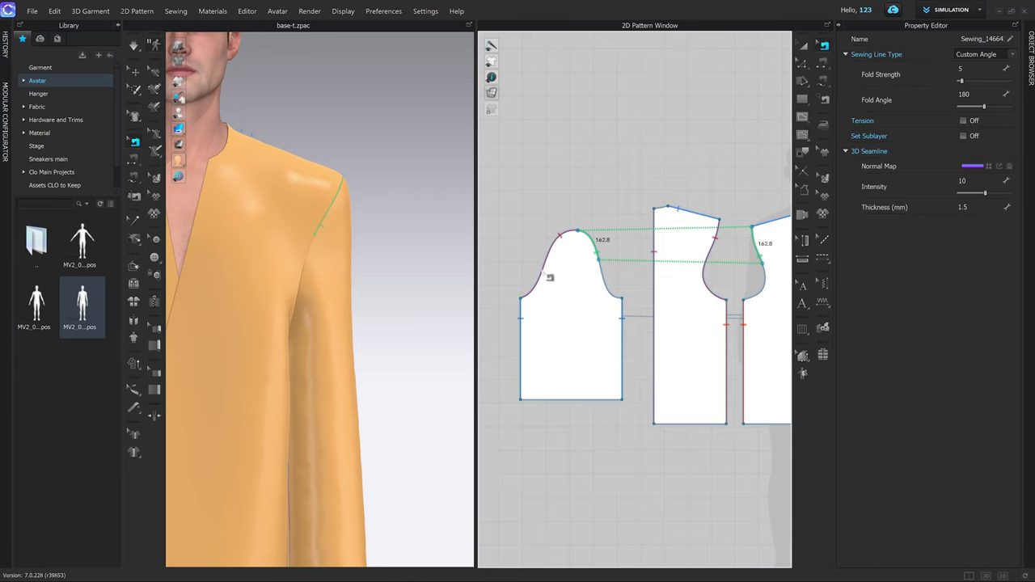
# Step: Shorten the seam between the sleeve cap and back armhole to its upper 207.4 mm on both pieces
pyautogui.click(536, 289)
pyautogui.moveTo(520, 300); pyautogui.dragTo(557, 271)
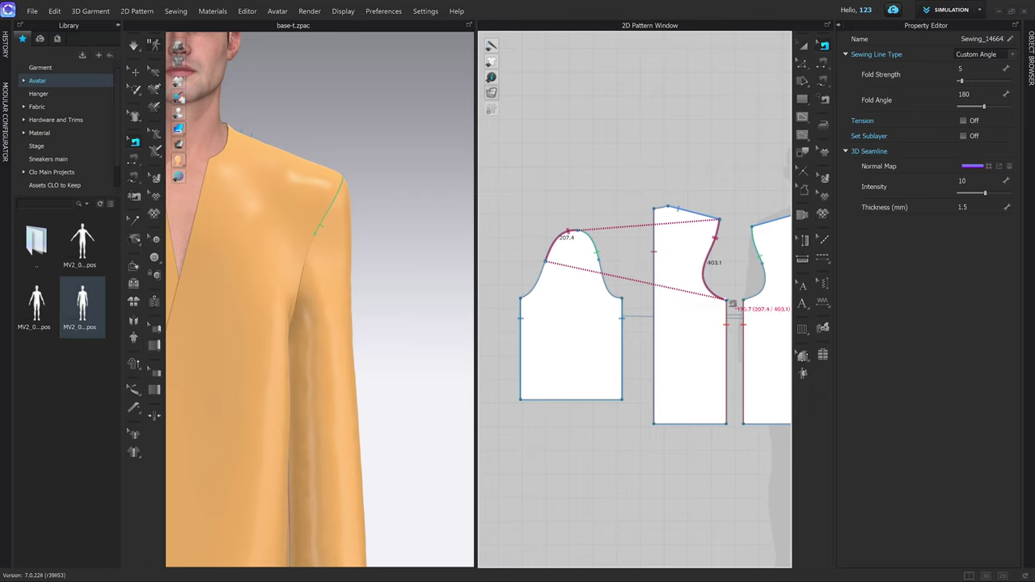
pyautogui.moveTo(727, 301); pyautogui.dragTo(705, 265)
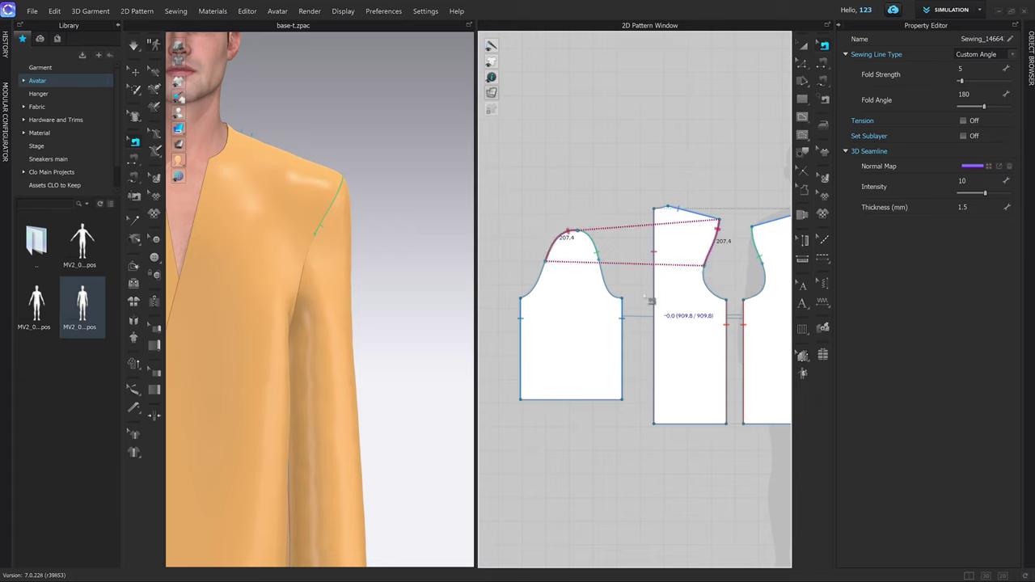
# Step: Free-sew the open lower portions of the sleeve cap to the matching lower front and back armhole curves
pyautogui.moveTo(617, 297); pyautogui.dragTo(607, 270)
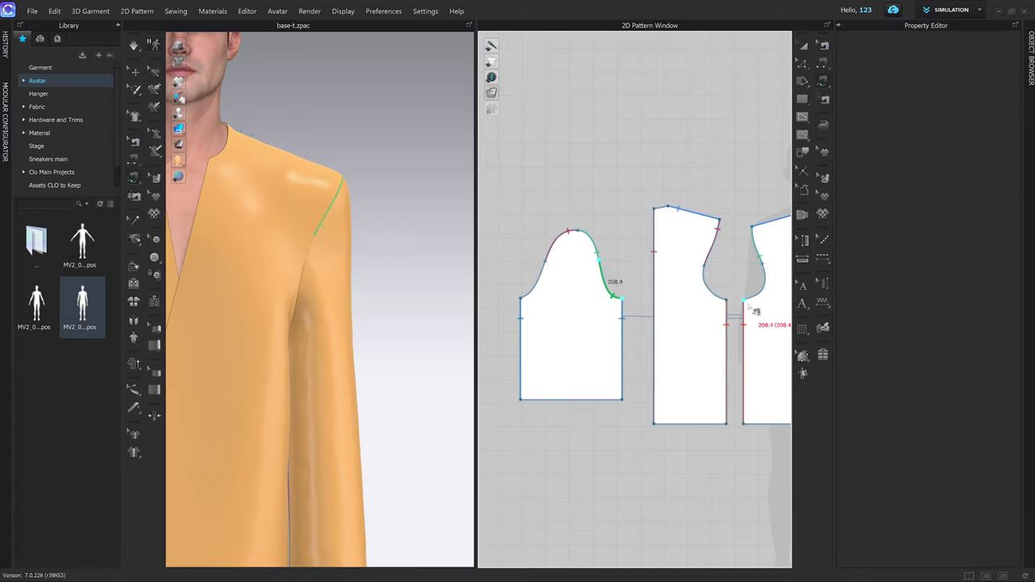
pyautogui.moveTo(753, 301); pyautogui.dragTo(761, 263)
pyautogui.moveTo(532, 310); pyautogui.dragTo(554, 273)
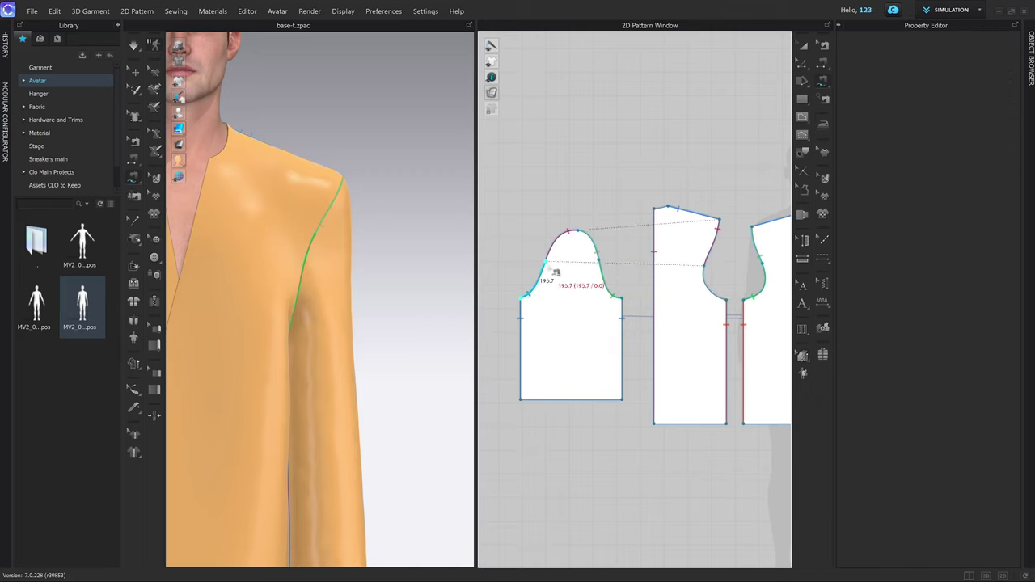
pyautogui.click(707, 286)
# Step: Set the Fold Angle of the upper front and back sleeve seams to about 127 and adjust their Fold Strength
pyautogui.press('b')
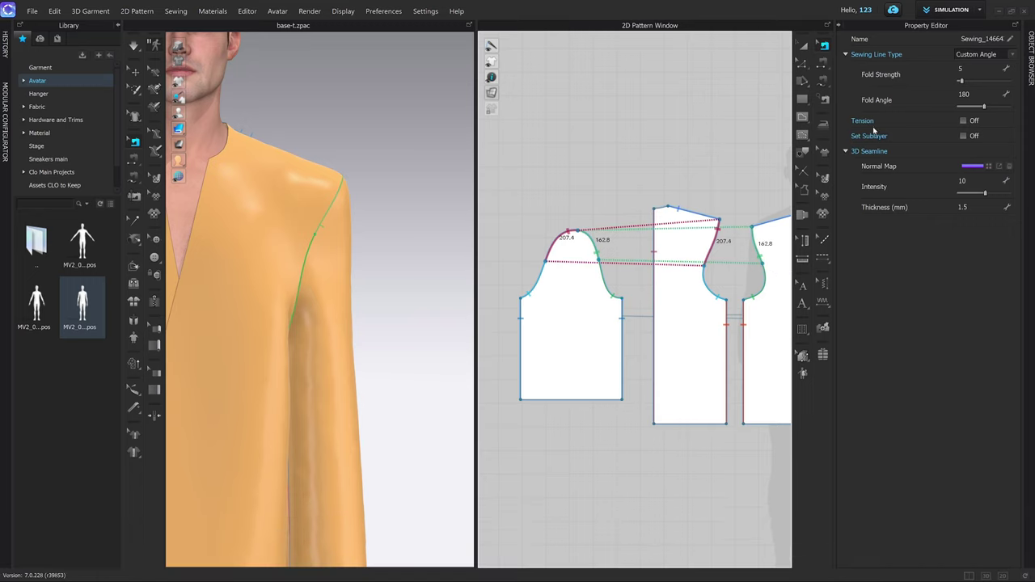
pyautogui.press('a')
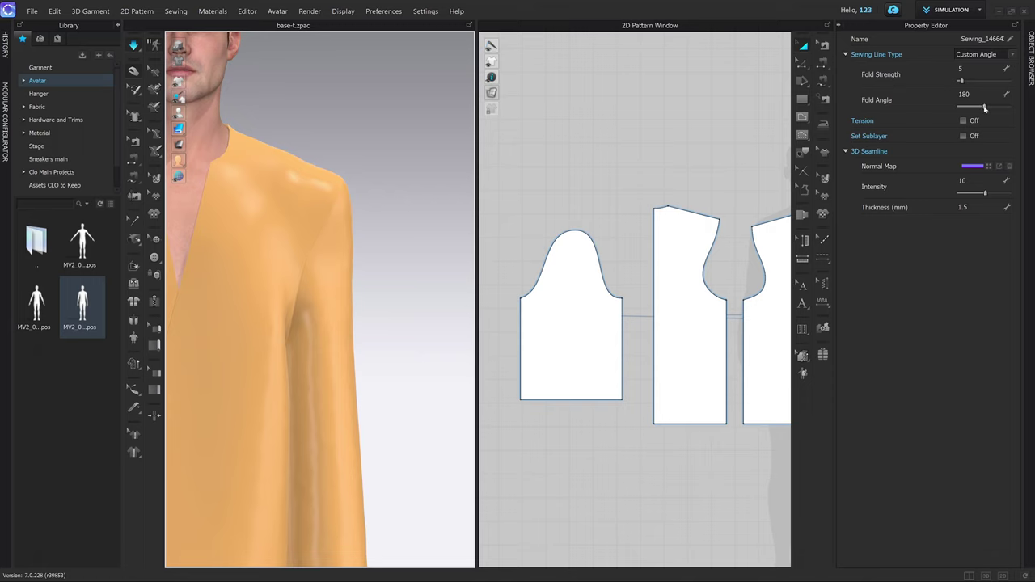
pyautogui.moveTo(985, 107); pyautogui.dragTo(974, 109)
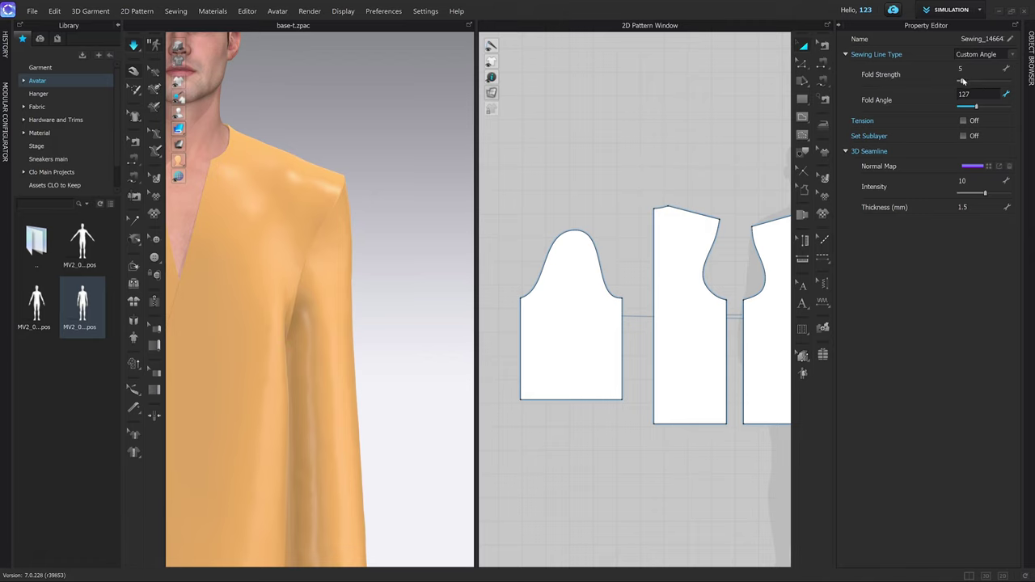
pyautogui.moveTo(963, 80); pyautogui.dragTo(968, 86)
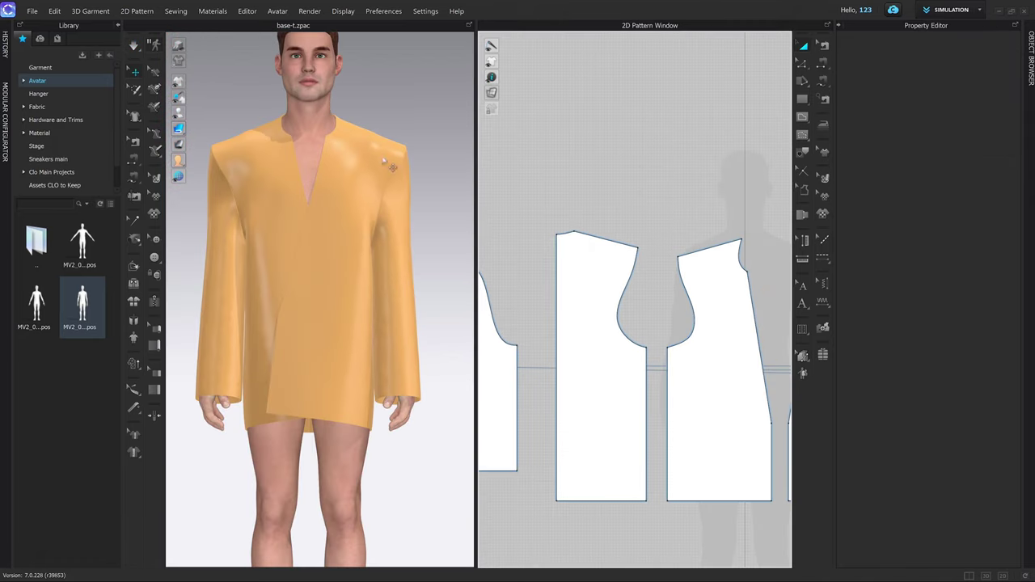
# Step: Select the back and front neckline curves with Edit Pattern to read their lengths
pyautogui.press('z')
pyautogui.press('z')
pyautogui.click(571, 234)
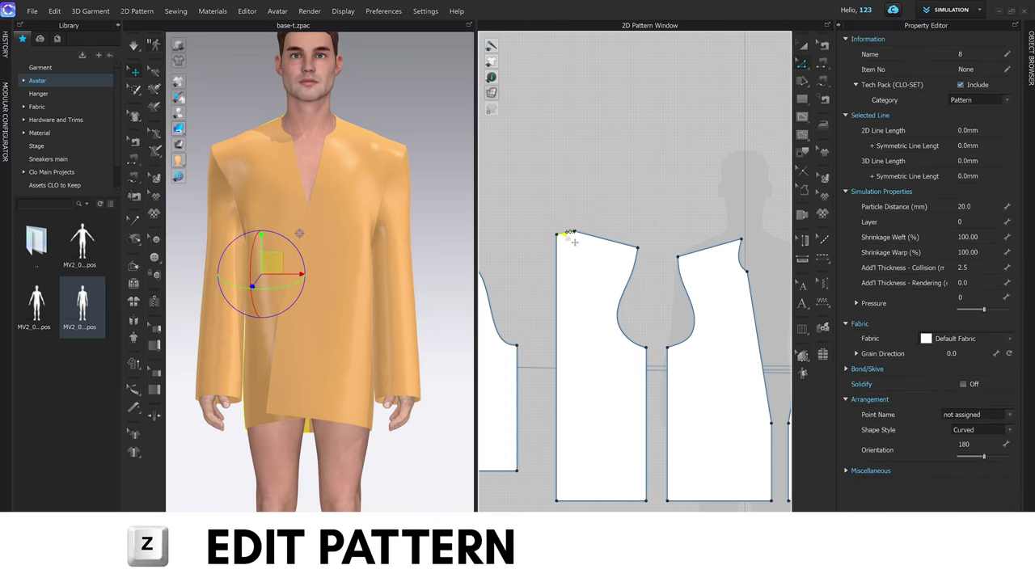
pyautogui.click(744, 267)
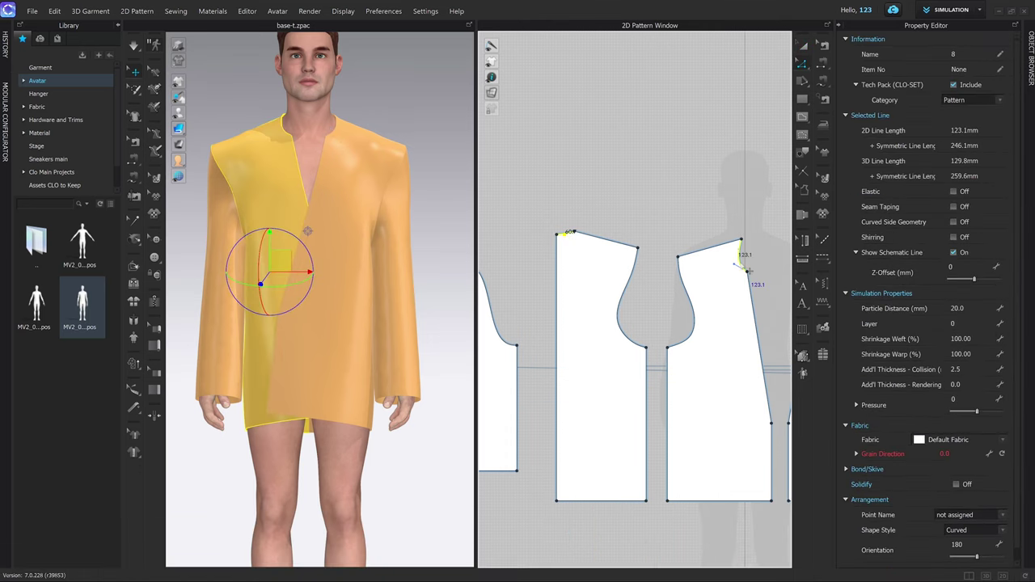
# Step: Select the back and front neckline curves together to read their combined length
pyautogui.click(745, 238)
pyautogui.scroll(3, 745, 257)
pyautogui.click(737, 254)
pyautogui.scroll(-2, 726, 265)
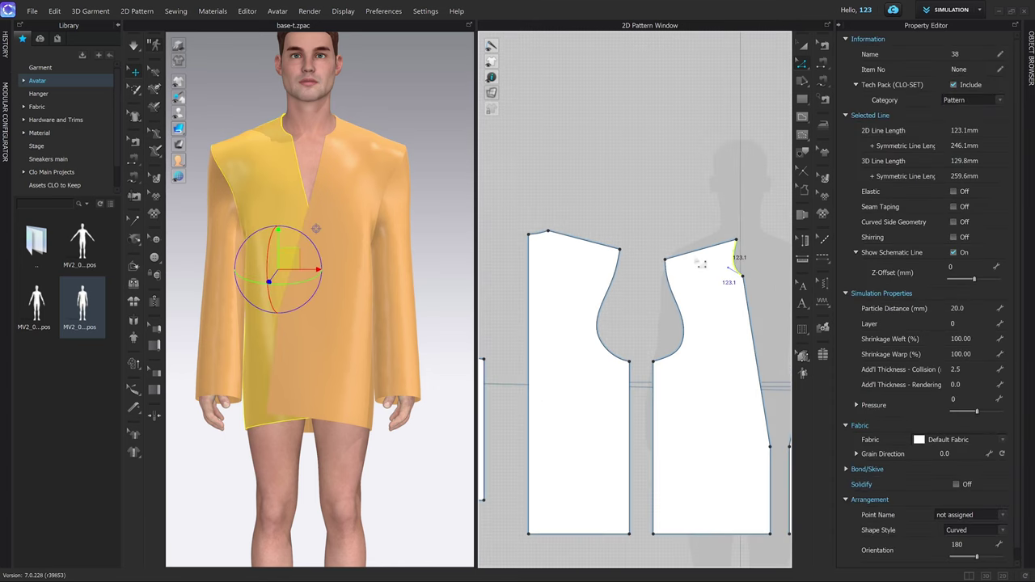
pyautogui.moveTo(705, 262); pyautogui.dragTo(714, 262, button='middle')
pyautogui.click(554, 237)
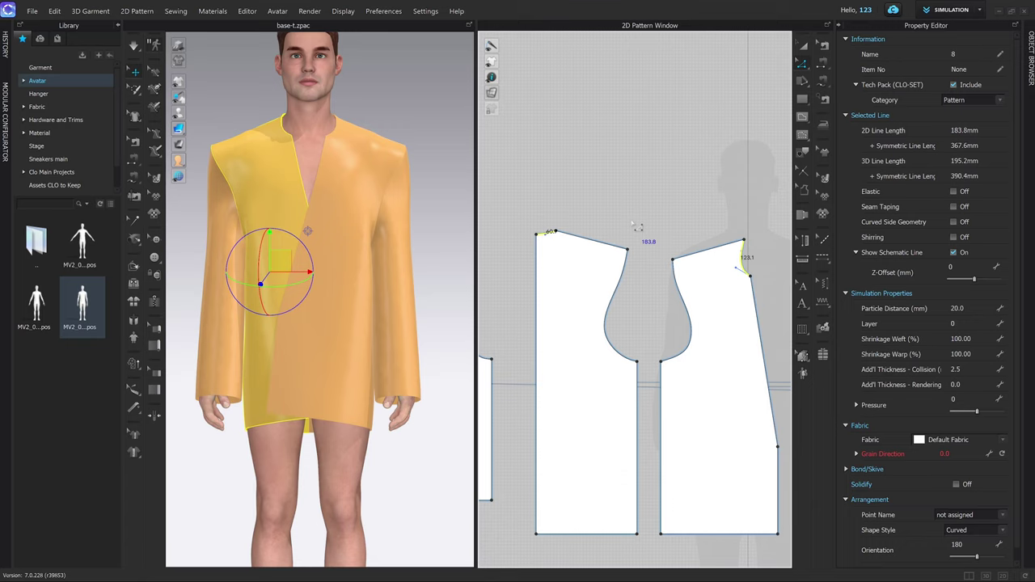
# Step: Create a collar rectangle 183.8 mm wide and 50 mm high in the space above the bodice pieces
pyautogui.press('s')
pyautogui.click(637, 221)
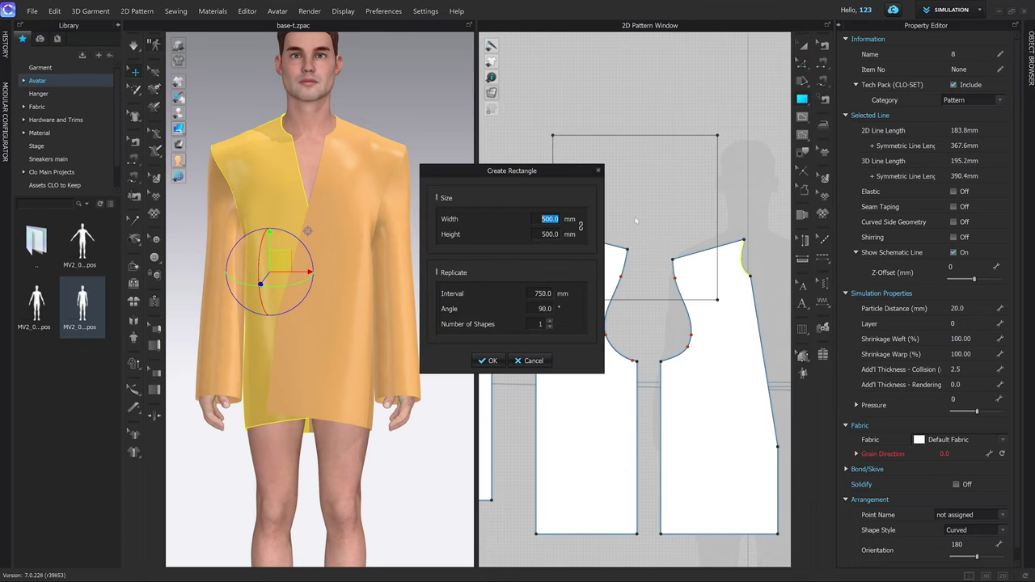
pyautogui.write('183.8')
pyautogui.press('Tab')
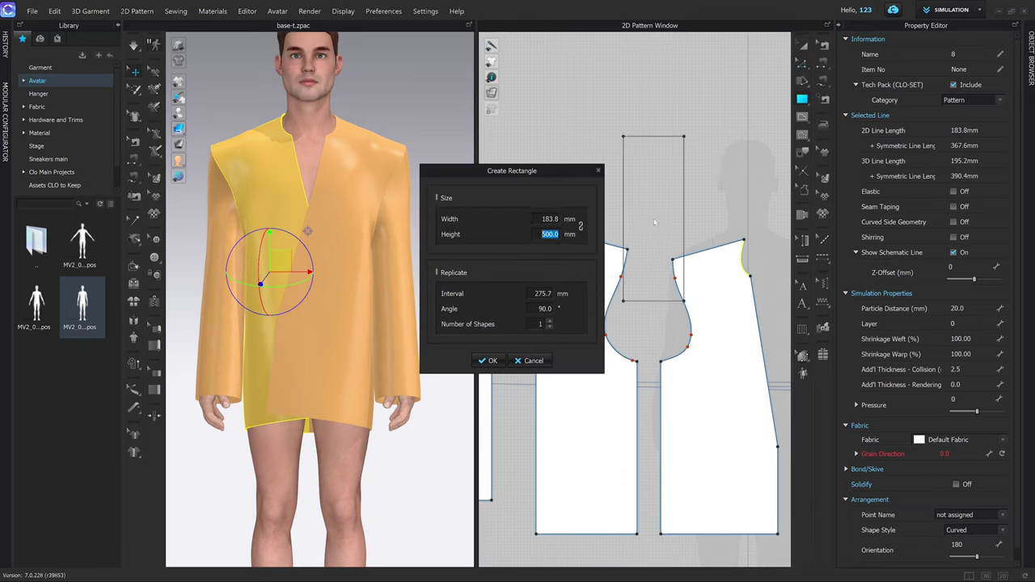
pyautogui.write('50')
pyautogui.press('Return')
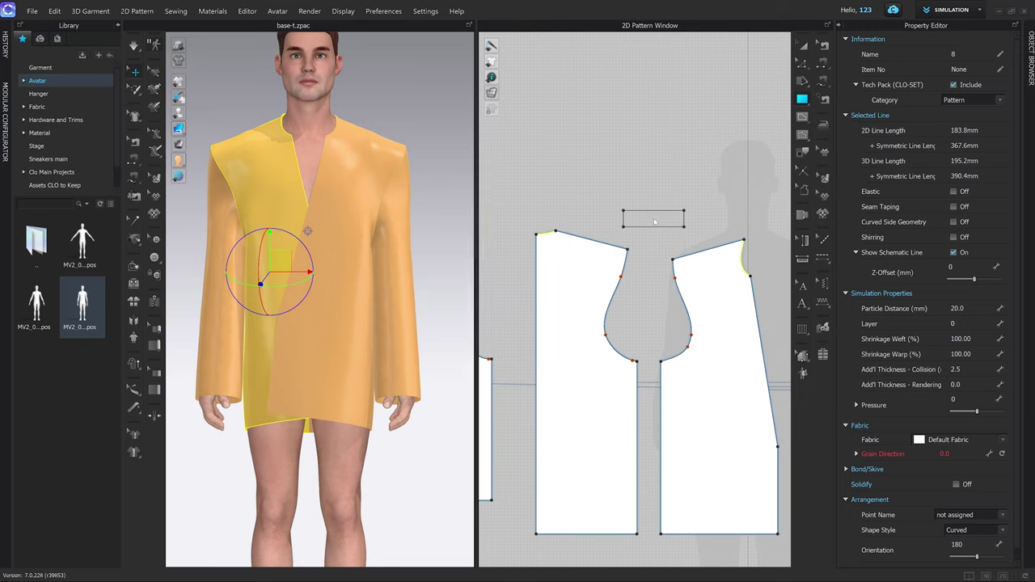
# Step: Delete the collar rectangle's upper front corner point so the piece tapers from centre back to a point
pyautogui.click(691, 224)
pyautogui.click(685, 213)
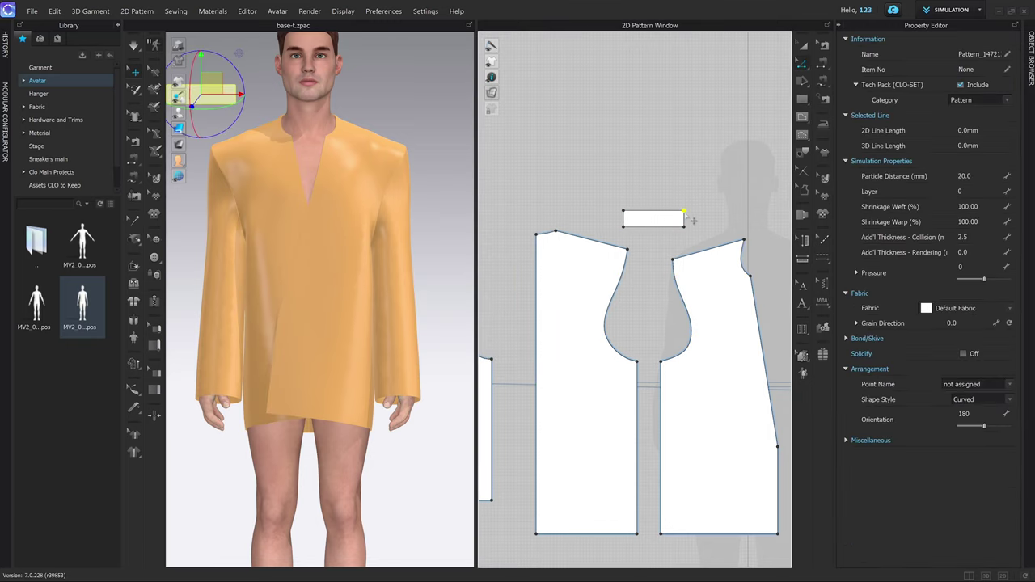
pyautogui.press('Delete')
pyautogui.click(692, 224)
pyautogui.moveTo(700, 216); pyautogui.dragTo(686, 211, button='middle')
pyautogui.moveTo(685, 211); pyautogui.dragTo(665, 215, button='right')
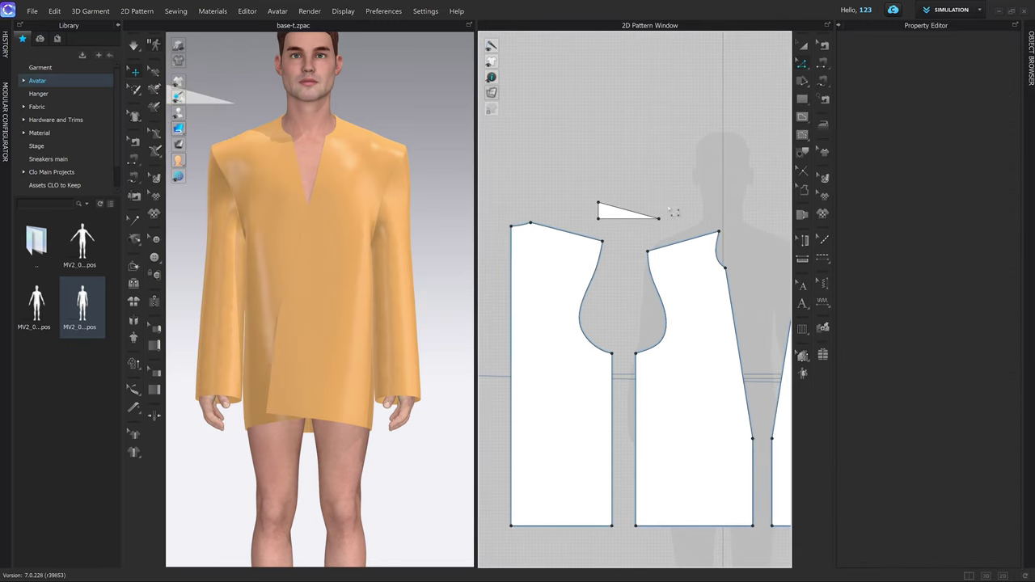
# Step: Free-sew the collar's full lower edge to the back neckline and on to the front neckline
pyautogui.press('m')
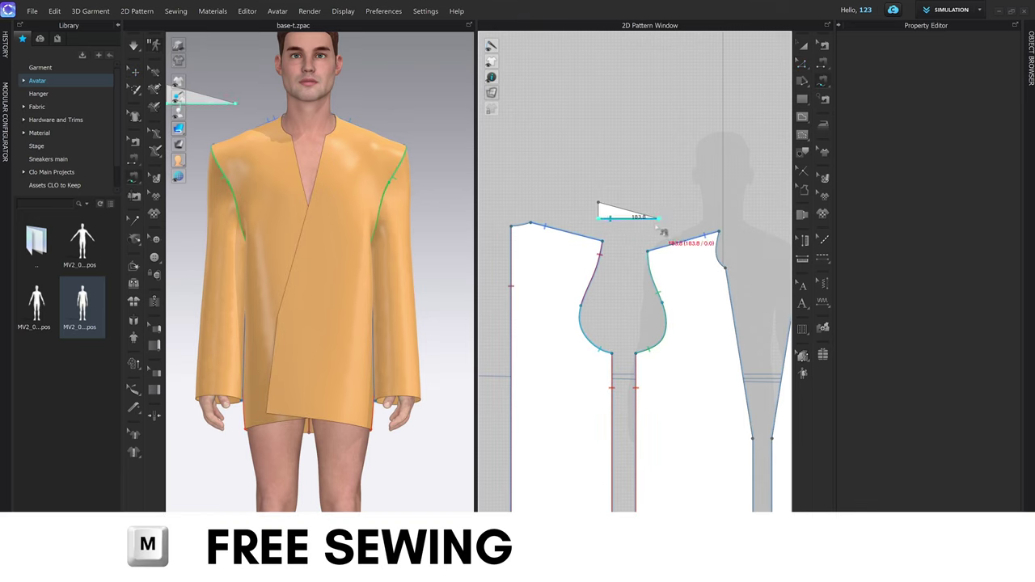
pyautogui.click(668, 230)
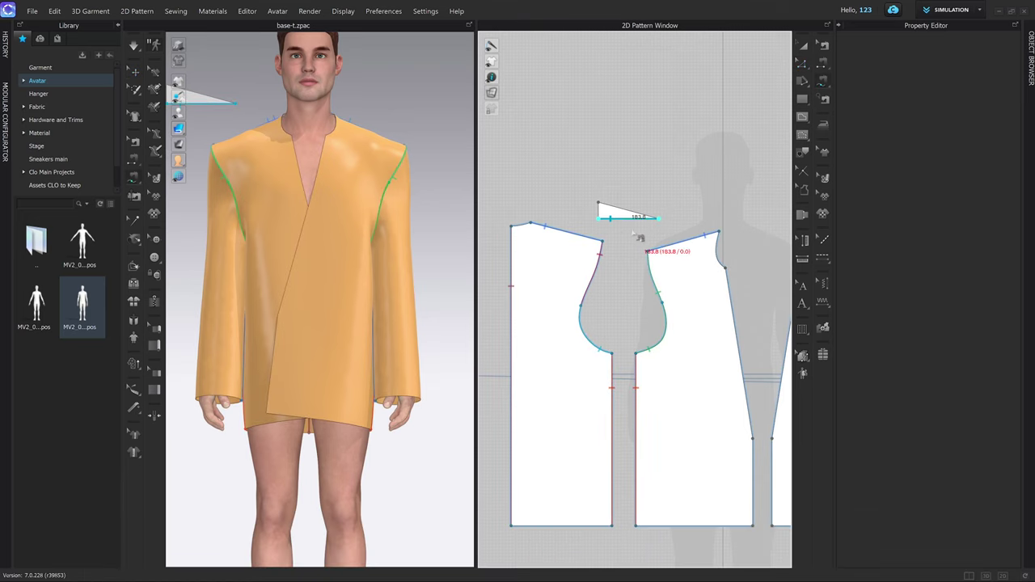
pyautogui.click(513, 229)
pyautogui.click(530, 226)
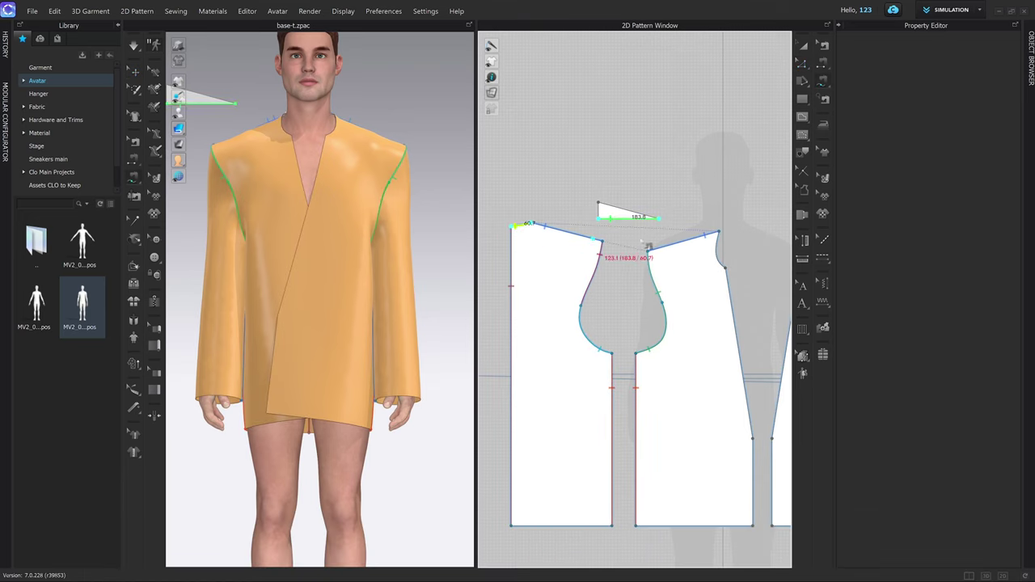
pyautogui.click(724, 268)
# Step: Move the collar piece up and away from the bodice and place it at the garment's neckline with Superimpose (Side)
pyautogui.press('a')
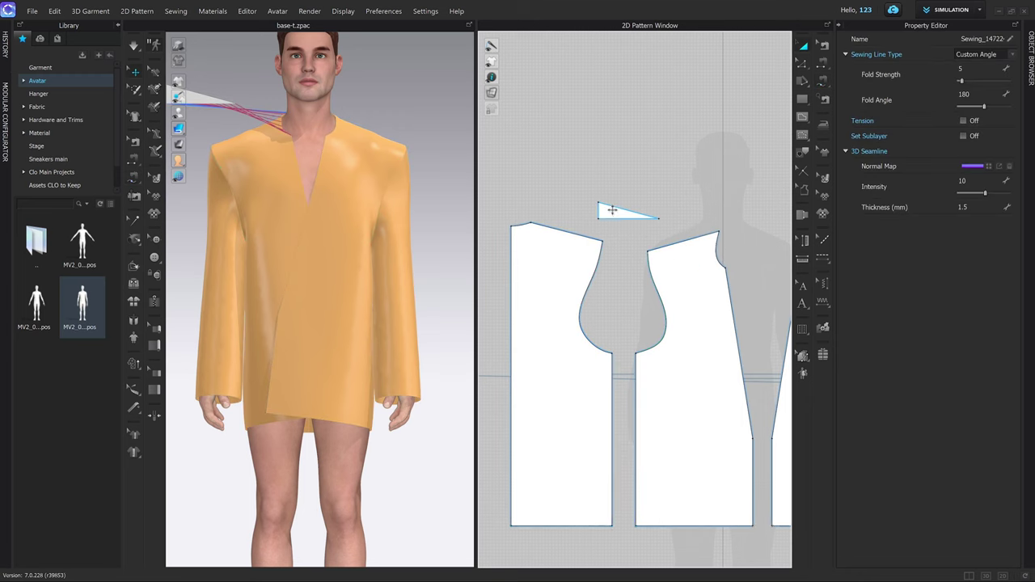
pyautogui.moveTo(609, 211); pyautogui.dragTo(592, 181)
pyautogui.scroll(-3, 325, 186)
pyautogui.rightClick(224, 160)
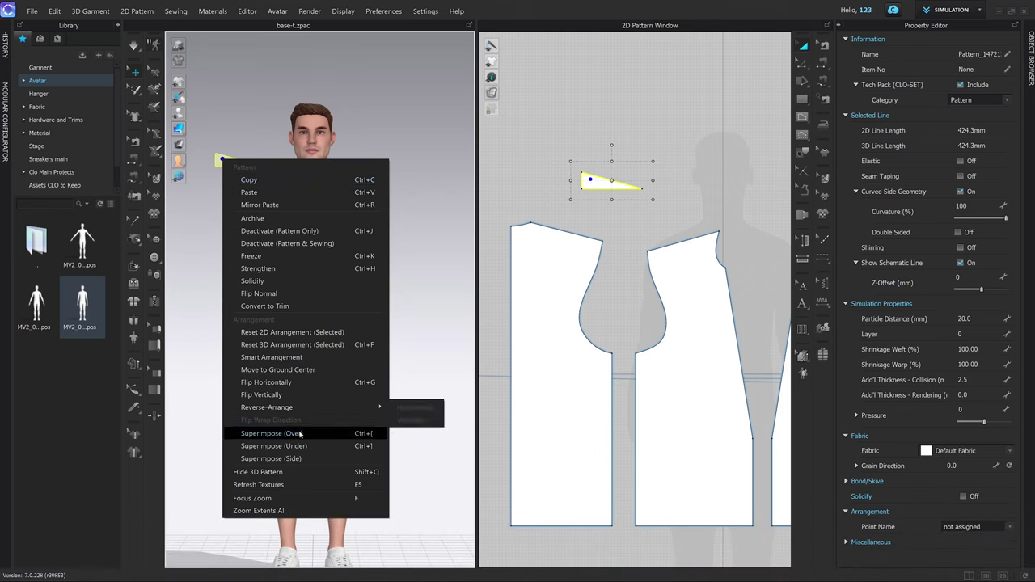
pyautogui.click(304, 459)
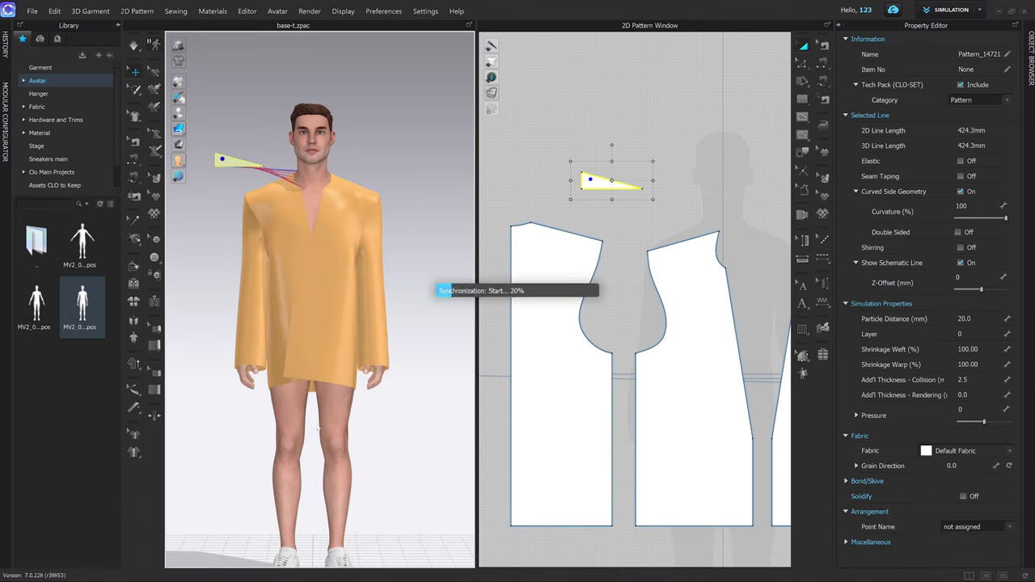
pyautogui.click(384, 180)
# Step: Strengthen the collar piece and simulate it so it settles around the neck
pyautogui.scroll(3, 377, 175)
pyautogui.moveTo(326, 167); pyautogui.dragTo(345, 291, button='right')
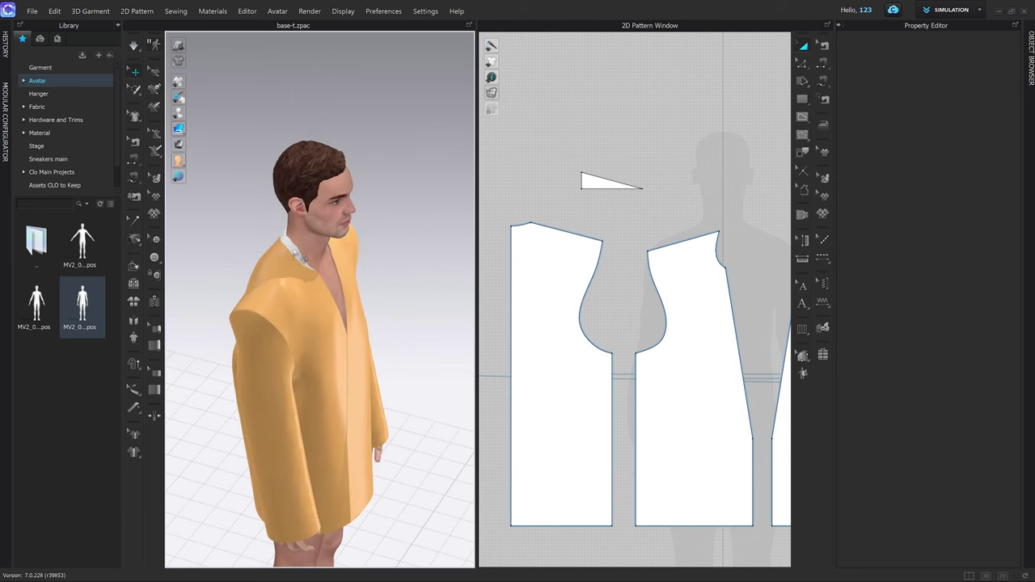
pyautogui.click(301, 255)
pyautogui.click(376, 255)
pyautogui.press('space')
pyautogui.click(282, 232)
pyautogui.moveTo(288, 260); pyautogui.dragTo(377, 254, button='right')
pyautogui.scroll(3, 376, 254)
pyautogui.moveTo(298, 227); pyautogui.dragTo(374, 259, button='middle')
pyautogui.press('space')
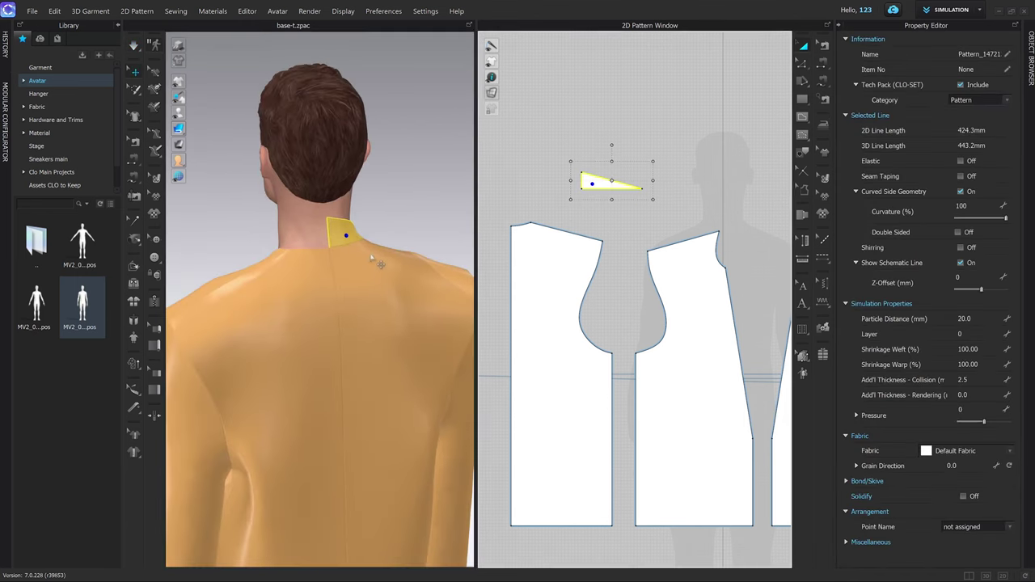
# Step: Create a linked mirrored copy of the collar piece across the centre line and strengthen it in 3D
pyautogui.scroll(-6, 630, 242)
pyautogui.moveTo(653, 261); pyautogui.dragTo(628, 289, button='middle')
pyautogui.scroll(3, 622, 283)
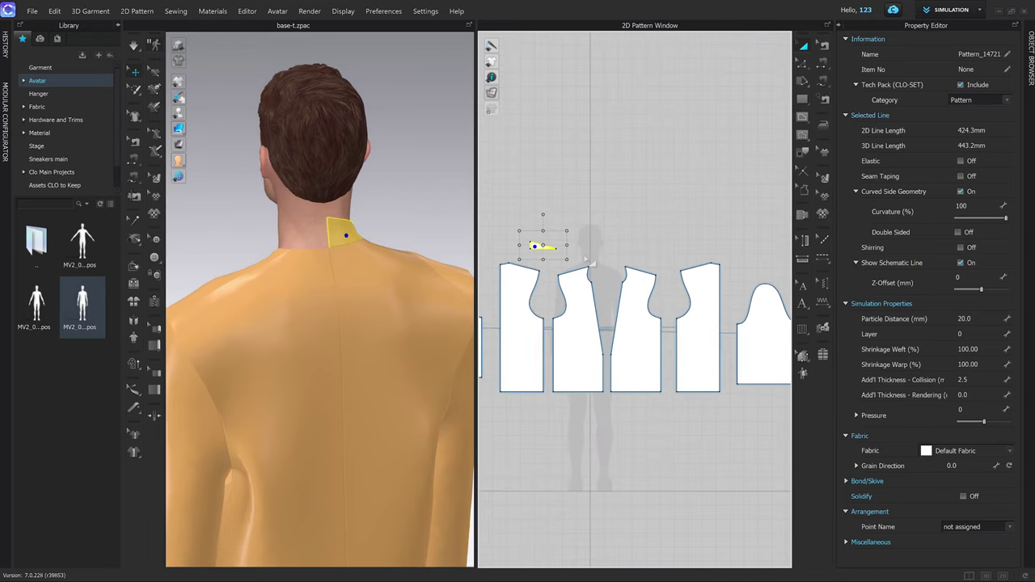
pyautogui.moveTo(555, 249); pyautogui.dragTo(613, 249)
pyautogui.click(611, 245)
pyautogui.click(562, 223)
pyautogui.scroll(2, 549, 237)
pyautogui.moveTo(550, 237); pyautogui.dragTo(579, 239, button='middle')
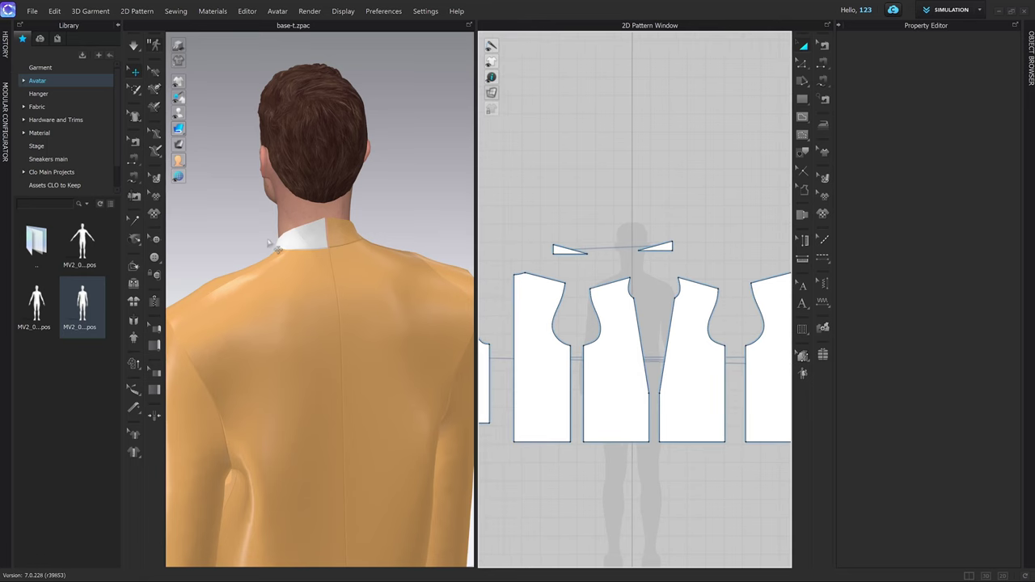
pyautogui.click(309, 244)
pyautogui.press('Escape')
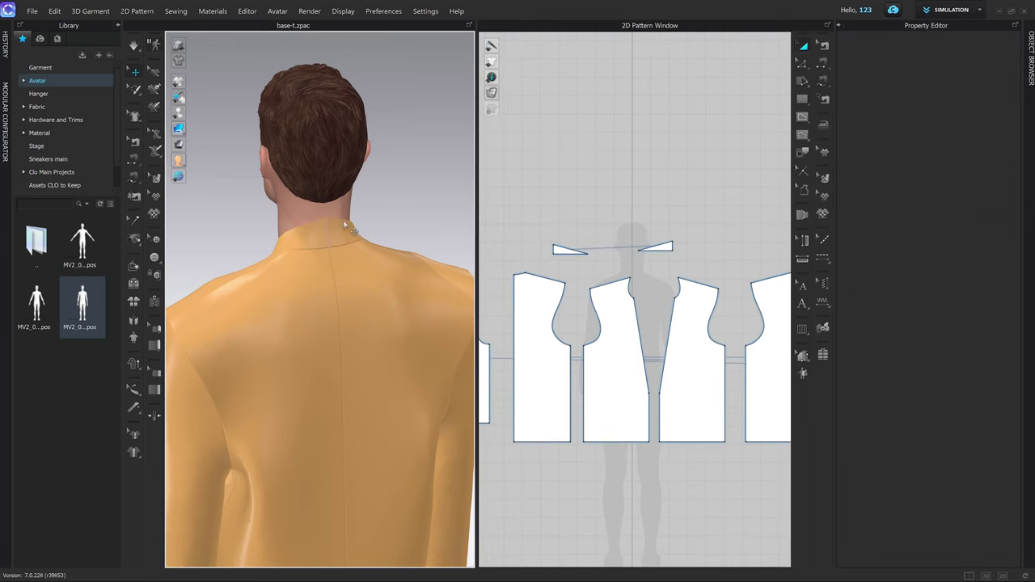
# Step: Segment-sew the two collar halves together at centre back and simulate the garment
pyautogui.scroll(2, 342, 207)
pyautogui.press('n')
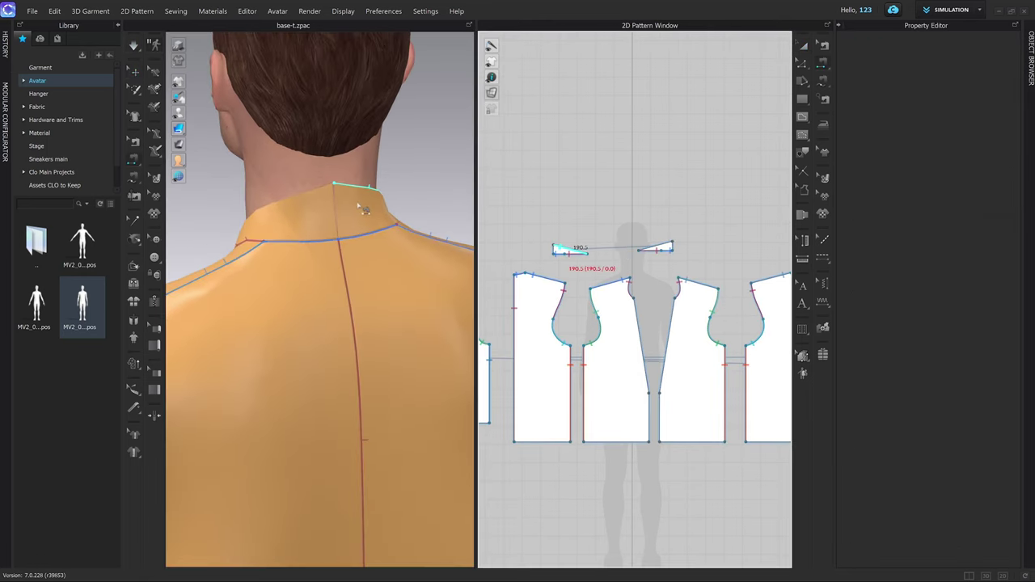
pyautogui.click(340, 185)
pyautogui.press('space')
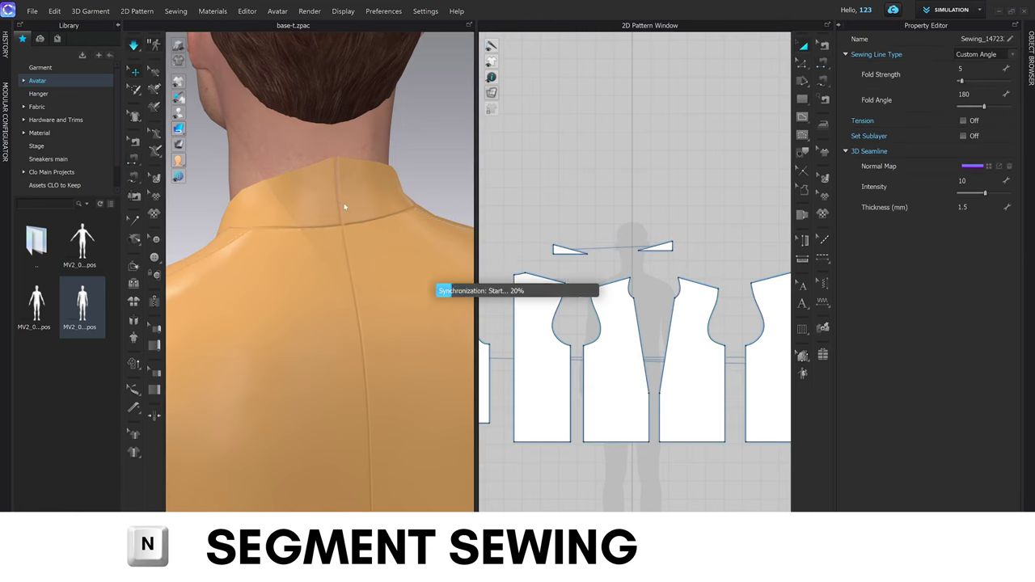
pyautogui.press('2')
pyautogui.scroll(3, 358, 146)
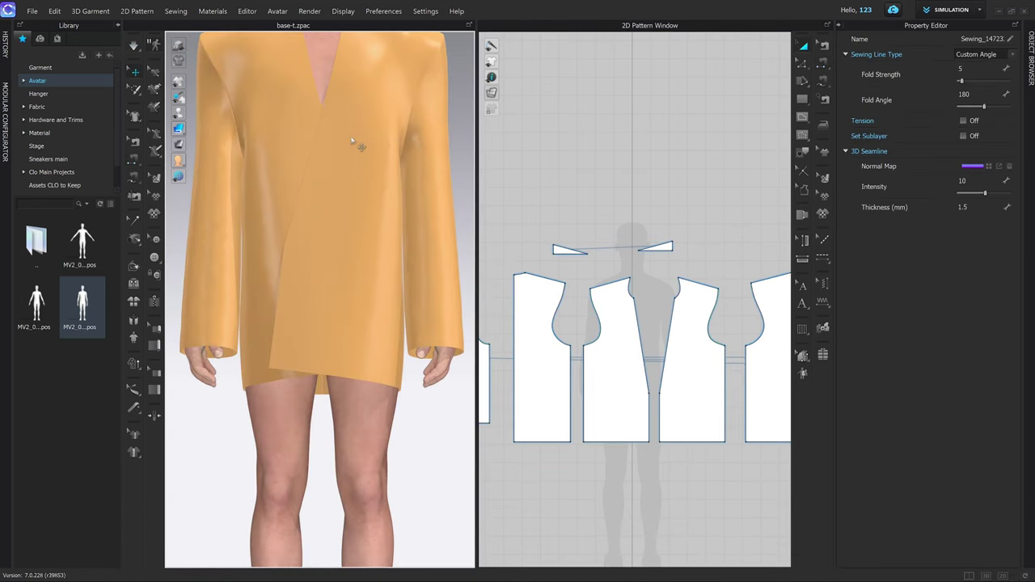
pyautogui.moveTo(358, 146); pyautogui.dragTo(345, 296, button='middle')
pyautogui.scroll(2, 344, 296)
pyautogui.moveTo(360, 215); pyautogui.dragTo(343, 254, button='middle')
pyautogui.scroll(2, 343, 255)
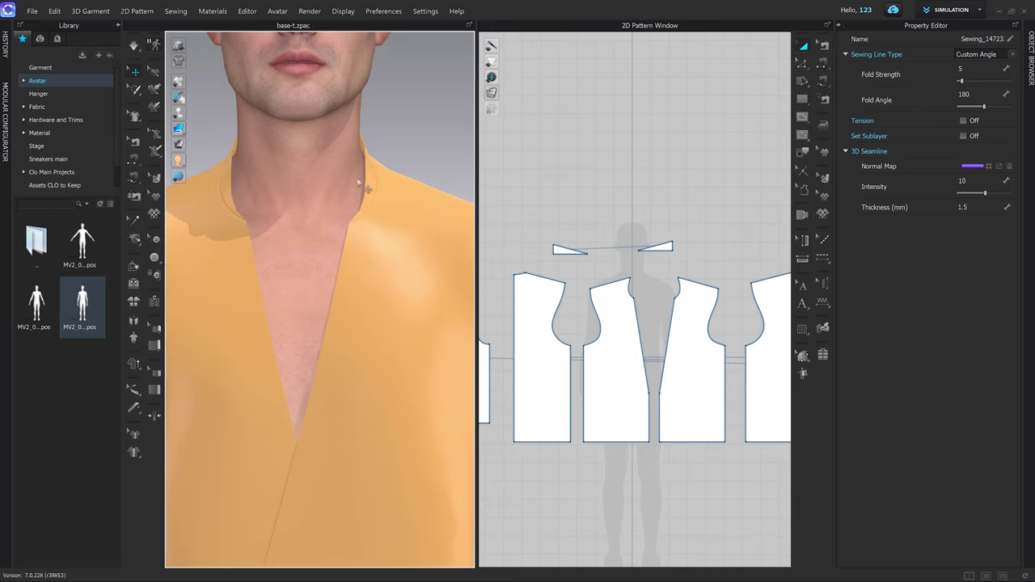
# Step: Curve the collar's upper edge outward with Edit Curve Point to a length of about 193.3 mm
pyautogui.scroll(3, 579, 240)
pyautogui.moveTo(580, 239); pyautogui.dragTo(587, 222, button='middle')
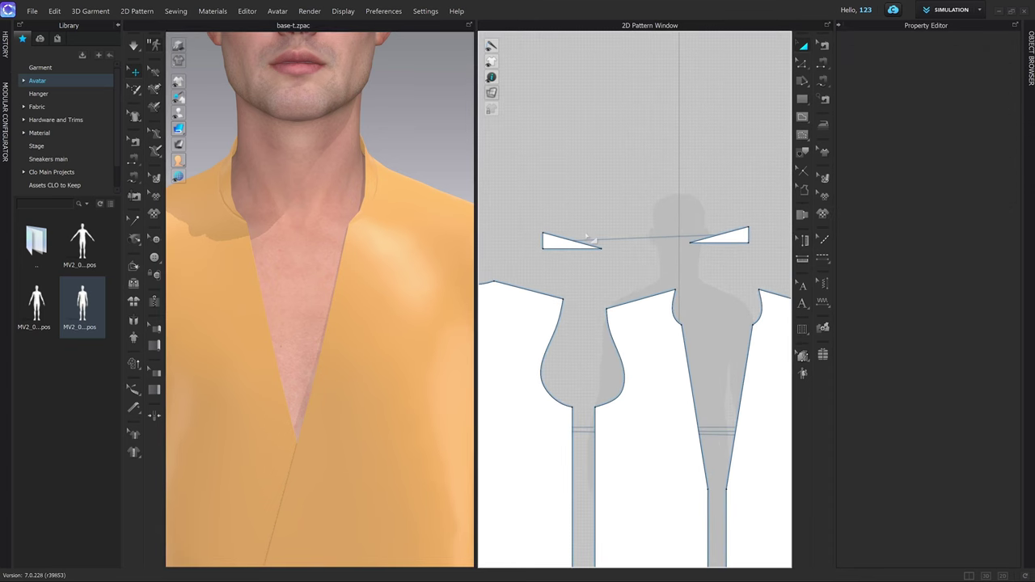
pyautogui.press('v')
pyautogui.scroll(2, 576, 246)
pyautogui.press('v')
pyautogui.click(590, 241)
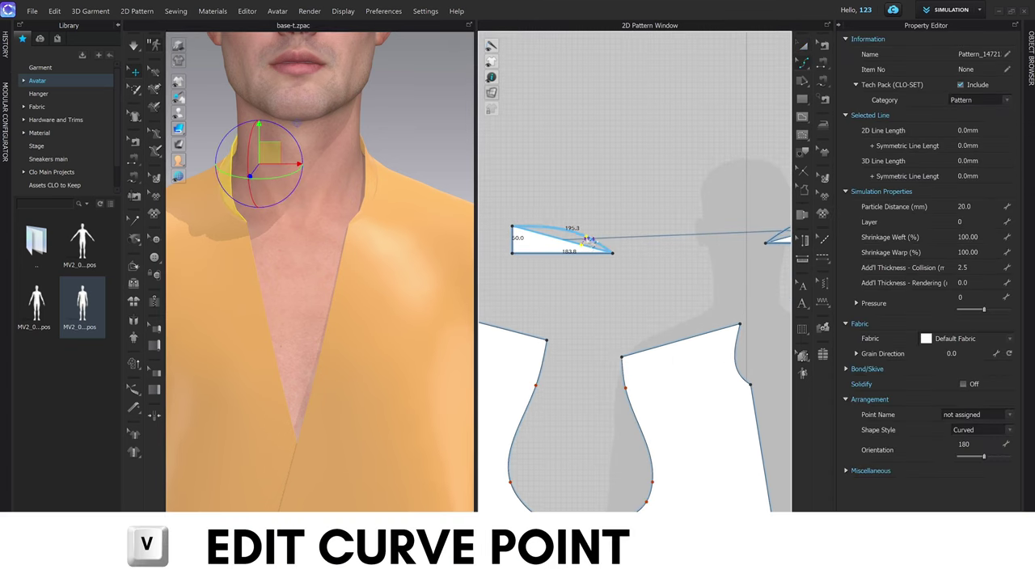
pyautogui.moveTo(590, 241); pyautogui.dragTo(588, 240)
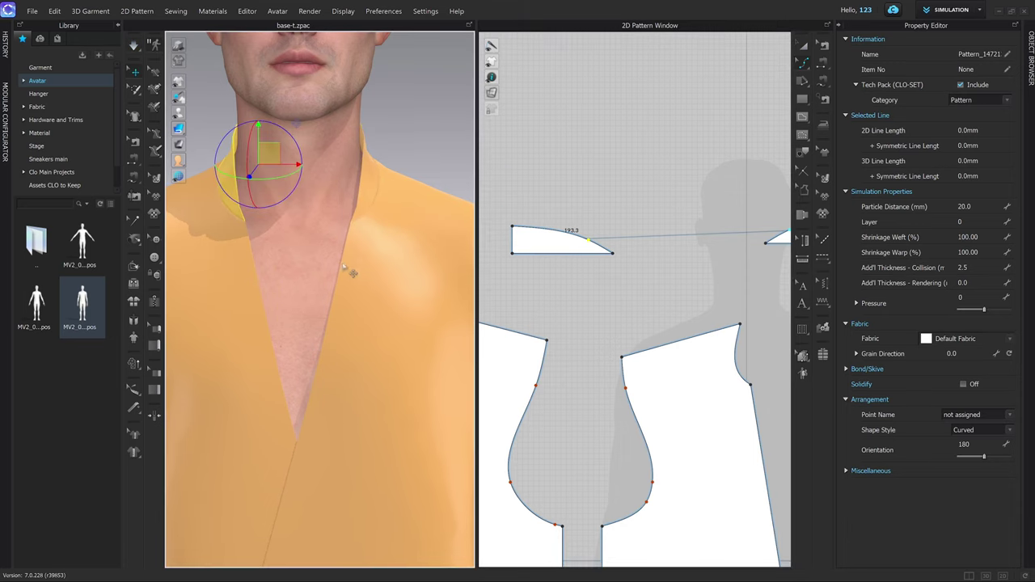
pyautogui.moveTo(357, 280); pyautogui.dragTo(316, 283, button='right')
pyautogui.press('2')
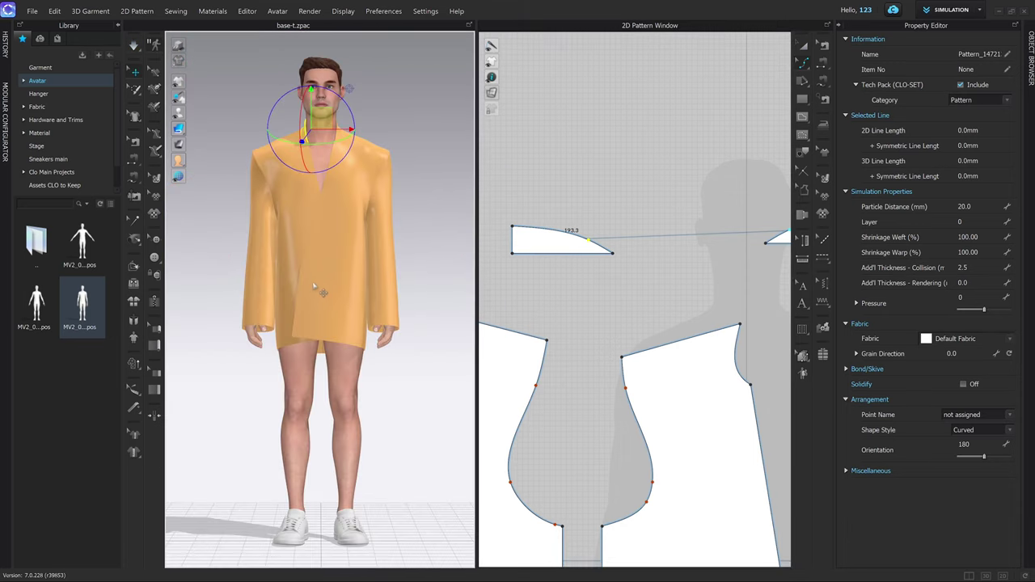
pyautogui.scroll(3, 320, 290)
pyautogui.press('a')
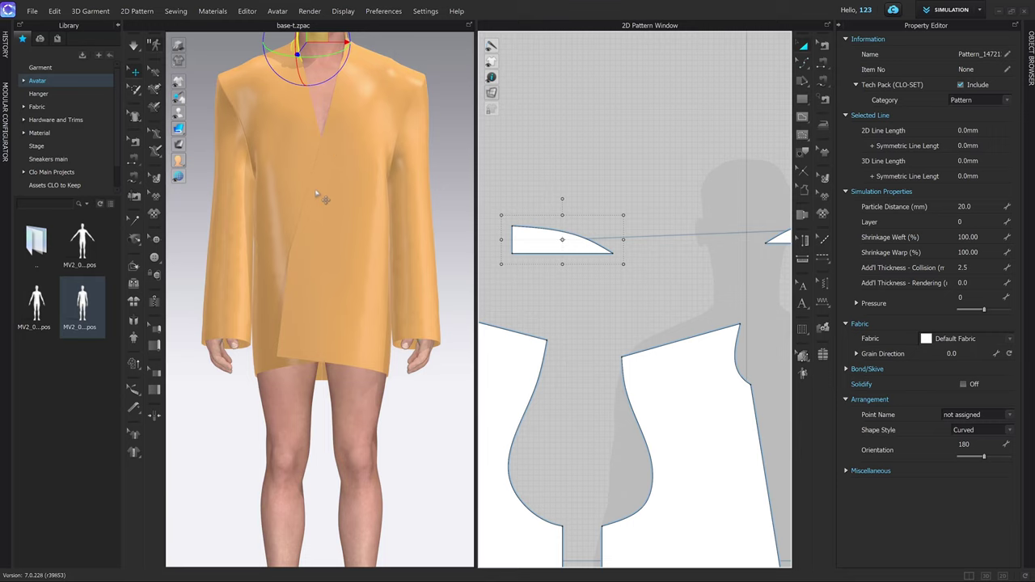
pyautogui.press('z')
pyautogui.scroll(-4, 598, 293)
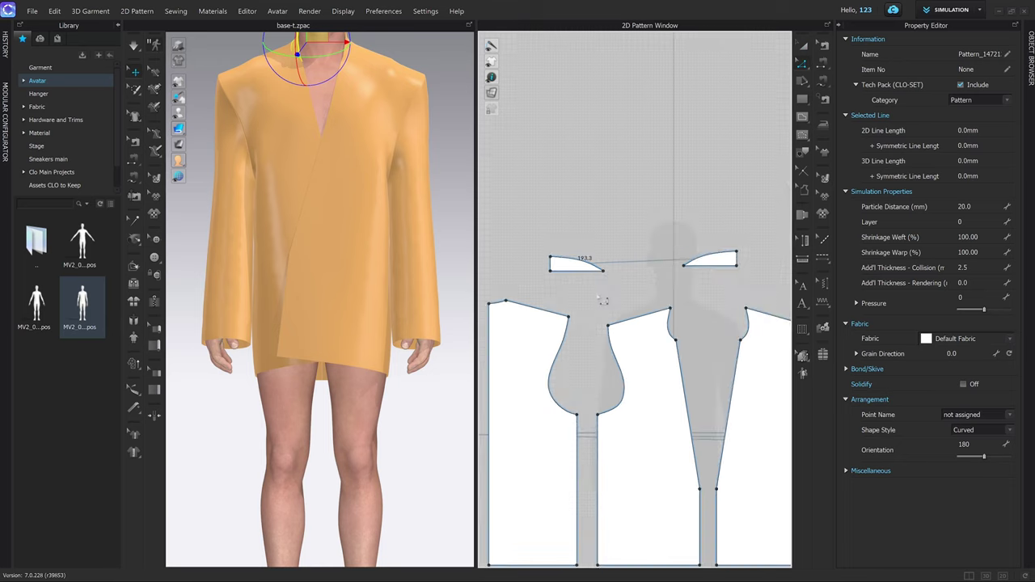
pyautogui.moveTo(601, 296); pyautogui.dragTo(583, 283, button='middle')
pyautogui.press('2')
pyautogui.scroll(3, 391, 291)
# Step: Draw an L-shaped internal dart line on the front piece, running 193.9 mm in from the side seam and 290.6 mm up, and back to the seam
pyautogui.press('a')
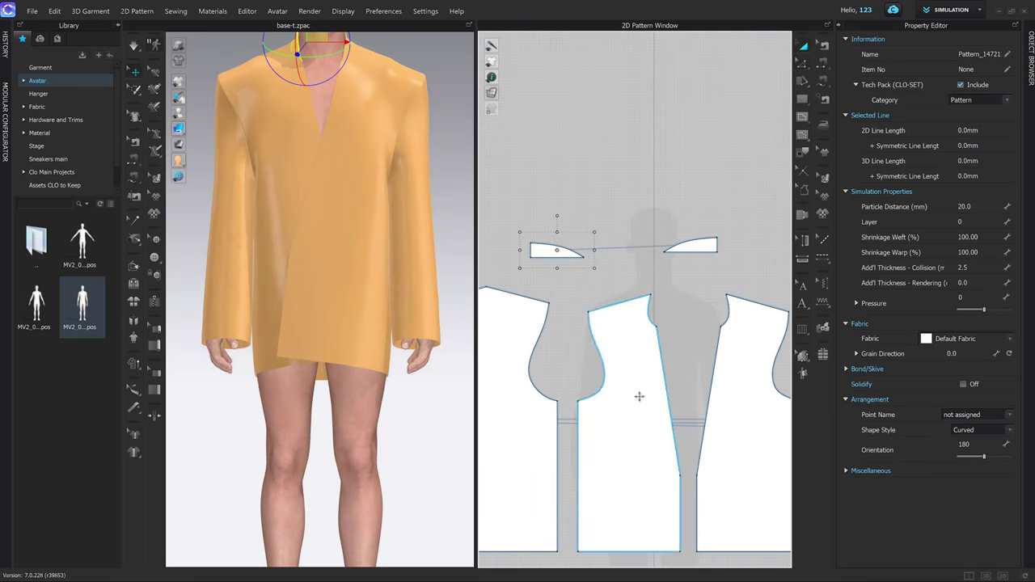
pyautogui.moveTo(646, 420); pyautogui.dragTo(650, 365, button='middle')
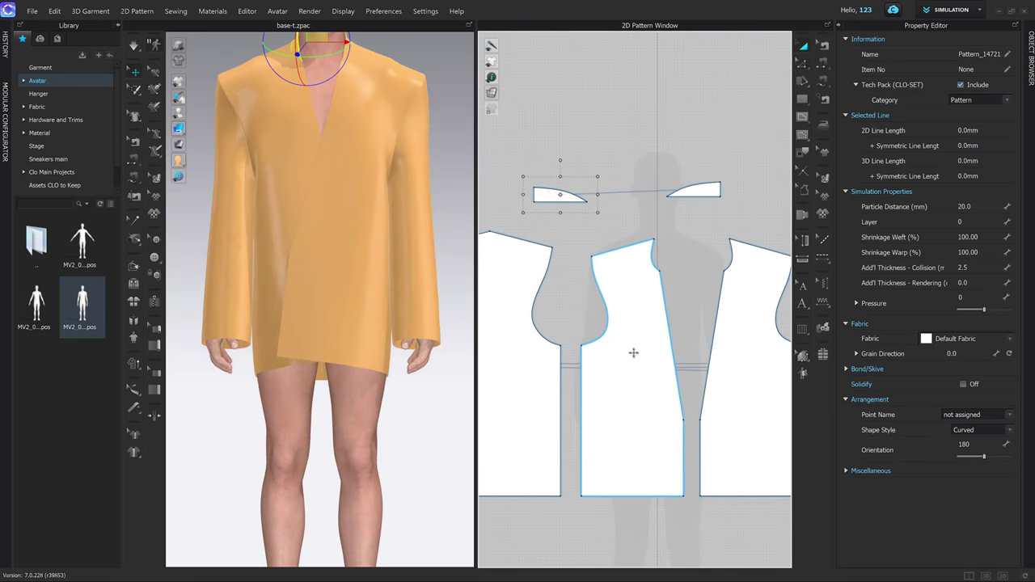
pyautogui.click(635, 363)
pyautogui.scroll(2, 388, 271)
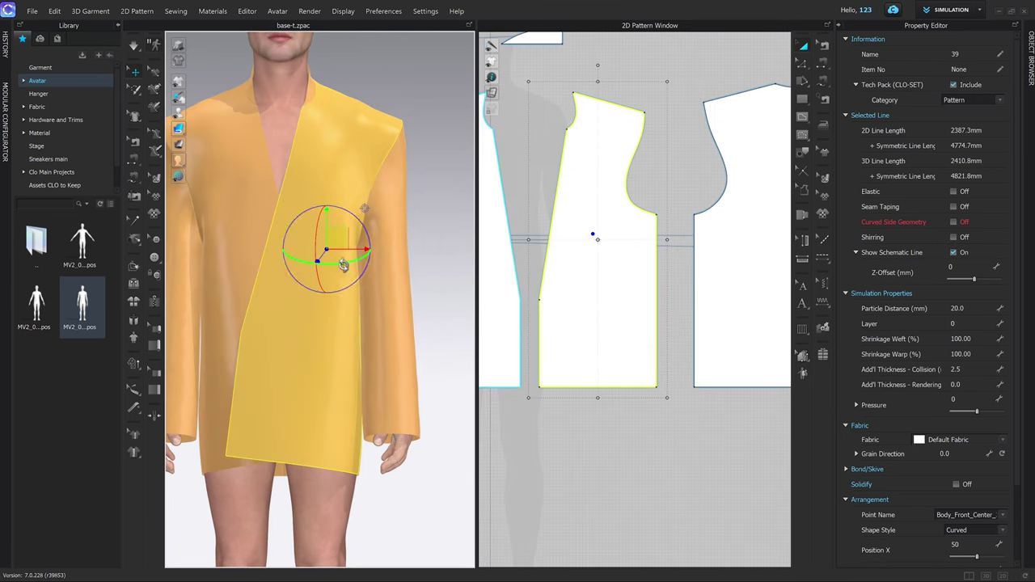
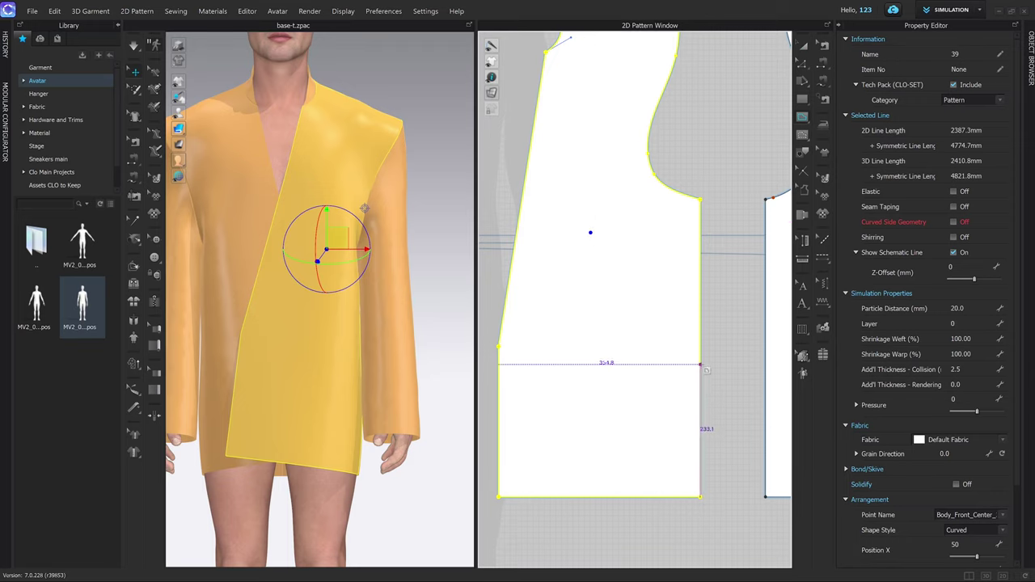
pyautogui.click(589, 363)
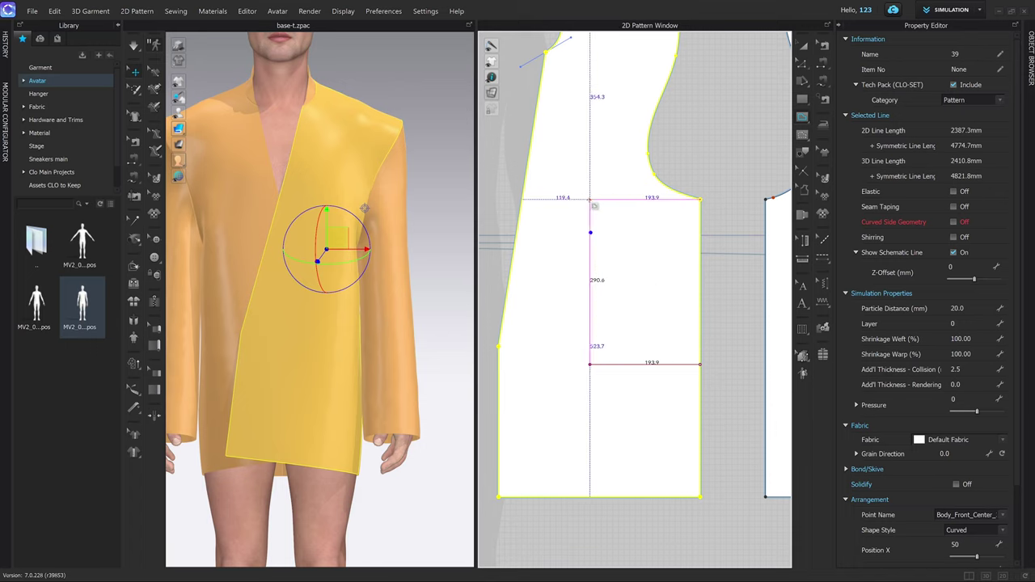
pyautogui.click(590, 198)
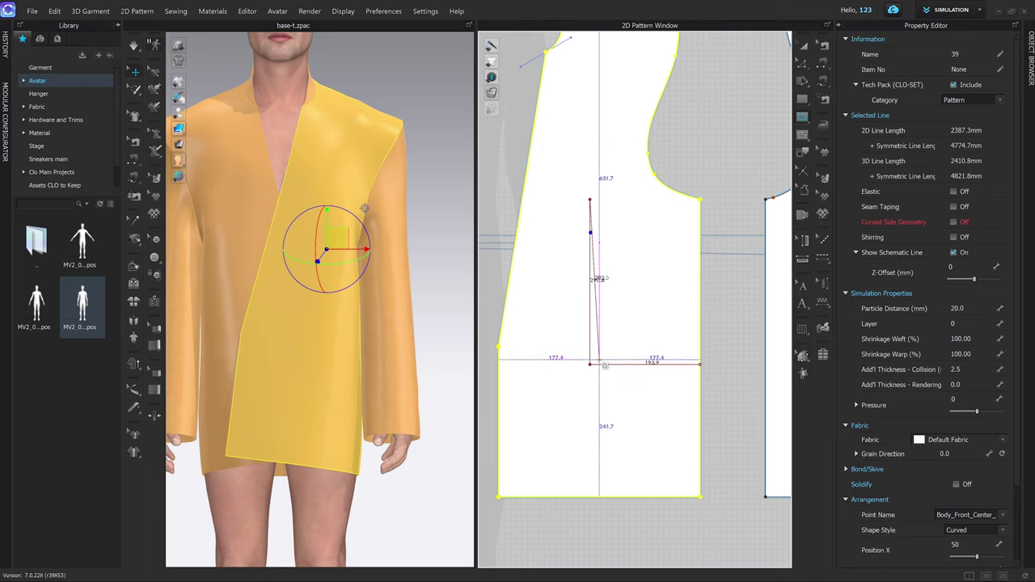
pyautogui.click(600, 363)
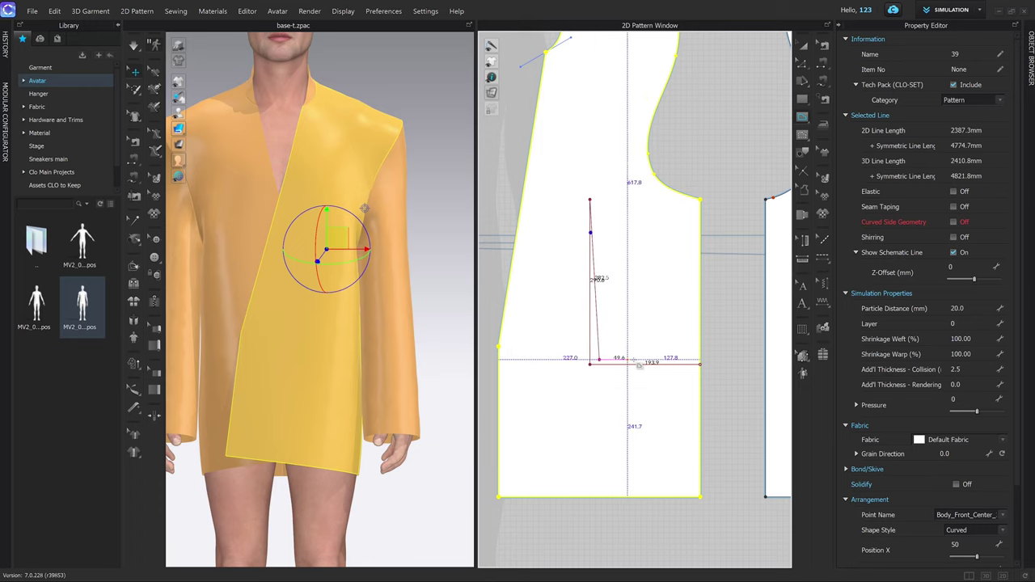
pyautogui.doubleClick(700, 363)
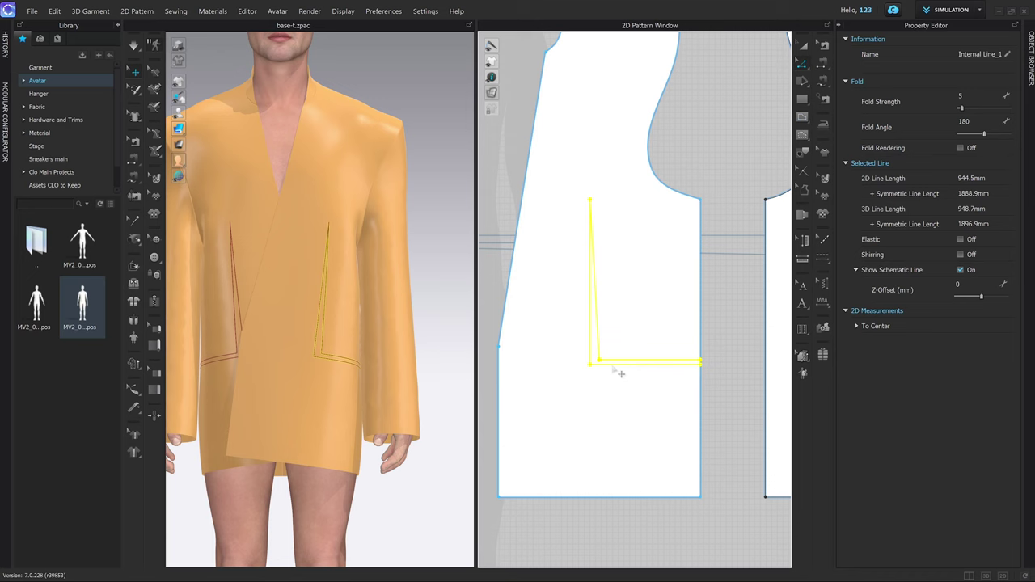
# Step: Cut the front piece along the L-shaped internal line and delete the narrow strip inside it
pyautogui.rightClick(612, 367)
pyautogui.click(643, 241)
pyautogui.press('a')
pyautogui.click(596, 342)
pyautogui.scroll(-5, 596, 342)
pyautogui.moveTo(541, 340); pyautogui.dragTo(621, 328, button='middle')
pyautogui.scroll(5, 591, 342)
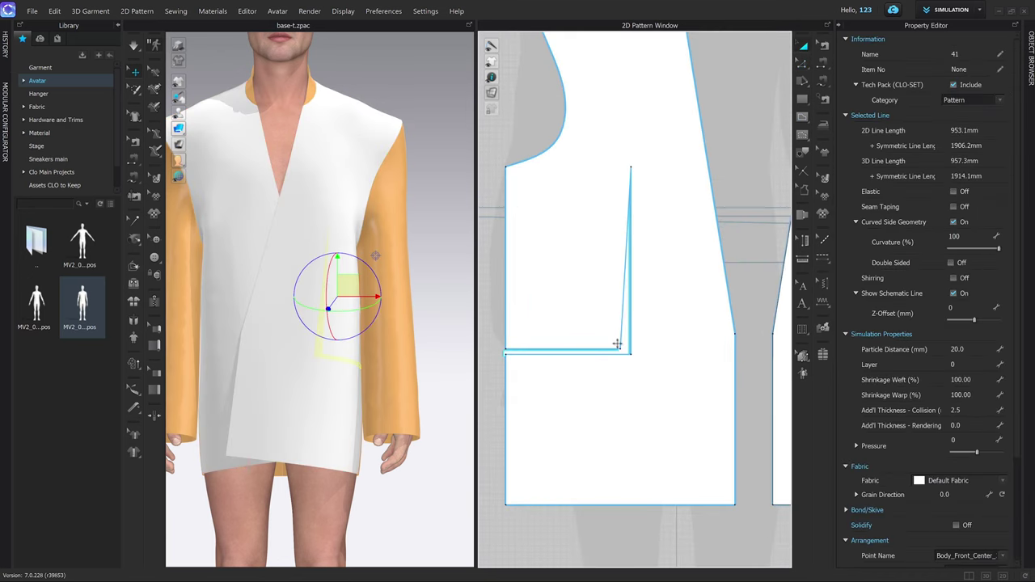
pyautogui.click(622, 346)
pyautogui.press('Delete')
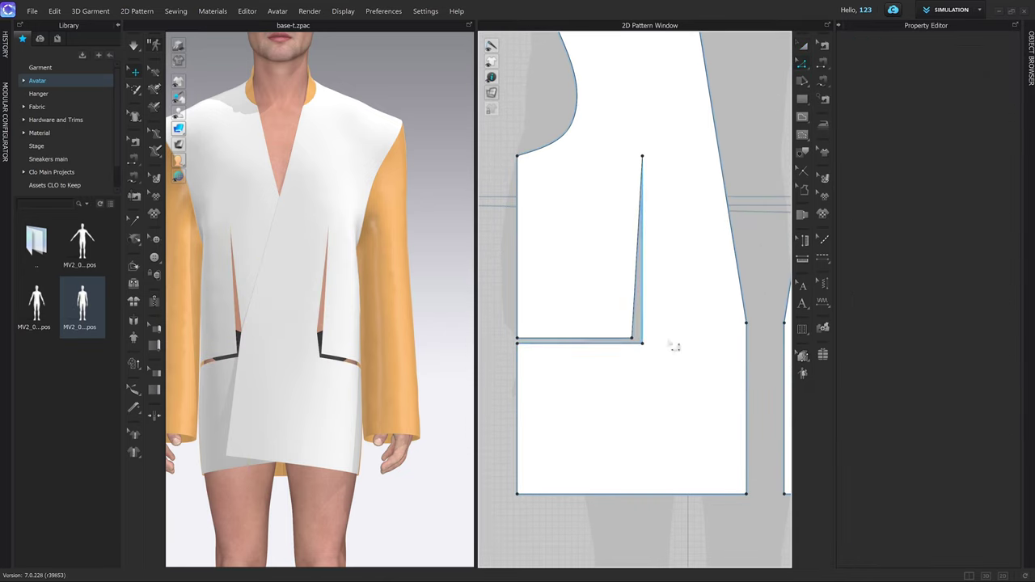
# Step: Curve both long edges of the front dart outward with Edit Curve Point, bringing the edge nearer centre front to about 292.5 mm
pyautogui.scroll(-2, 601, 354)
pyautogui.scroll(3, 670, 354)
pyautogui.moveTo(668, 361); pyautogui.dragTo(608, 367, button='middle')
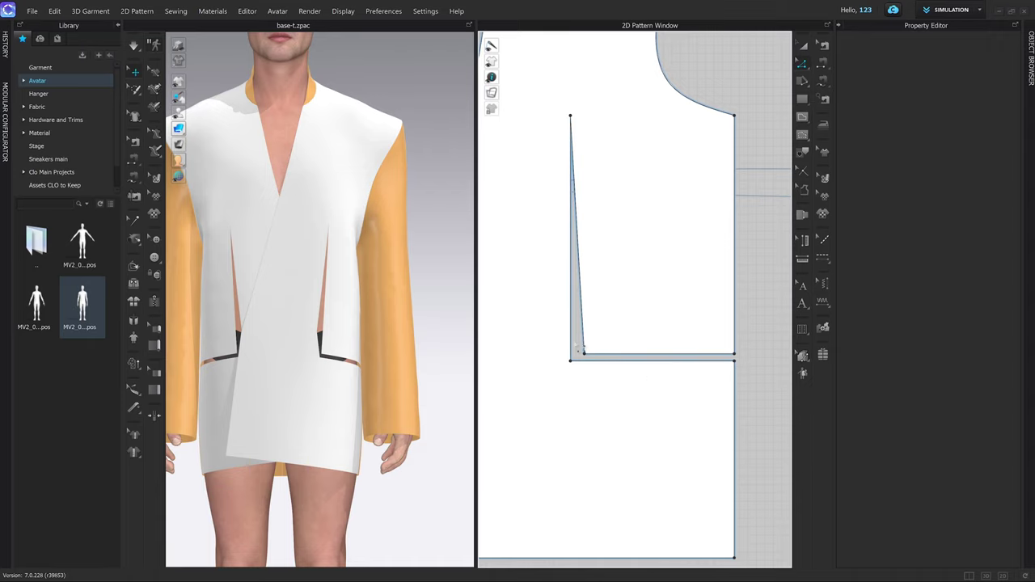
pyautogui.scroll(-1, 590, 328)
pyautogui.scroll(5, 342, 331)
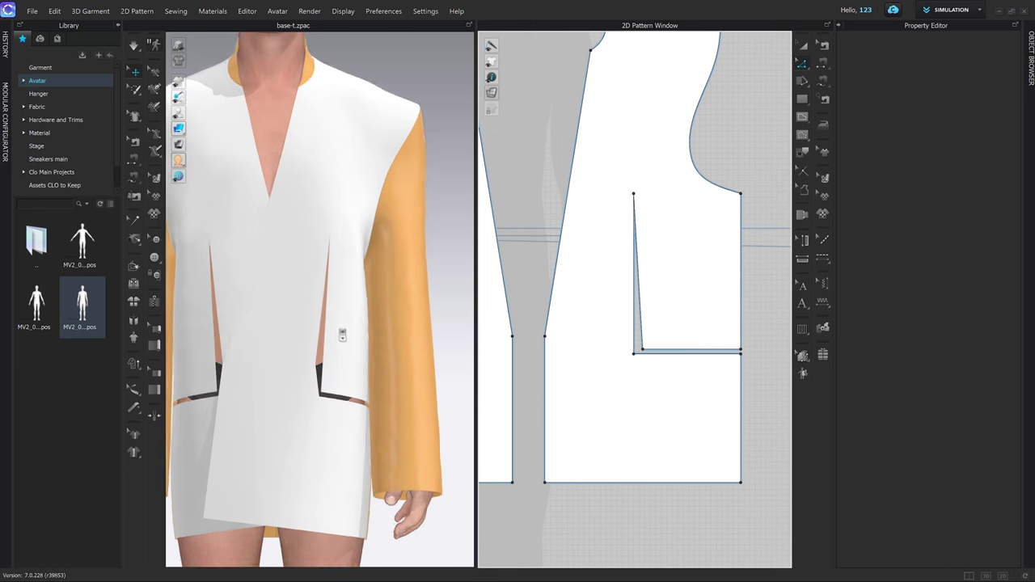
pyautogui.click(353, 320)
pyautogui.moveTo(376, 346); pyautogui.dragTo(363, 317, button='middle')
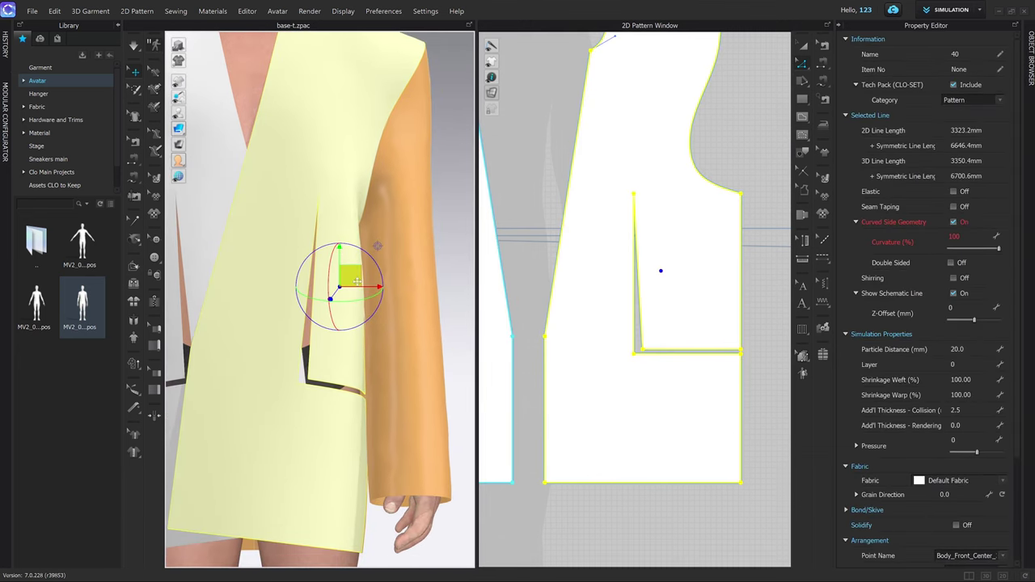
pyautogui.click(463, 236)
pyautogui.click(350, 302)
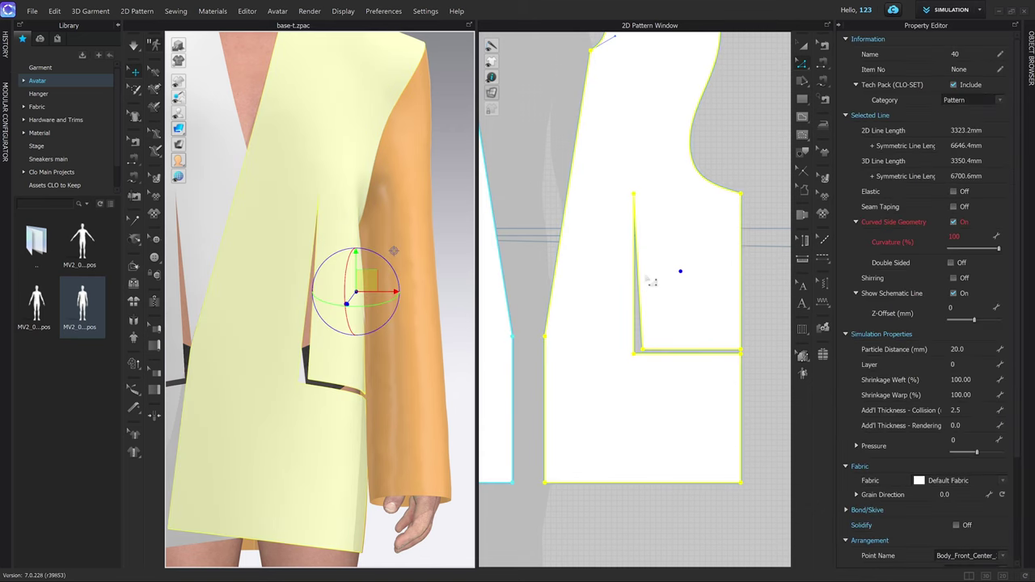
pyautogui.scroll(3, 646, 280)
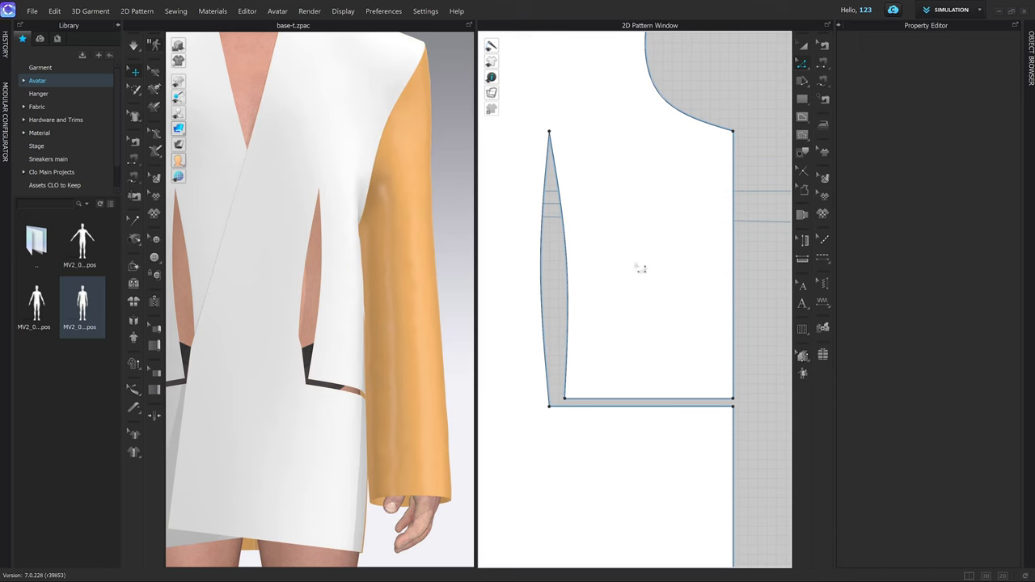
pyautogui.press('v')
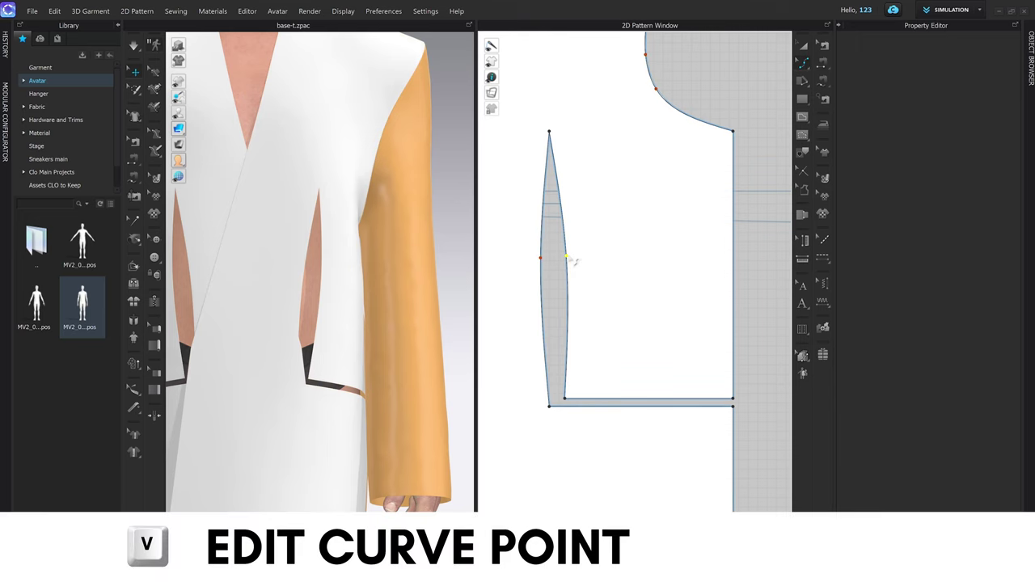
pyautogui.moveTo(566, 256); pyautogui.dragTo(534, 256)
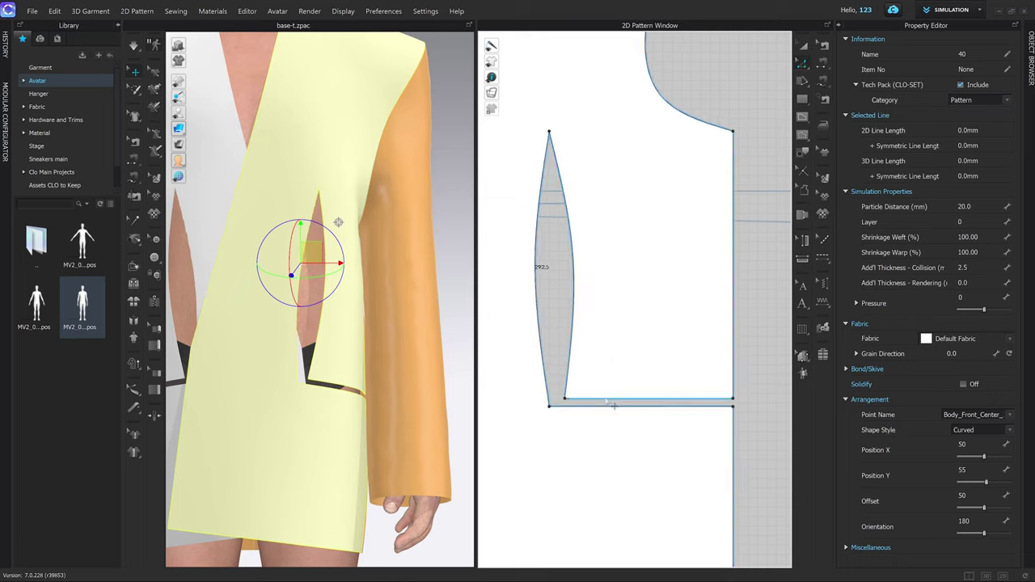
# Step: Narrow the horizontal slit by lowering its upper edge, and move the dart's inner bottom corner close to the opposite corner point
pyautogui.moveTo(608, 402); pyautogui.dragTo(611, 339, button='middle')
pyautogui.click(751, 339)
pyautogui.scroll(2, 742, 336)
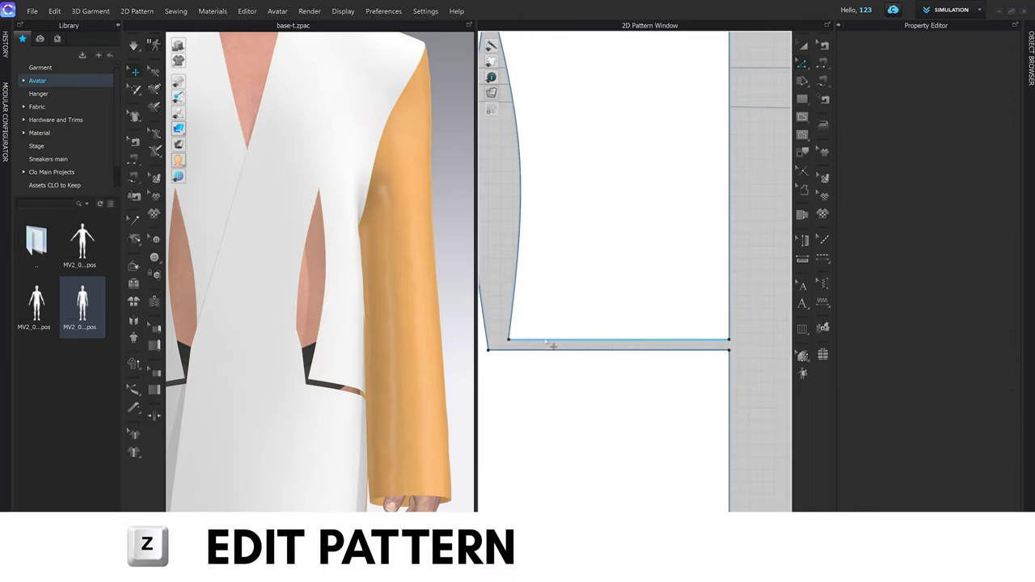
pyautogui.click(555, 346)
pyautogui.scroll(3, 556, 348)
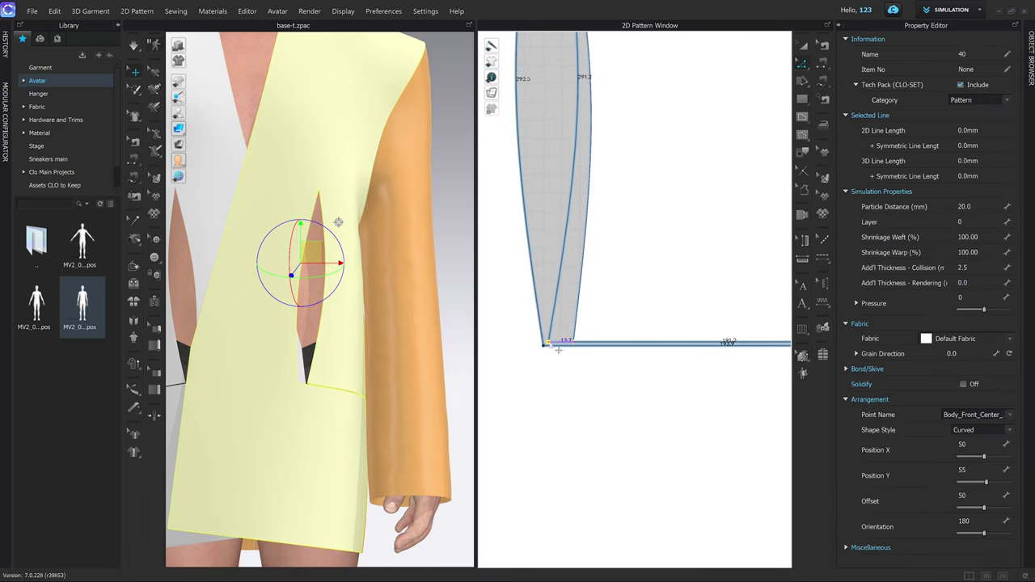
pyautogui.moveTo(548, 343); pyautogui.dragTo(552, 342)
pyautogui.click(593, 332)
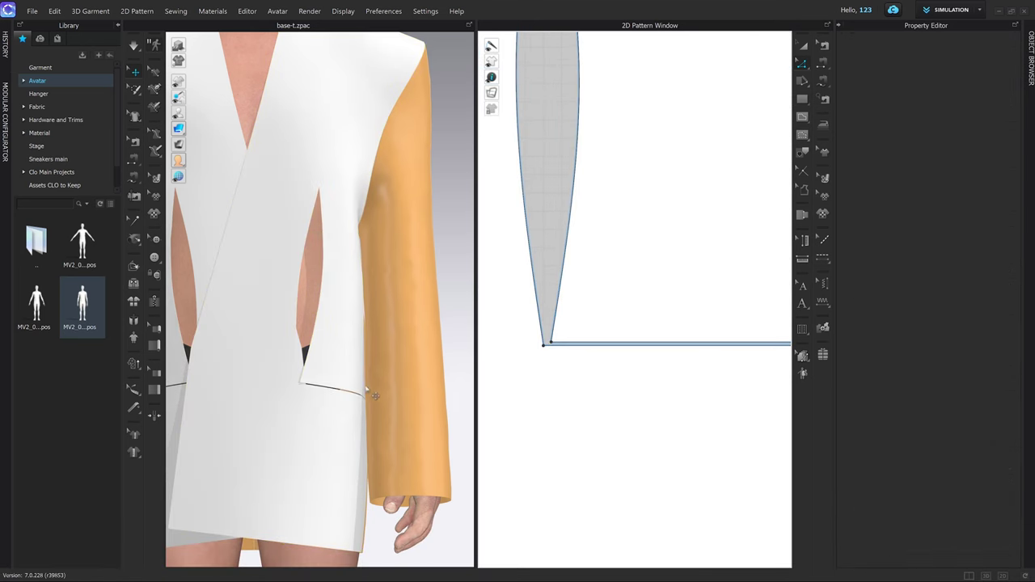
# Step: Move the slit's end points up along the side seam so the slit slants upward from the dart
pyautogui.scroll(-3, 636, 358)
pyautogui.scroll(2, 642, 364)
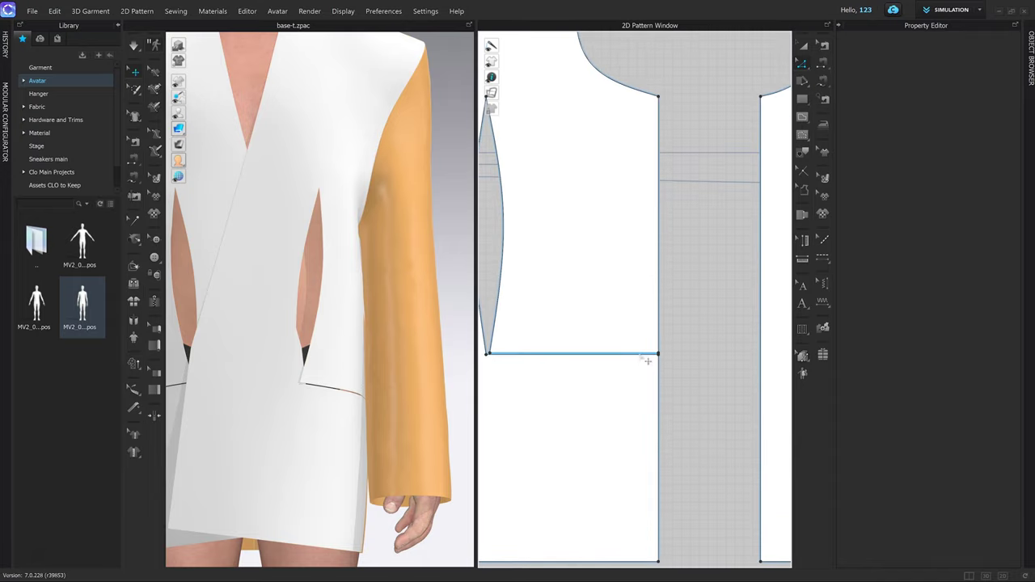
pyautogui.scroll(-3, 582, 321)
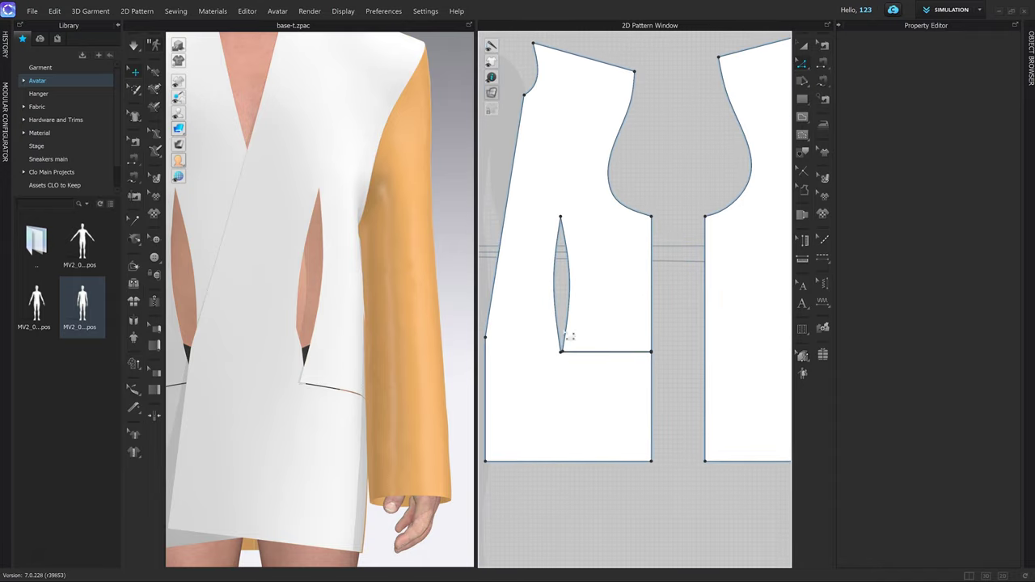
pyautogui.scroll(2, 561, 332)
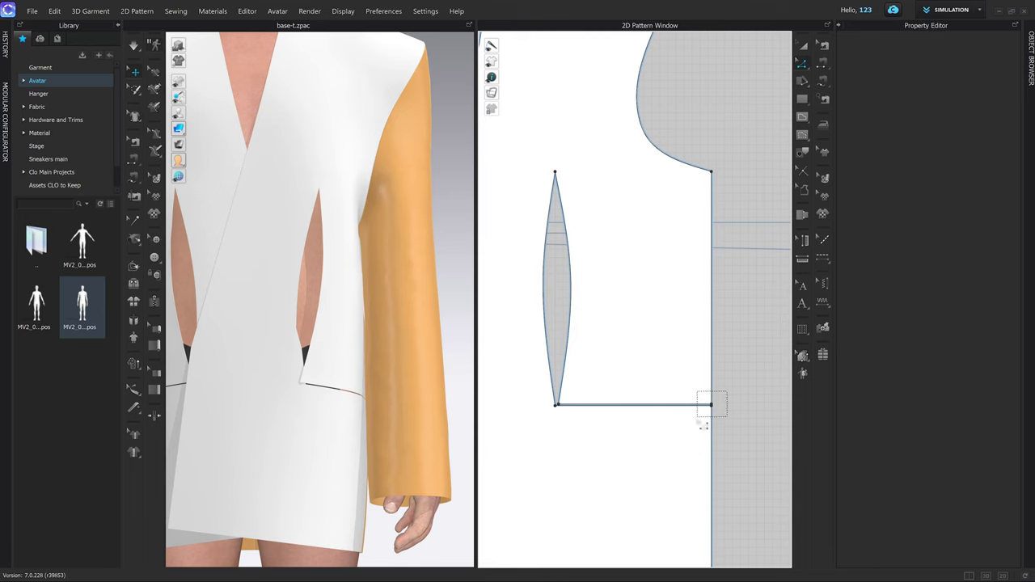
pyautogui.scroll(1, 722, 408)
pyautogui.moveTo(702, 424); pyautogui.dragTo(718, 373)
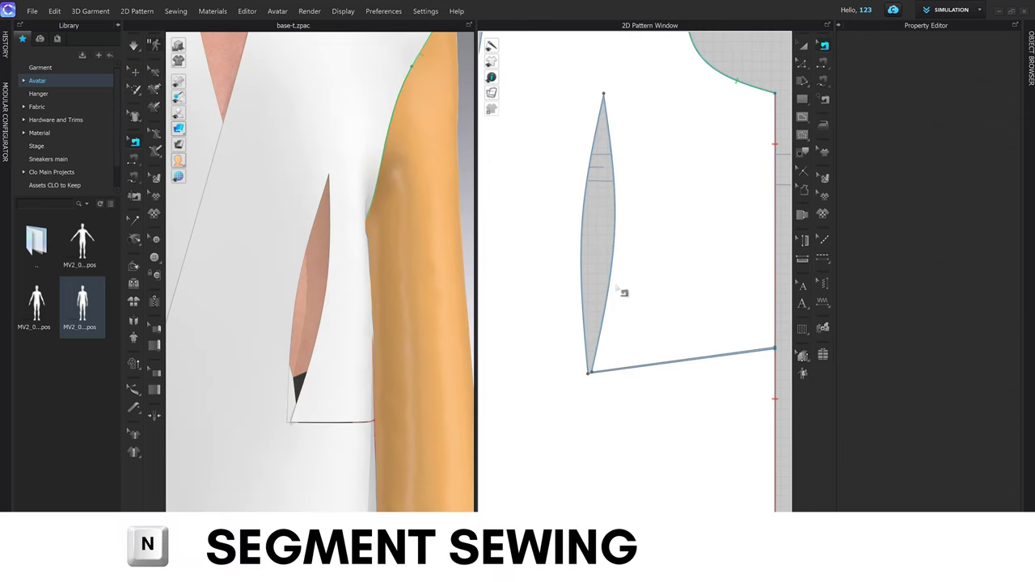
# Step: Segment-sew the dart's two curved edges together, and sew the slit's upper edge to its lower edge
pyautogui.click(615, 301)
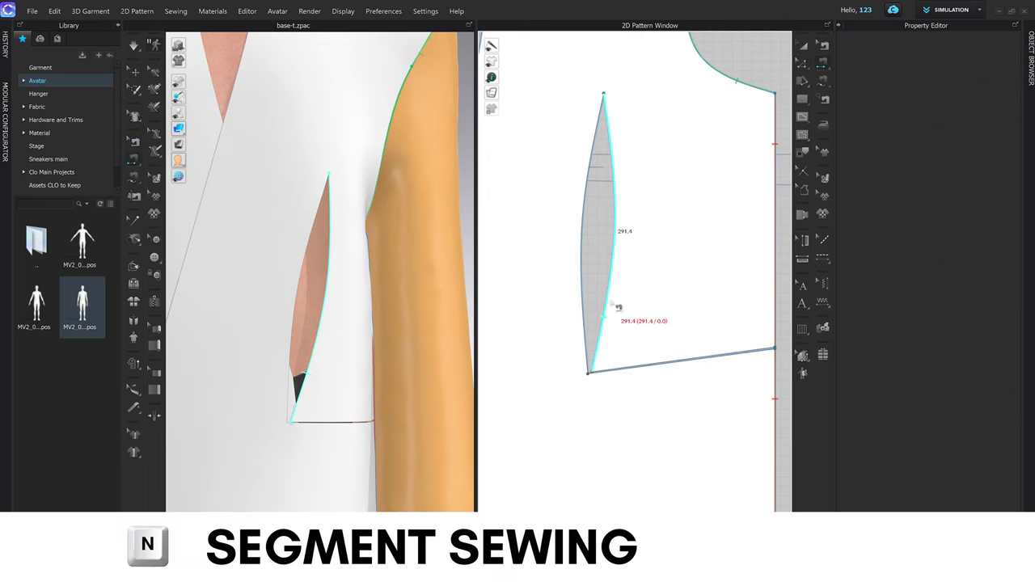
pyautogui.click(596, 337)
pyautogui.scroll(3, 602, 364)
pyautogui.click(588, 393)
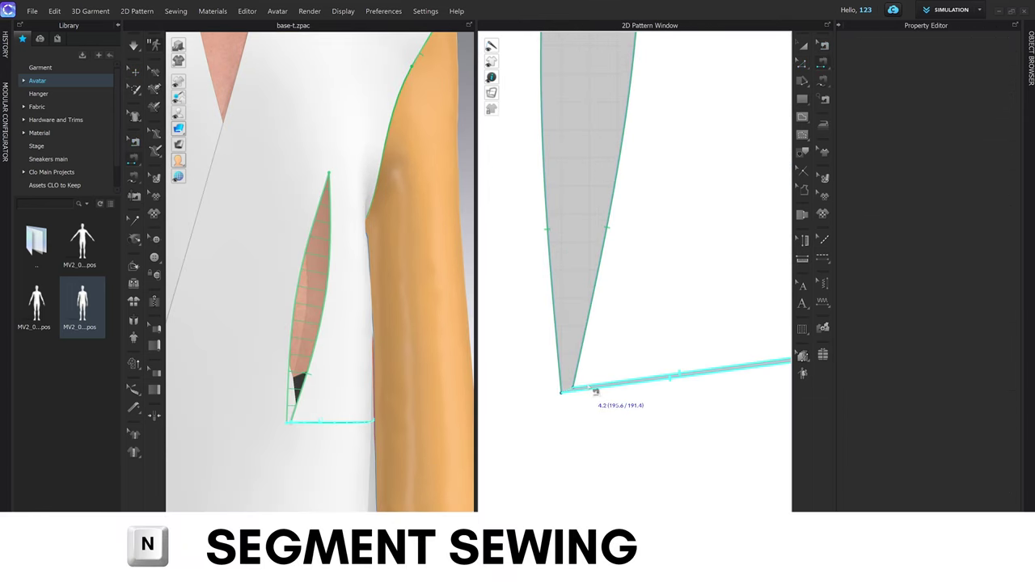
pyautogui.click(589, 385)
# Step: Simulate the garment to close the dart and slit seams on the fronts, and view it from an angle
pyautogui.press('a')
pyautogui.press('space')
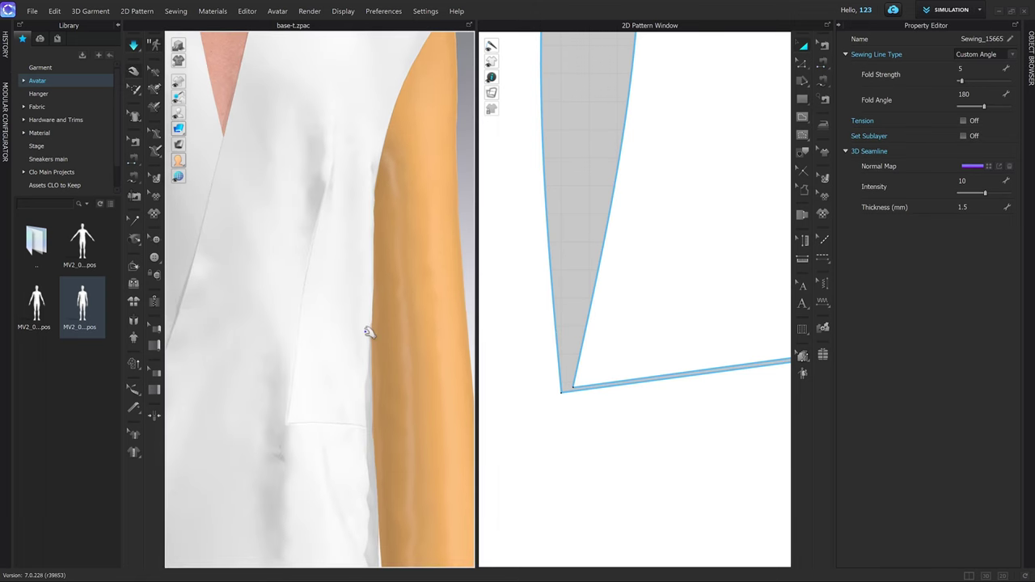
pyautogui.scroll(-6, 369, 330)
pyautogui.press('space')
pyautogui.moveTo(332, 332); pyautogui.dragTo(361, 319, button='right')
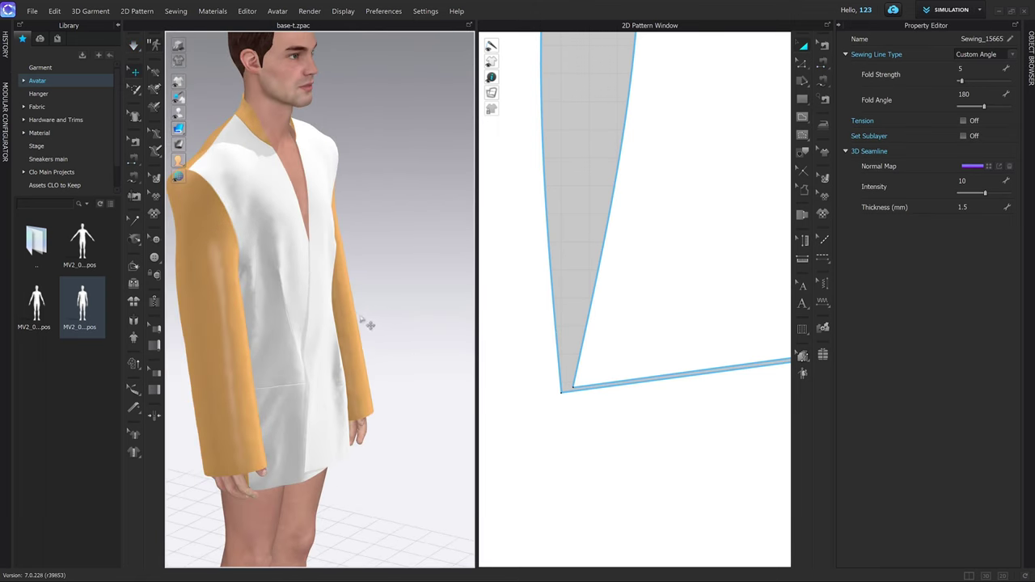
# Step: Strengthen both front pieces and simulate the garment so they smooth out
pyautogui.click(283, 340)
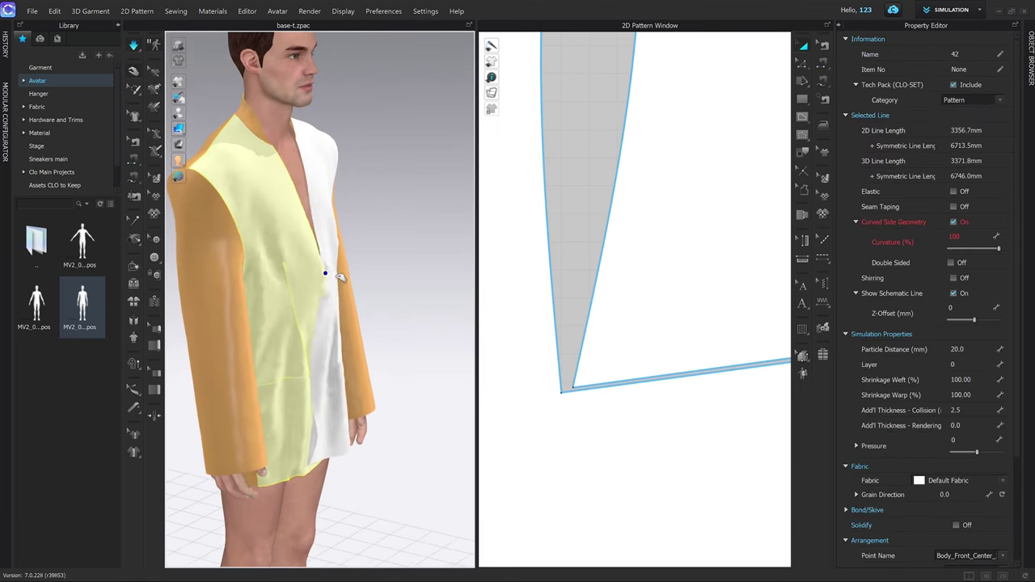
pyautogui.click(335, 302)
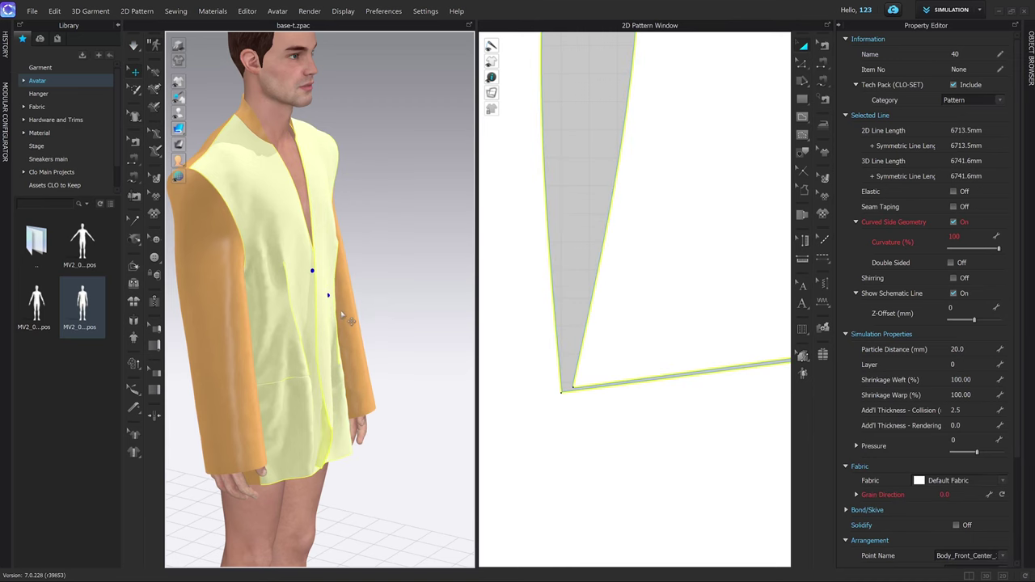
pyautogui.hotkey('ctrl', 'h')
pyautogui.scroll(4, 348, 303)
pyautogui.press('space')
pyautogui.press('2')
pyautogui.scroll(3, 355, 291)
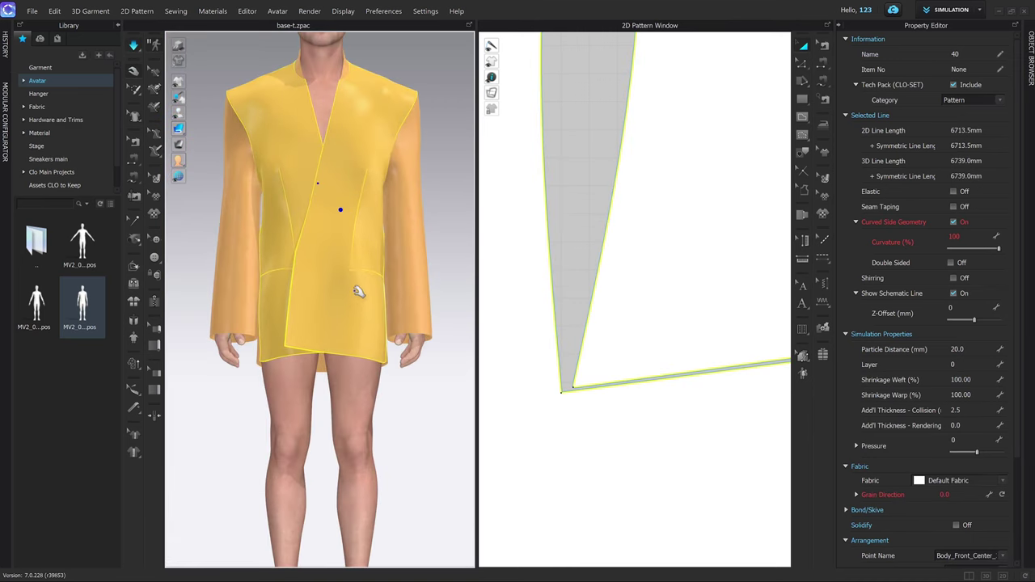
pyautogui.scroll(3, 358, 292)
# Step: Reduce the curve of the dart edge nearer the side seam by about 8.2 mm with Edit Curve Point
pyautogui.scroll(-4, 621, 359)
pyautogui.press('z')
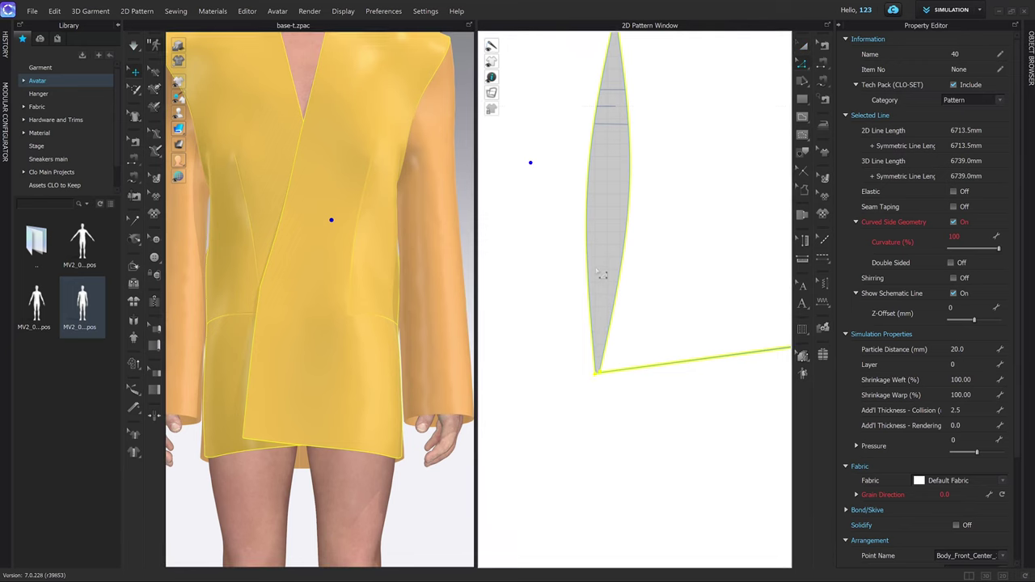
pyautogui.scroll(-4, 582, 287)
pyautogui.scroll(-2, 383, 318)
pyautogui.moveTo(381, 295); pyautogui.dragTo(371, 317, button='middle')
pyautogui.scroll(2, 370, 318)
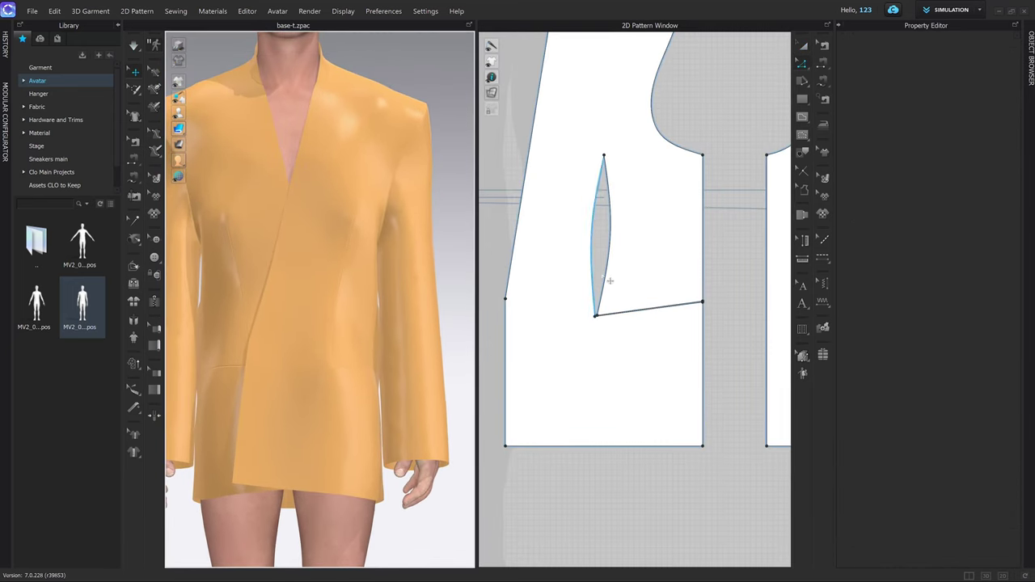
pyautogui.scroll(3, 609, 281)
pyautogui.scroll(2, 638, 256)
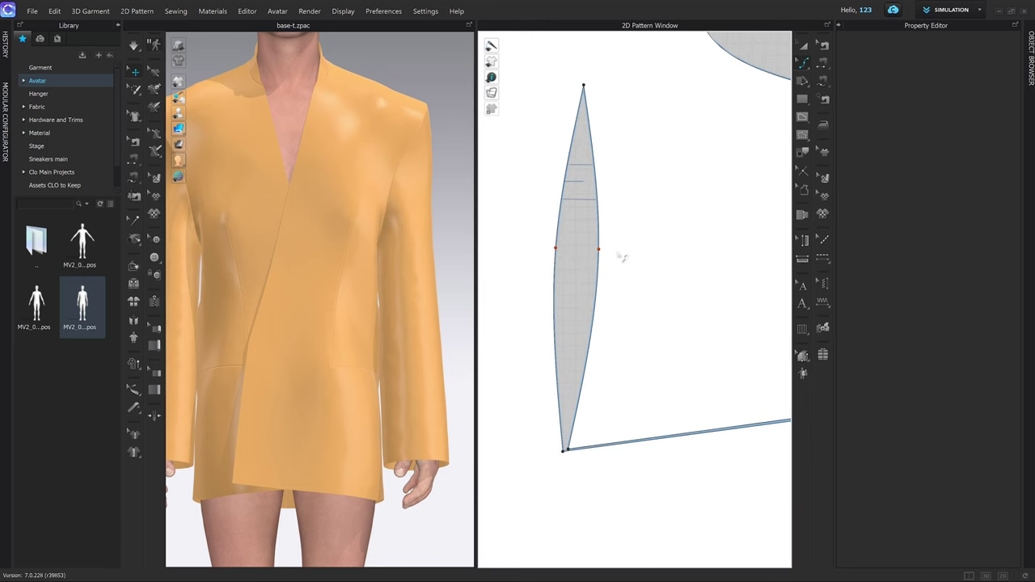
pyautogui.click(598, 253)
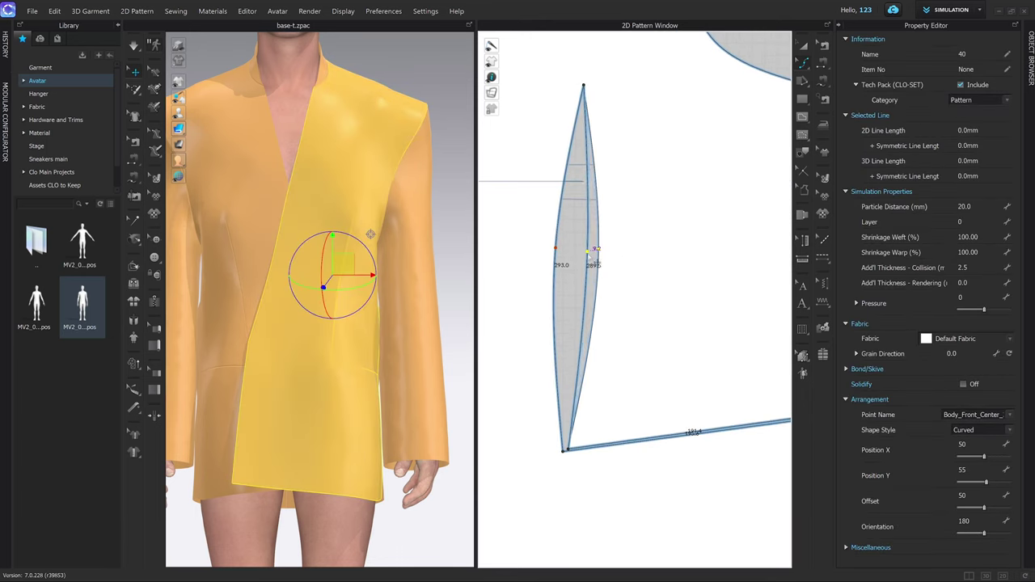
pyautogui.moveTo(588, 253); pyautogui.dragTo(592, 261)
pyautogui.scroll(2, 593, 257)
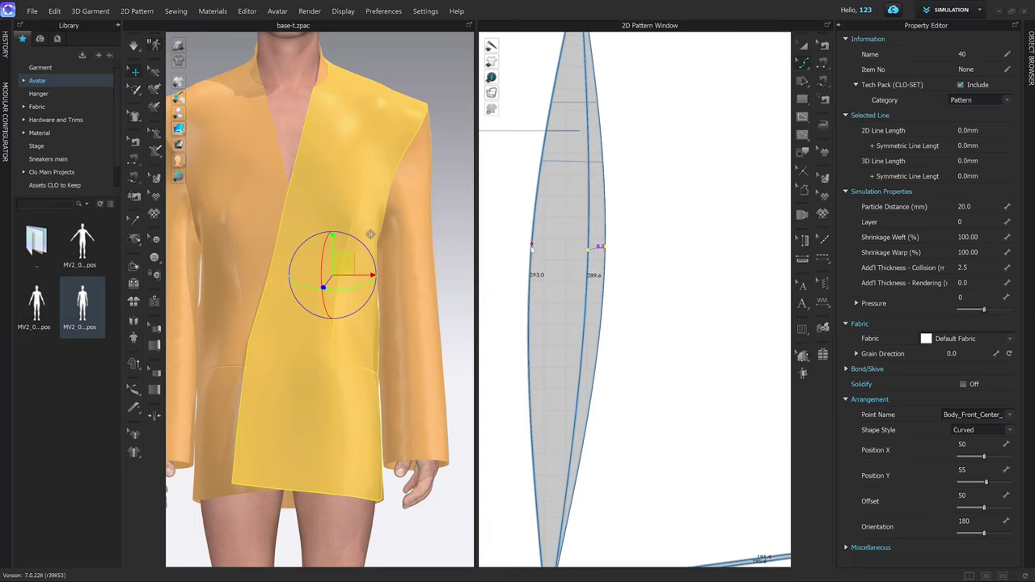
# Step: Widen the front dart by moving the curve point on its side-seam-facing leg outward
pyautogui.scroll(-4, 618, 279)
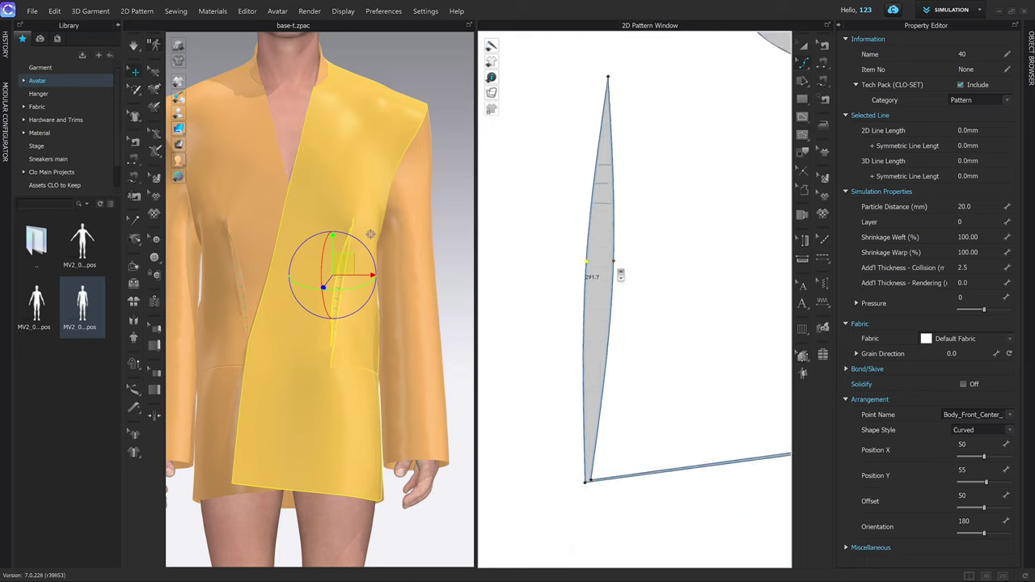
pyautogui.scroll(4, 618, 279)
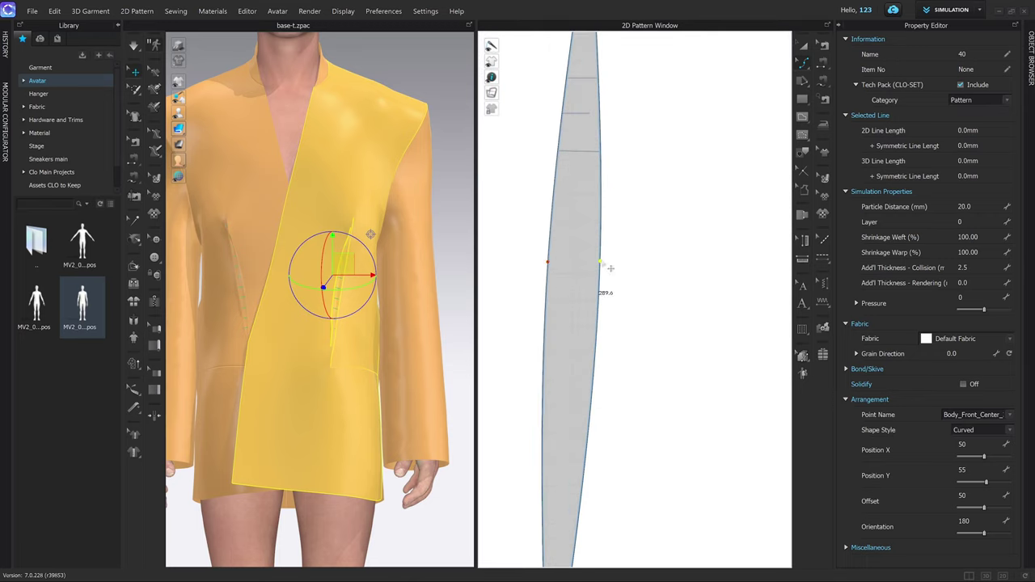
pyautogui.moveTo(611, 267); pyautogui.dragTo(633, 270)
pyautogui.scroll(-4, 629, 275)
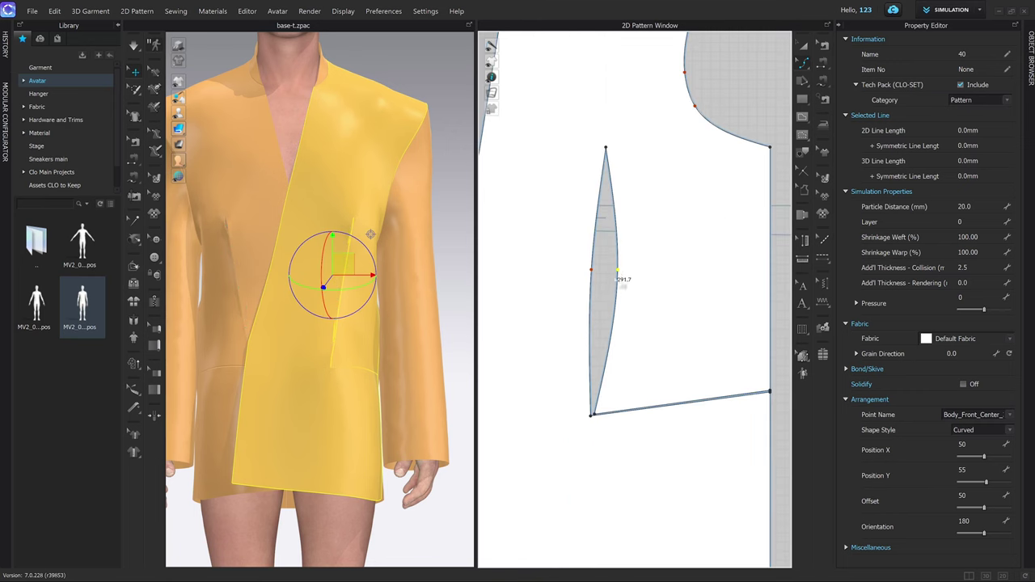
# Step: Simulate the jacket and tug both front panels on the avatar to settle the new dart shape
pyautogui.press('a')
pyautogui.press('space')
pyautogui.scroll(-3, 362, 376)
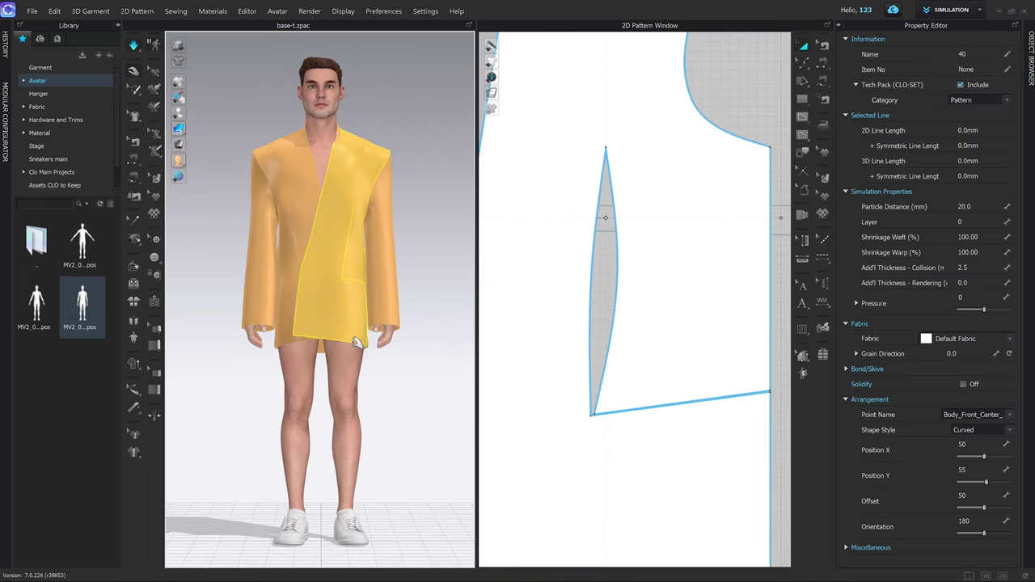
pyautogui.scroll(3, 363, 302)
pyautogui.click(285, 349)
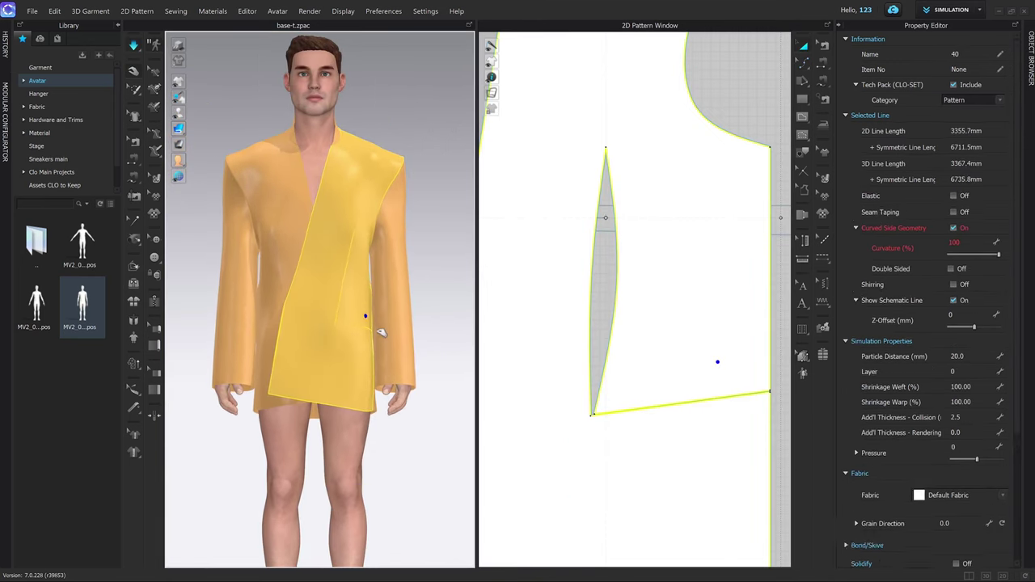
pyautogui.click(391, 206)
pyautogui.click(253, 233)
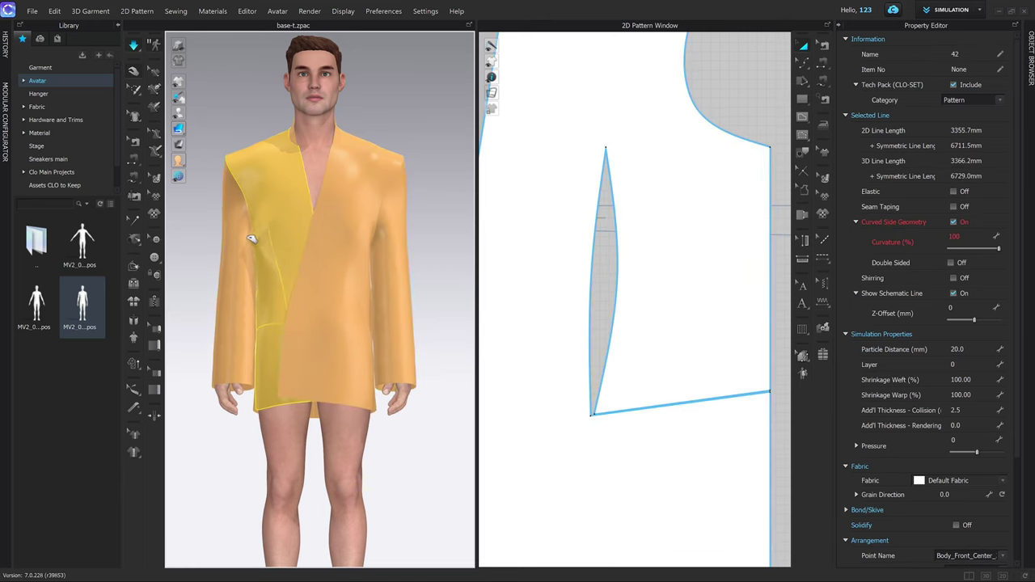
pyautogui.click(366, 293)
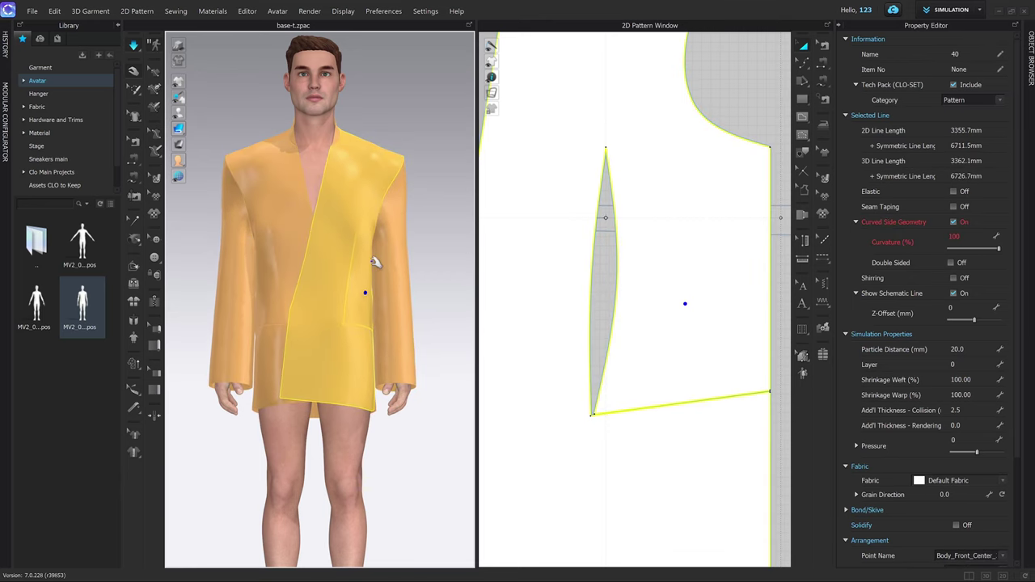
pyautogui.click(366, 222)
pyautogui.press('Escape')
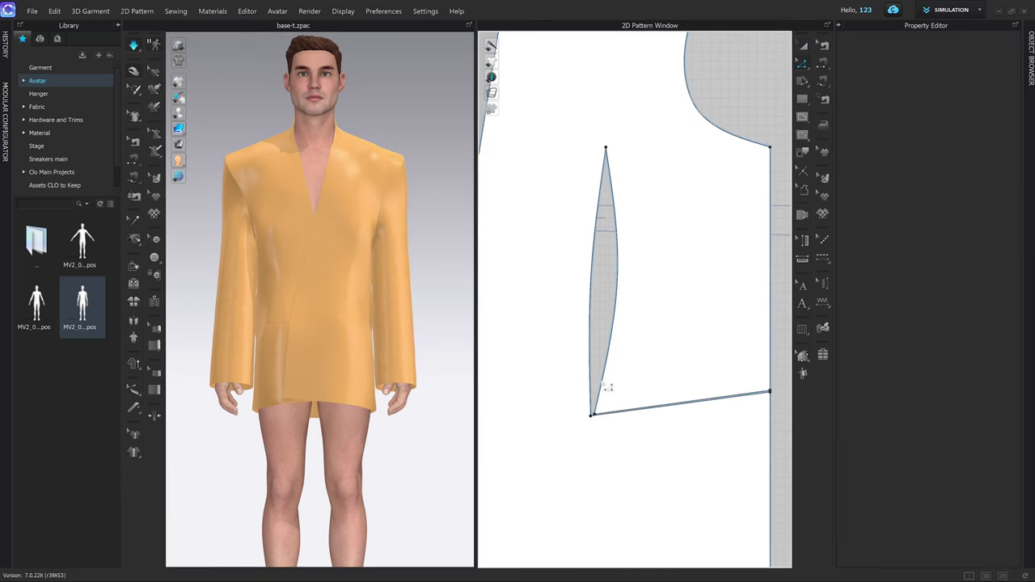
# Step: Narrow the front dart's bottom opening by moving the side-facing leg's lower point toward the opposite leg, and resimulate
pyautogui.scroll(6, 594, 437)
pyautogui.click(577, 422)
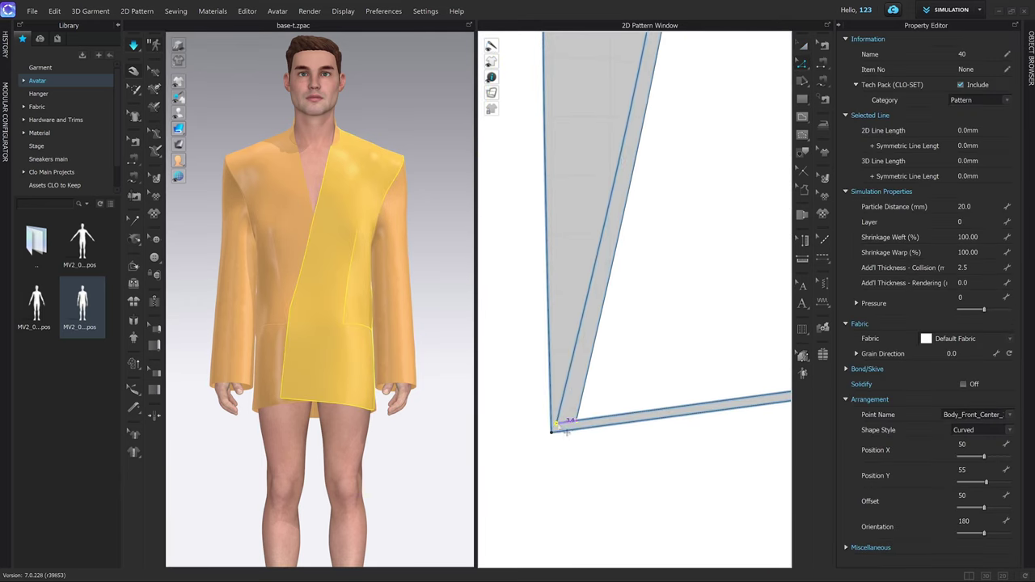
pyautogui.click(553, 417)
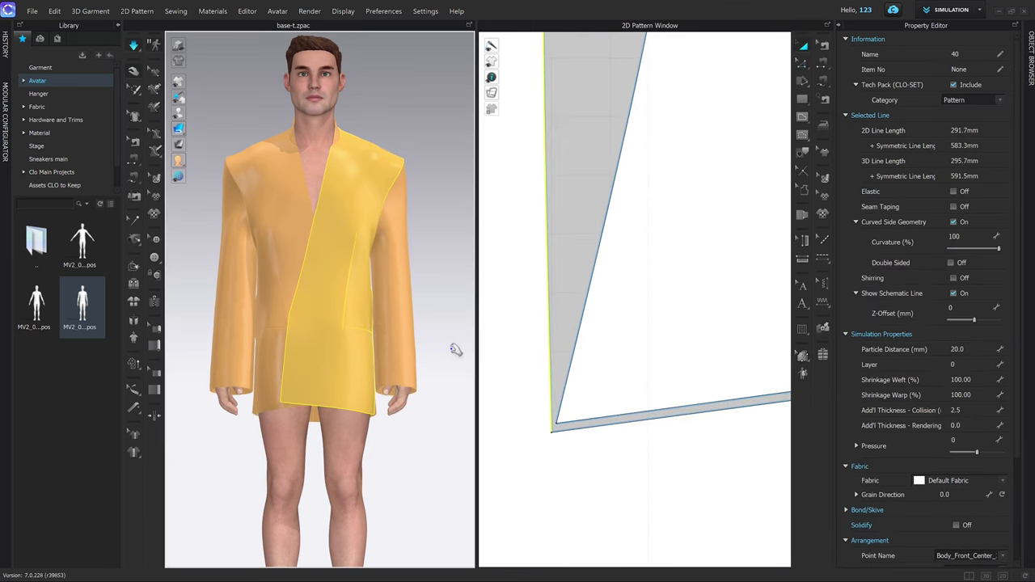
# Step: Shorten the back panel's segment of the upper side seam to 262.8 mm to match the front segment
pyautogui.moveTo(408, 356); pyautogui.dragTo(265, 370, button='right')
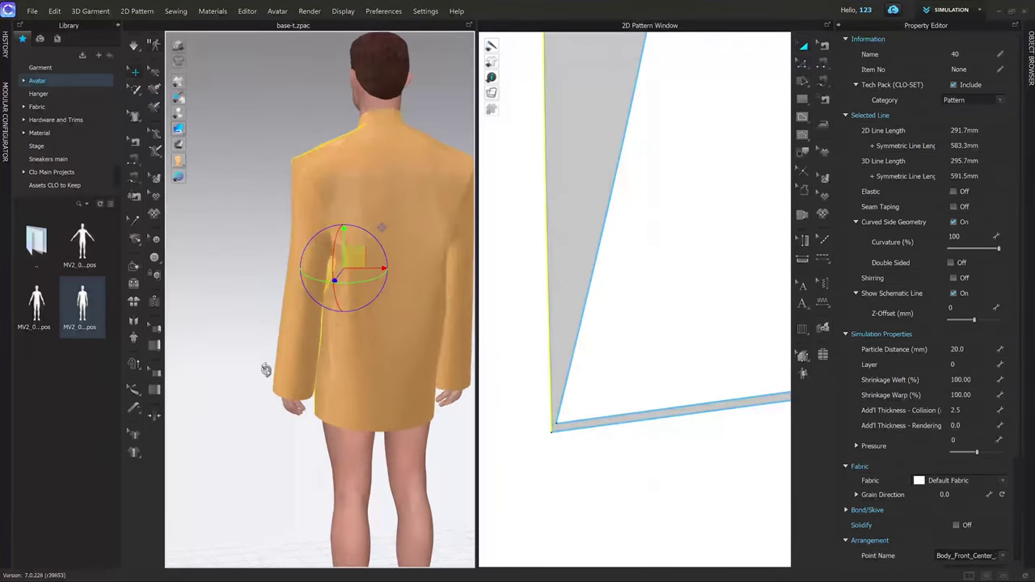
pyautogui.scroll(-8, 623, 363)
pyautogui.press('n')
pyautogui.moveTo(680, 345); pyautogui.dragTo(511, 344, button='middle')
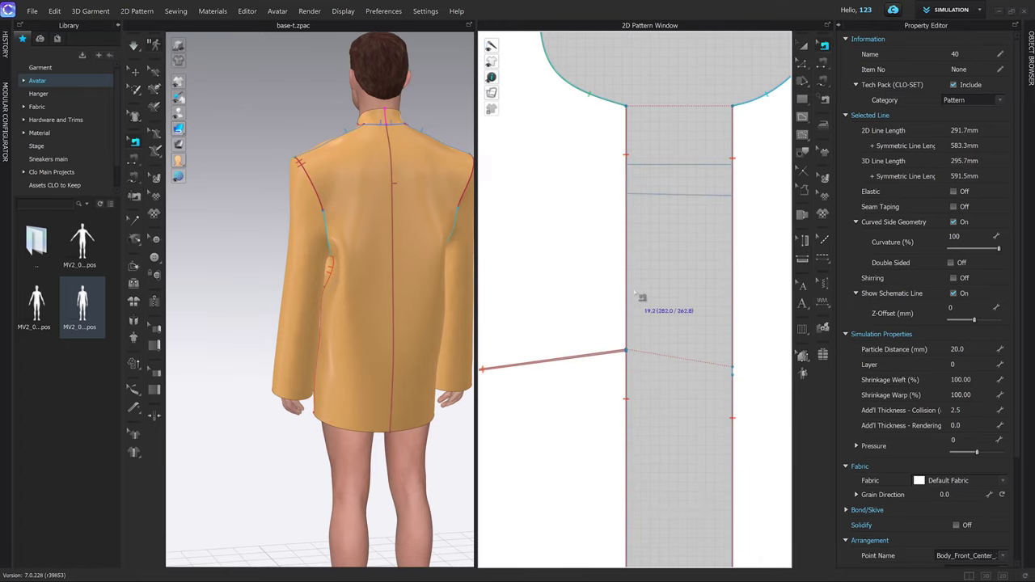
pyautogui.click(626, 293)
pyautogui.moveTo(683, 314); pyautogui.dragTo(654, 343, button='right')
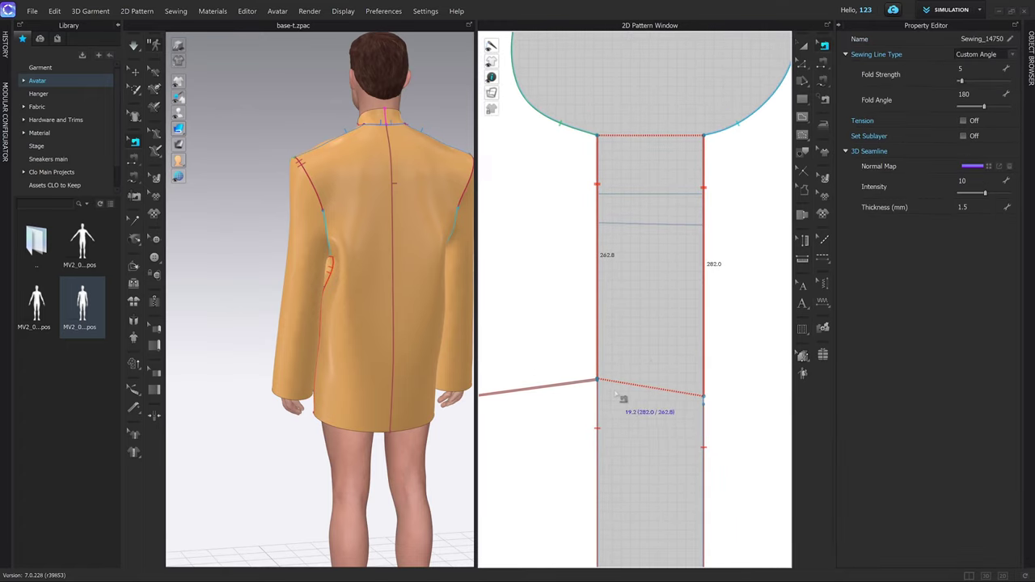
pyautogui.scroll(-3, 612, 486)
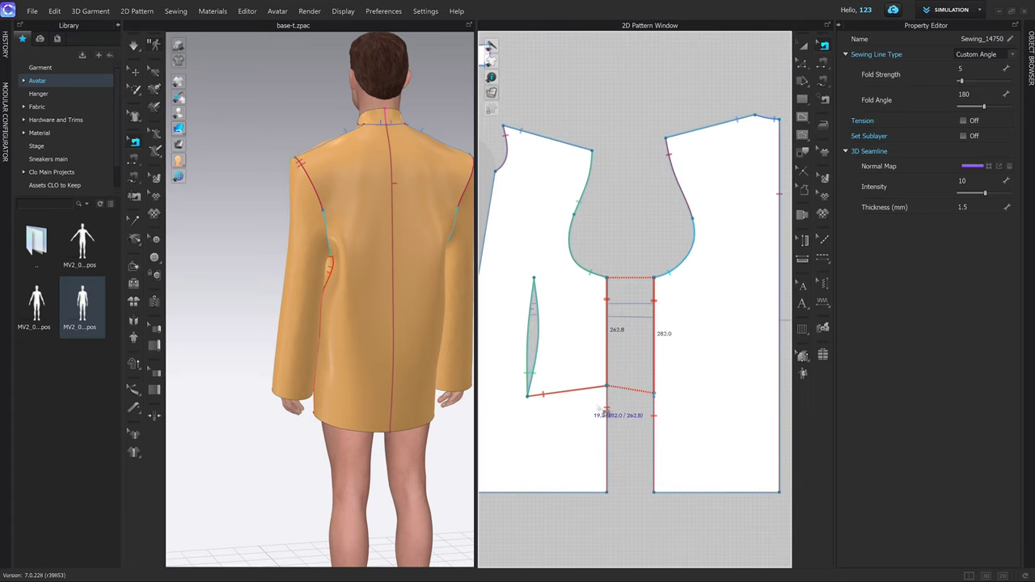
pyautogui.scroll(2, 652, 391)
pyautogui.click(659, 396)
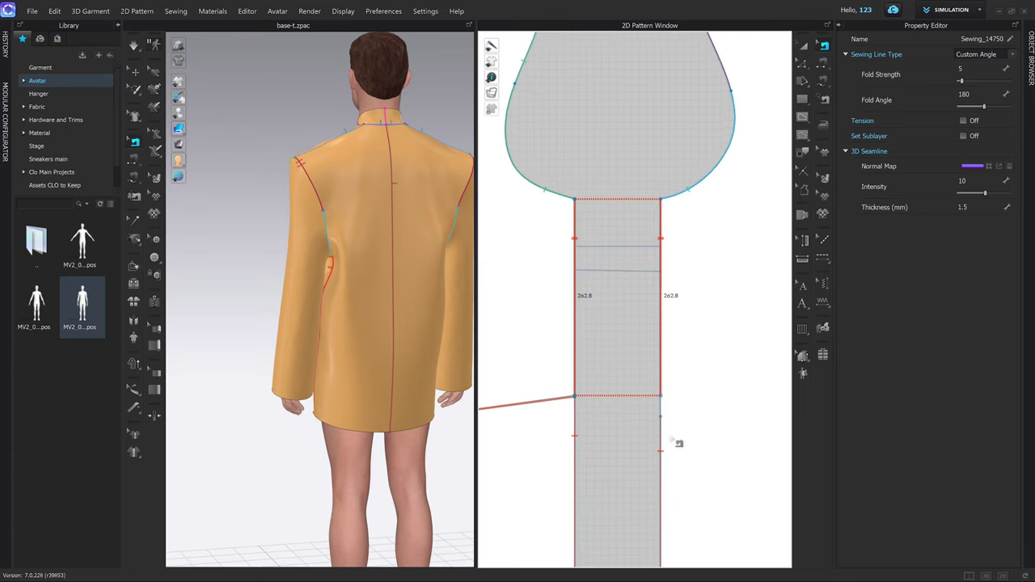
# Step: Extend the back panel's segment of the lower side seam upward to meet the end of the upper seam
pyautogui.moveTo(673, 436); pyautogui.dragTo(673, 358, button='middle')
pyautogui.click(662, 374)
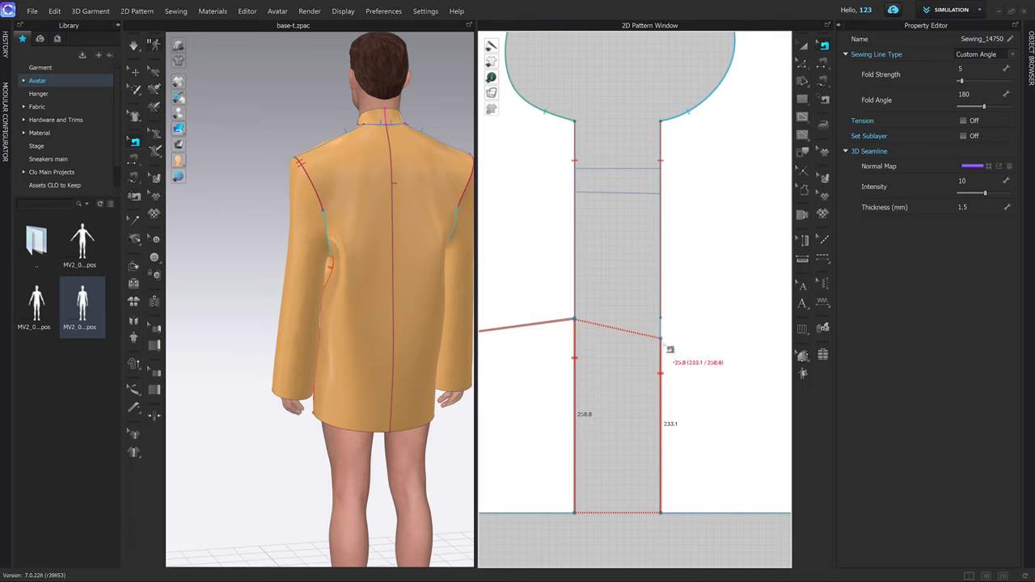
pyautogui.scroll(3, 662, 339)
pyautogui.moveTo(660, 338); pyautogui.dragTo(659, 303)
# Step: Simulate the jacket with the corrected side seams and tug the back panels, a sleeve and the shoulders into place
pyautogui.press('a')
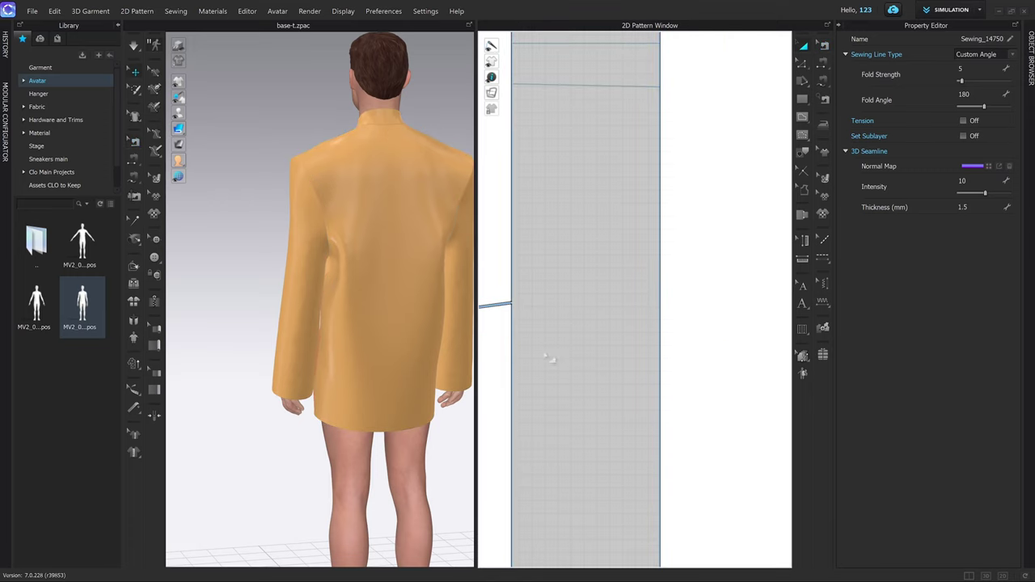
pyautogui.click(323, 350)
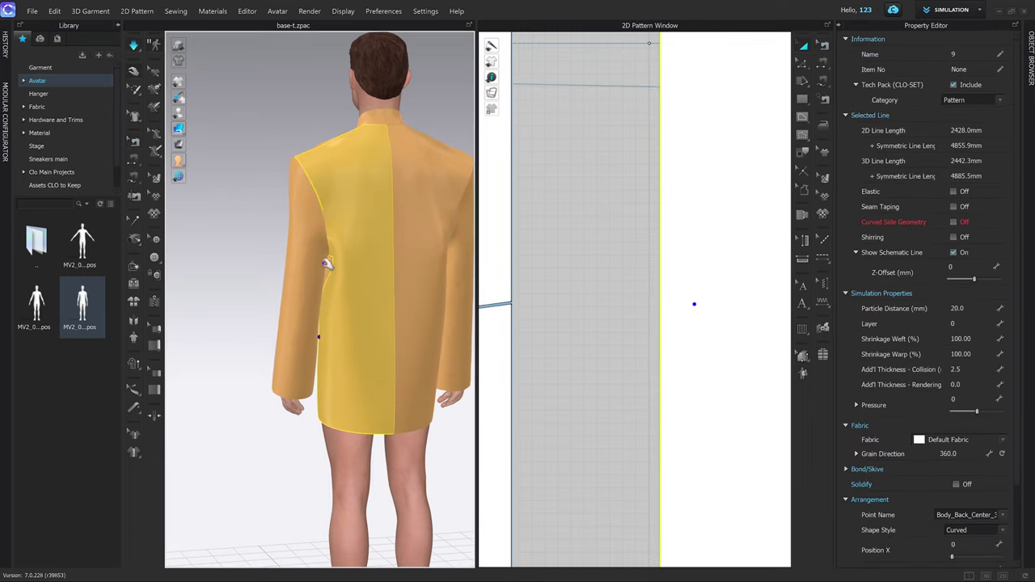
pyautogui.click(465, 255)
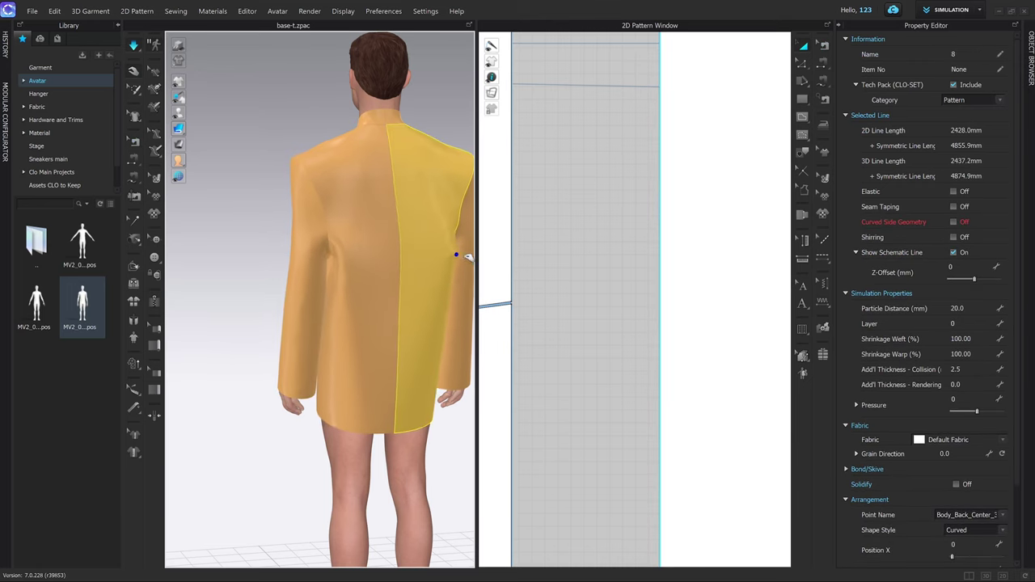
pyautogui.press('2')
pyautogui.scroll(4, 388, 268)
pyautogui.moveTo(379, 242); pyautogui.dragTo(365, 343, button='middle')
pyautogui.click(403, 201)
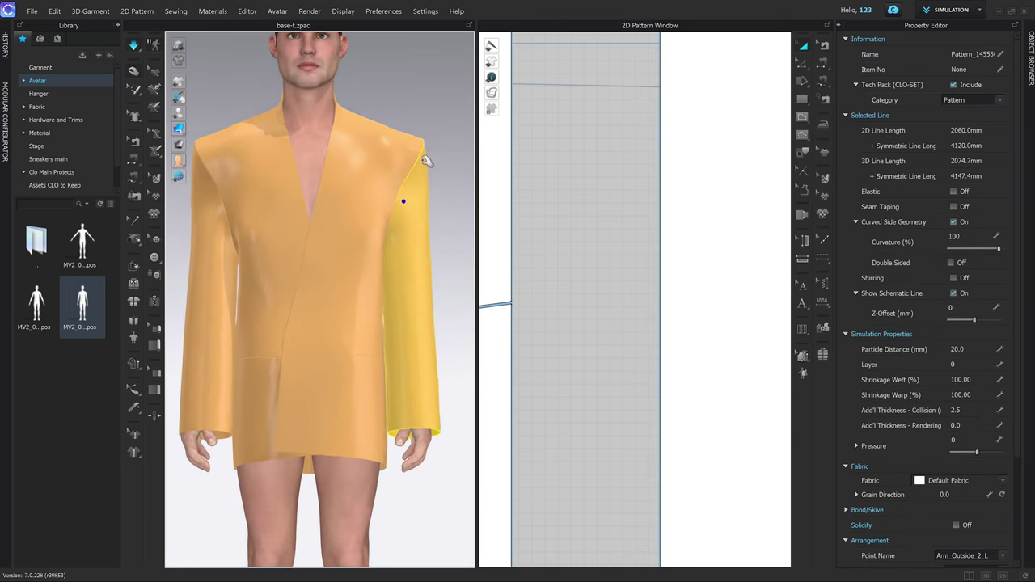
pyautogui.click(417, 141)
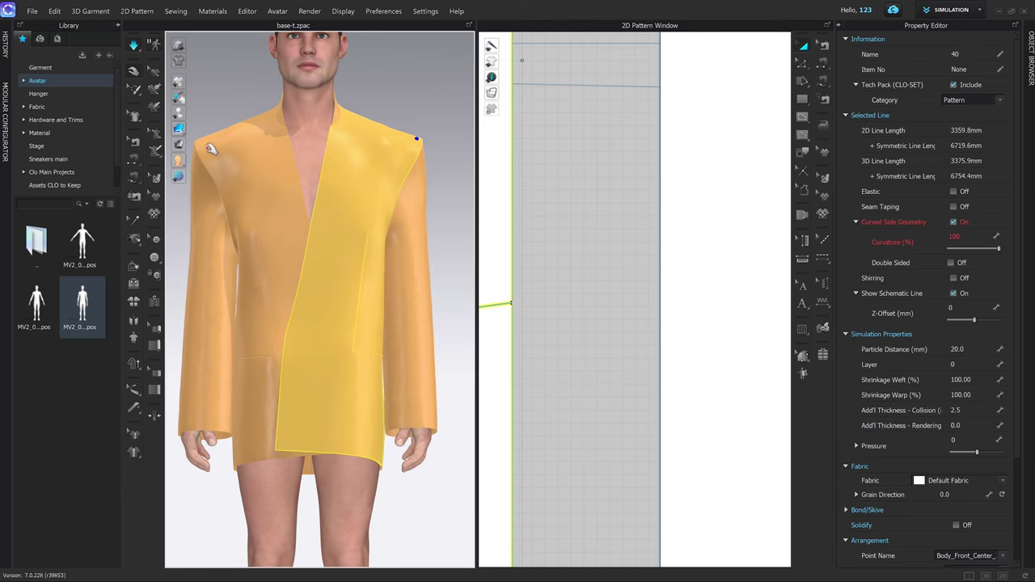
pyautogui.moveTo(207, 148); pyautogui.dragTo(203, 107)
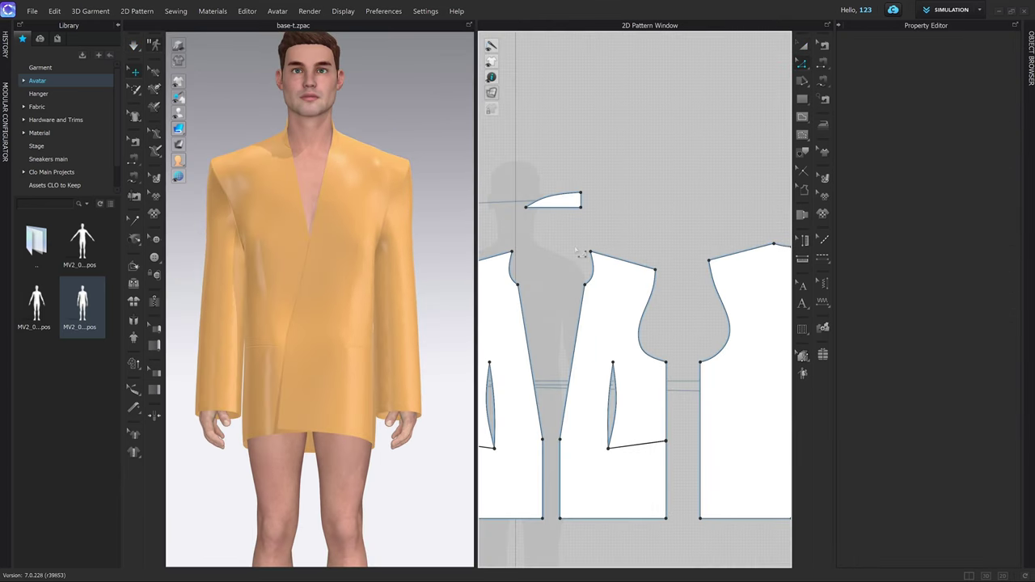
# Step: Split the curved edge of the collar piece into two lines, making the segment nearest the pointed tip 70 mm long
pyautogui.scroll(5, 351, 208)
pyautogui.moveTo(351, 199)
pyautogui.mouseDown(button='right')
pyautogui.moveTo(331, 249)
pyautogui.moveTo(354, 187)
pyautogui.mouseUp(button='right')
pyautogui.click(347, 160)
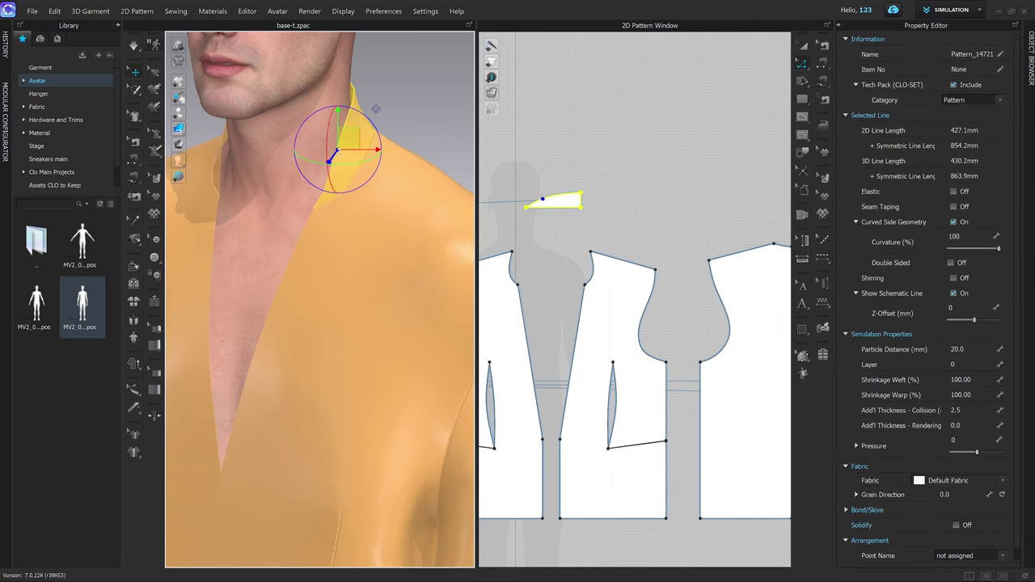
pyautogui.moveTo(343, 167)
pyautogui.mouseDown(button='right')
pyautogui.moveTo(306, 163)
pyautogui.moveTo(329, 164)
pyautogui.mouseUp(button='right')
pyautogui.scroll(5, 550, 183)
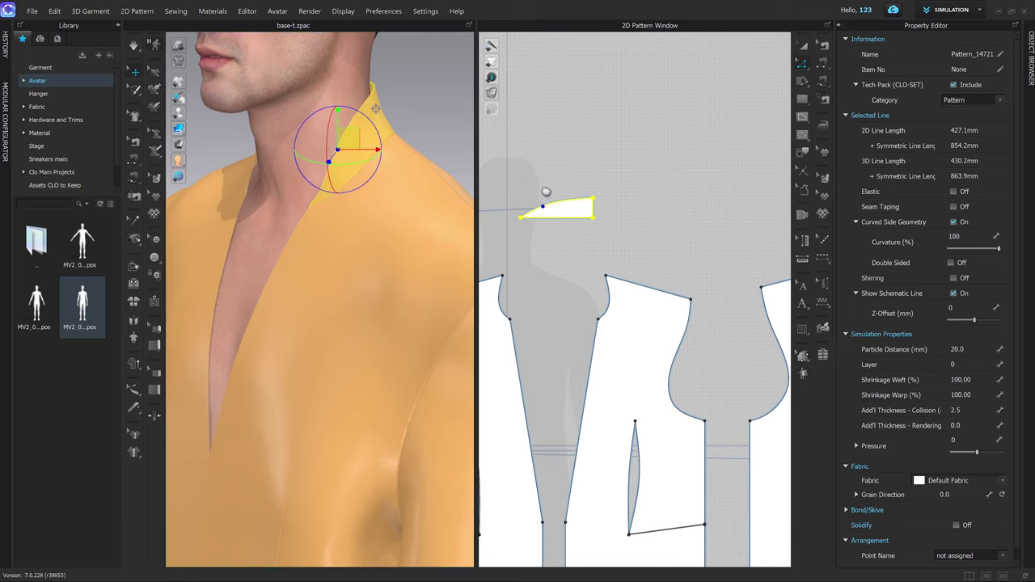
pyautogui.click(563, 218)
pyautogui.press('x')
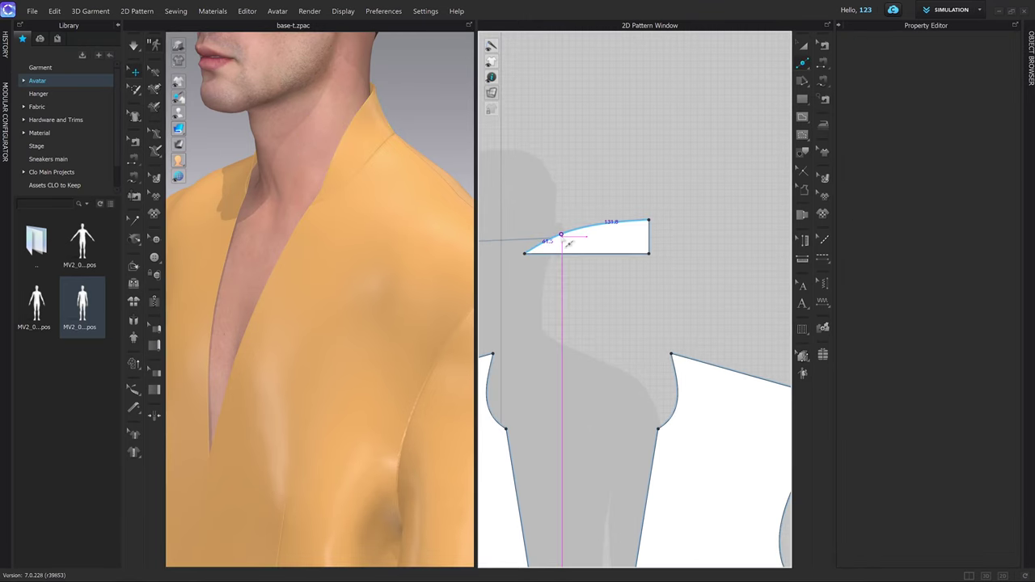
pyautogui.rightClick(563, 234)
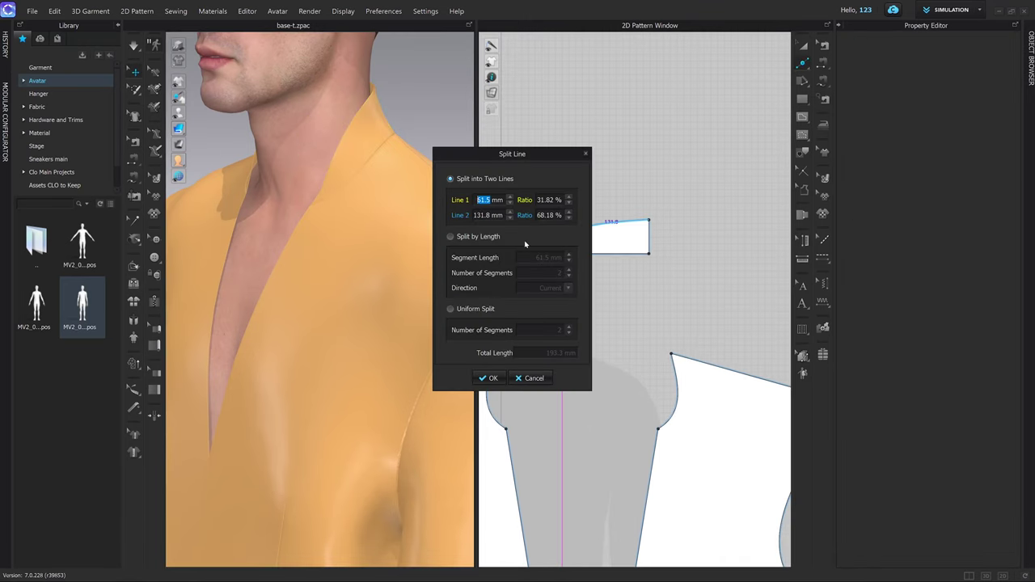
pyautogui.click(491, 377)
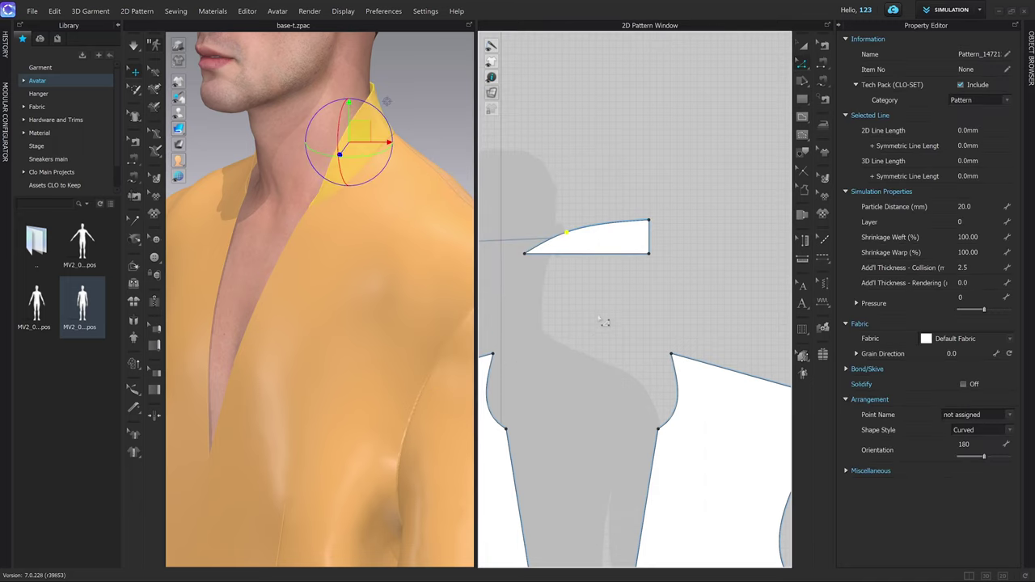
pyautogui.click(606, 320)
# Step: Measure the combined length of the collar's short curved segment and the slanted front opening edge
pyautogui.scroll(-5, 606, 299)
pyautogui.scroll(5, 605, 288)
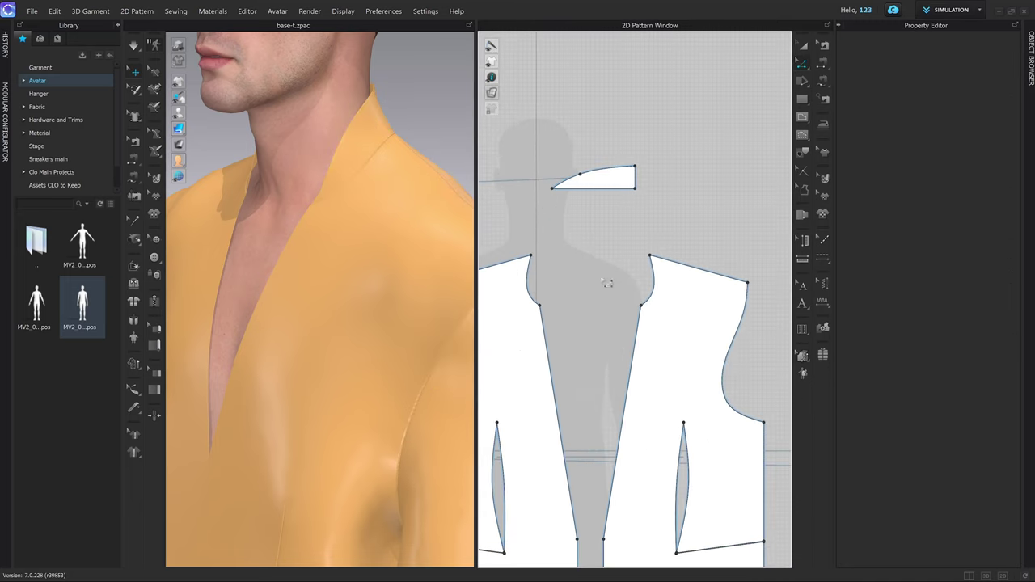
pyautogui.click(594, 146)
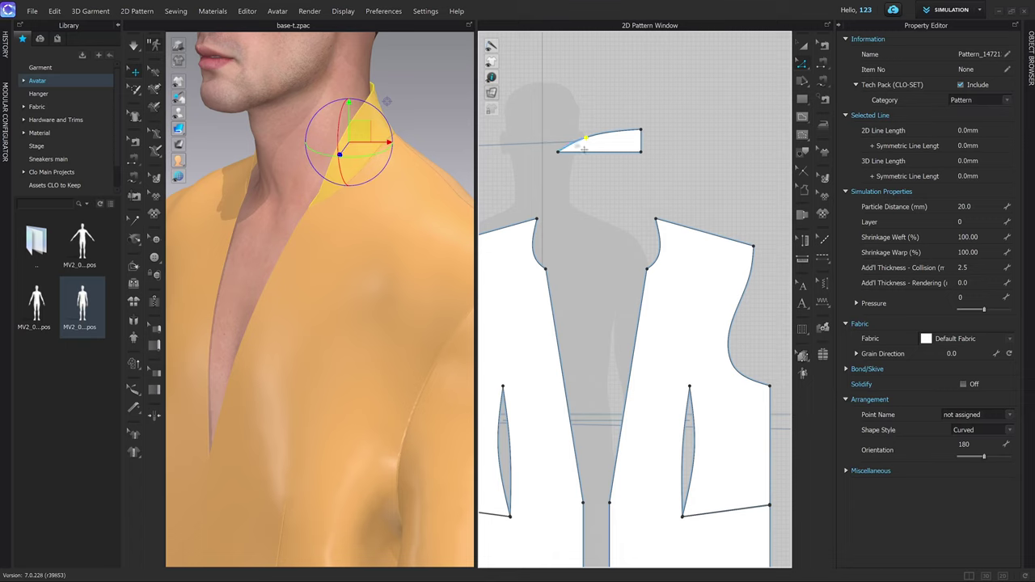
pyautogui.moveTo(585, 453); pyautogui.dragTo(584, 368, button='middle')
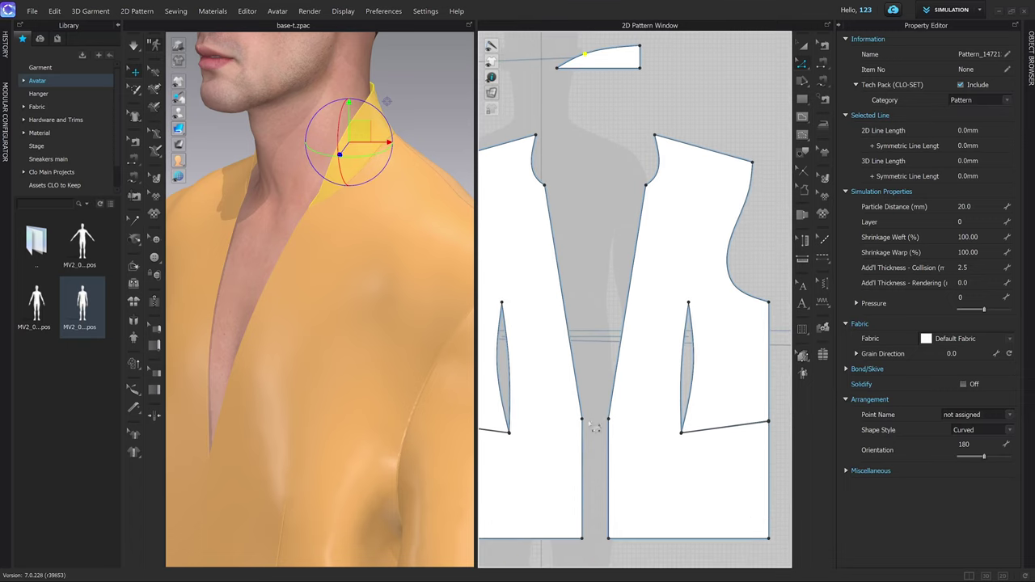
pyautogui.click(572, 61)
pyautogui.click(555, 242)
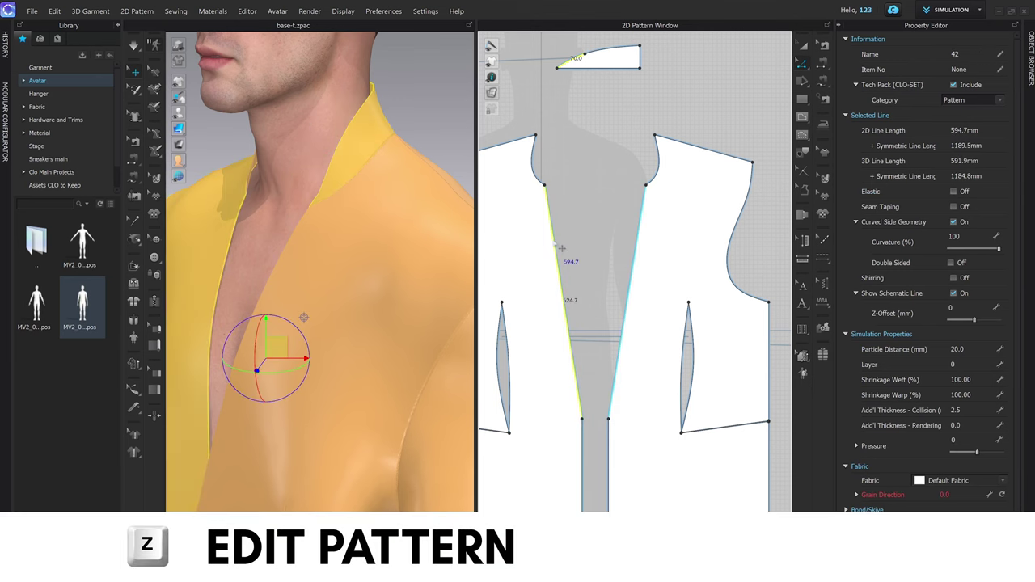
# Step: Create a rectangular pattern piece 594.7 mm wide in the empty area below the jacket pieces
pyautogui.scroll(-5, 574, 252)
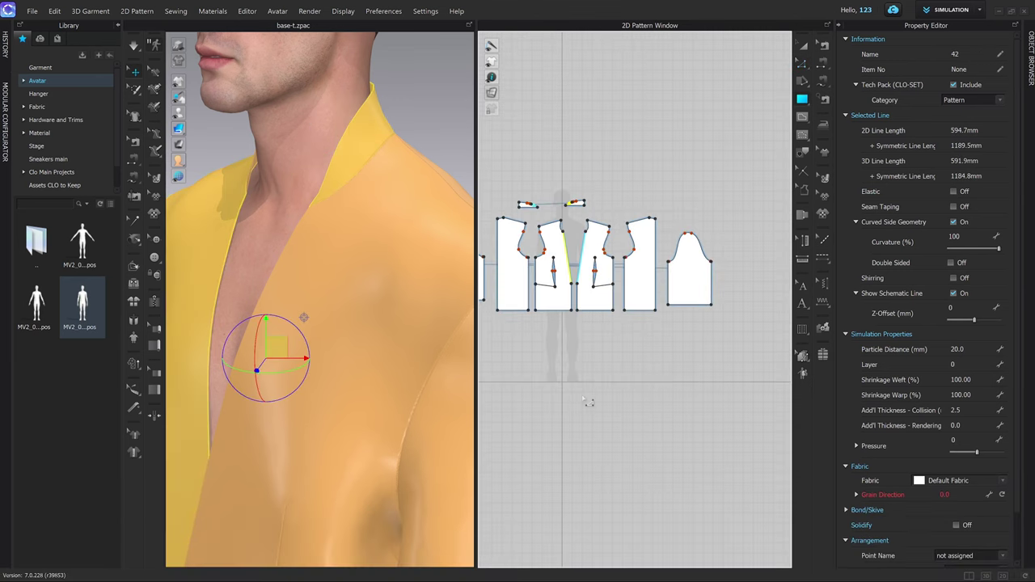
pyautogui.press('s')
pyautogui.click(580, 397)
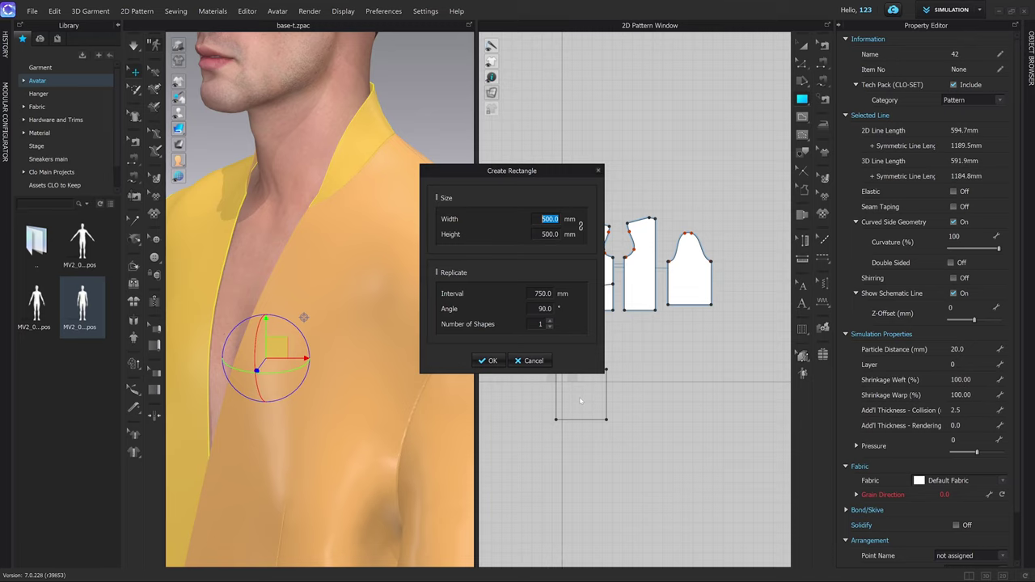
pyautogui.write('594.7')
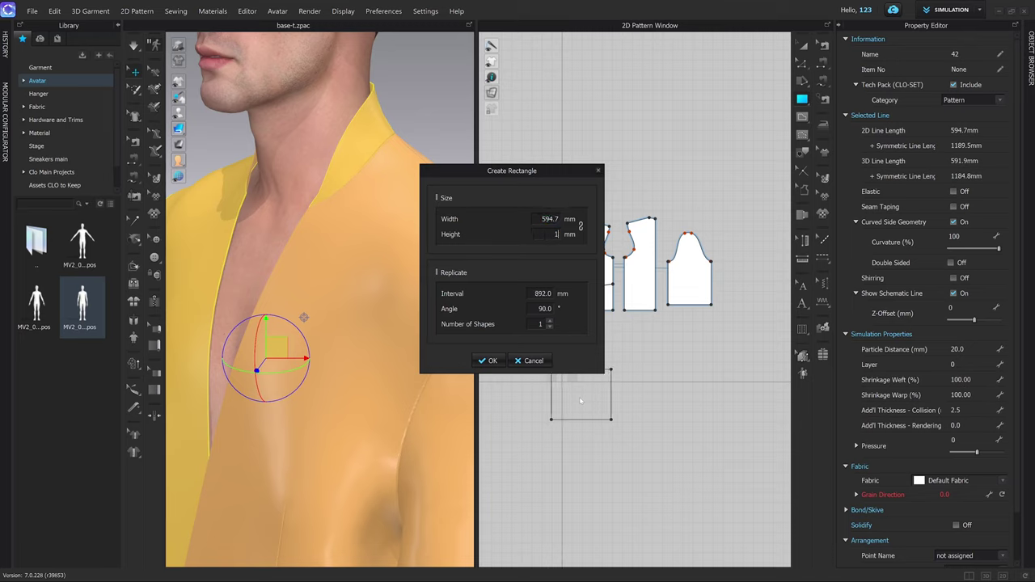
pyautogui.press('Return')
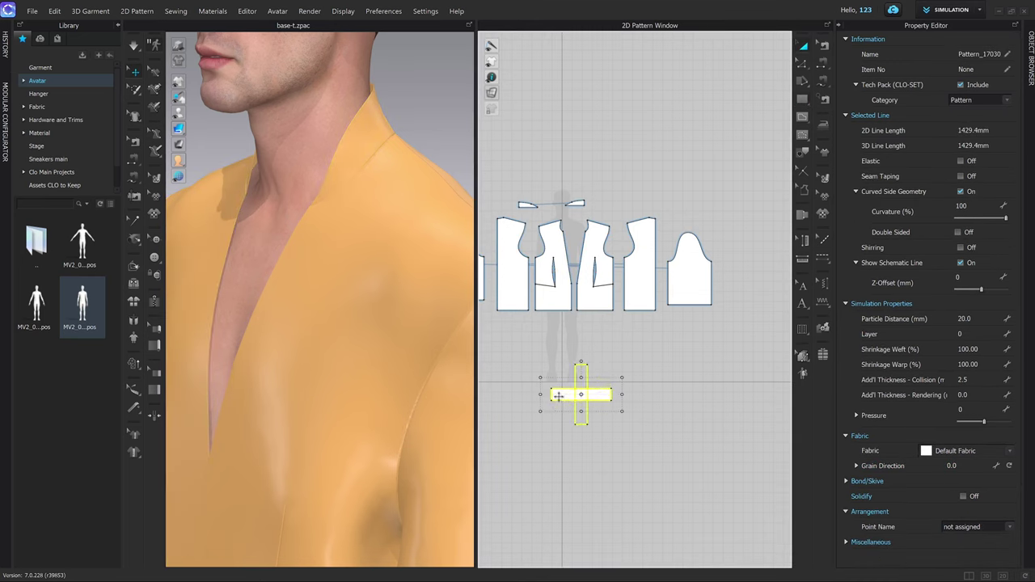
# Step: Rotate the new rectangular piece 90 degrees and place it upright just below the two front panels
pyautogui.keyDown('shift'); pyautogui.moveTo(558, 397); pyautogui.dragTo(565, 394); pyautogui.keyUp('shift')
pyautogui.click(615, 351)
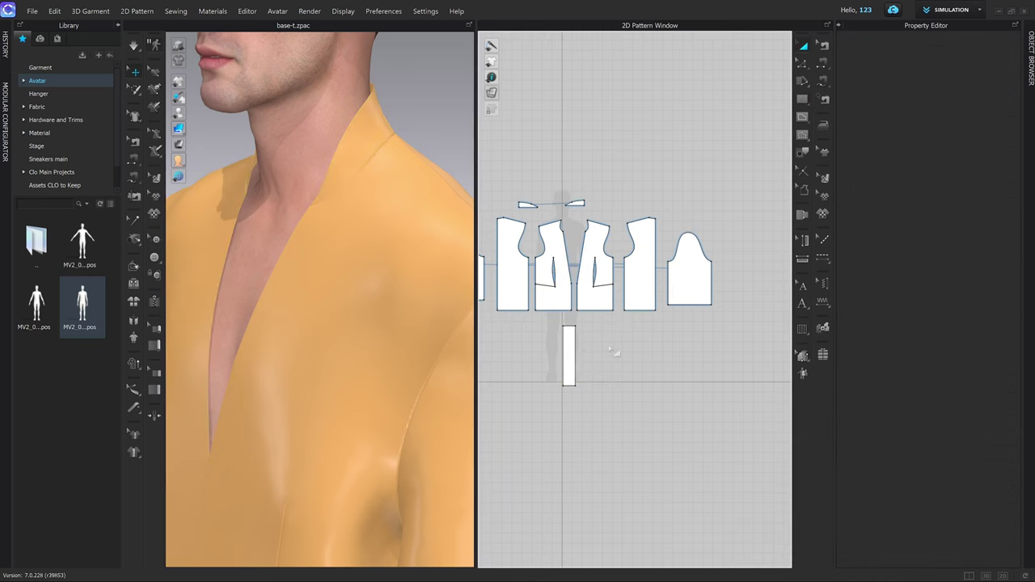
# Step: Free-sew the strip's full left long edge to the collar's 70 mm curved segment and the adjoining slanted front opening edge
pyautogui.scroll(4, 603, 343)
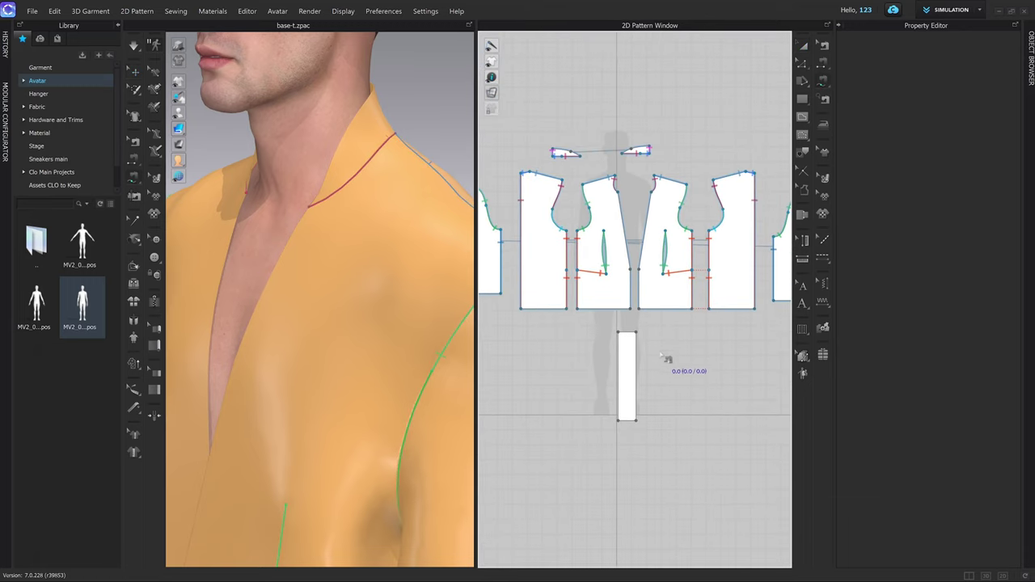
pyautogui.scroll(2, 633, 409)
pyautogui.click(608, 298)
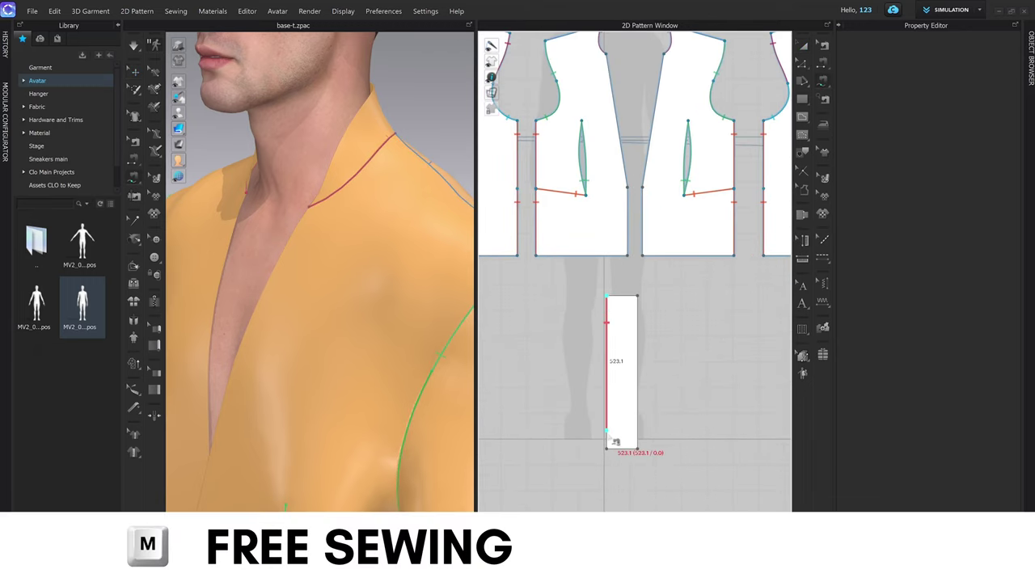
pyautogui.click(609, 450)
pyautogui.scroll(-3, 618, 306)
pyautogui.scroll(4, 578, 133)
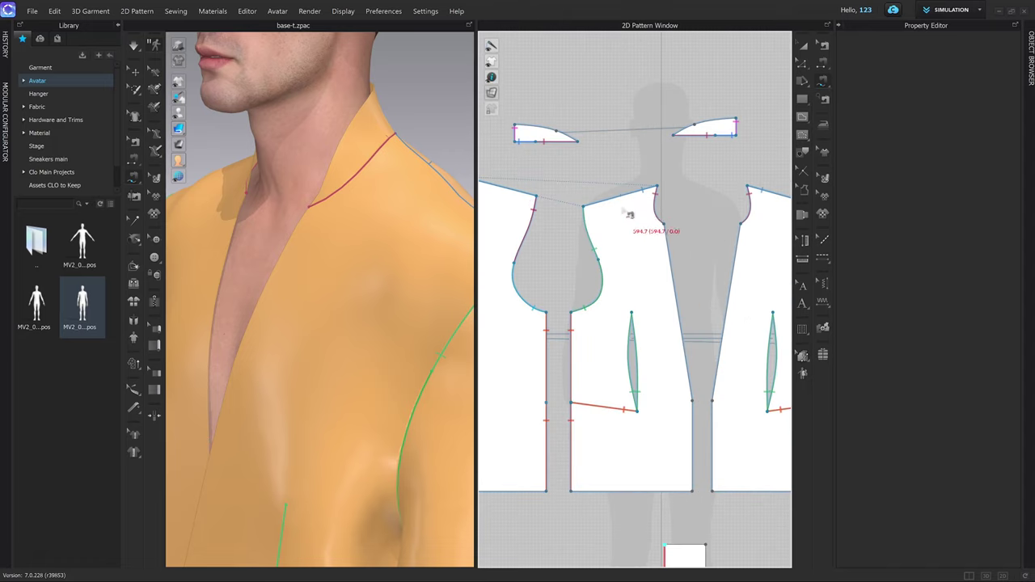
pyautogui.click(566, 142)
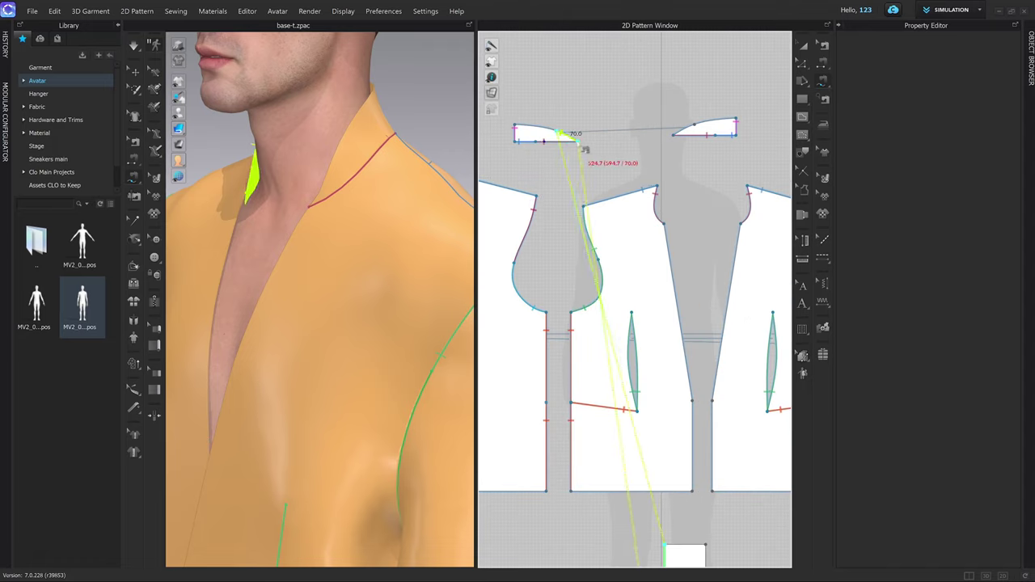
pyautogui.click(664, 224)
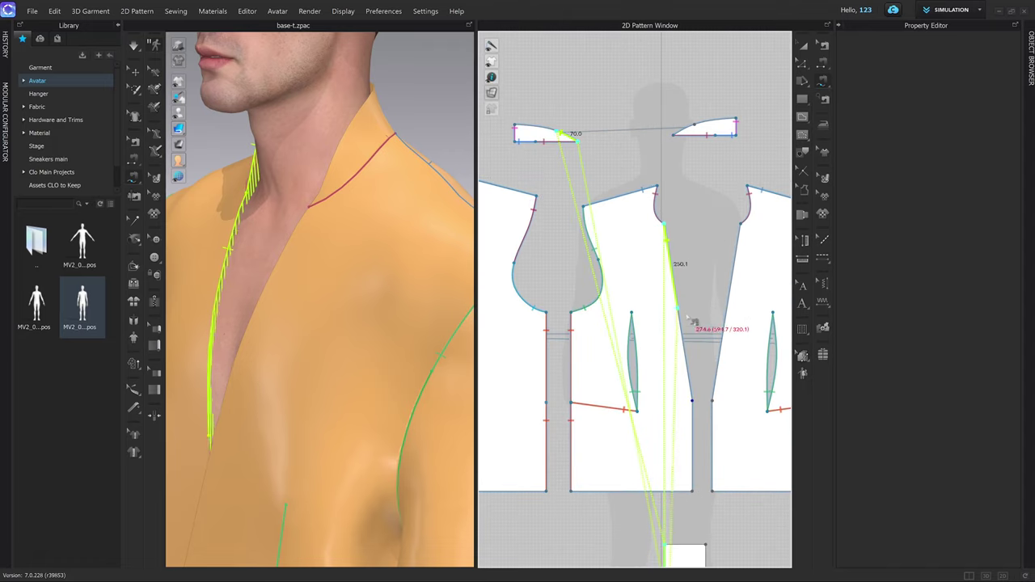
pyautogui.click(693, 399)
pyautogui.scroll(-5, 688, 409)
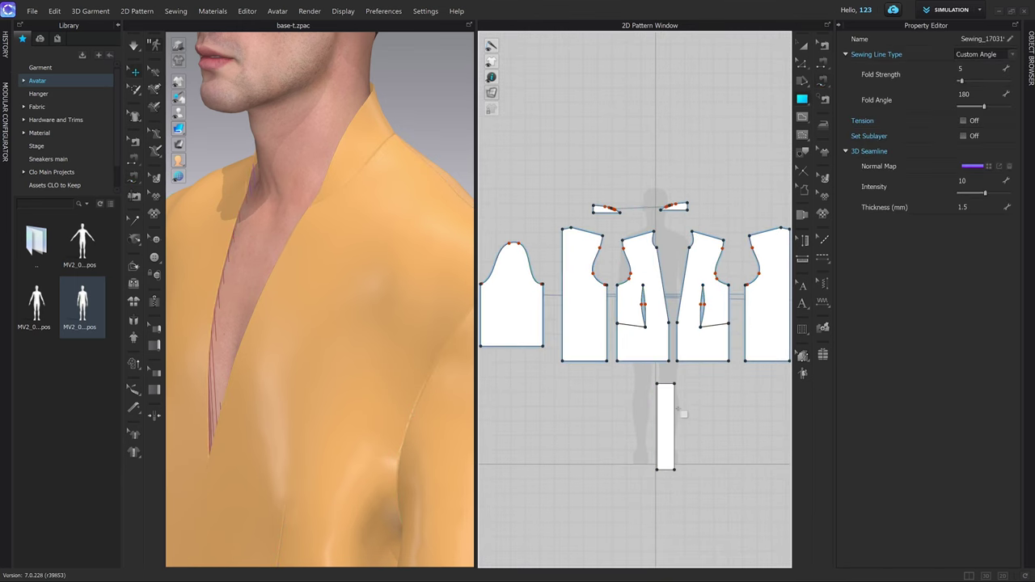
# Step: Move the strip onto the jacket's front opening in 3D with Superimpose (Under)
pyautogui.scroll(-10, 346, 302)
pyautogui.rightClick(343, 496)
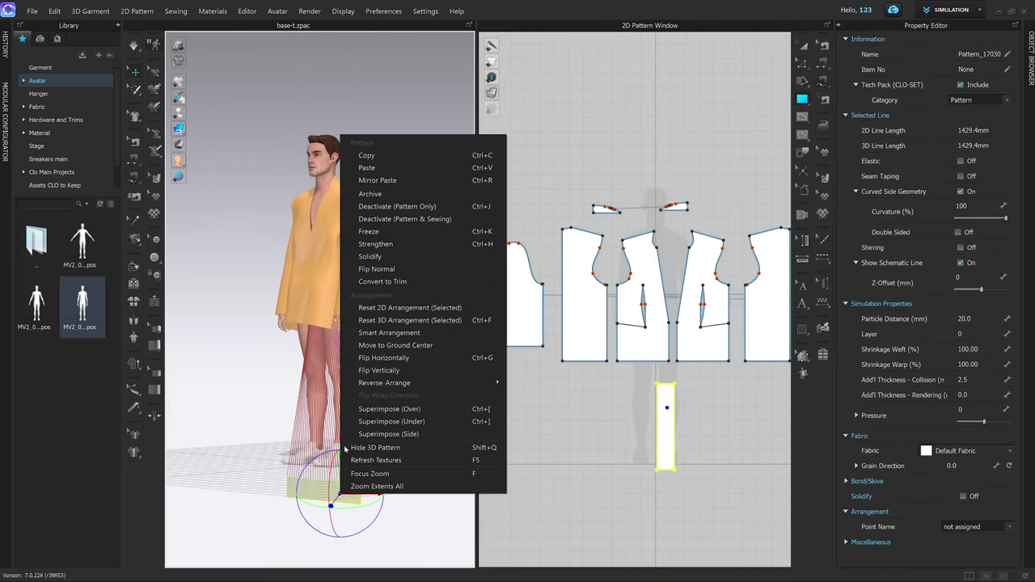
pyautogui.click(391, 421)
pyautogui.scroll(3, 385, 292)
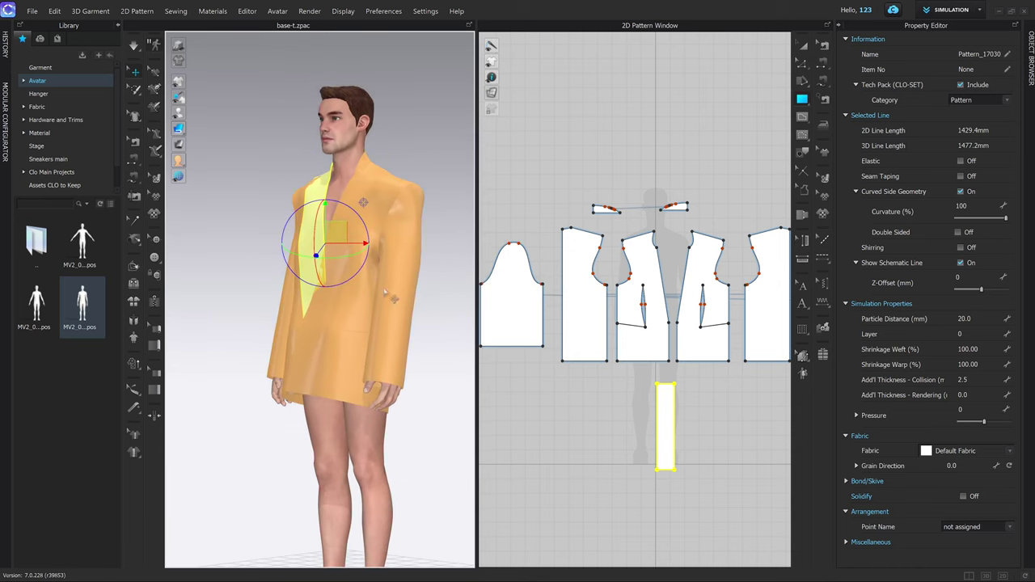
pyautogui.scroll(3, 386, 292)
# Step: Delete the strip's lower outer corner point to turn it into a triangle tapering to the bottom of its sewn edge
pyautogui.press('2')
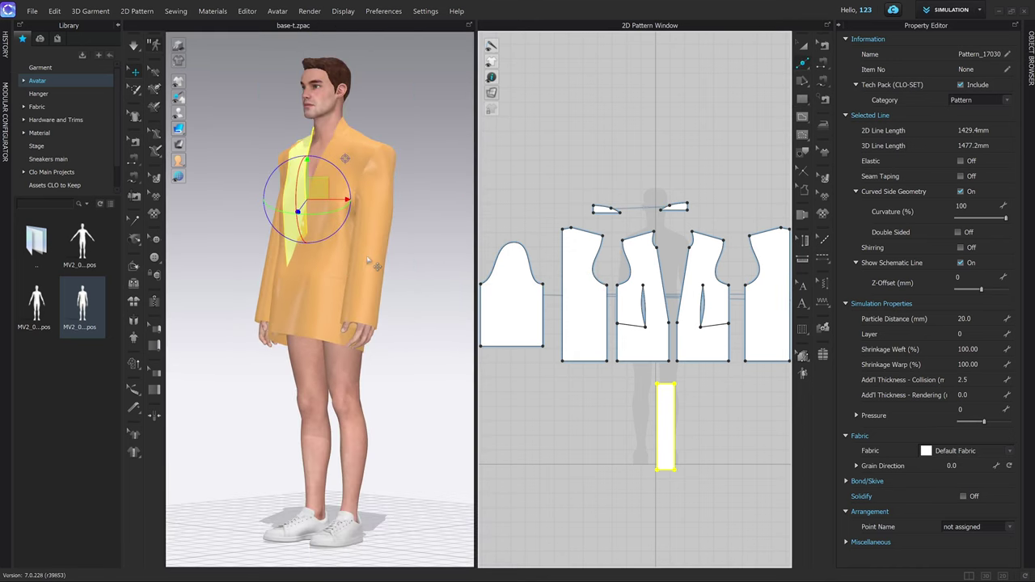
pyautogui.scroll(4, 366, 257)
pyautogui.moveTo(368, 220); pyautogui.dragTo(359, 328, button='middle')
pyautogui.click(683, 491)
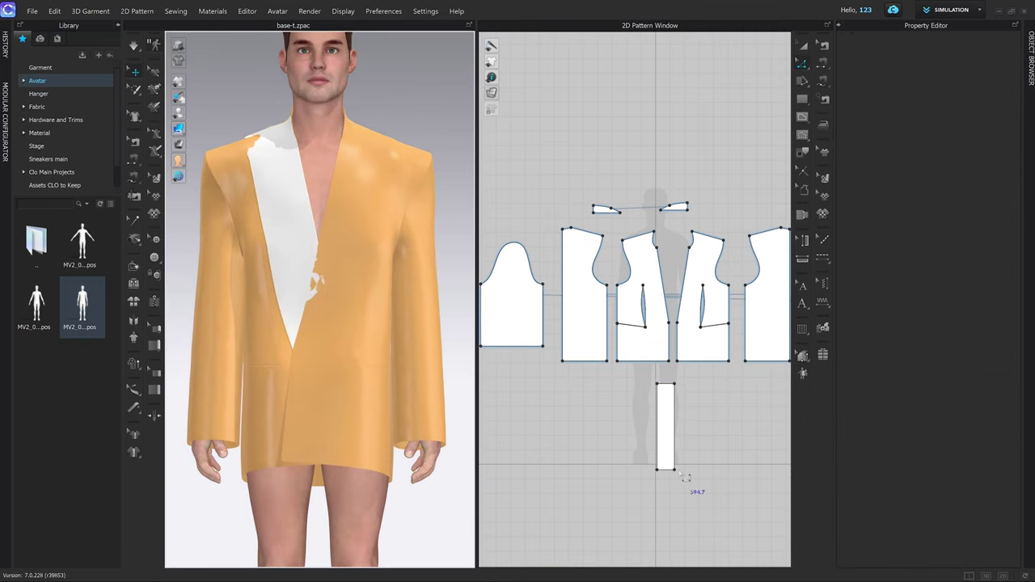
pyautogui.click(682, 477)
pyautogui.press('z')
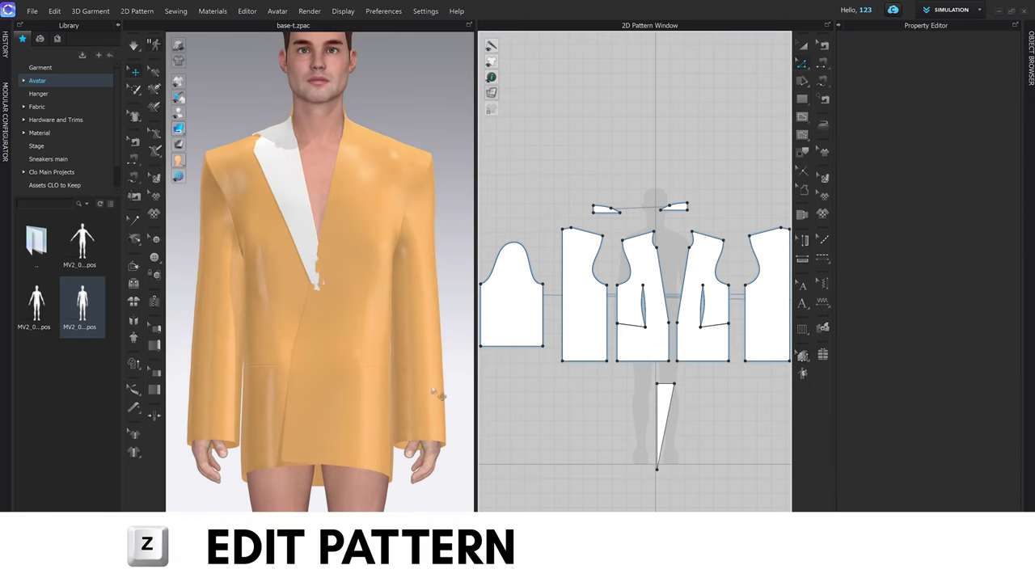
# Step: Simulate the jacket to settle the triangular piece, and flip its normal so the orange fabric side faces outward
pyautogui.scroll(2, 297, 190)
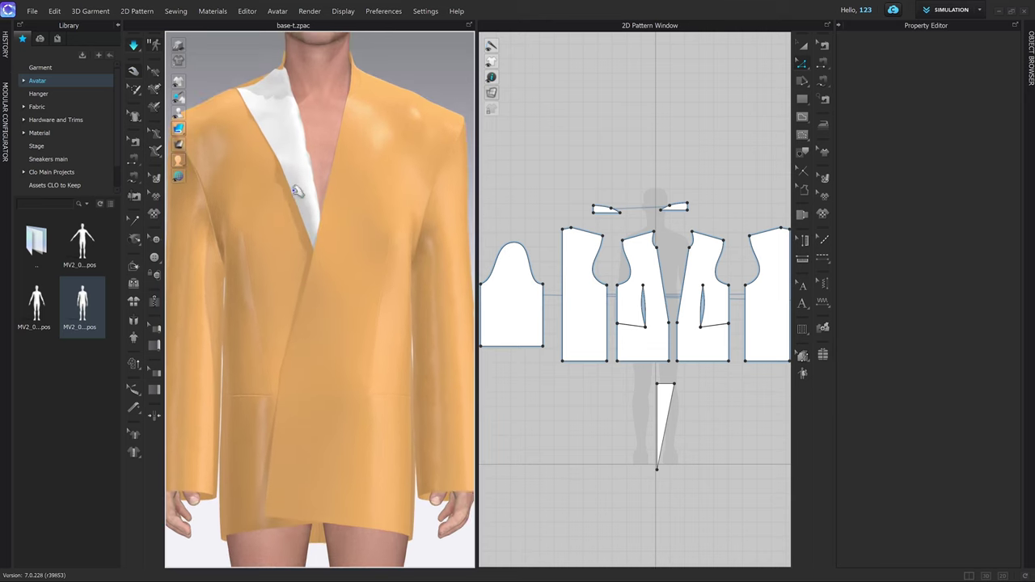
pyautogui.scroll(-1, 297, 191)
pyautogui.click(297, 194)
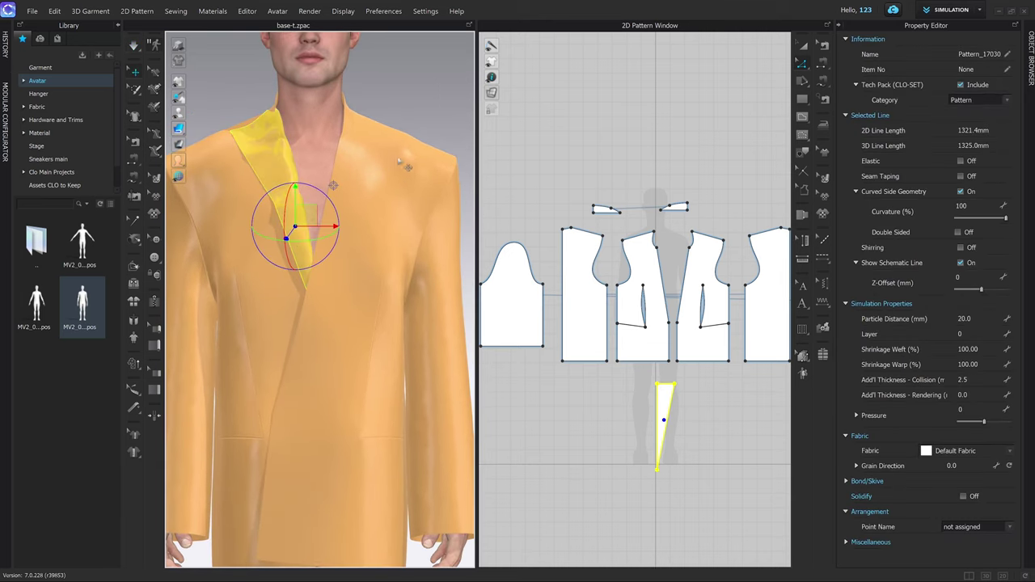
pyautogui.press('Escape')
# Step: Set the sewing line type to Turned for the seams joining the triangle to the front opening and collar
pyautogui.scroll(3, 670, 424)
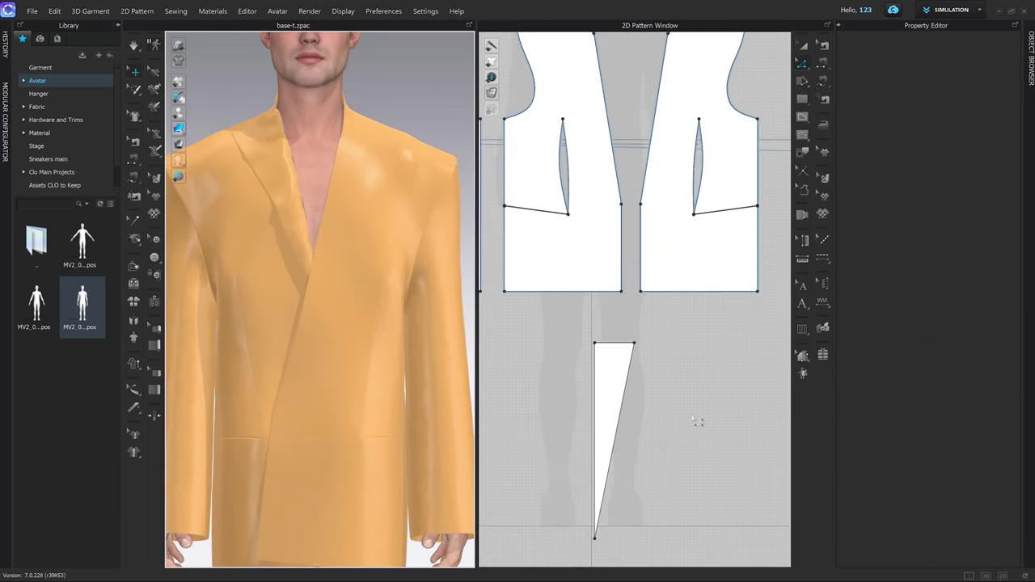
pyautogui.press('b')
pyautogui.click(603, 394)
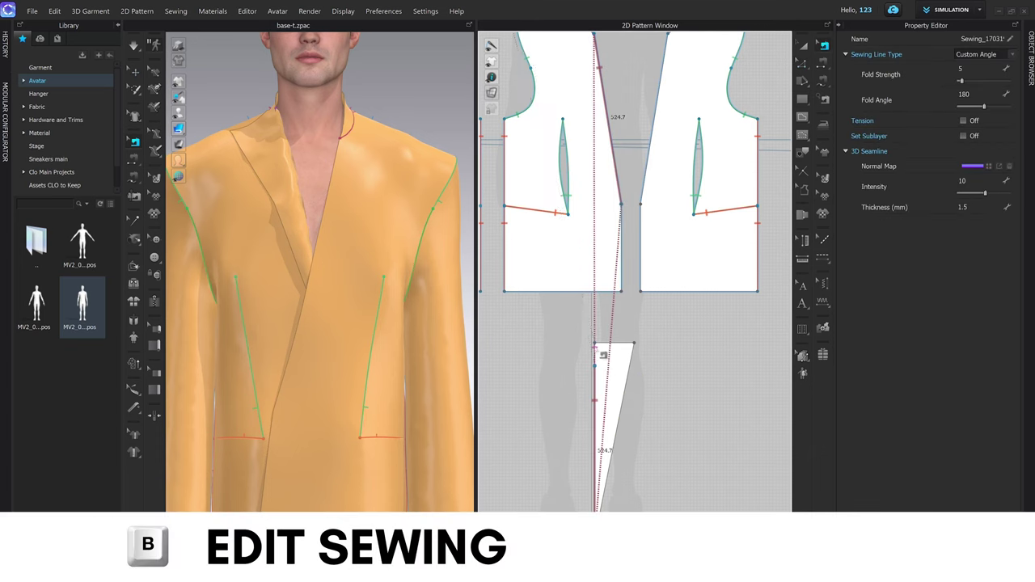
pyautogui.click(996, 55)
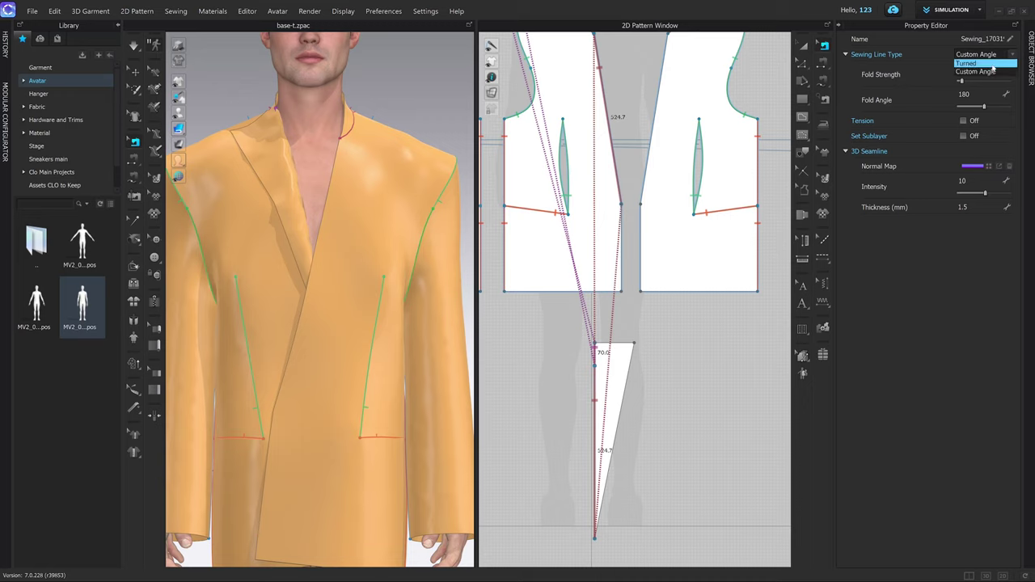
pyautogui.click(982, 73)
pyautogui.click(700, 357)
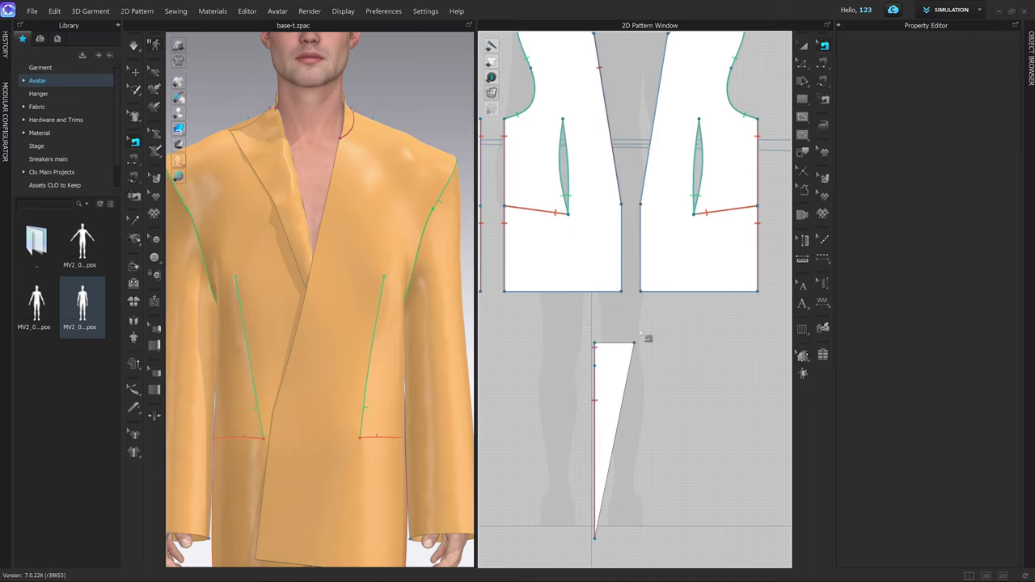
# Step: Select the triangular lapel piece and simulate the garment to settle it flat against the chest
pyautogui.press('a')
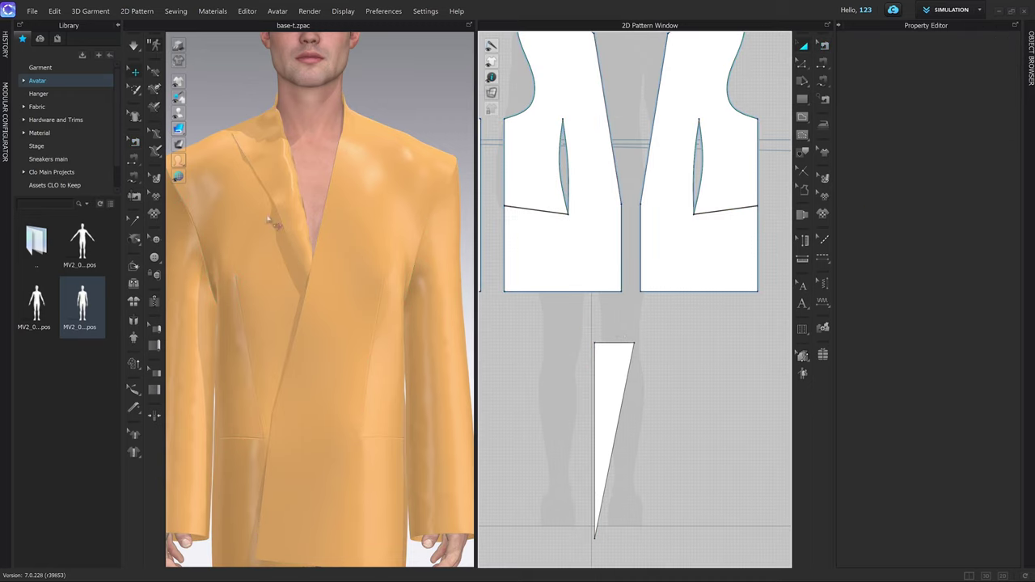
pyautogui.click(607, 411)
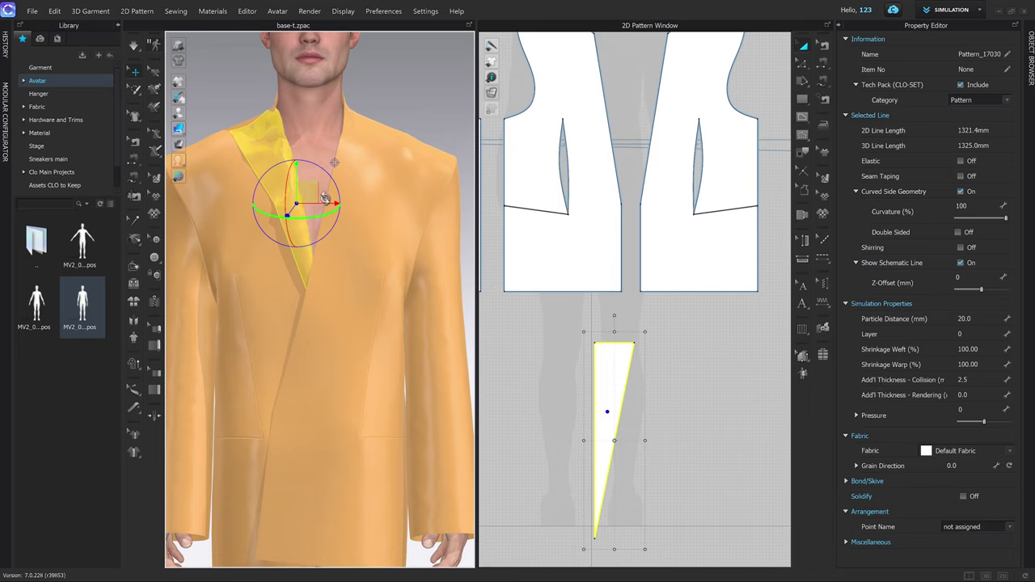
pyautogui.press('space')
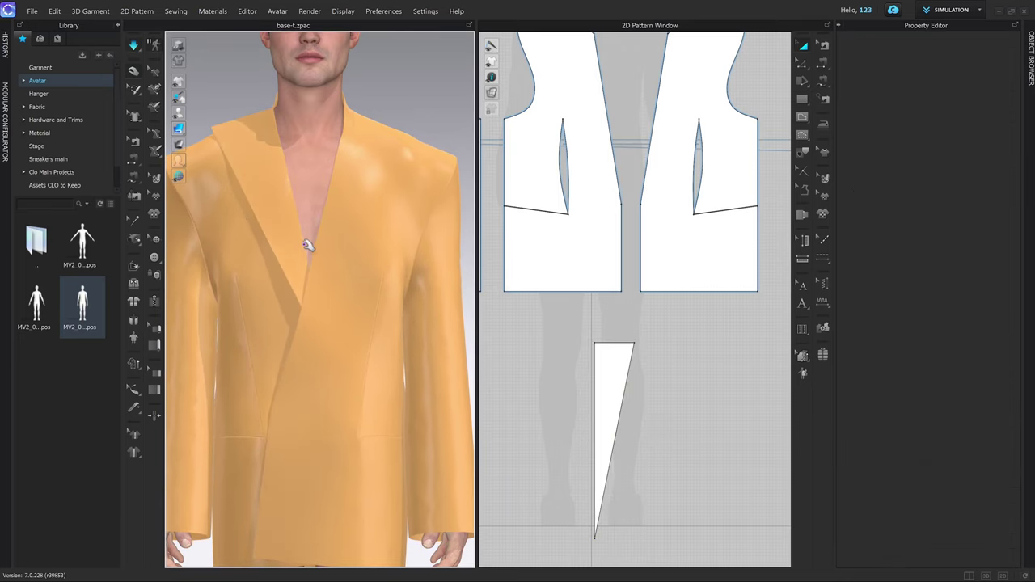
# Step: Pull the lapel's upper outer corner down and outward to widen the piece and slant its top edge
pyautogui.scroll(-3, 594, 283)
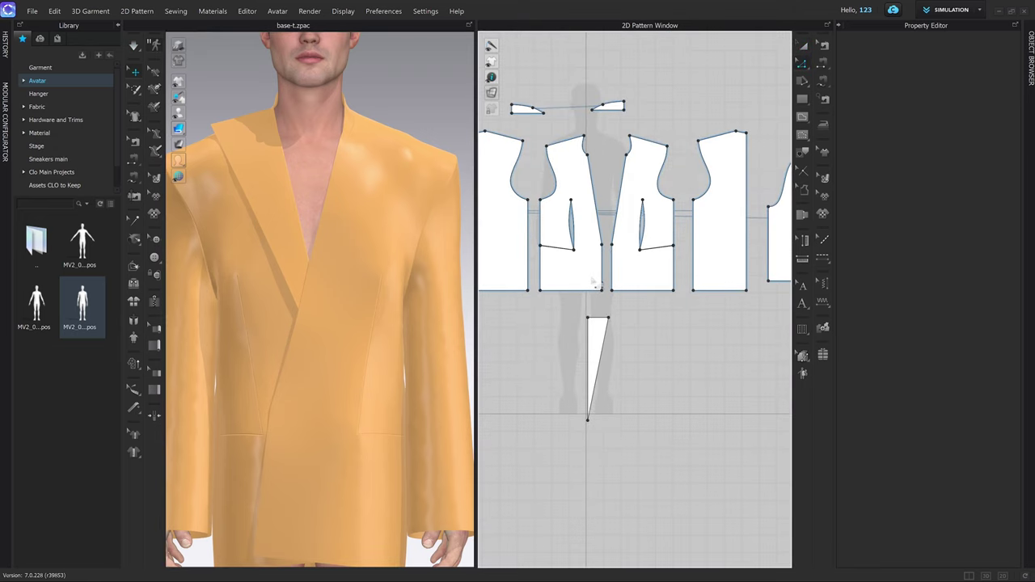
pyautogui.scroll(4, 633, 331)
pyautogui.moveTo(624, 338); pyautogui.dragTo(681, 252, button='middle')
pyautogui.moveTo(636, 208); pyautogui.dragTo(639, 243)
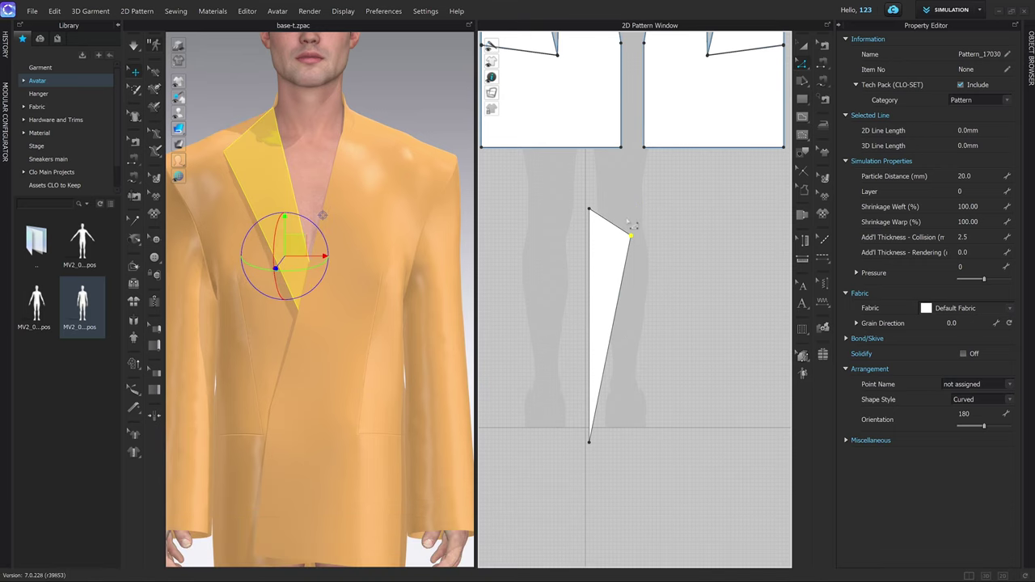
pyautogui.scroll(2, 633, 225)
pyautogui.moveTo(647, 214); pyautogui.dragTo(653, 230)
pyautogui.hotkey('ctrl', 'z')
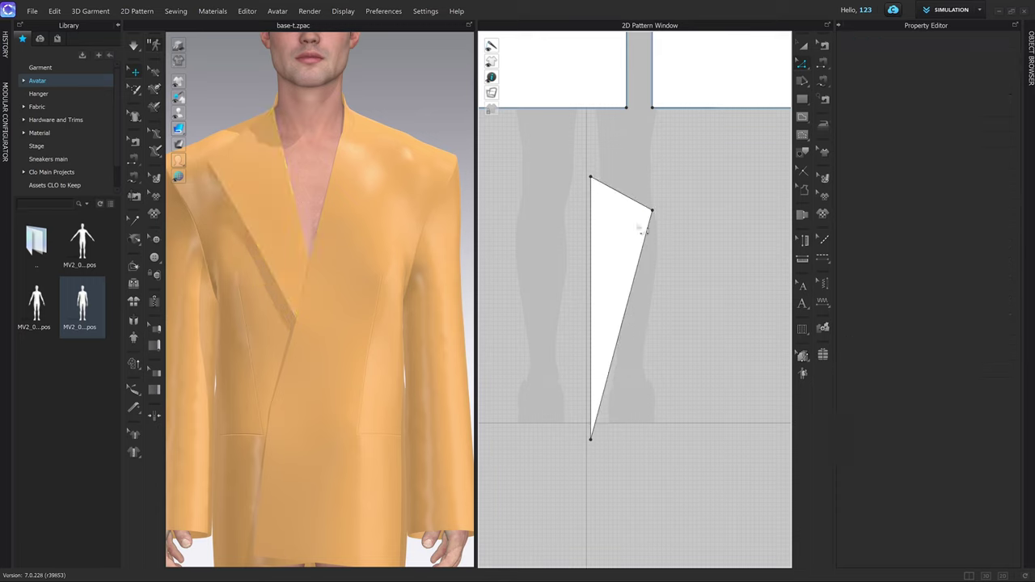
# Step: Add a point midway along the lapel's slanted top edge and reshape the edge into a notch with a peaked outer corner
pyautogui.click(622, 195)
pyautogui.scroll(2, 611, 256)
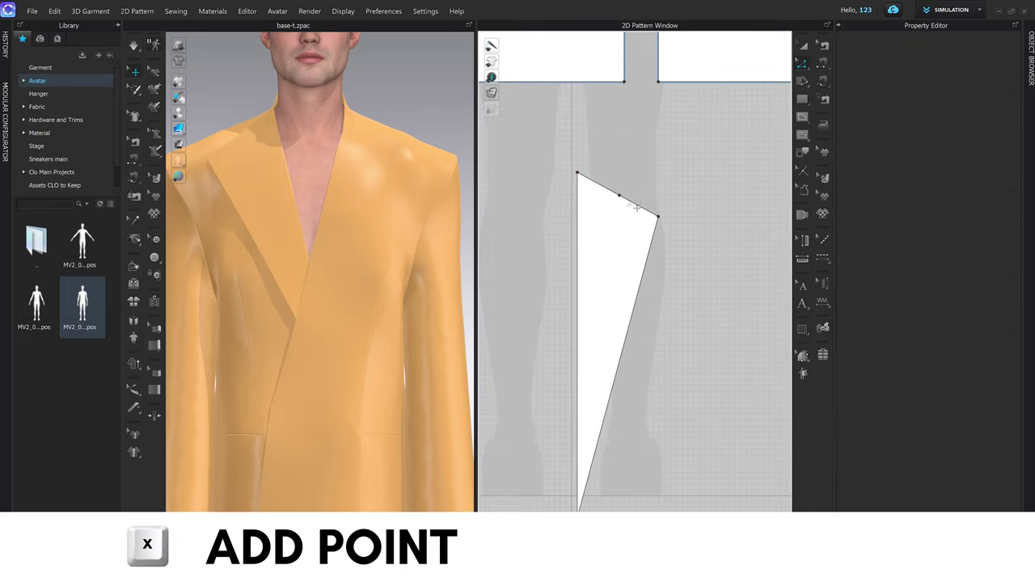
pyautogui.moveTo(626, 174); pyautogui.dragTo(604, 220)
pyautogui.click(616, 167)
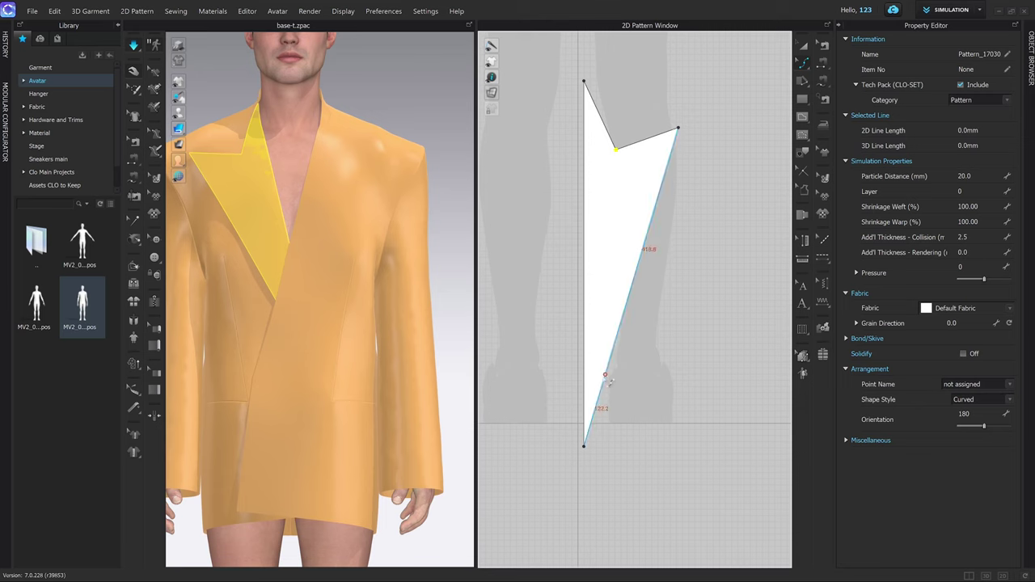
# Step: Bow the lapel's long outer edge outward with two curve points, making it about 544 mm long
pyautogui.press('v')
pyautogui.moveTo(603, 380); pyautogui.dragTo(611, 388)
pyautogui.scroll(-3, 396, 356)
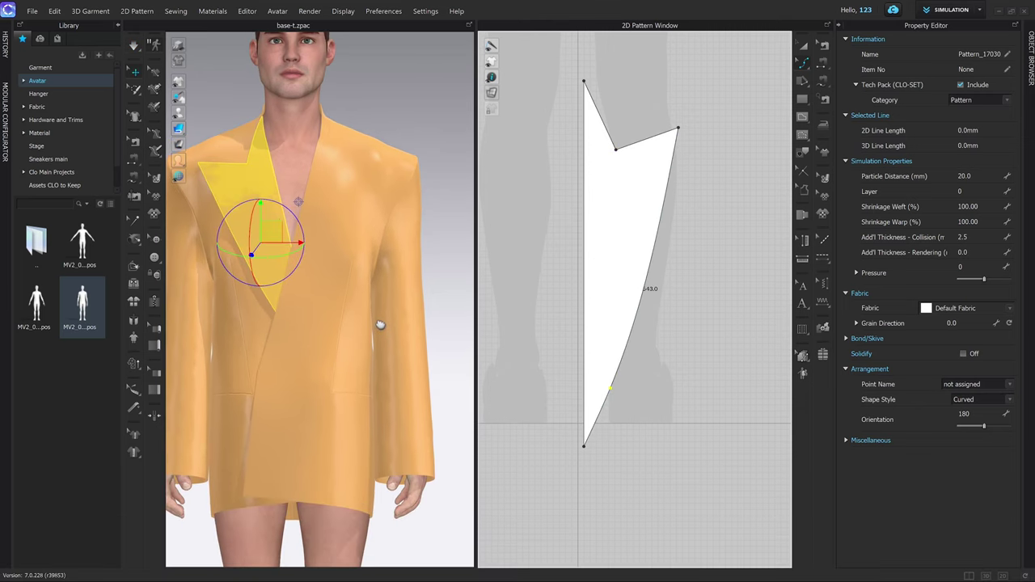
pyautogui.moveTo(670, 258); pyautogui.dragTo(677, 277, button='middle')
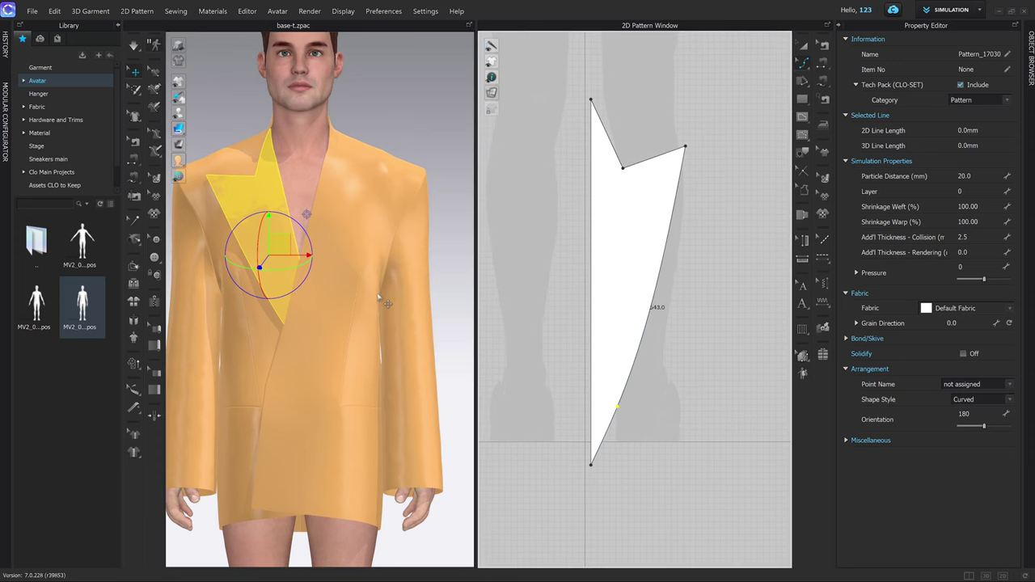
pyautogui.scroll(-3, 380, 296)
pyautogui.moveTo(381, 231); pyautogui.dragTo(384, 300, button='middle')
pyautogui.scroll(3, 396, 292)
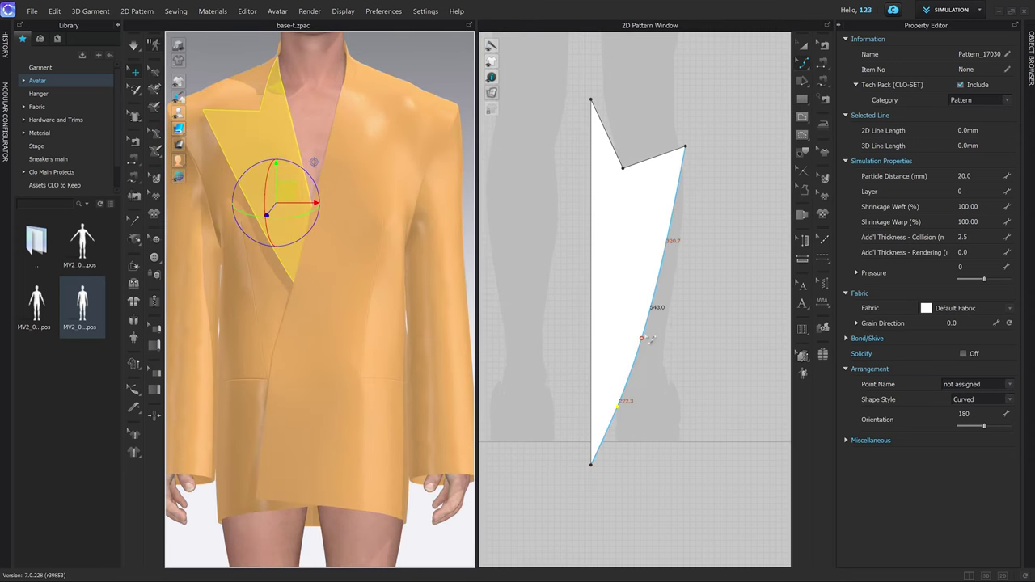
pyautogui.click(668, 255)
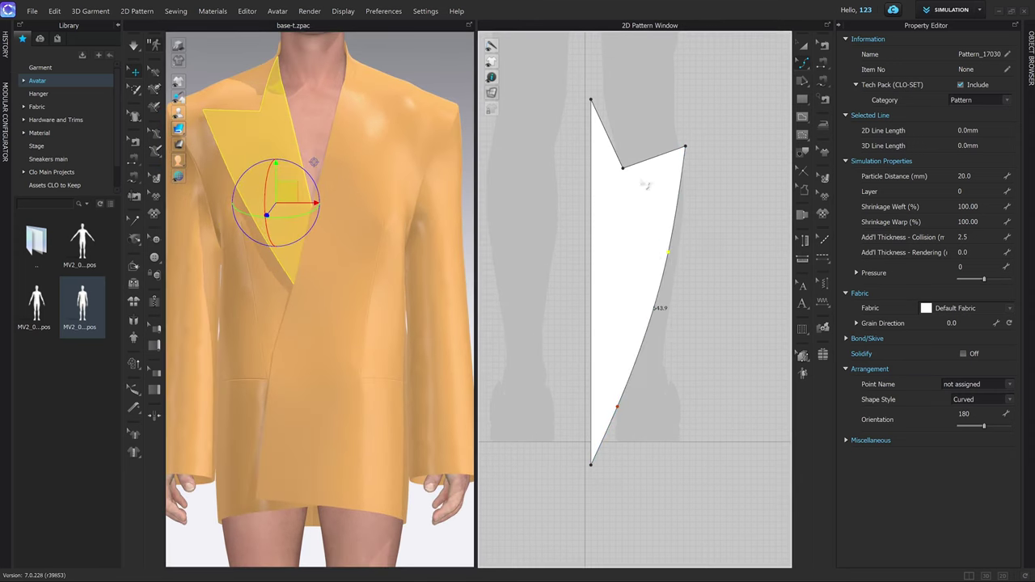
# Step: Curve the lapel's two notch edges inward, making the steep inner edge about 126 mm and the outer one about 108.5 mm long
pyautogui.scroll(3, 645, 135)
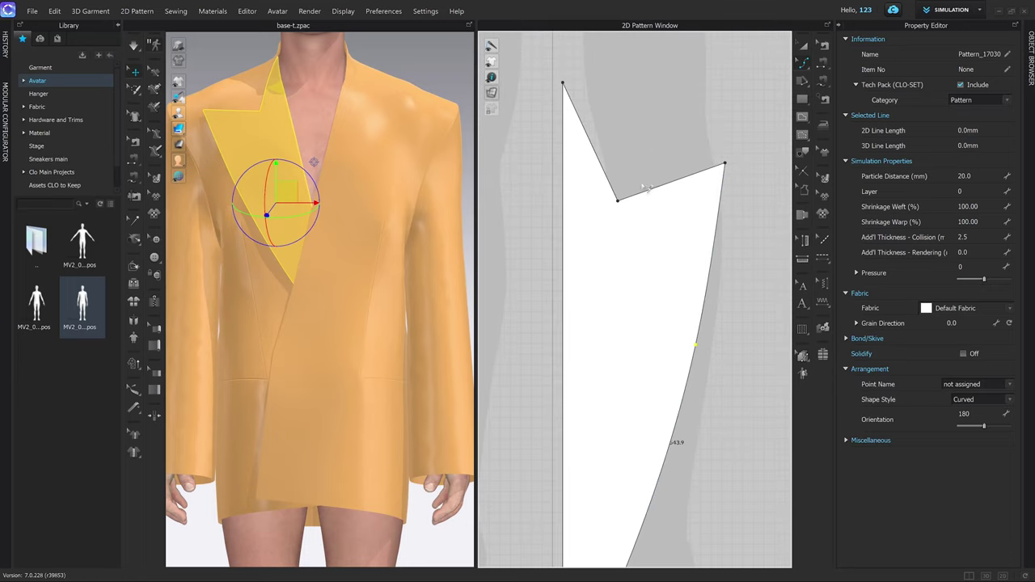
pyautogui.moveTo(662, 192); pyautogui.dragTo(661, 191)
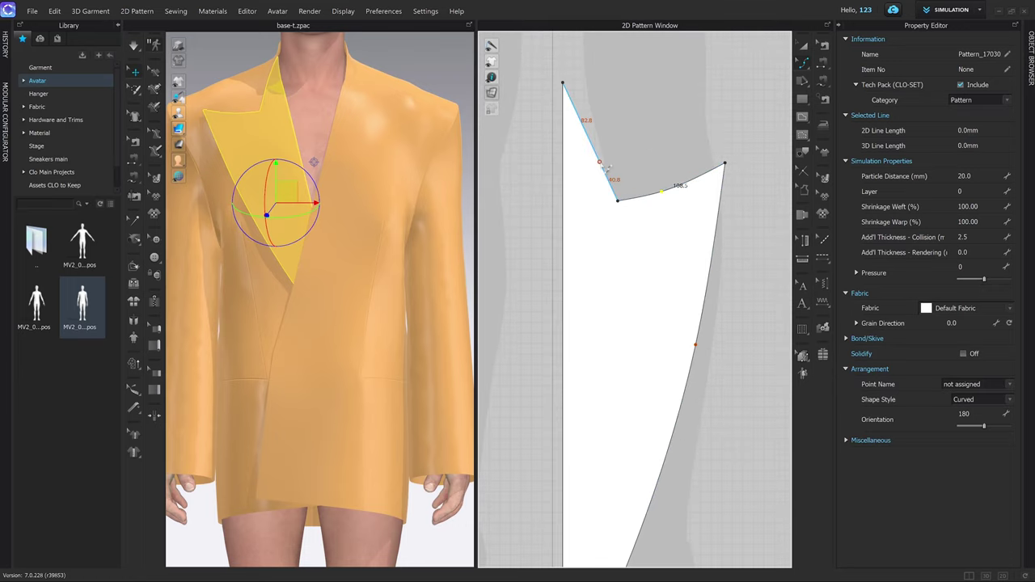
pyautogui.moveTo(600, 162); pyautogui.dragTo(627, 184)
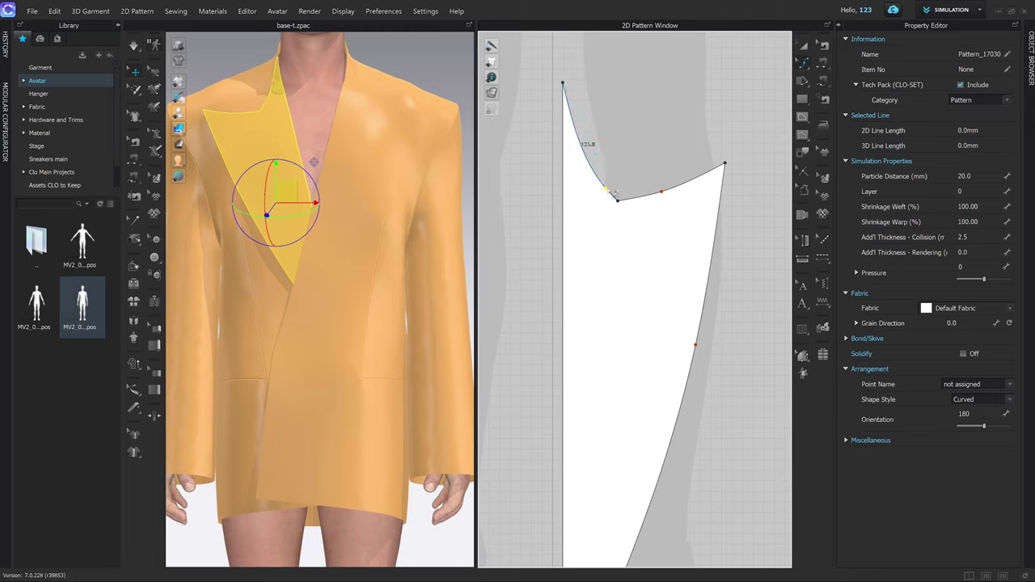
pyautogui.scroll(3, 619, 192)
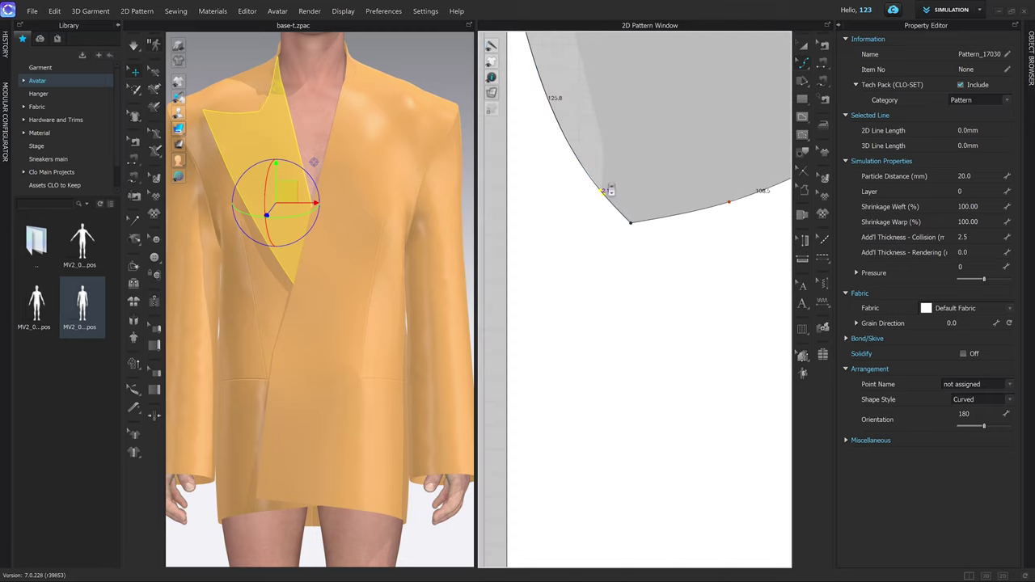
pyautogui.scroll(-4, 624, 198)
pyautogui.scroll(-2, 624, 197)
pyautogui.click(638, 185)
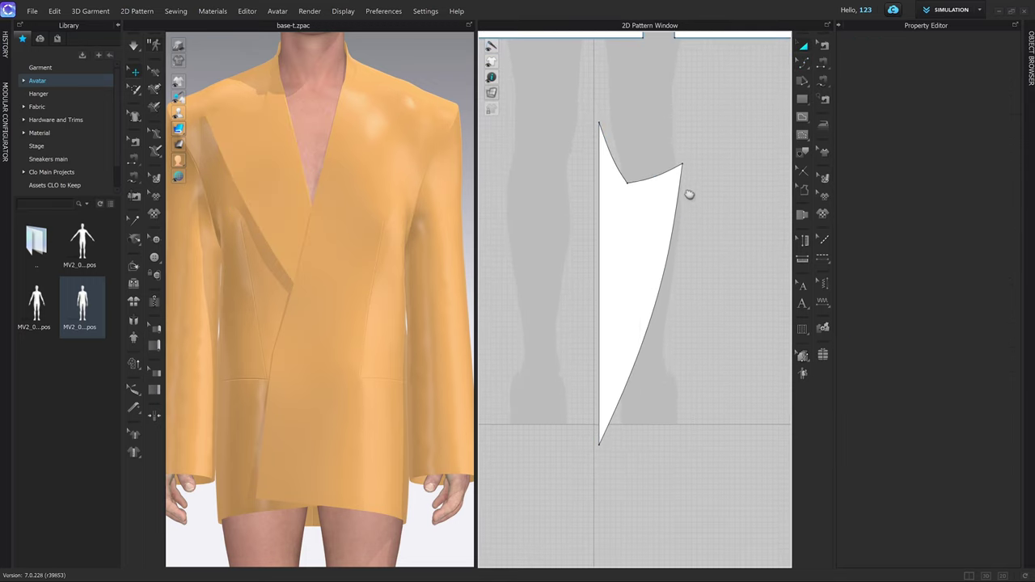
# Step: Shift the lapel's outer peak corner inward by about 14 mm
pyautogui.press('v')
pyautogui.scroll(2, 686, 170)
pyautogui.press('z')
pyautogui.click(680, 165)
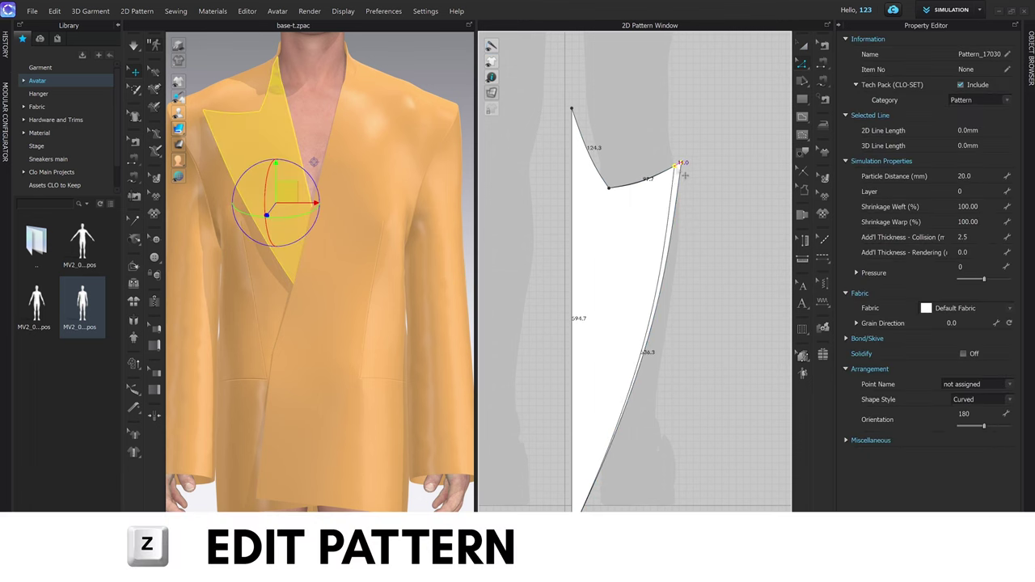
# Step: Create a symmetric copy of the lapel with its sewing and place it beside the original, below the opposite front panel
pyautogui.scroll(2, 683, 218)
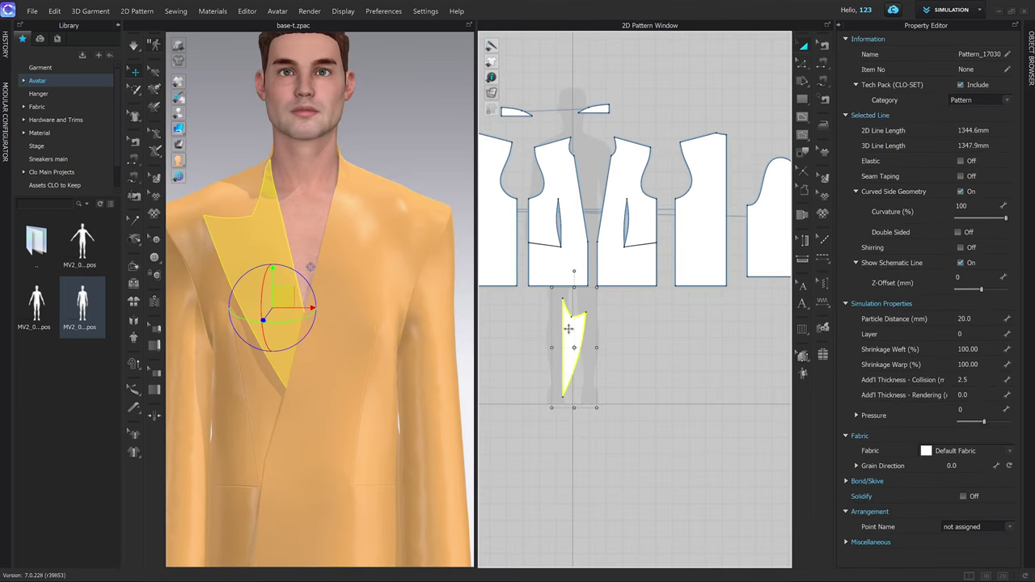
pyautogui.hotkey('ctrl', 'd')
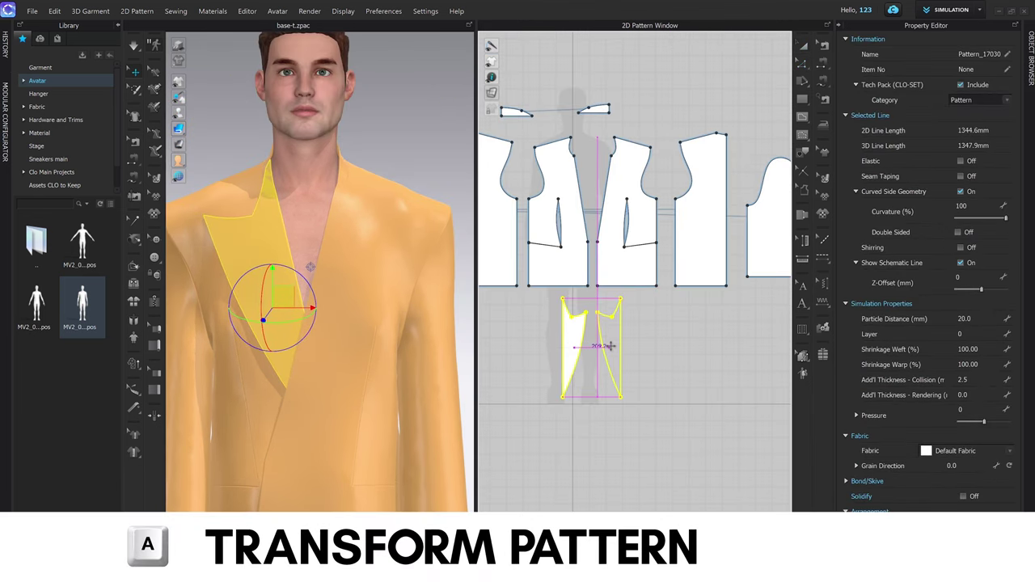
pyautogui.click(611, 347)
pyautogui.click(706, 361)
pyautogui.click(363, 298)
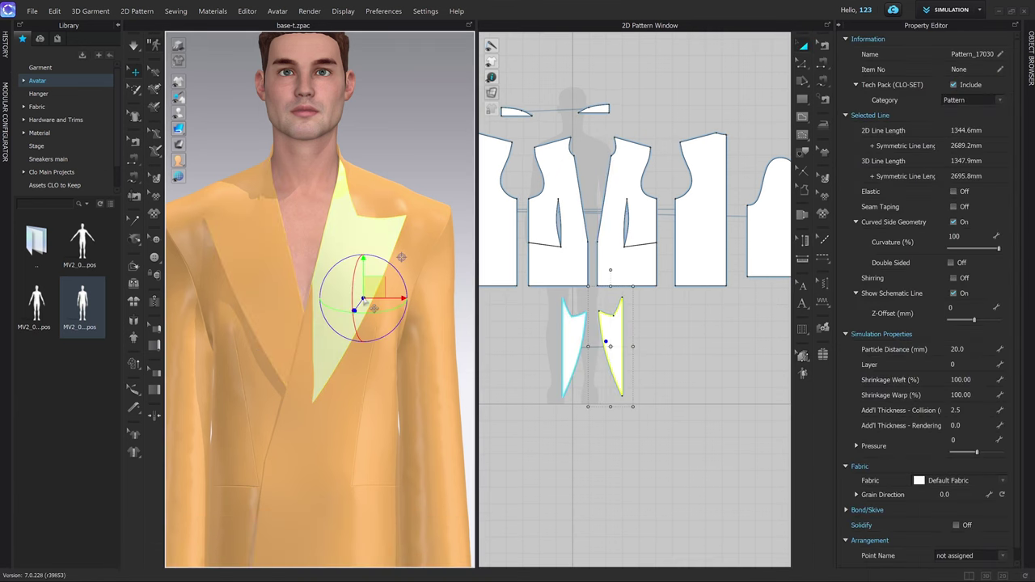
pyautogui.click(652, 380)
# Step: Inspect the sewing of the mirrored lapel's long straight edge and simulate the garment
pyautogui.press('b')
pyautogui.click(623, 354)
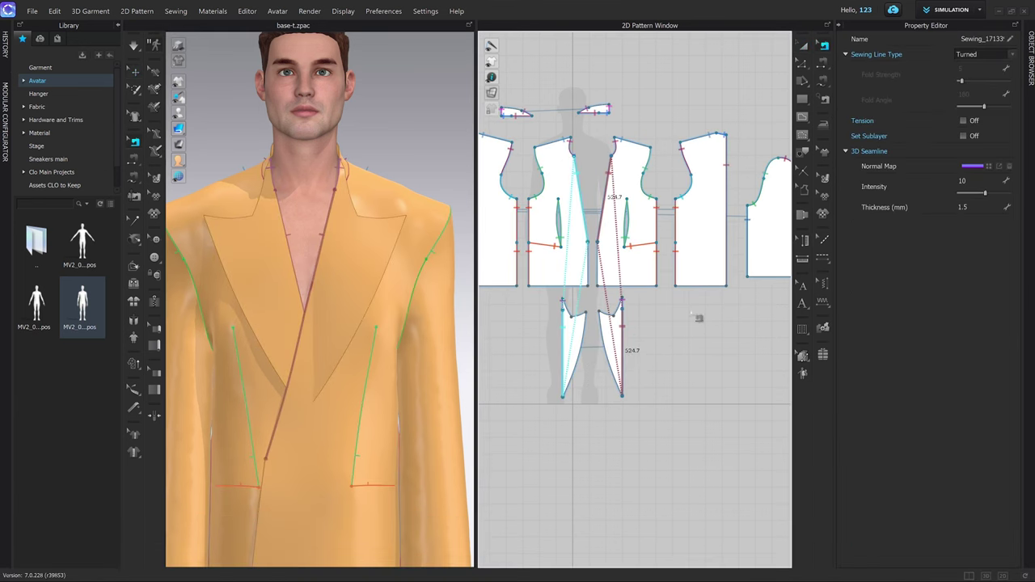
pyautogui.press('a')
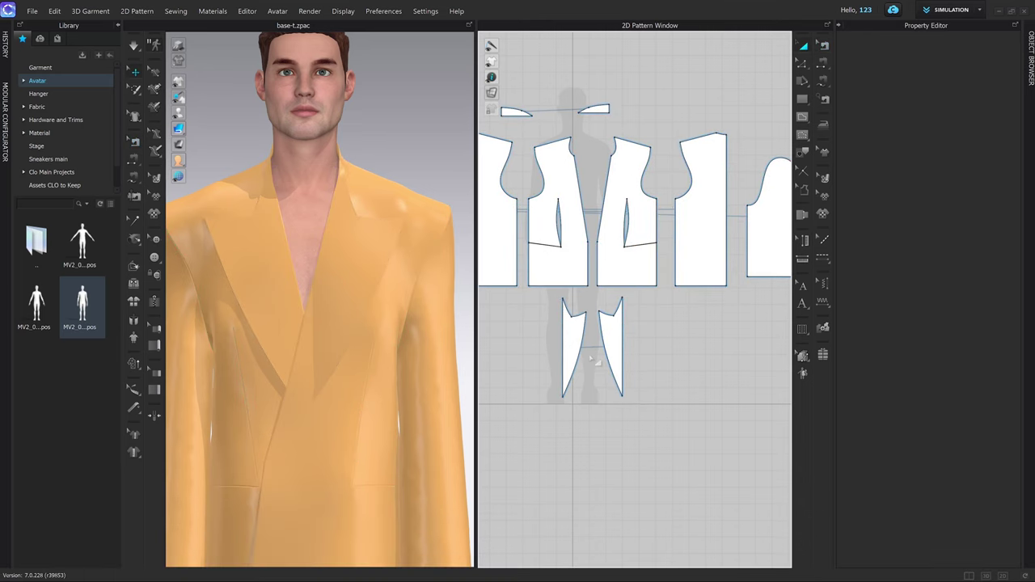
pyautogui.press('space')
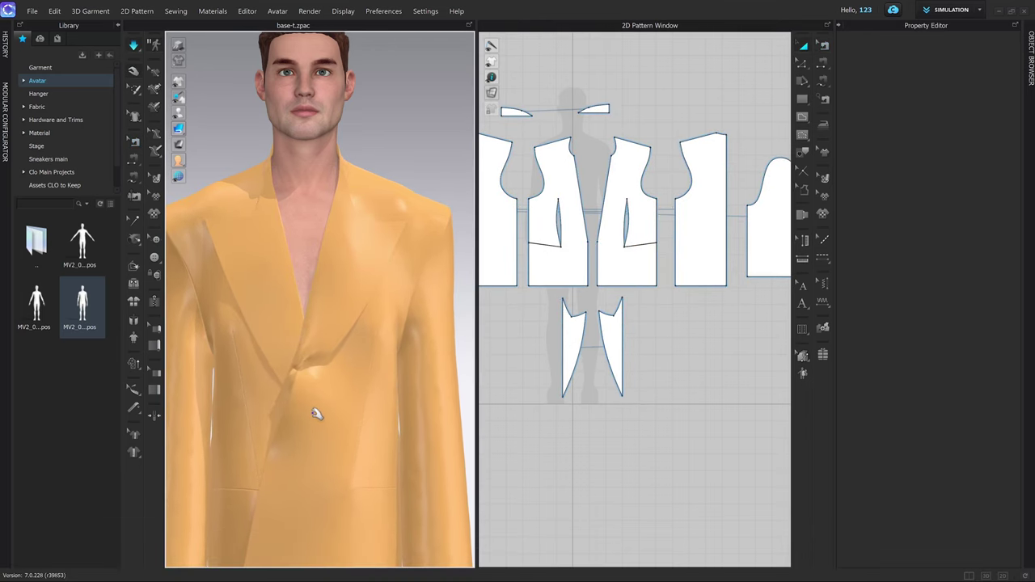
# Step: Superimpose the mirrored lapel over the jacket front in 3D and simulate the garment again
pyautogui.rightClick(323, 353)
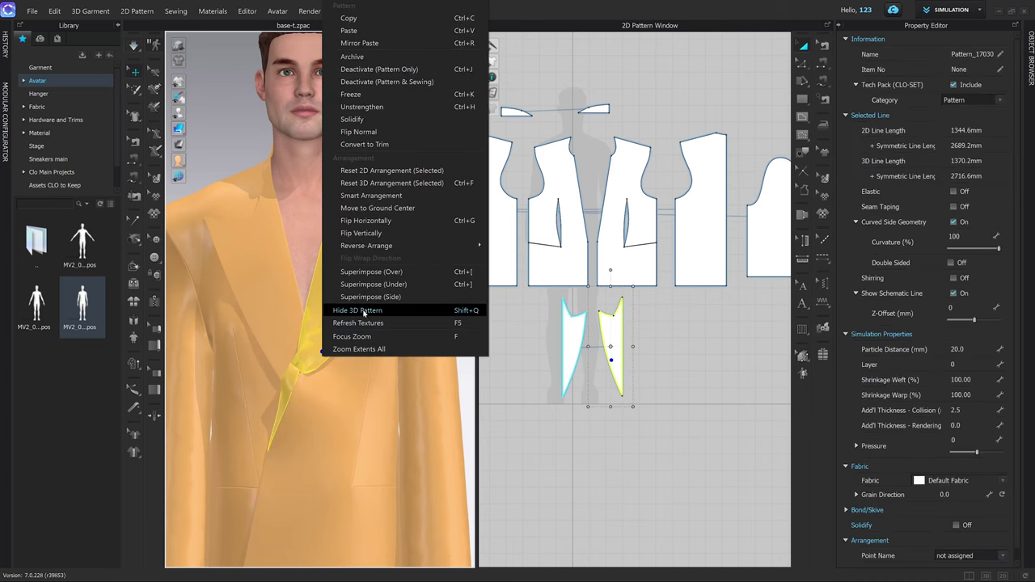
pyautogui.click(368, 271)
pyautogui.press('space')
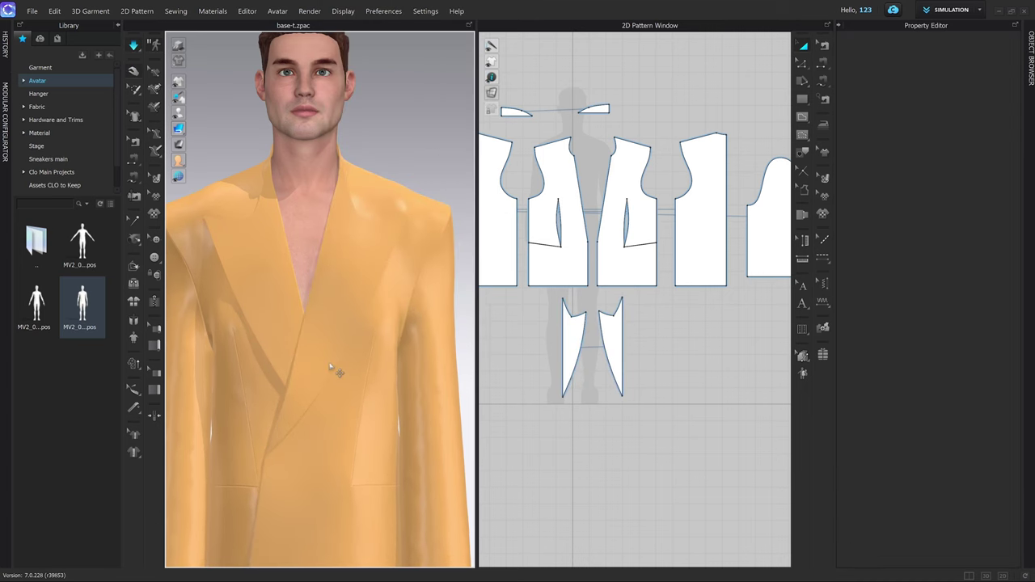
pyautogui.scroll(-3, 335, 372)
pyautogui.moveTo(335, 372); pyautogui.dragTo(331, 174, button='middle')
pyautogui.moveTo(339, 277); pyautogui.dragTo(342, 342, button='middle')
# Step: Measure the combined length of the lapel's inner notch edge and the collar's curved edge
pyautogui.scroll(2, 333, 365)
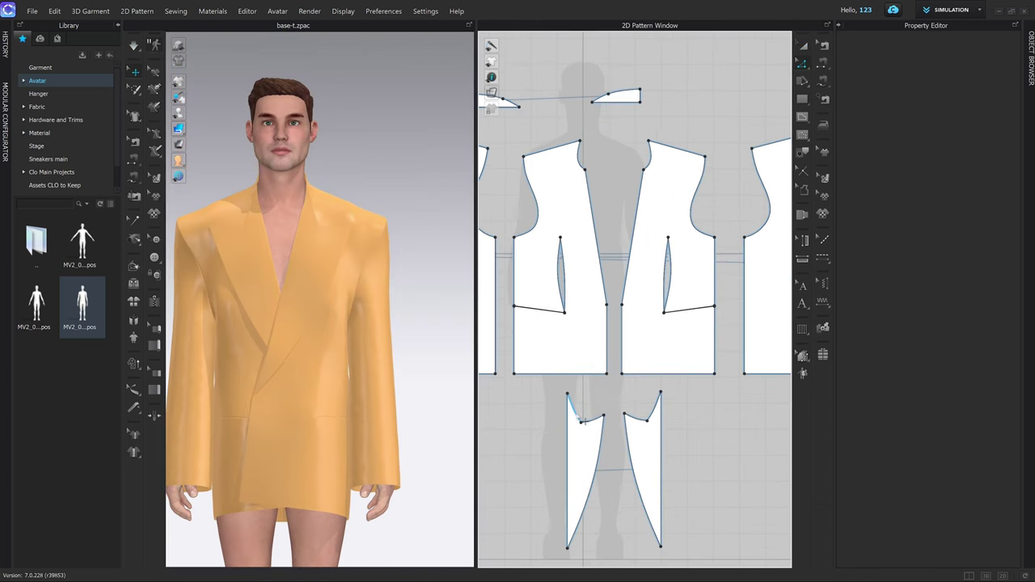
pyautogui.click(577, 416)
pyautogui.scroll(-4, 603, 341)
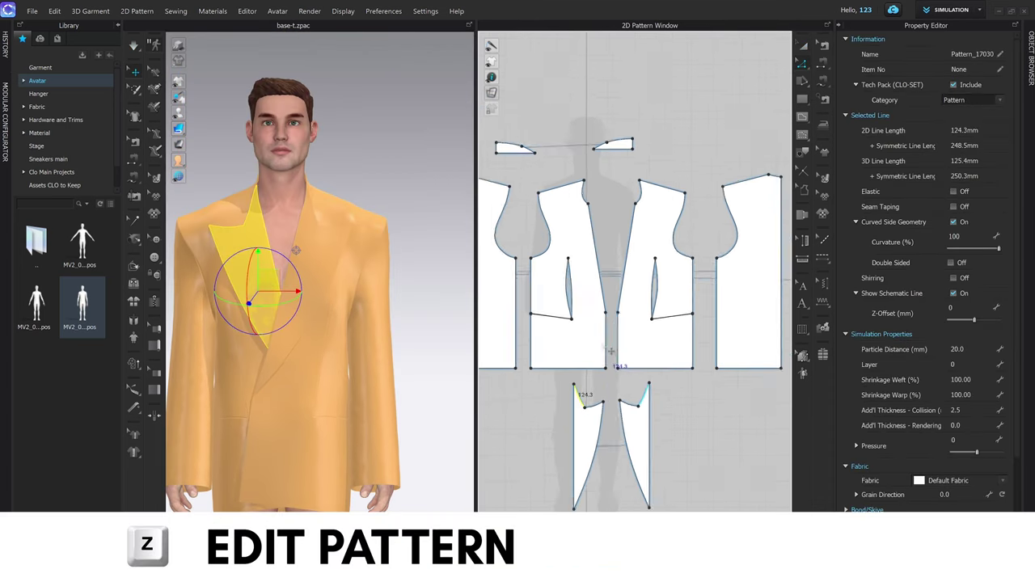
pyautogui.moveTo(623, 299); pyautogui.dragTo(654, 323, button='middle')
pyautogui.scroll(3, 582, 229)
pyautogui.keyDown('shift'); pyautogui.click(563, 200); pyautogui.keyUp('shift')
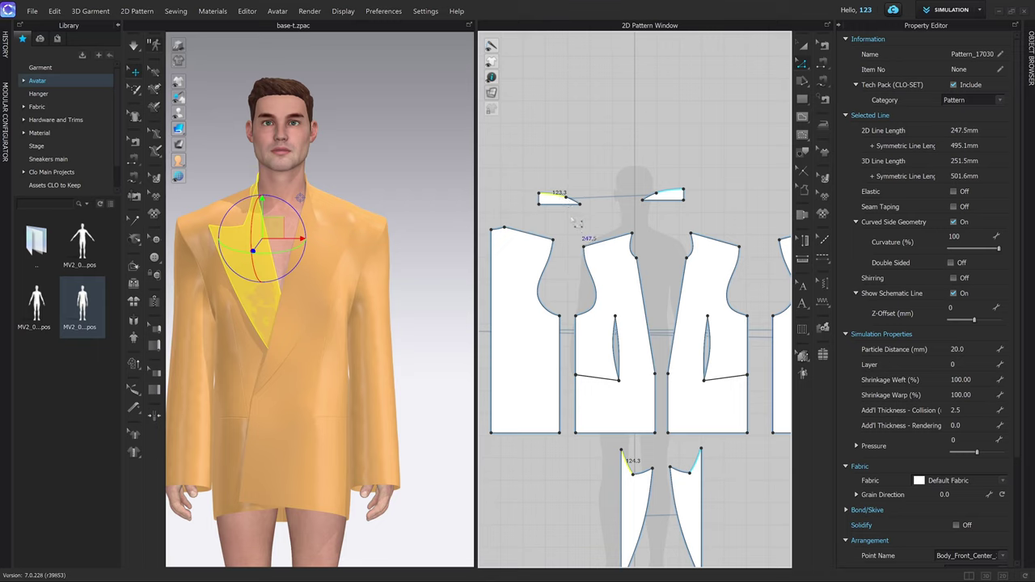
# Step: Create a 247.5 by 50 mm rectangle pattern above the collar pieces
pyautogui.scroll(-3, 594, 187)
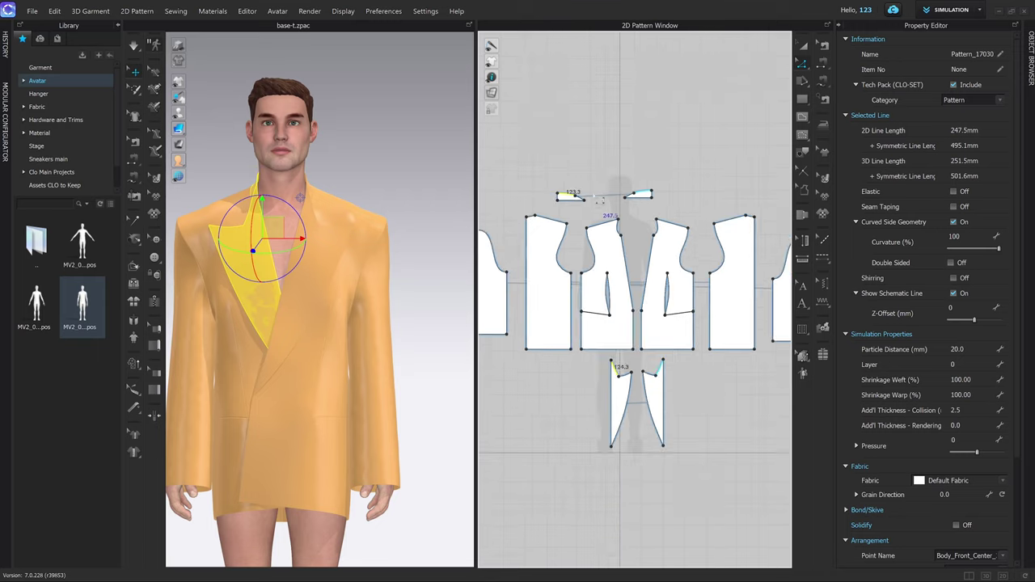
pyautogui.press('s')
pyautogui.click(602, 205)
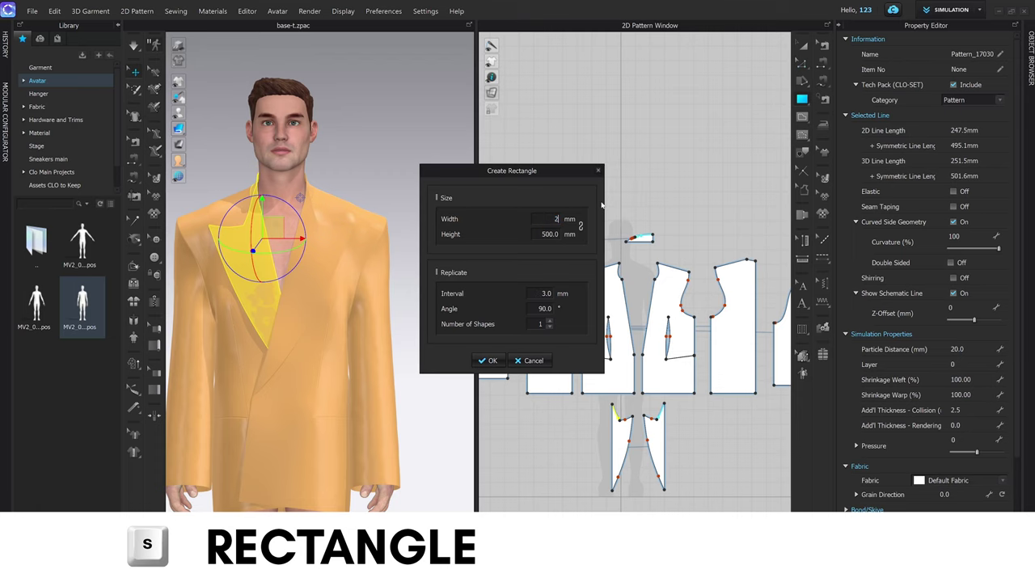
pyautogui.write('247')
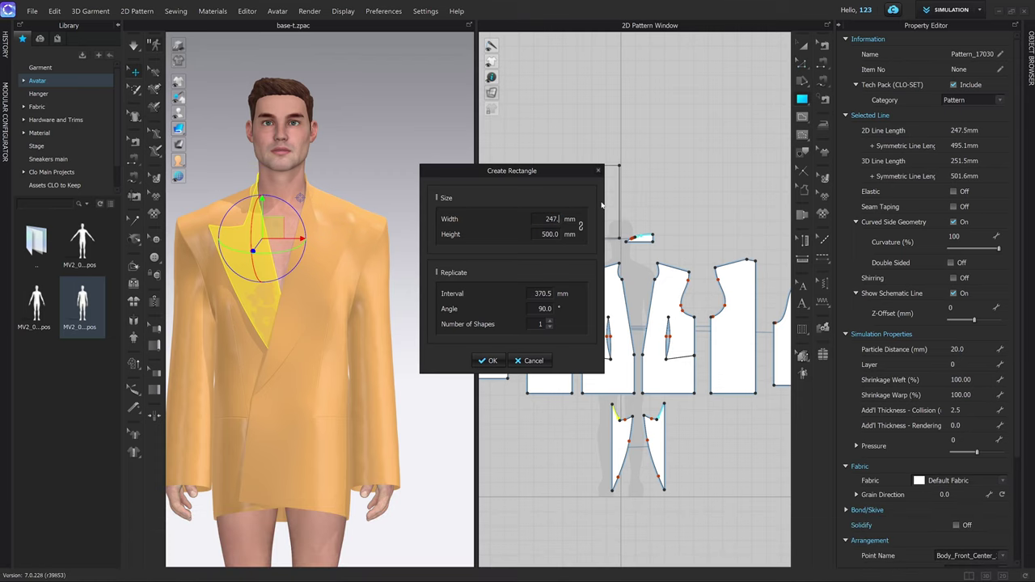
pyautogui.write('50')
pyautogui.press('Return')
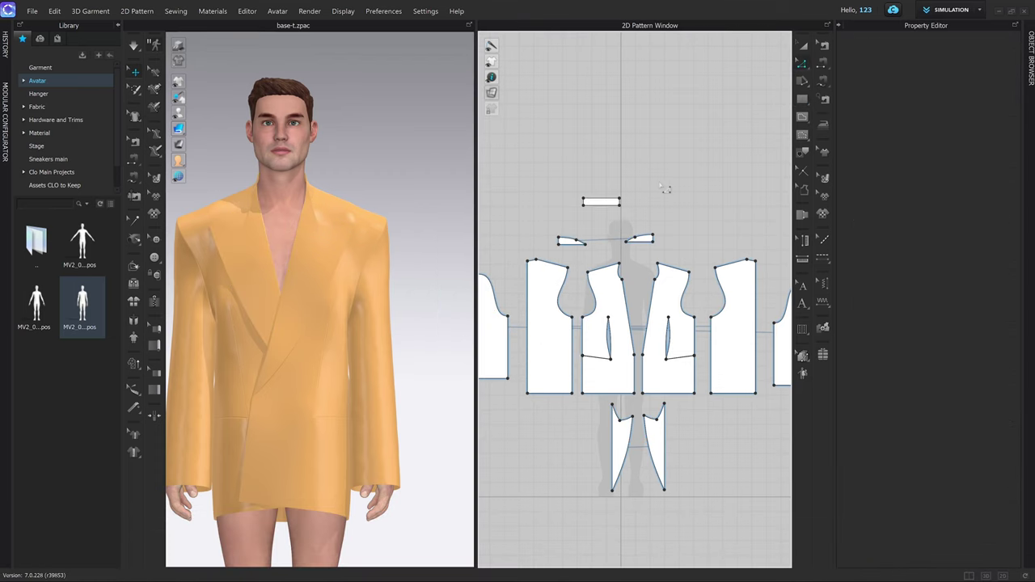
# Step: Free-sew the rectangle's lower long edge to the collar's curved edge and the adjoining inner notch edge of the lapel
pyautogui.scroll(5, 619, 226)
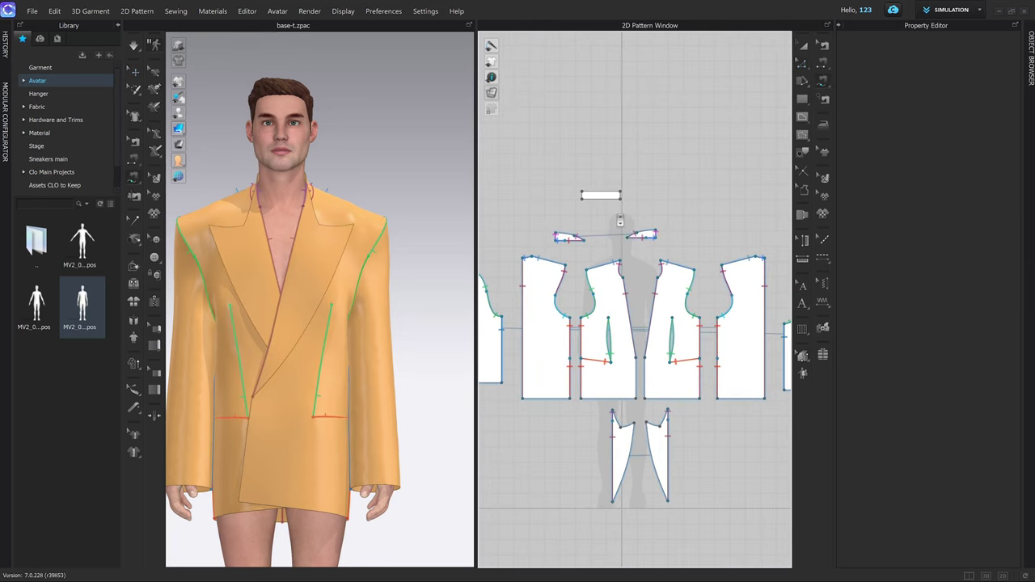
pyautogui.click(563, 191)
pyautogui.click(629, 191)
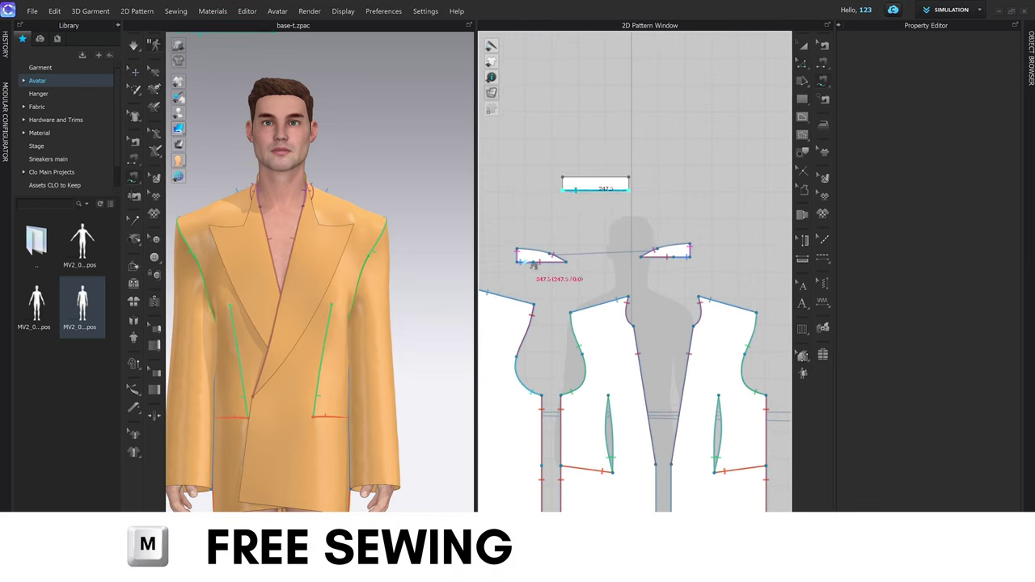
pyautogui.click(536, 257)
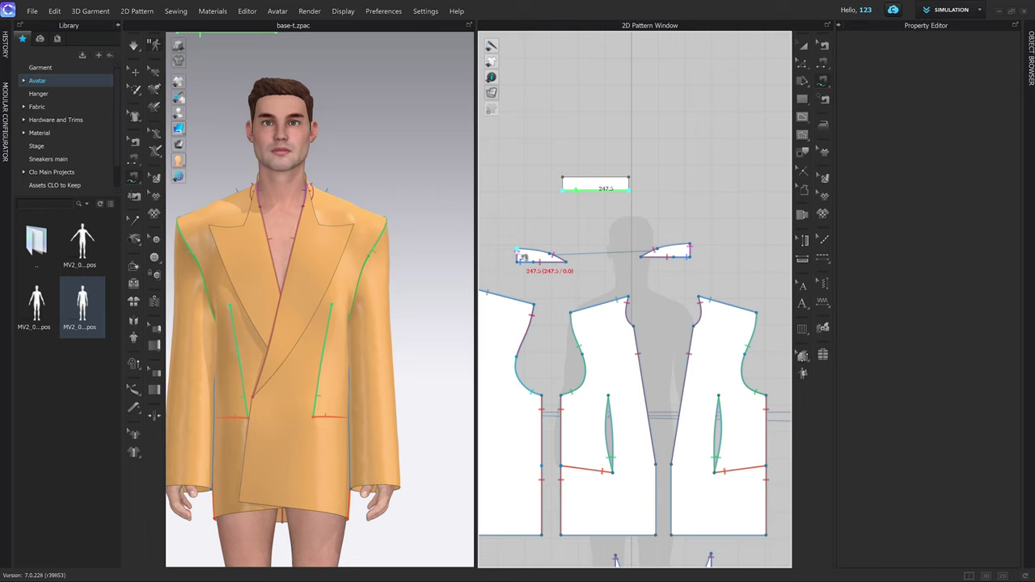
pyautogui.click(517, 250)
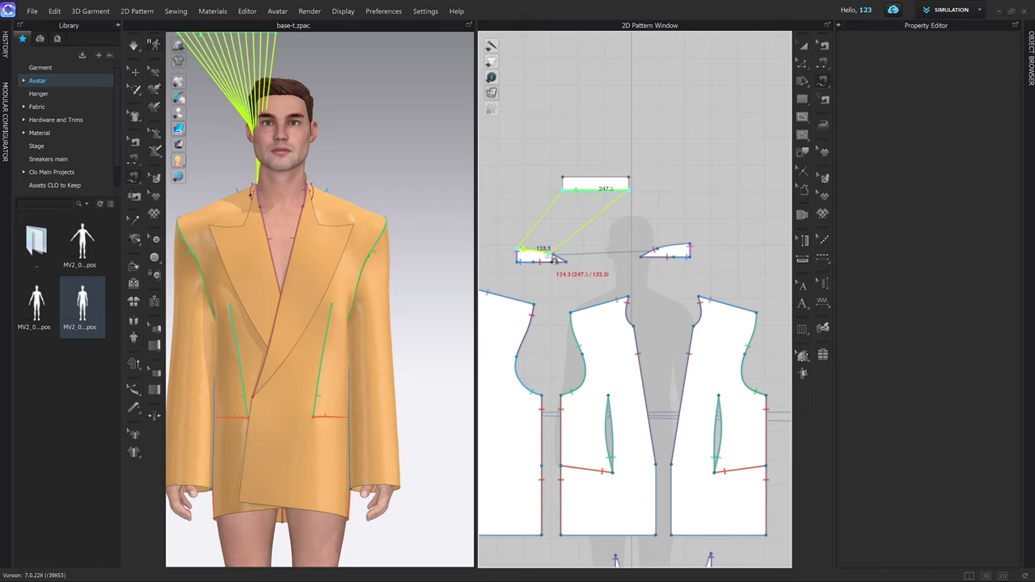
pyautogui.click(551, 254)
pyautogui.scroll(-3, 623, 315)
pyautogui.moveTo(647, 442); pyautogui.dragTo(641, 392, button='middle')
pyautogui.scroll(3, 645, 396)
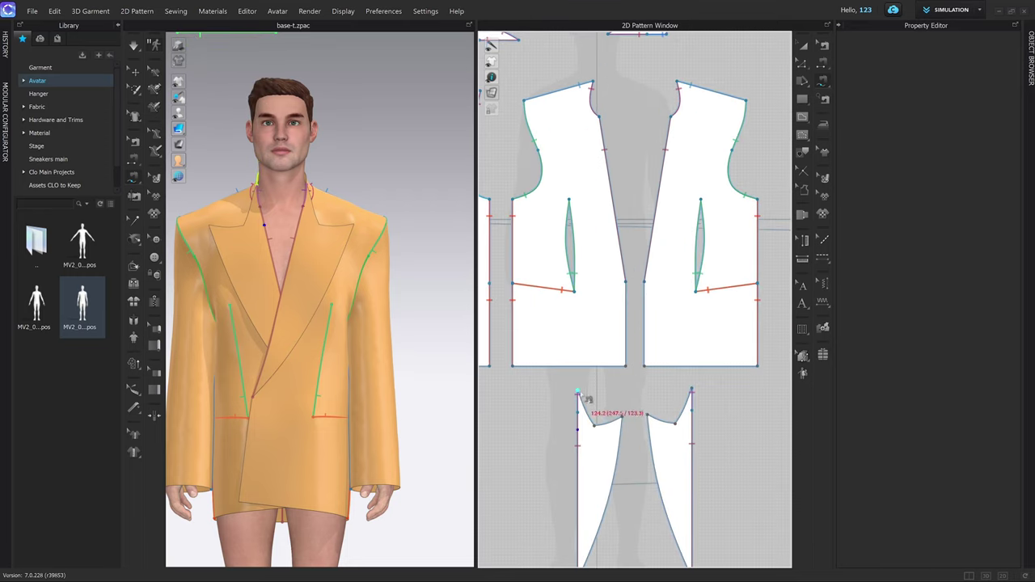
pyautogui.click(594, 422)
pyautogui.scroll(-3, 610, 242)
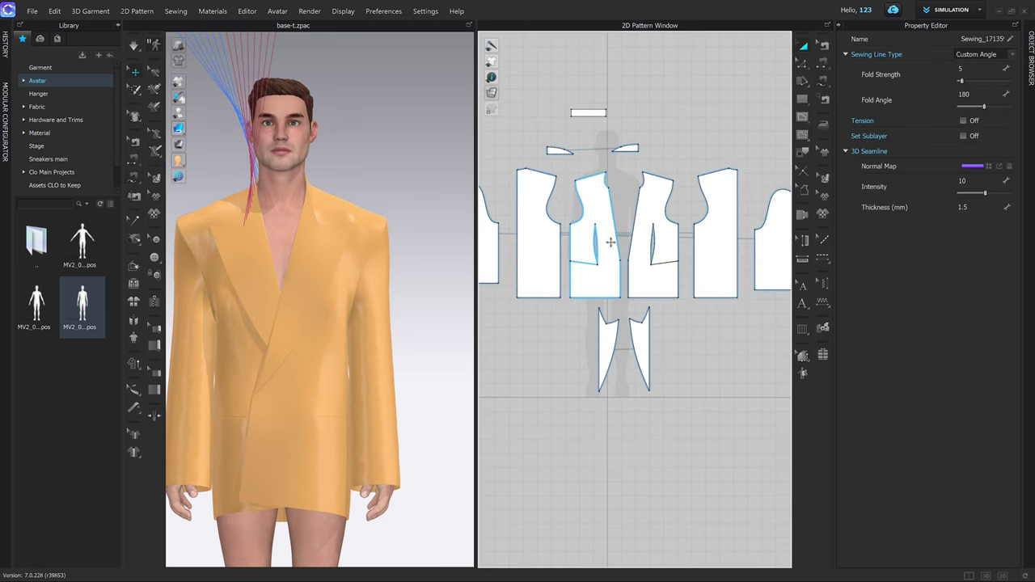
# Step: Superimpose the rectangle over its sewn edges in 3D and pull it outward from the neck while simulating
pyautogui.press('a')
pyautogui.click(588, 113)
pyautogui.rightClick(299, 154)
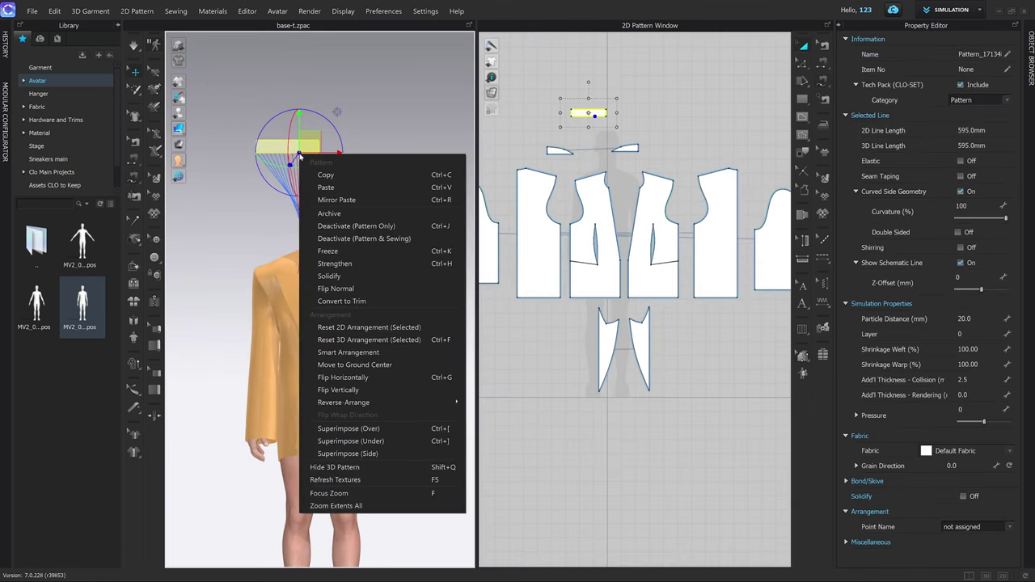
pyautogui.click(348, 427)
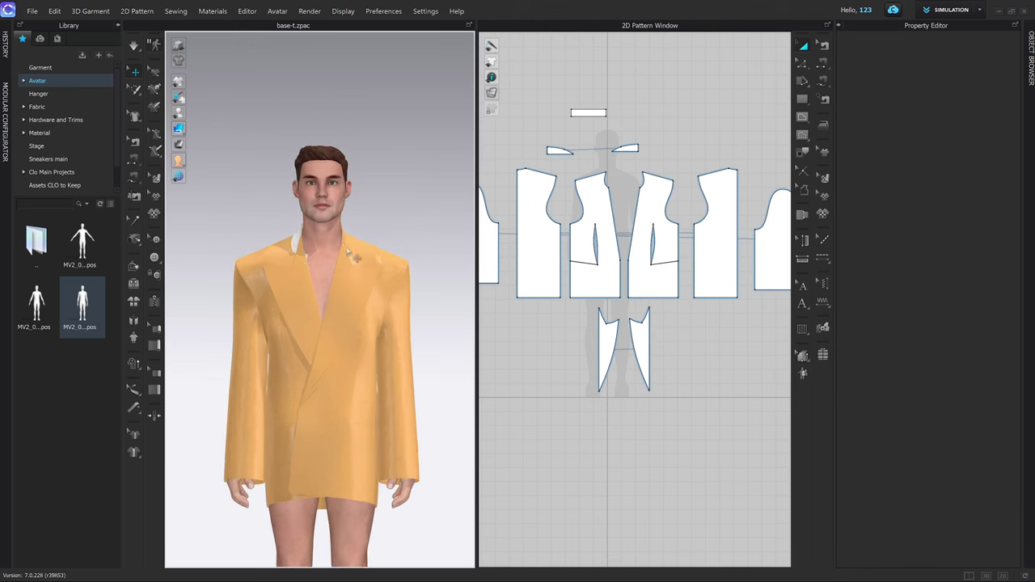
pyautogui.scroll(4, 343, 251)
pyautogui.moveTo(278, 200); pyautogui.dragTo(261, 183)
pyautogui.click(446, 192)
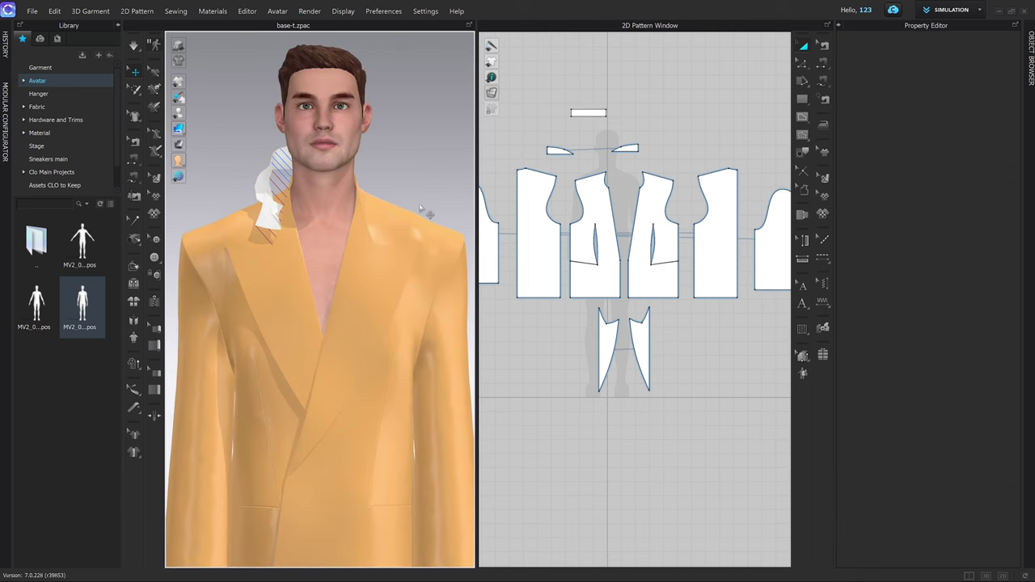
# Step: Set the sewing line type of the rectangle's seams to the collar and lapel to Turned and simulate the garment
pyautogui.press('b')
pyautogui.scroll(3, 570, 161)
pyautogui.click(599, 96)
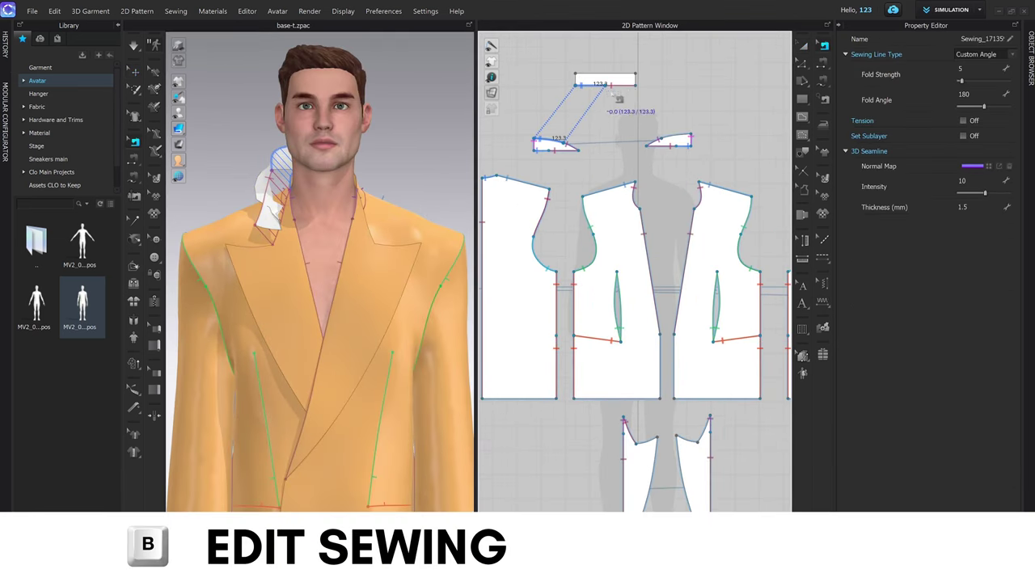
pyautogui.click(1007, 54)
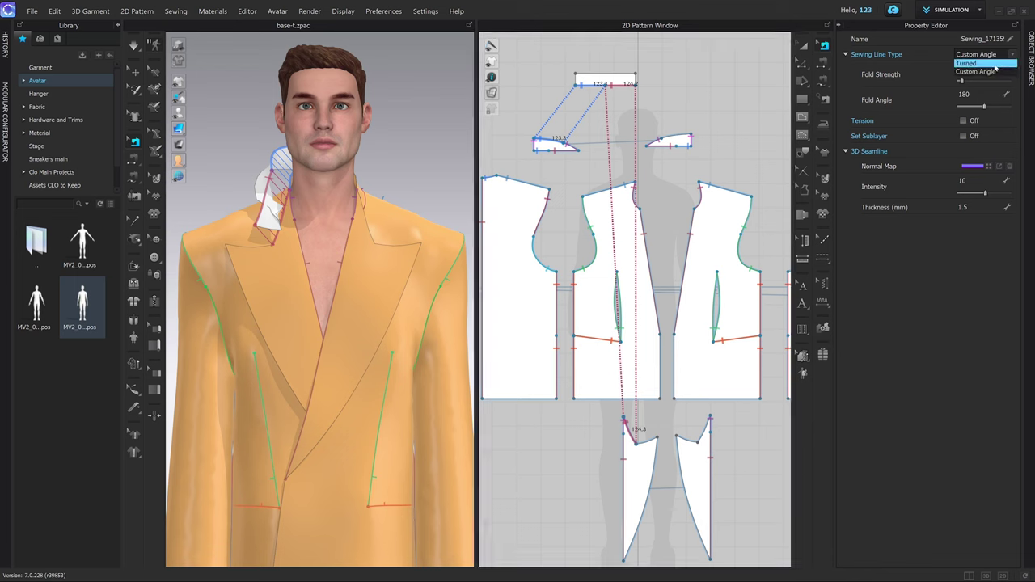
pyautogui.click(978, 60)
pyautogui.press('space')
pyautogui.click(269, 227)
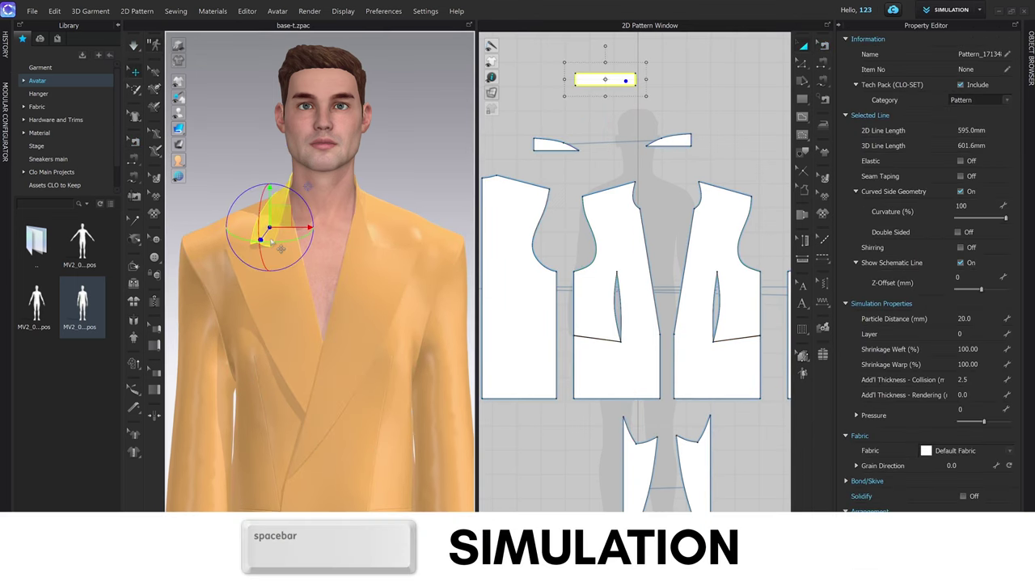
pyautogui.press('space')
# Step: Create a symmetric copy of the rectangular collar piece with its sewing and place it beside the original
pyautogui.press('a')
pyautogui.scroll(-4, 638, 151)
pyautogui.moveTo(642, 148); pyautogui.dragTo(620, 159, button='middle')
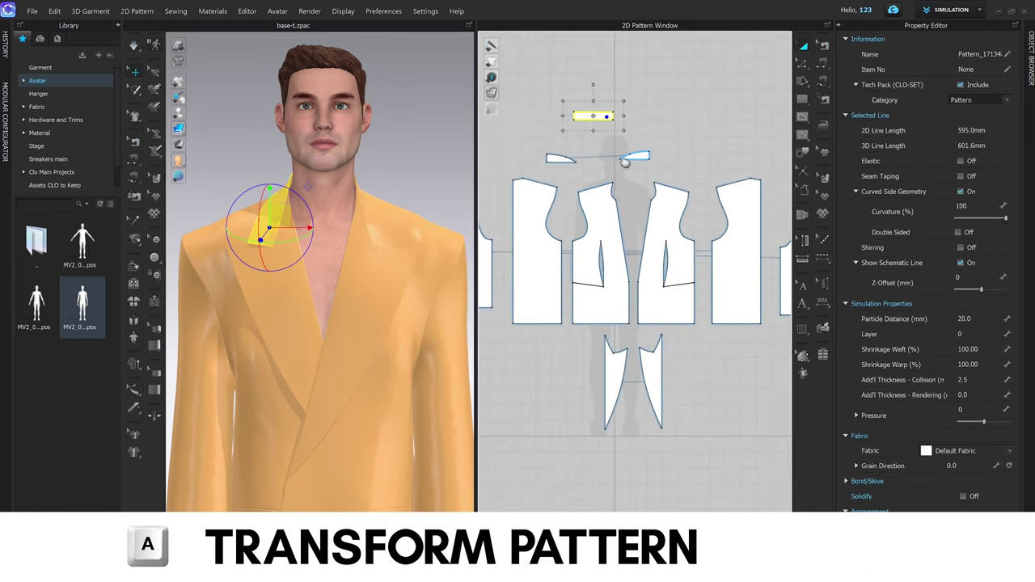
pyautogui.hotkey('ctrl', 'd')
pyautogui.click(659, 117)
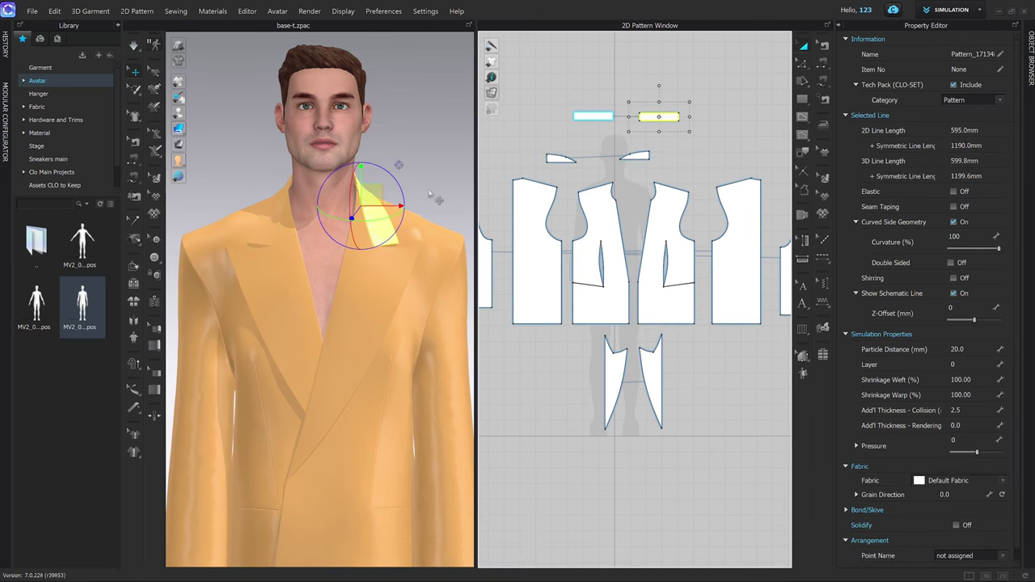
# Step: Segment-sew the two rectangular collar pieces together along their short edges at the centre back of the neck
pyautogui.moveTo(430, 195); pyautogui.dragTo(318, 203, button='right')
pyautogui.scroll(4, 348, 200)
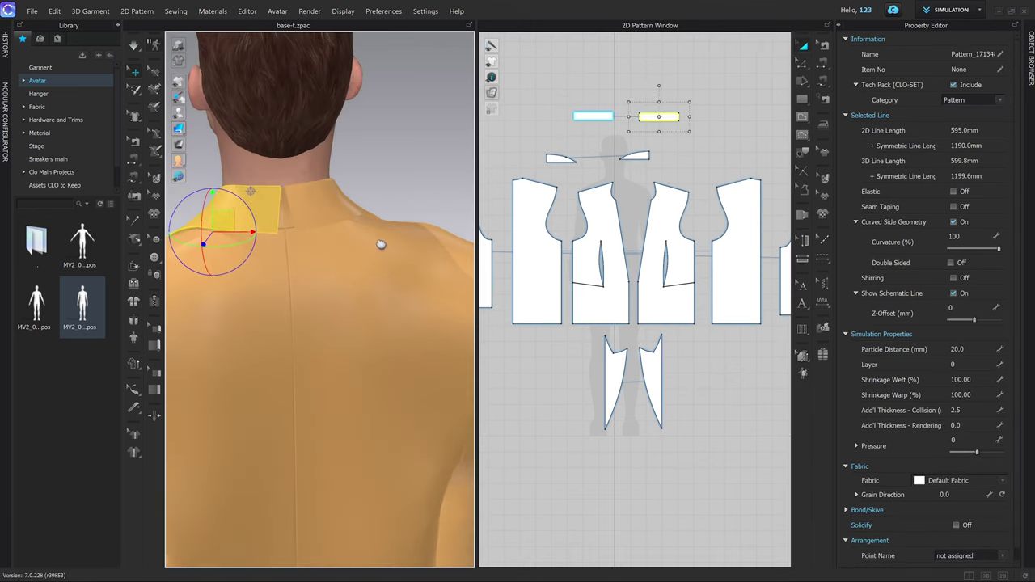
pyautogui.press('n')
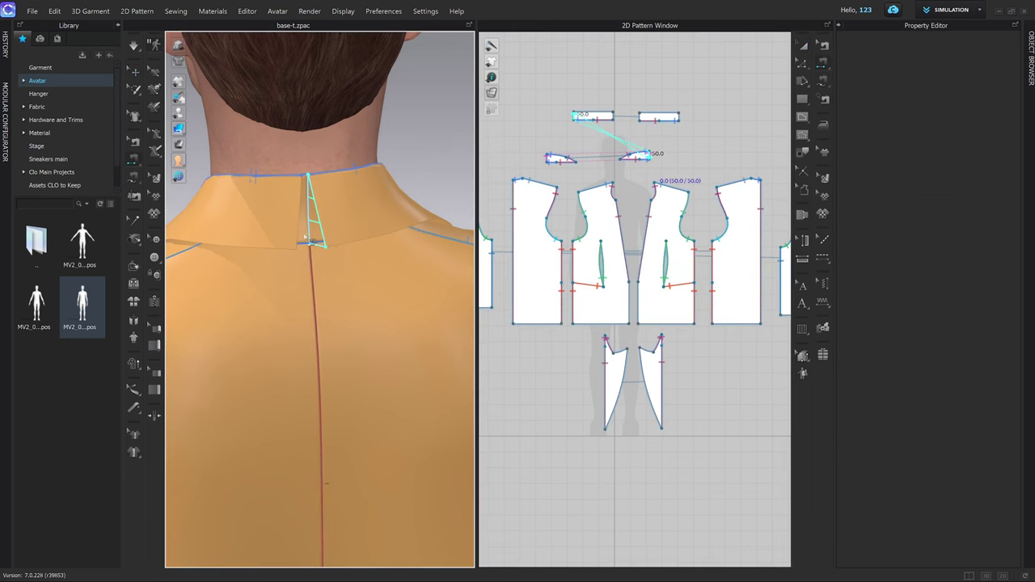
pyautogui.click(304, 242)
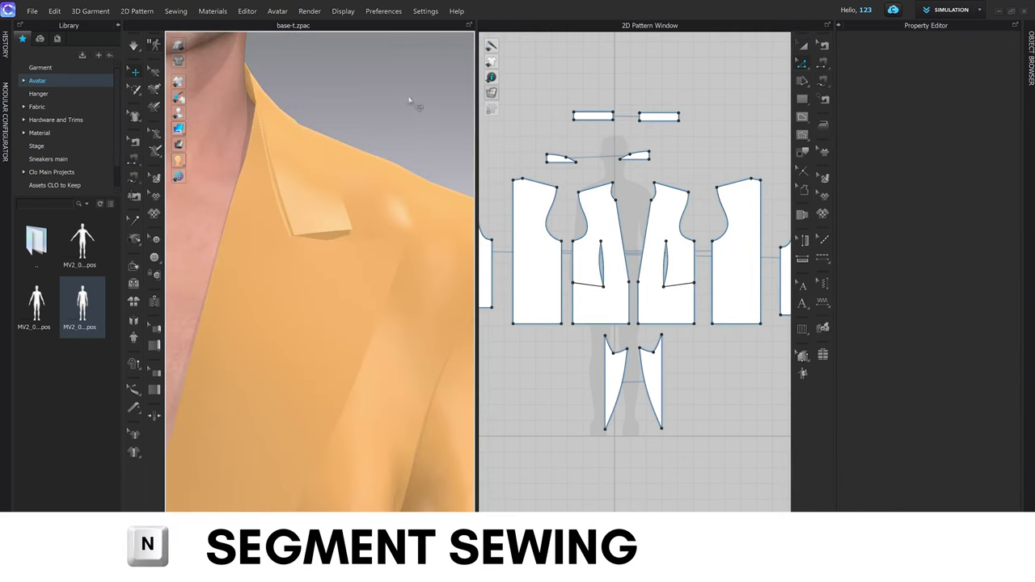
# Step: Pull the mirrored collar rectangle's upper front corner outward to slant its short edge towards the lapel peak
pyautogui.click(354, 210)
pyautogui.click(356, 259)
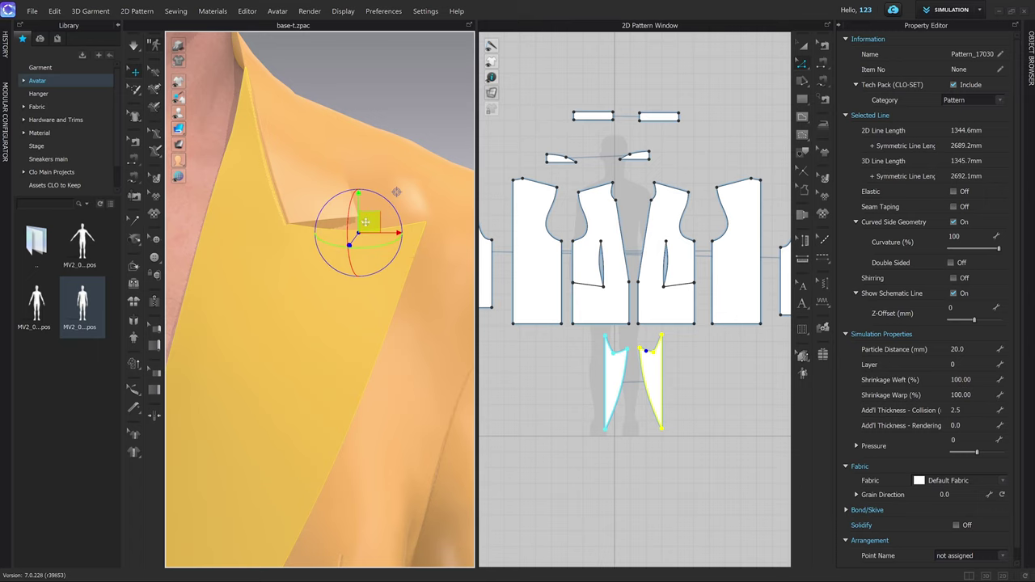
pyautogui.click(354, 213)
pyautogui.scroll(6, 593, 113)
pyautogui.moveTo(663, 141); pyautogui.dragTo(529, 211, button='middle')
pyautogui.scroll(4, 599, 190)
pyautogui.click(596, 199)
pyautogui.moveTo(593, 211); pyautogui.dragTo(582, 211)
pyautogui.click(568, 194)
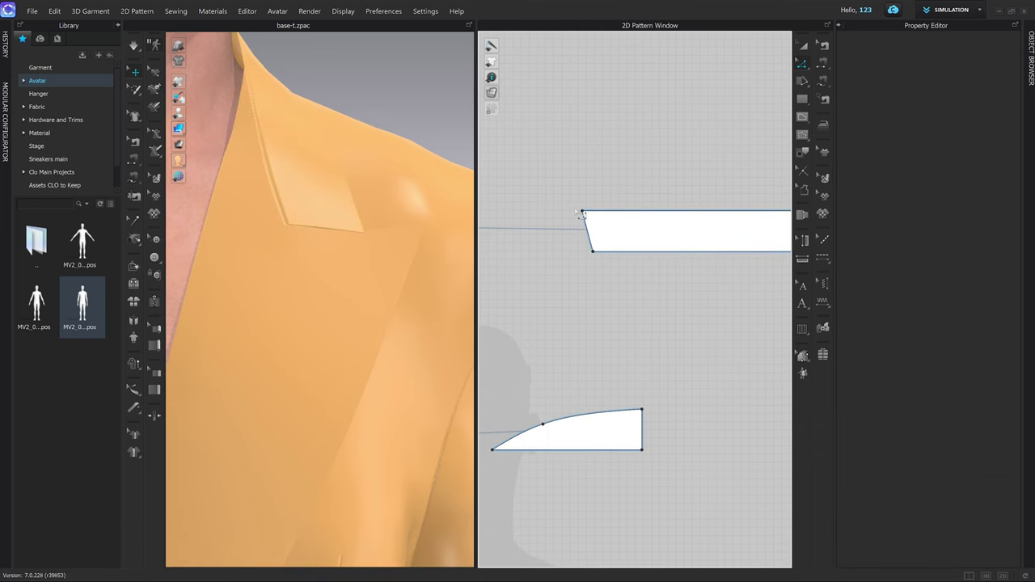
# Step: Fine-tune the mirrored collar rectangle's upper front corner so its slanted short edge is about 51 mm long
pyautogui.click(582, 214)
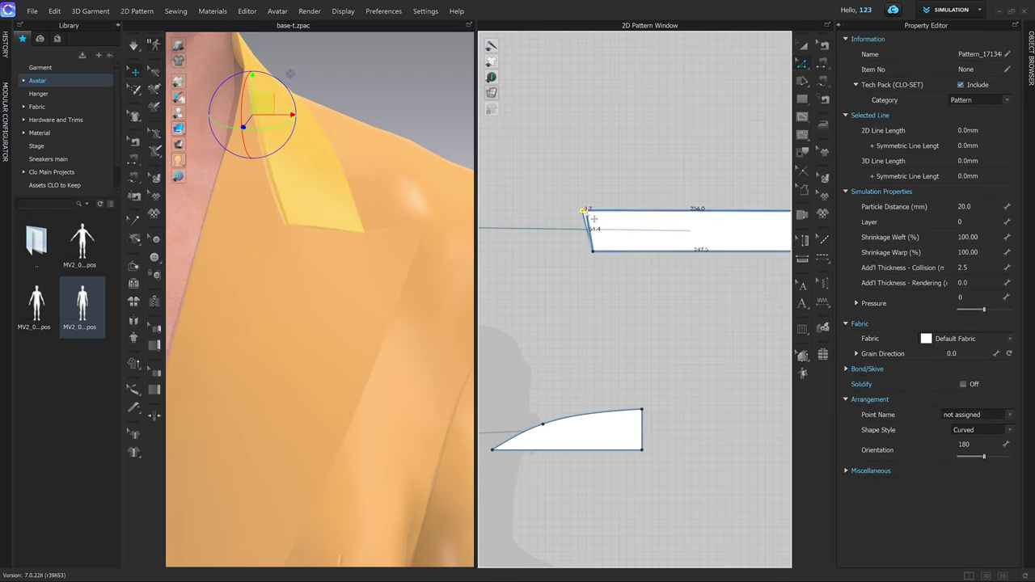
pyautogui.scroll(3, 589, 216)
pyautogui.moveTo(587, 215); pyautogui.dragTo(586, 214)
pyautogui.click(558, 230)
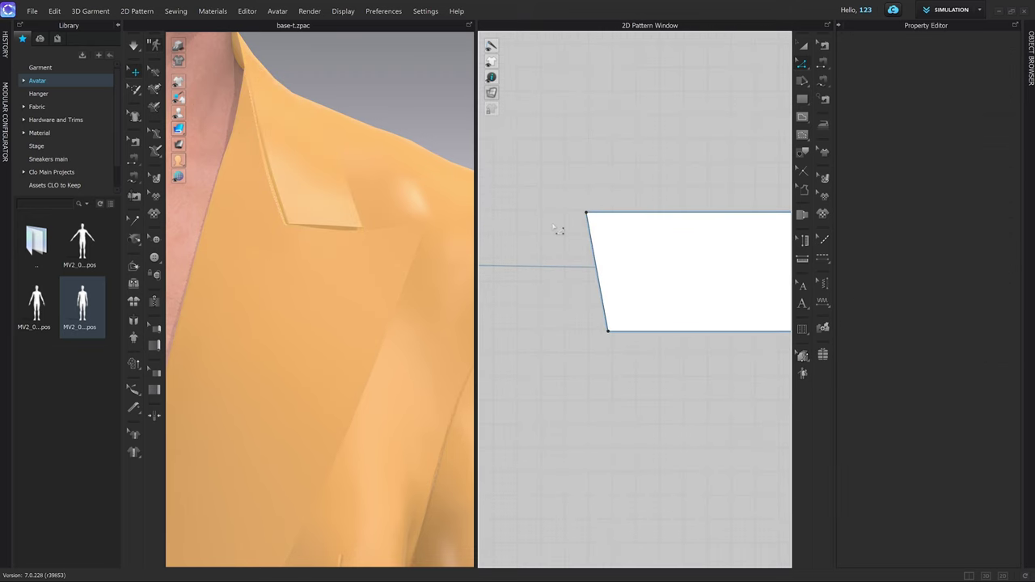
# Step: Free-sew the collar rectangle's slanted 50.8 mm edge to the lapel piece's notch edge and simulate the garment
pyautogui.press('m')
pyautogui.scroll(-4, 596, 249)
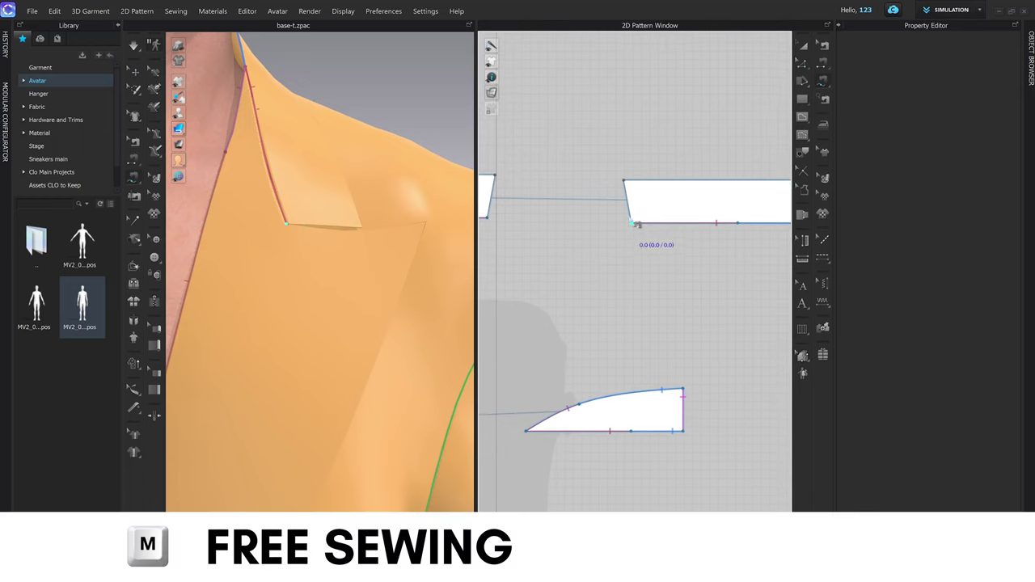
pyautogui.scroll(-5, 623, 218)
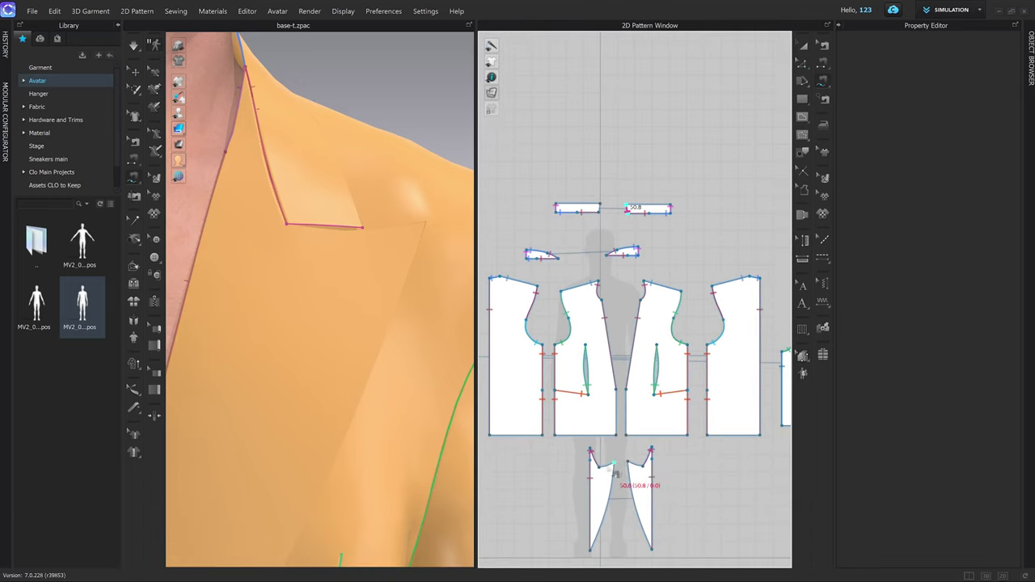
pyautogui.scroll(6, 647, 449)
pyautogui.scroll(-5, 650, 446)
pyautogui.scroll(5, 679, 437)
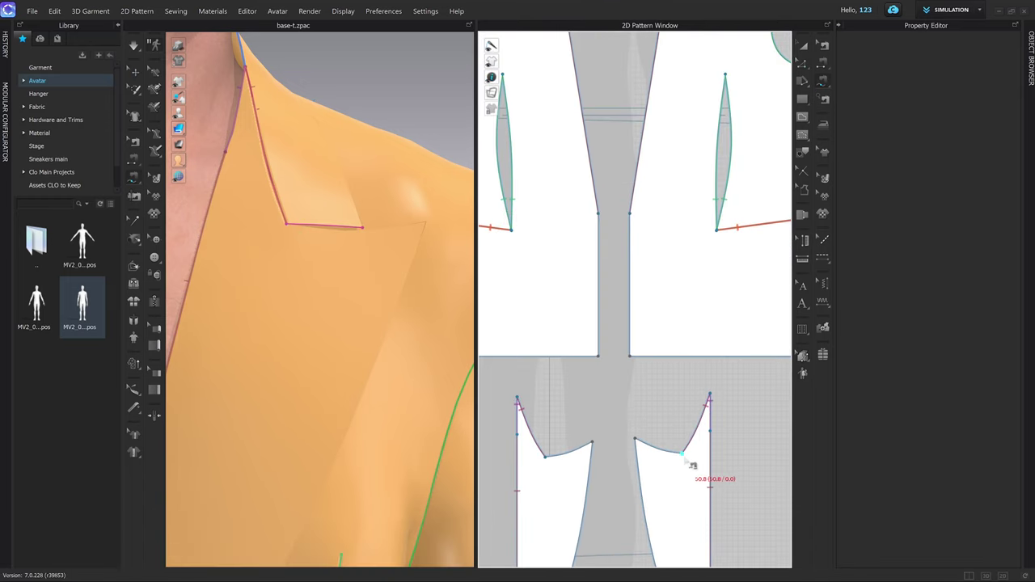
pyautogui.click(681, 453)
pyautogui.click(660, 449)
pyautogui.scroll(-4, 283, 373)
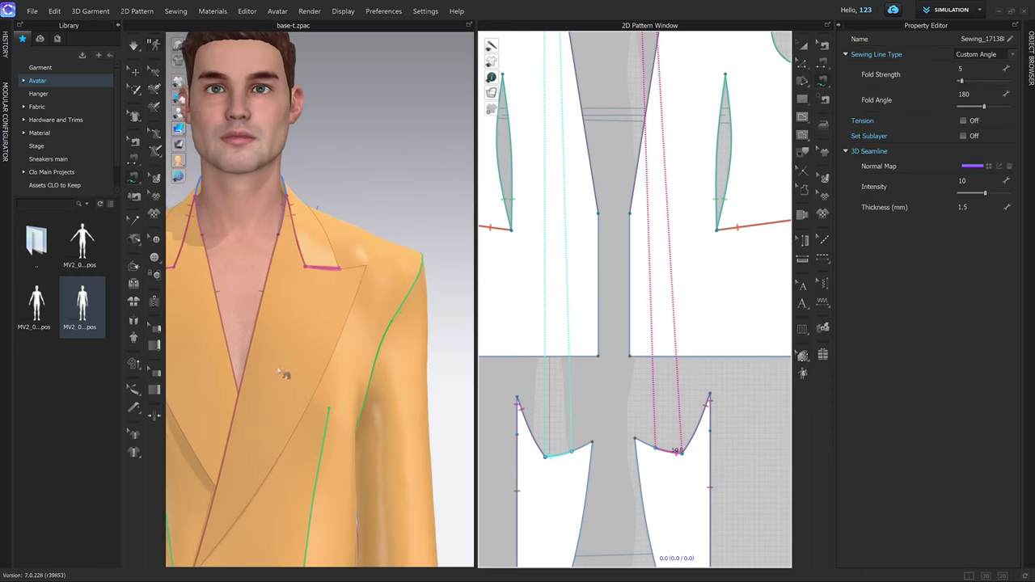
pyautogui.press('space')
pyautogui.moveTo(283, 374); pyautogui.dragTo(288, 305, button='right')
pyautogui.scroll(-4, 286, 279)
# Step: Draw a horizontal internal line across the full width of the sleeve, about 70 mm below its underarm corners
pyautogui.click(379, 268)
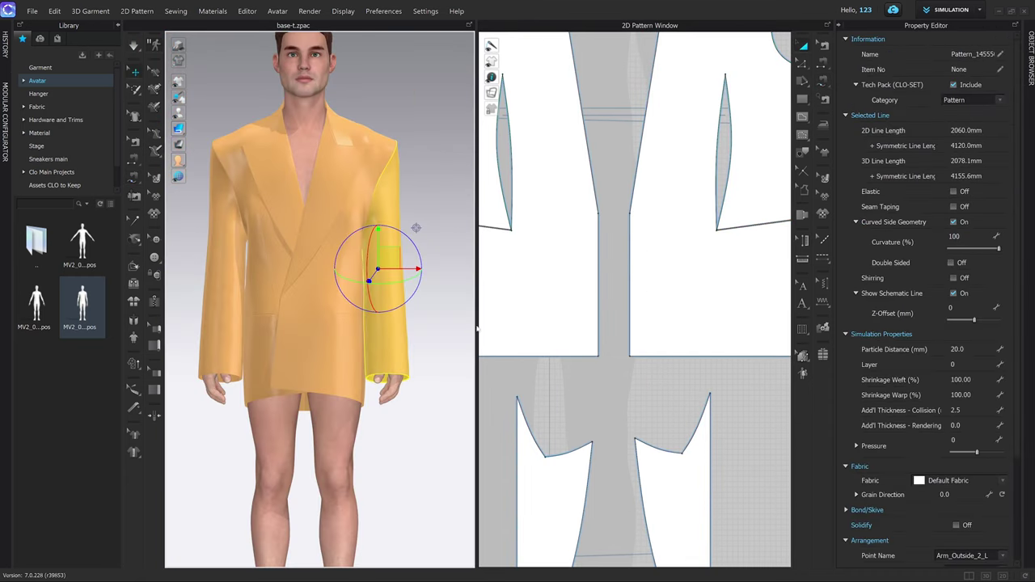
pyautogui.scroll(-5, 577, 324)
pyautogui.moveTo(577, 325); pyautogui.dragTo(624, 325, button='middle')
pyautogui.press('z')
pyautogui.scroll(4, 522, 296)
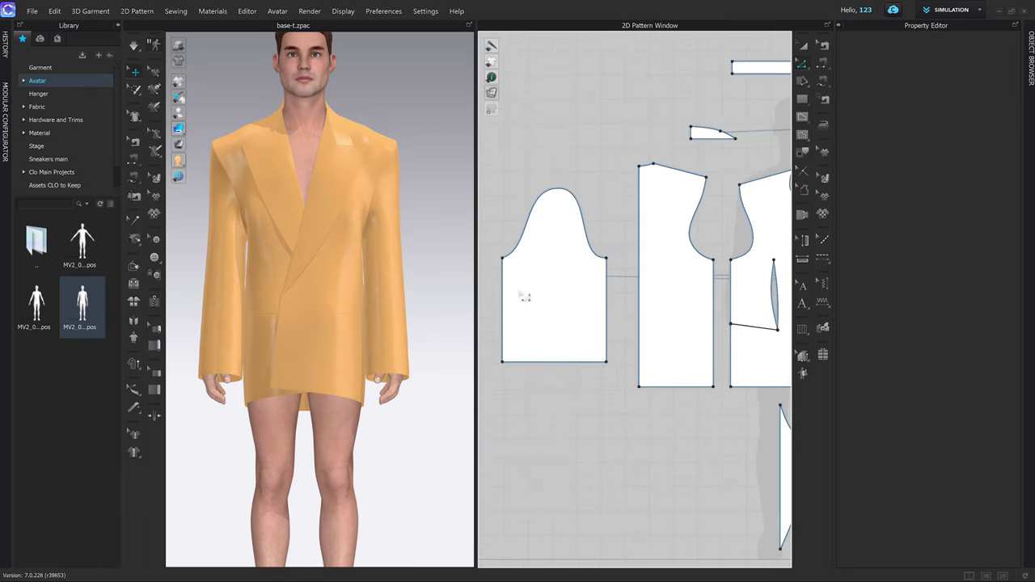
pyautogui.press('g')
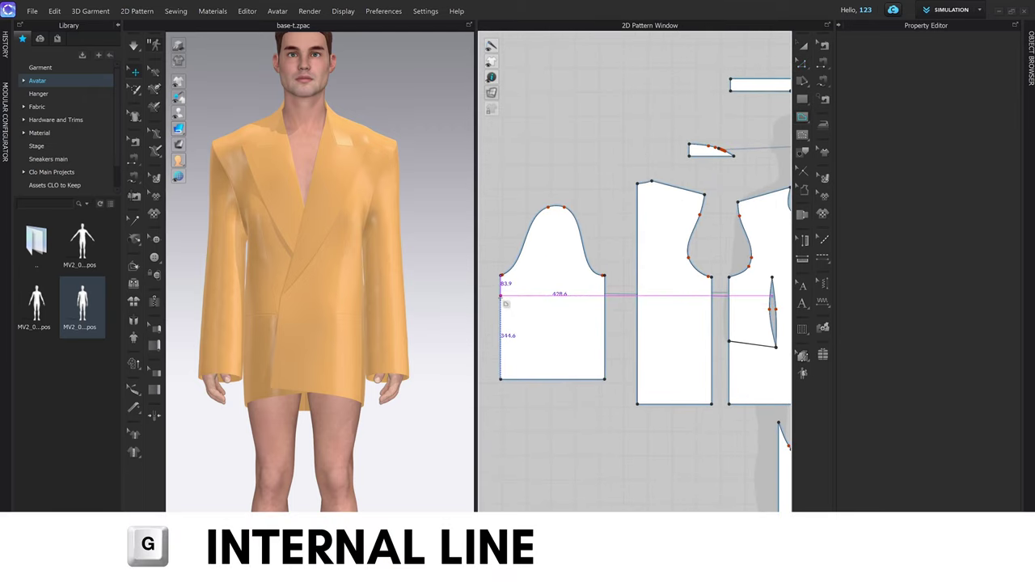
pyautogui.click(501, 291)
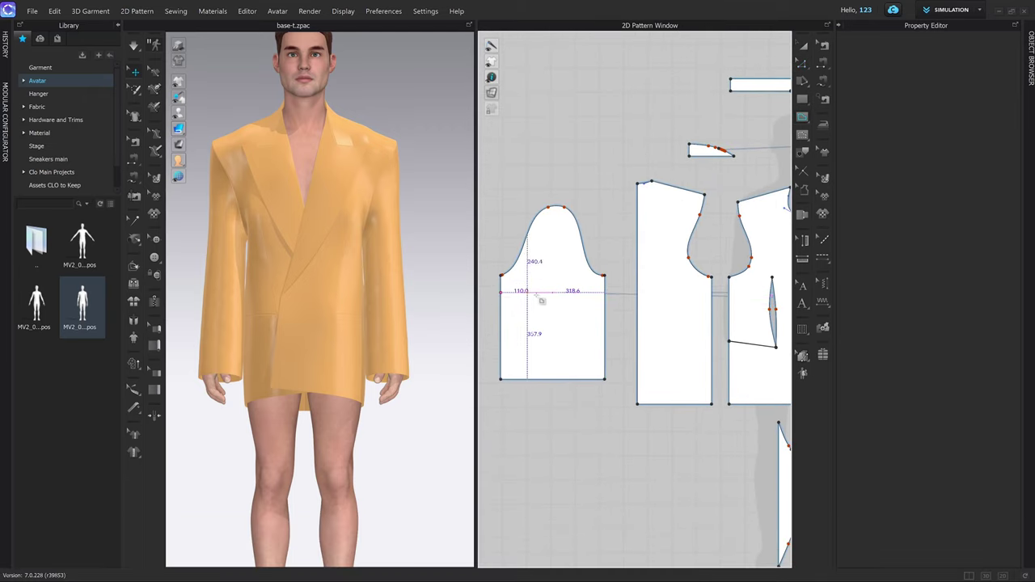
pyautogui.doubleClick(603, 291)
# Step: Cut and sew the sleeve along the horizontal internal line
pyautogui.press('z')
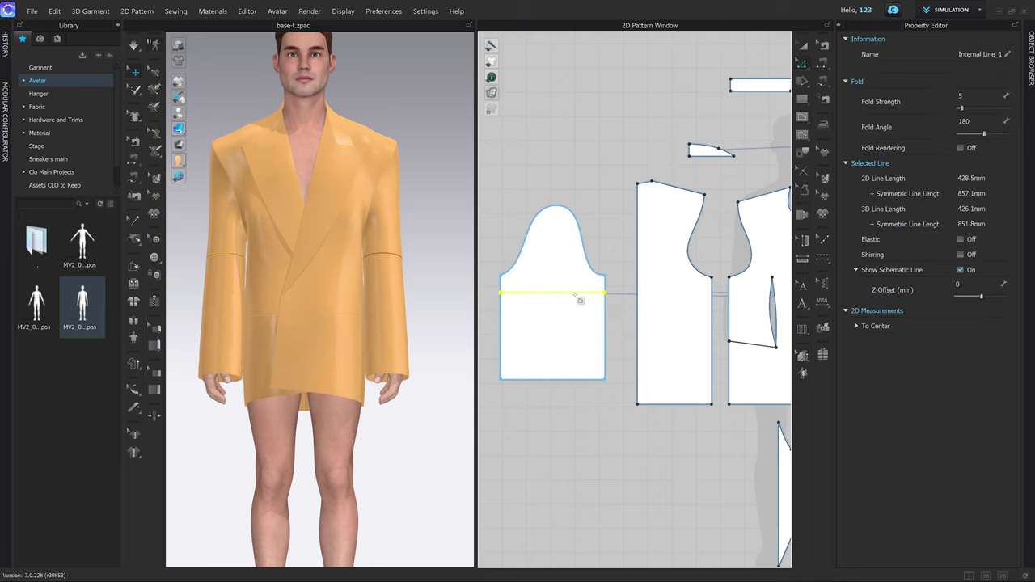
pyautogui.rightClick(579, 300)
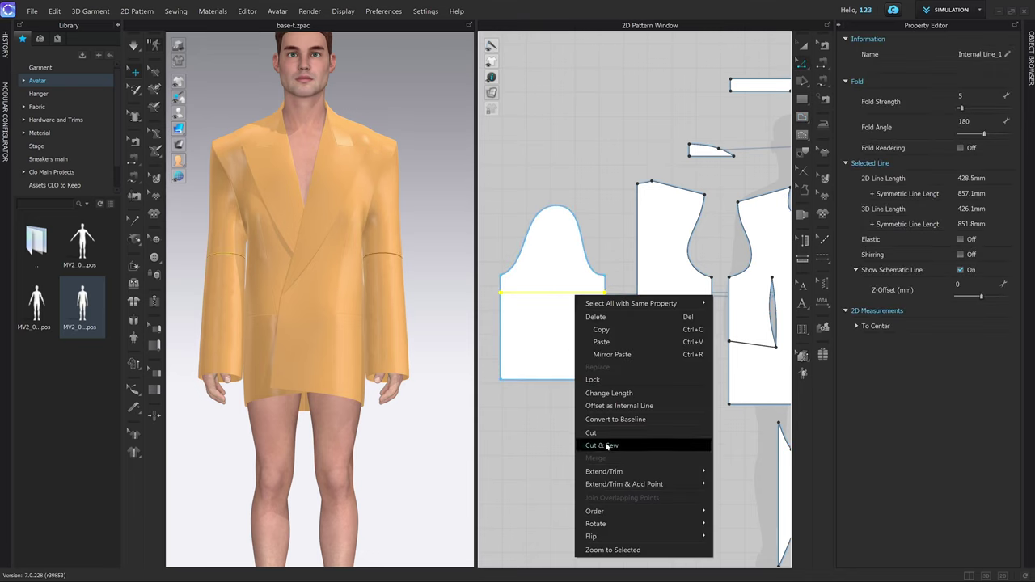
pyautogui.click(618, 445)
# Step: Strengthen all four upper and lower sleeve pieces on both arms
pyautogui.click(398, 297)
pyautogui.keyDown('shift'); pyautogui.click(386, 234); pyautogui.keyUp('shift')
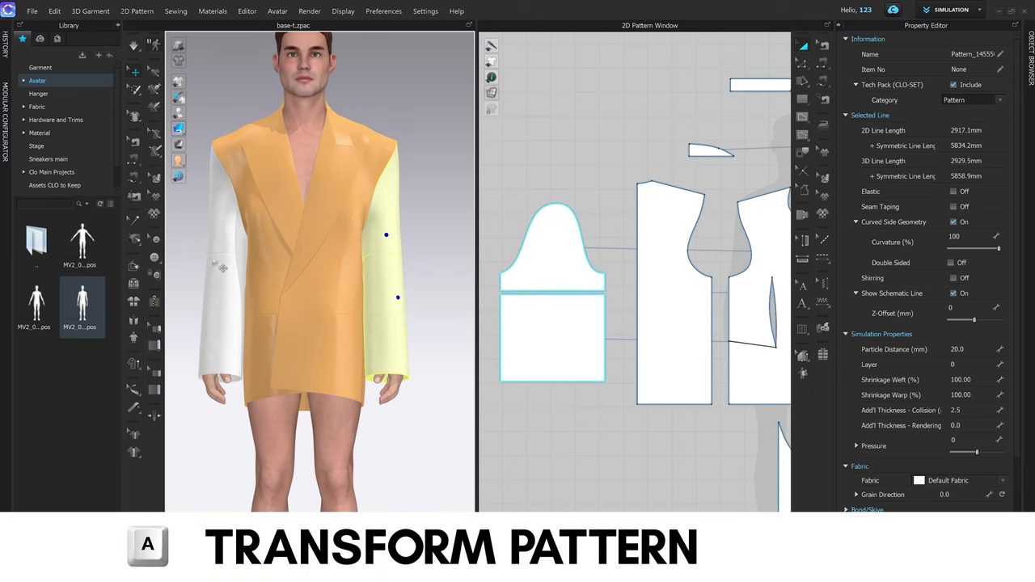
pyautogui.keyDown('shift'); pyautogui.click(218, 243); pyautogui.keyUp('shift')
pyautogui.keyDown('shift'); pyautogui.click(217, 282); pyautogui.keyUp('shift')
pyautogui.hotkey('ctrl', 'h')
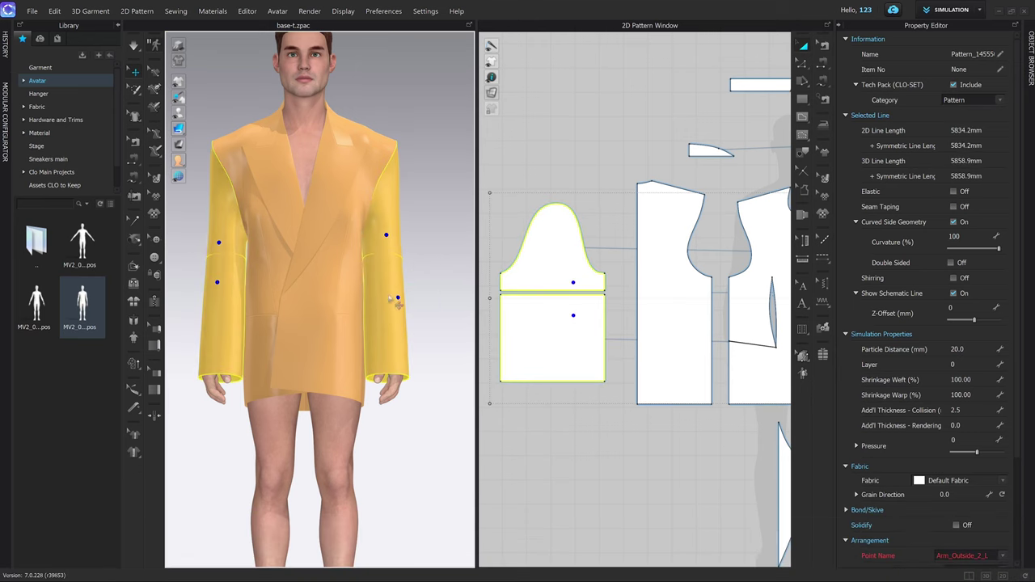
pyautogui.click(442, 303)
pyautogui.scroll(4, 428, 290)
pyautogui.moveTo(428, 289); pyautogui.dragTo(400, 308, button='middle')
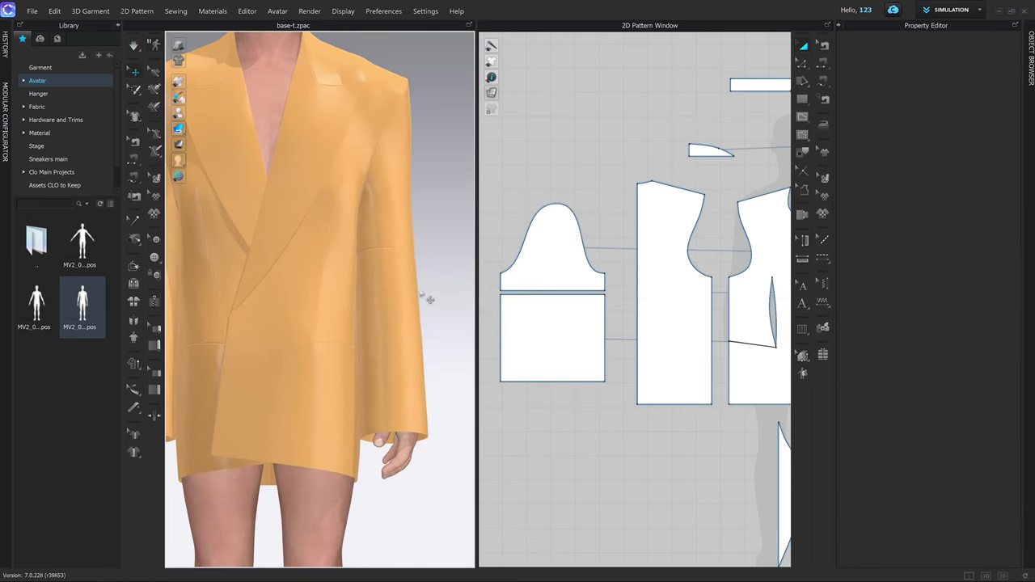
# Step: Shorten the seam joining the upper and lower sleeve pieces to a segment about 65 mm long at the pattern's left edge
pyautogui.press('b')
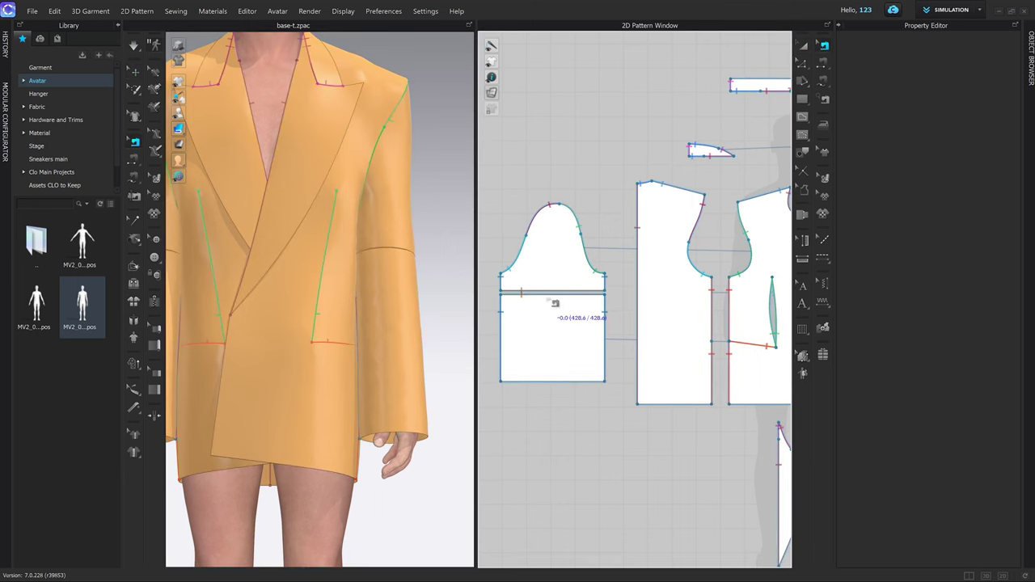
pyautogui.click(556, 293)
pyautogui.scroll(3, 534, 297)
pyautogui.moveTo(703, 308); pyautogui.dragTo(727, 306, button='middle')
pyautogui.moveTo(724, 288); pyautogui.dragTo(524, 296)
pyautogui.moveTo(725, 278); pyautogui.dragTo(526, 279)
pyautogui.click(524, 278)
pyautogui.scroll(-6, 621, 314)
pyautogui.moveTo(634, 316); pyautogui.dragTo(618, 314, button='middle')
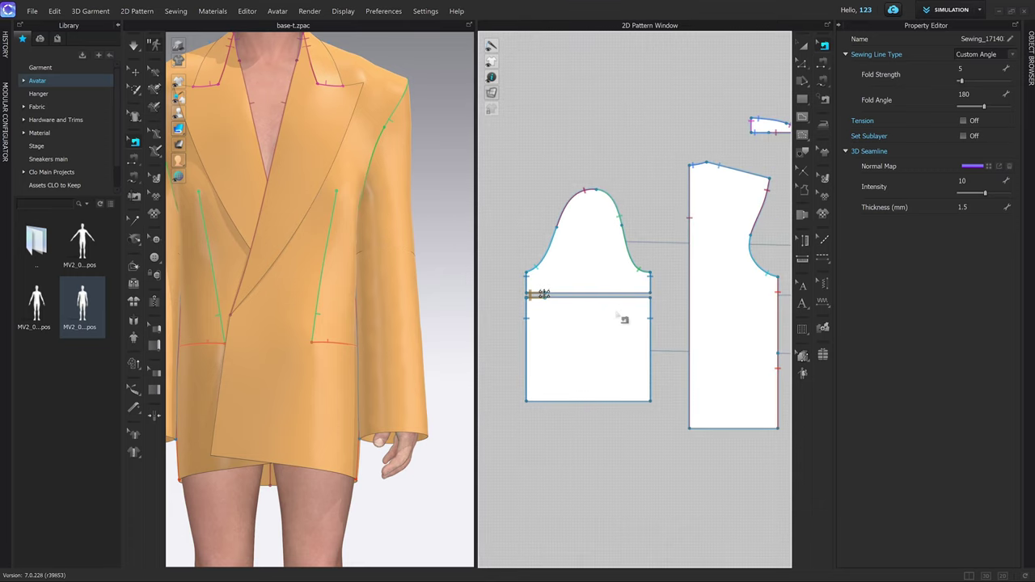
# Step: Free-sew a 68 mm segment between the upper and lower sleeve pieces at the opposite end of the cut
pyautogui.scroll(5, 638, 313)
pyautogui.press('m')
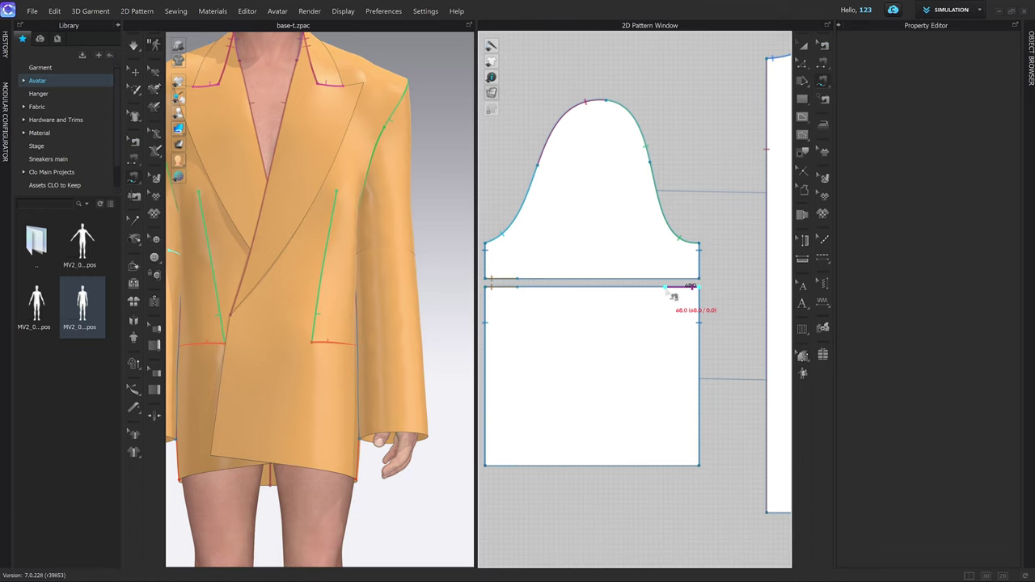
pyautogui.click(693, 283)
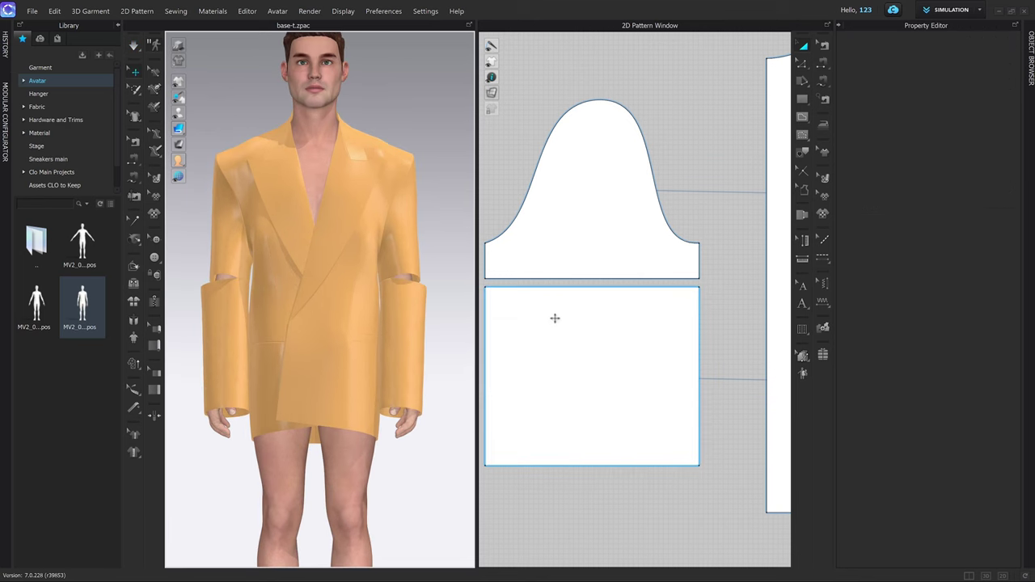
# Step: Move both lower corners of the upper sleeve piece horizontally outward by 25 mm each
pyautogui.press('z')
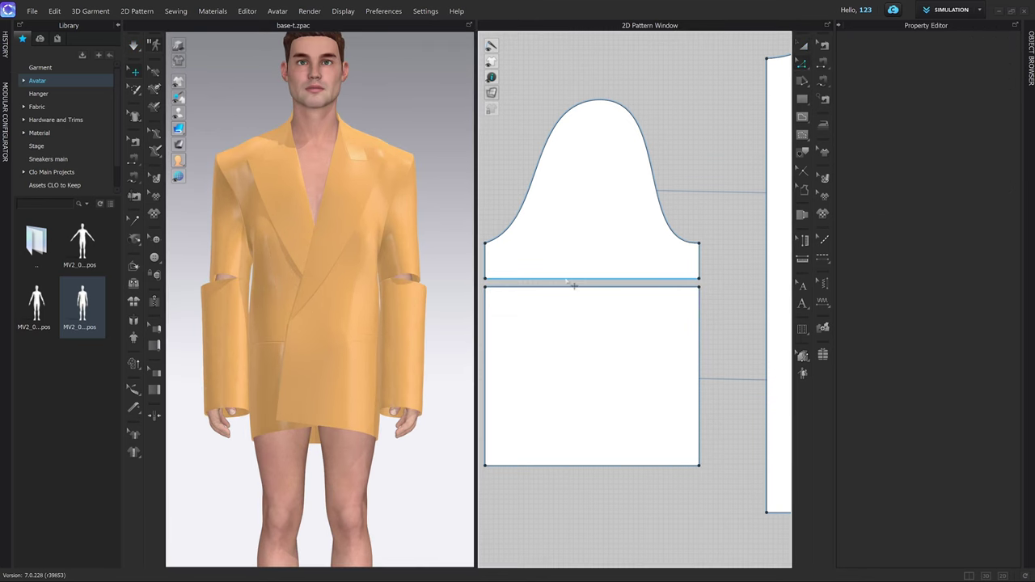
pyautogui.click(490, 282)
pyautogui.moveTo(491, 285); pyautogui.dragTo(536, 287, button='middle')
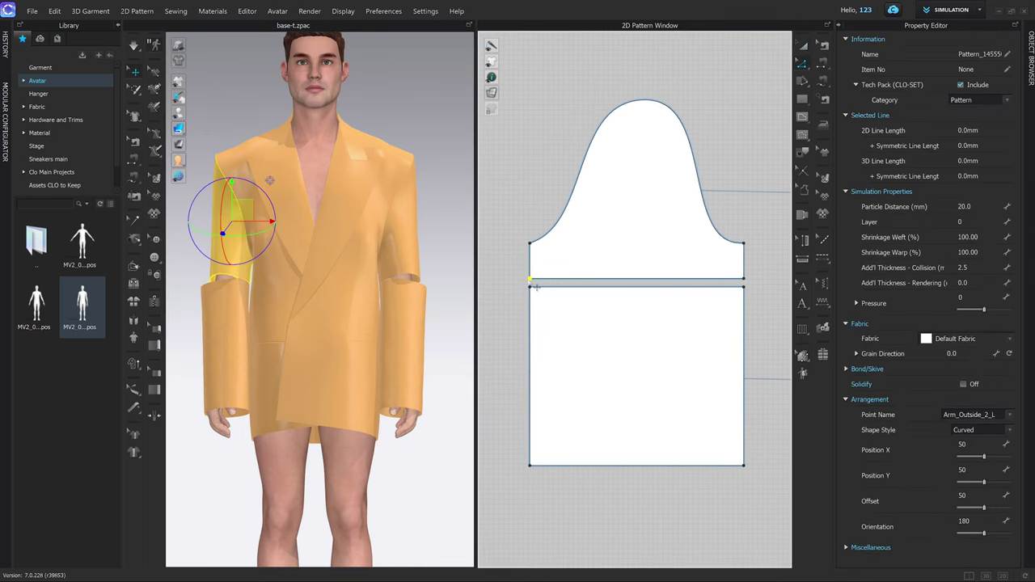
pyautogui.moveTo(530, 279); pyautogui.dragTo(515, 280)
pyautogui.rightClick(515, 280)
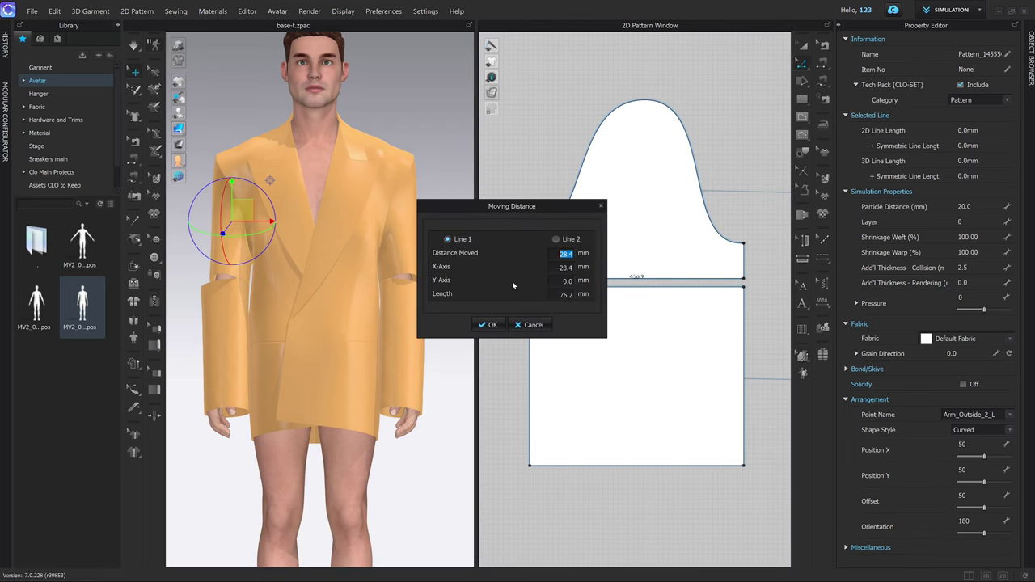
pyautogui.click(494, 325)
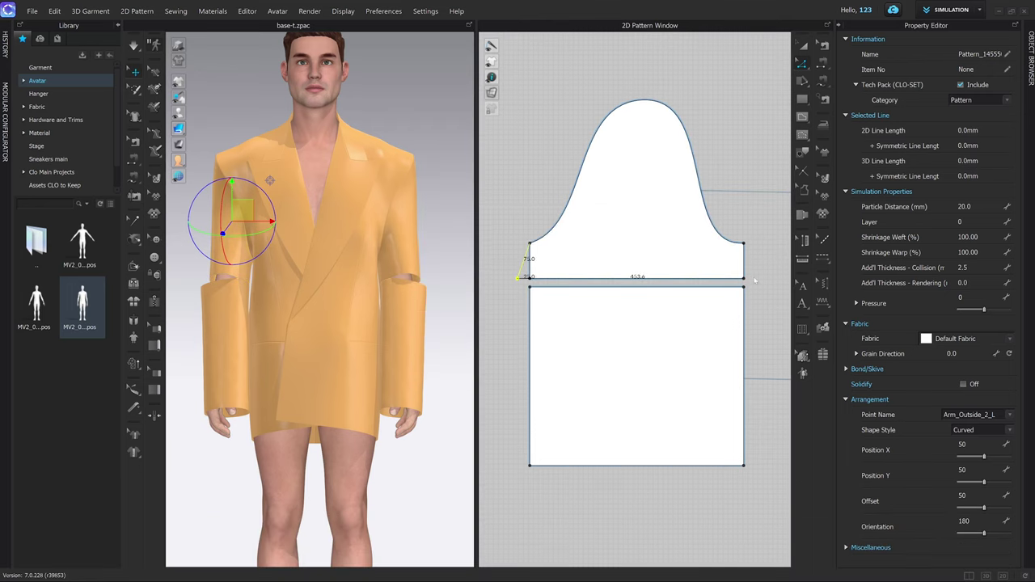
pyautogui.moveTo(744, 279); pyautogui.dragTo(751, 280)
pyautogui.press('Return')
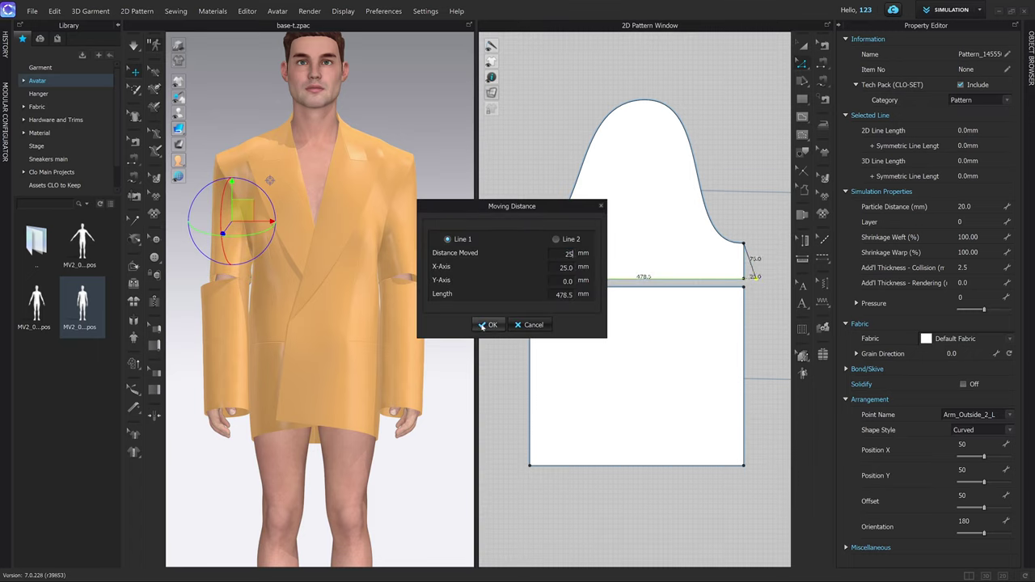
pyautogui.click(489, 324)
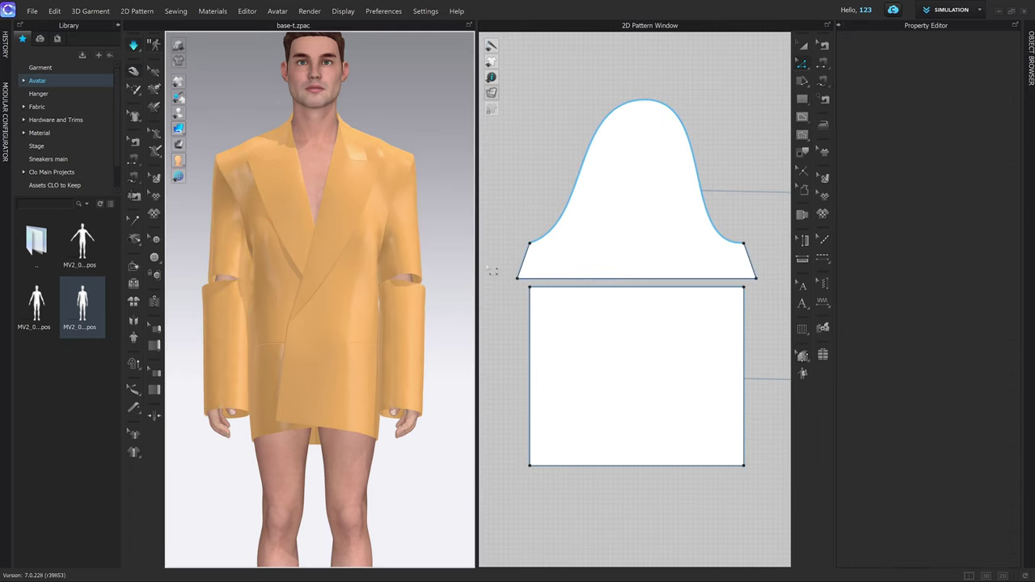
# Step: Check the lengths of the two short seams joining the widened upper sleeve to the lower sleeve
pyautogui.press('b')
pyautogui.click(551, 285)
pyautogui.scroll(3, 551, 283)
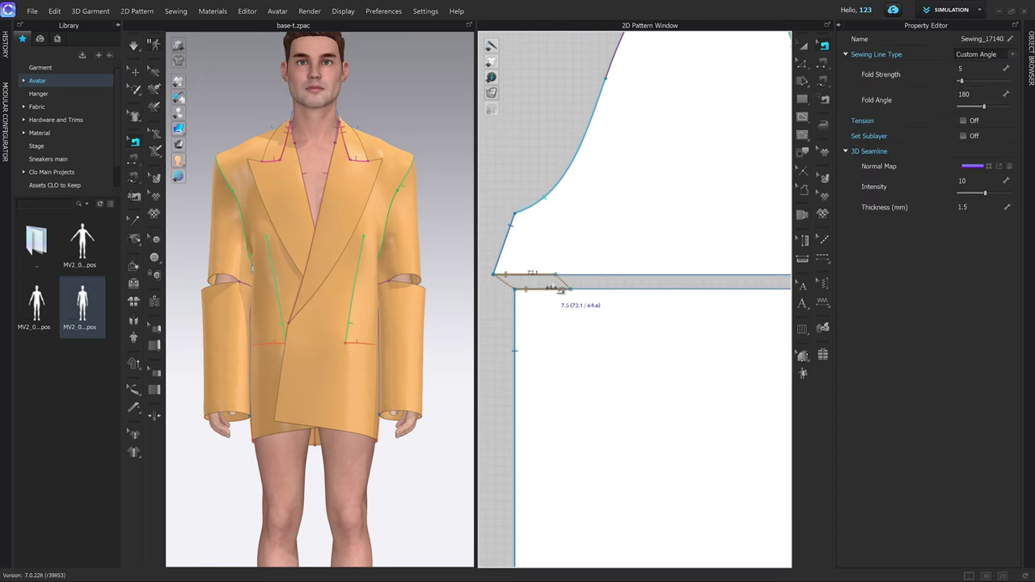
pyautogui.scroll(-3, 616, 283)
pyautogui.moveTo(732, 294); pyautogui.dragTo(577, 296, button='middle')
pyautogui.scroll(4, 617, 284)
pyautogui.click(616, 284)
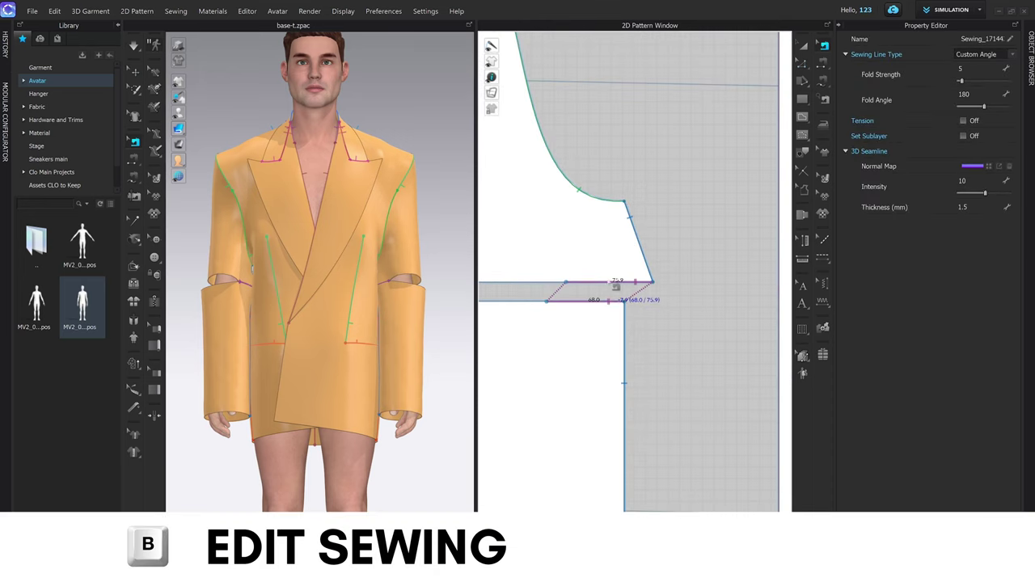
# Step: Examine the open slit between the upper and lower sleeves on the avatar from the side and front
pyautogui.press('a')
pyautogui.moveTo(381, 348); pyautogui.dragTo(395, 279, button='middle')
pyautogui.moveTo(396, 323); pyautogui.dragTo(342, 289, button='right')
pyautogui.click(361, 228)
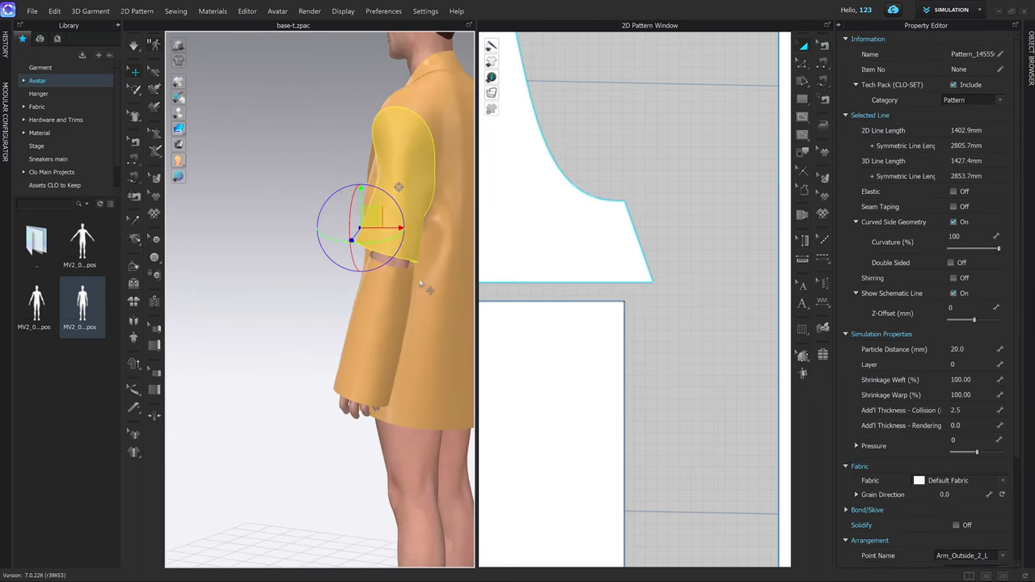
pyautogui.moveTo(324, 325); pyautogui.dragTo(421, 291, button='right')
pyautogui.click(421, 289)
pyautogui.click(458, 242)
pyautogui.scroll(-2, 429, 248)
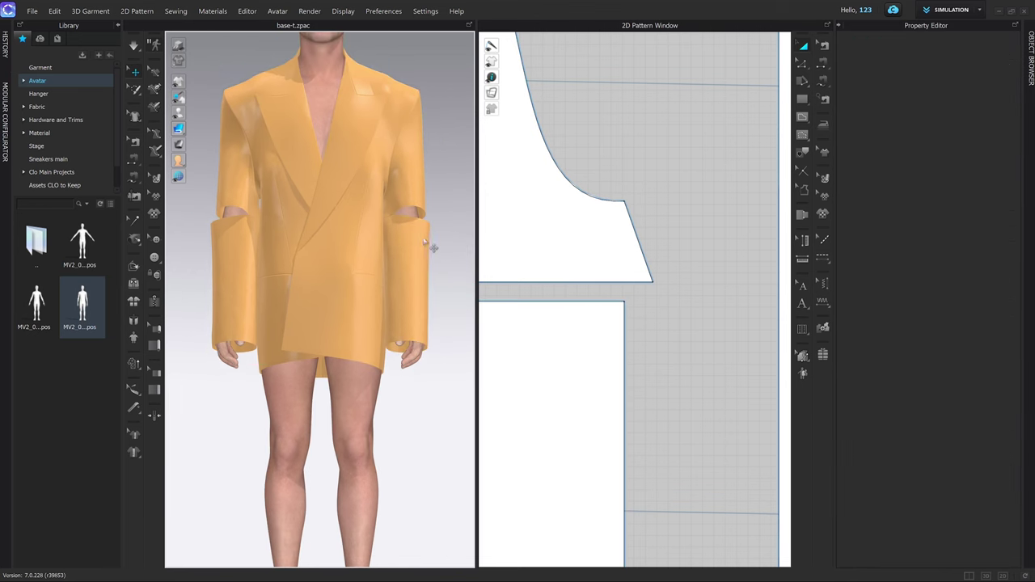
pyautogui.moveTo(429, 247); pyautogui.dragTo(423, 300, button='middle')
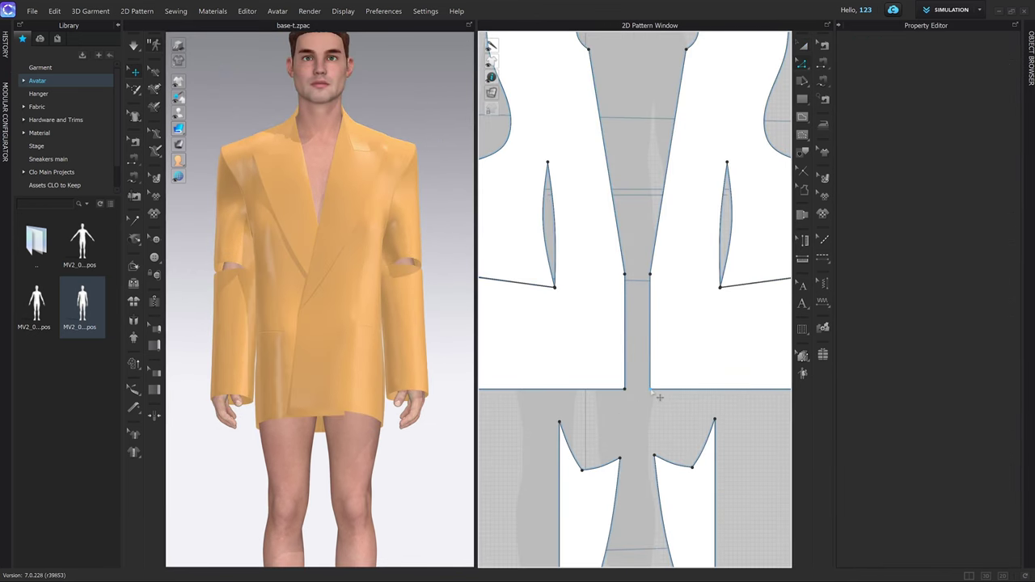
# Step: Move the front panel's bottom centre-front corner inward along the hem by 70 mm
pyautogui.click(660, 397)
pyautogui.press('z')
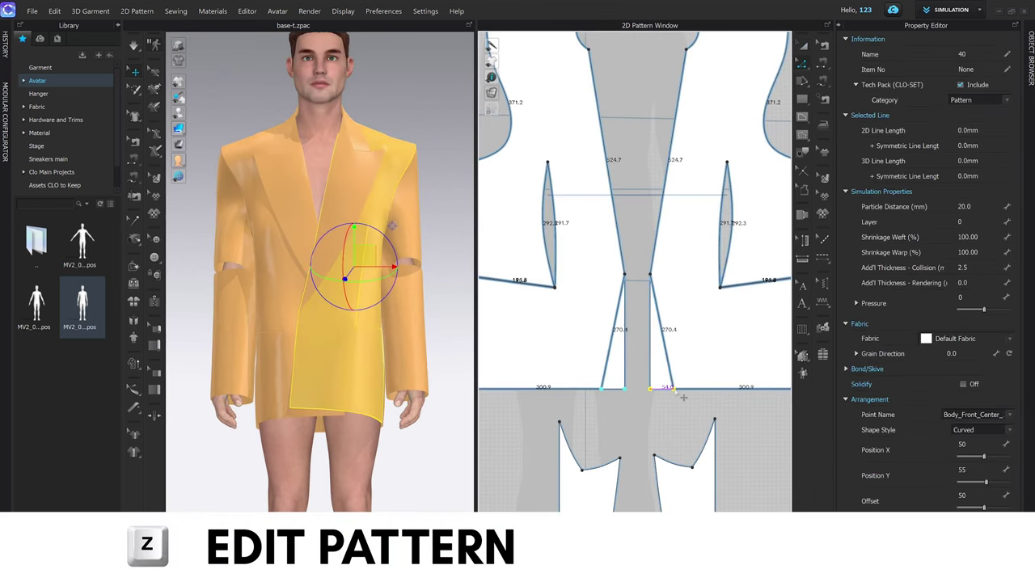
pyautogui.moveTo(683, 397); pyautogui.dragTo(675, 391)
pyautogui.rightClick(676, 391)
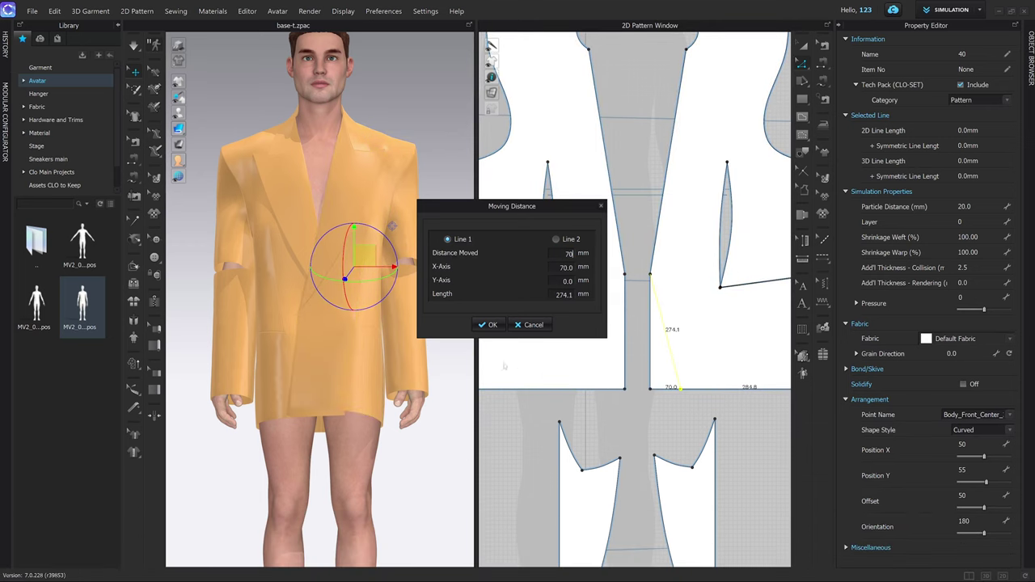
pyautogui.click(488, 324)
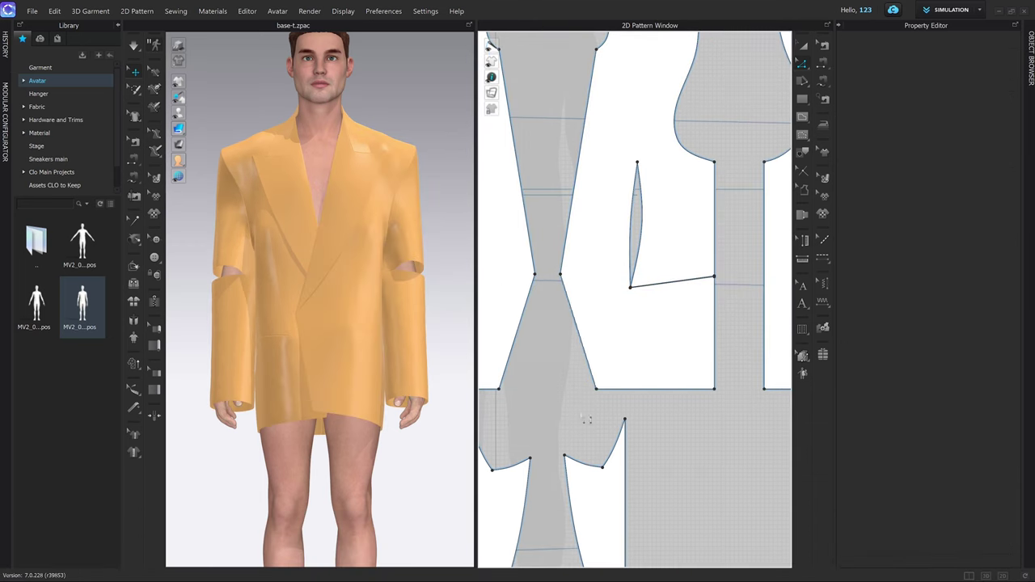
# Step: Add points on the front panel's slanted centre edge and on the hem near the bottom front corner
pyautogui.press('x')
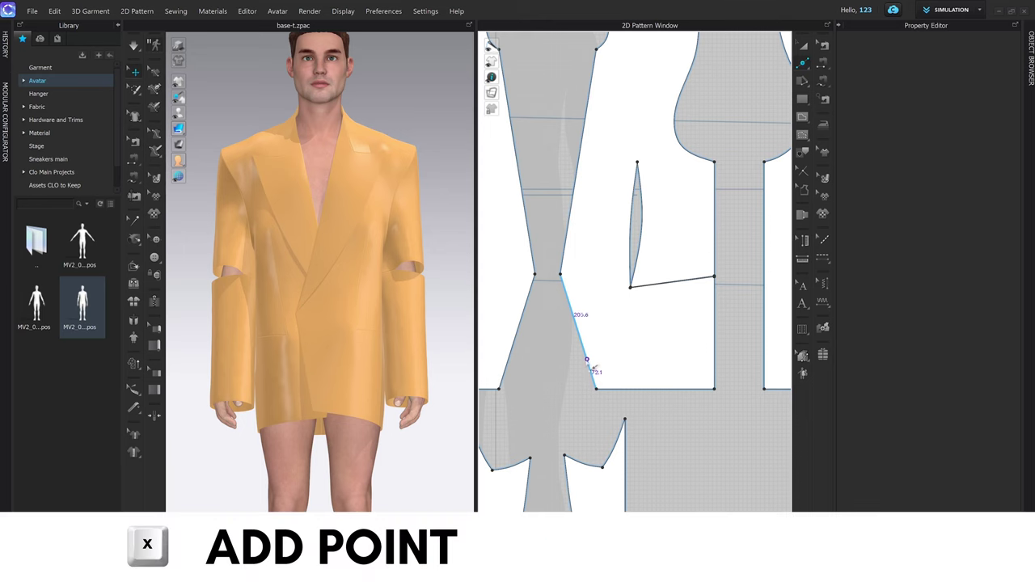
pyautogui.click(581, 344)
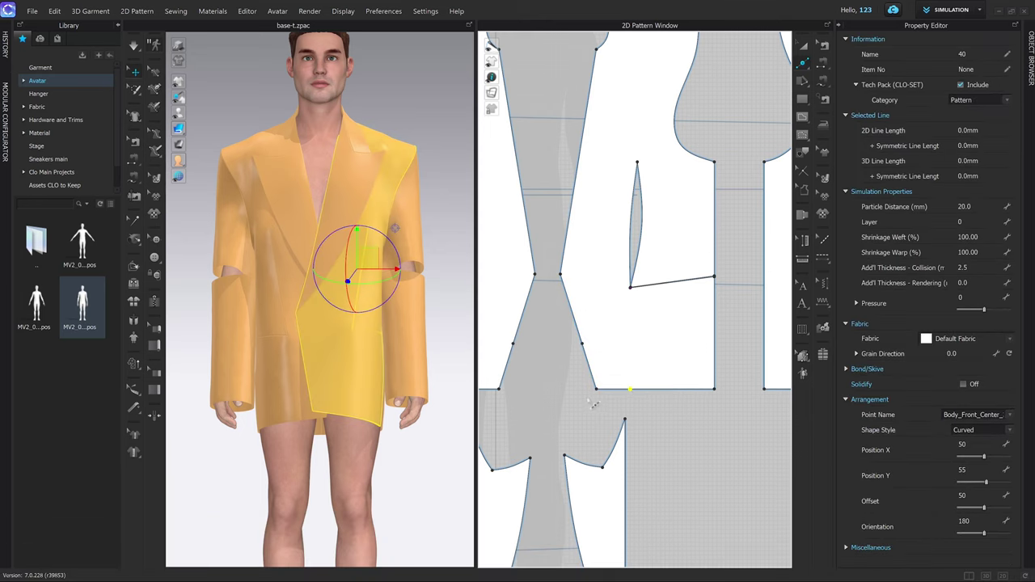
# Step: Convert the front panel's bottom front corner to a curve point, smooth the rounded curve into the hem, and simulate the garment
pyautogui.rightClick(598, 390)
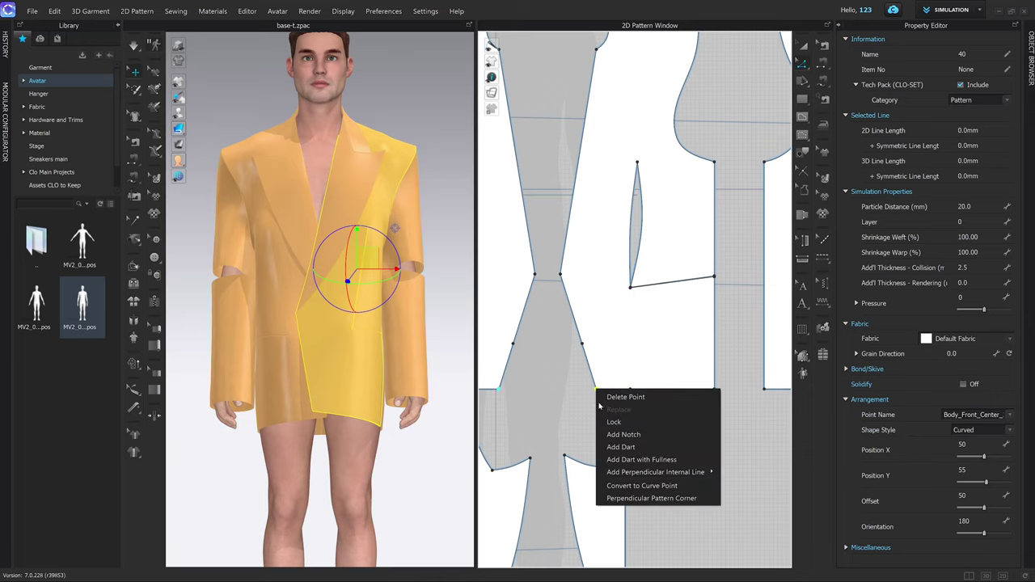
pyautogui.click(639, 486)
pyautogui.press('z')
pyautogui.scroll(3, 603, 416)
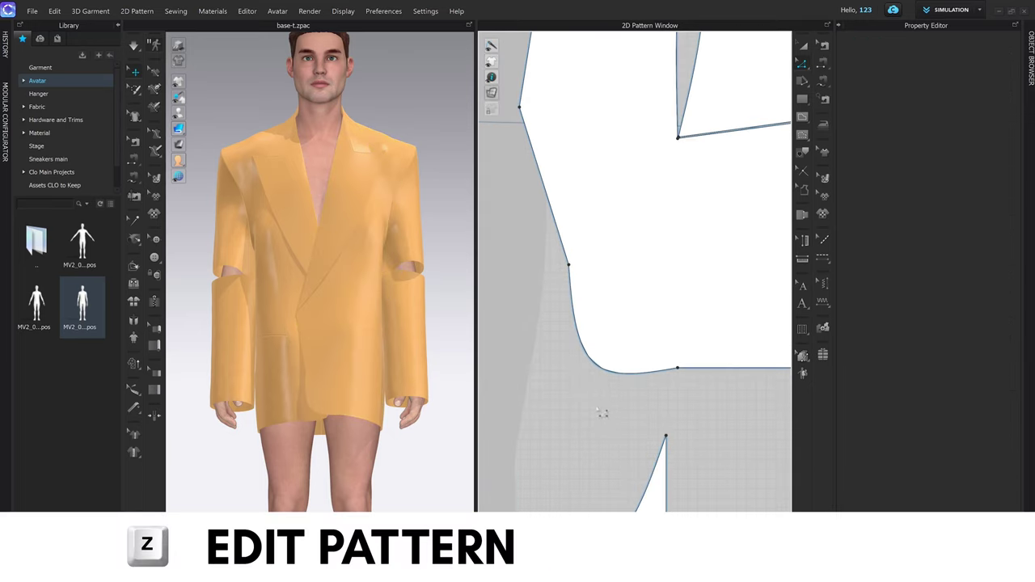
pyautogui.moveTo(569, 406); pyautogui.dragTo(584, 393)
pyautogui.scroll(-3, 566, 444)
pyautogui.moveTo(413, 461); pyautogui.dragTo(415, 405, button='middle')
pyautogui.press('space')
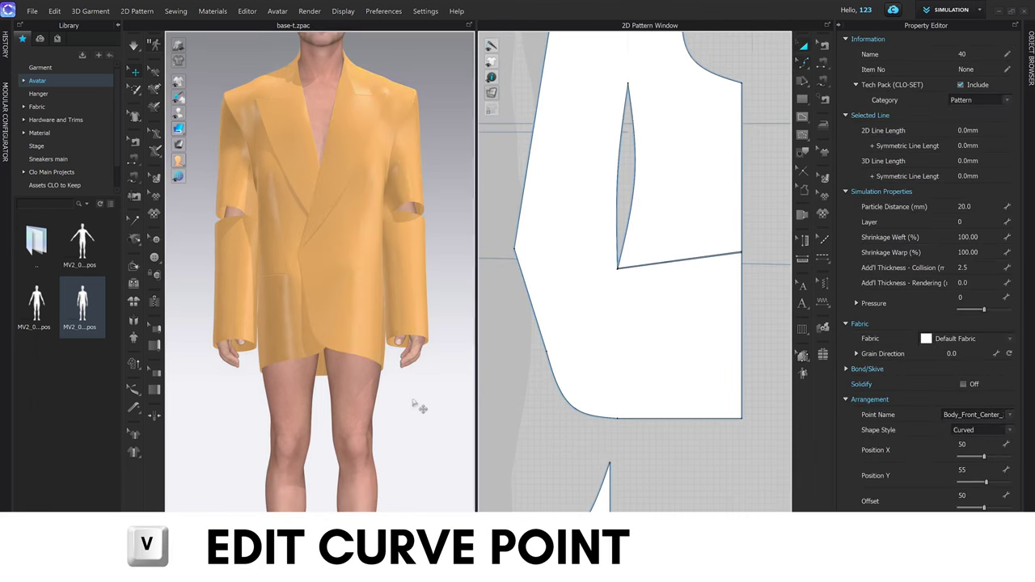
pyautogui.click(318, 350)
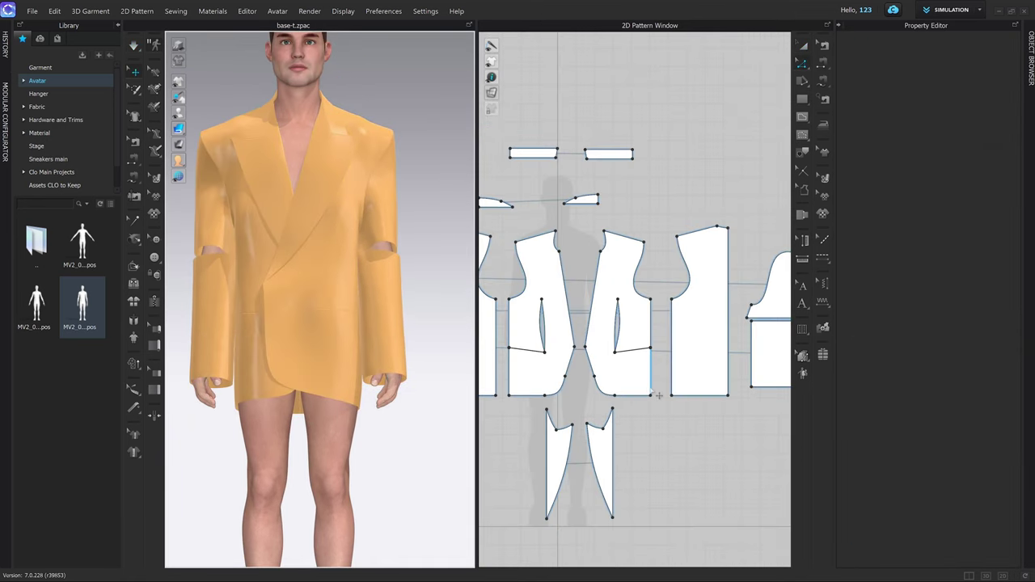
# Step: Check the length of the pocket line running from the front panel's dart to the side seam
pyautogui.scroll(8, 623, 342)
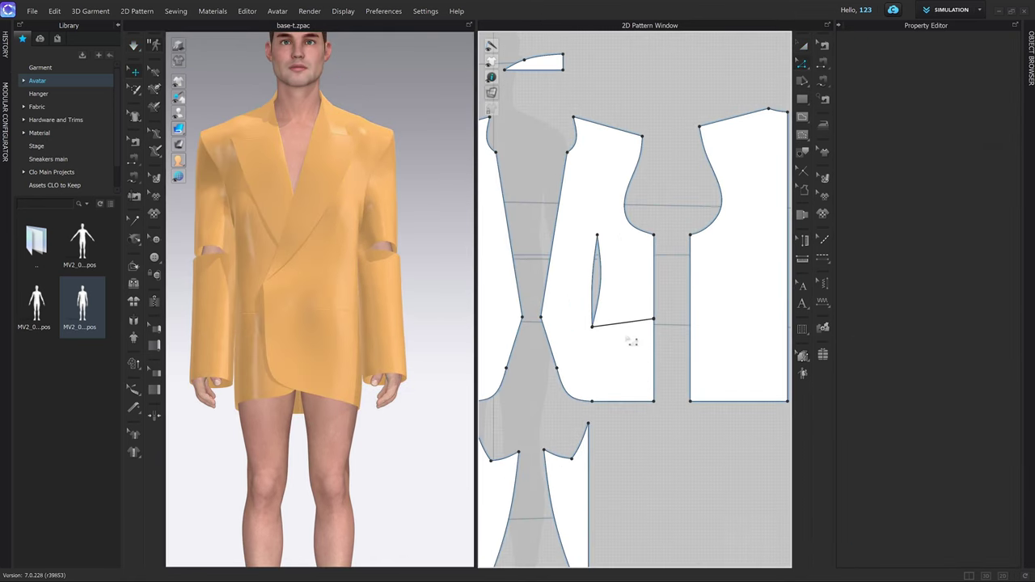
pyautogui.click(604, 305)
pyautogui.press('z')
pyautogui.click(623, 315)
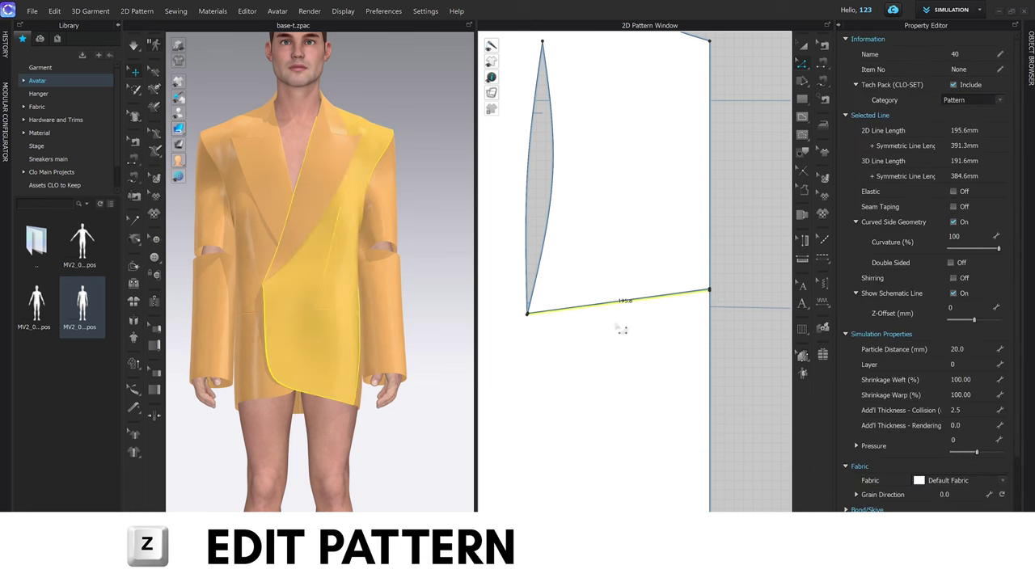
pyautogui.scroll(-3, 621, 330)
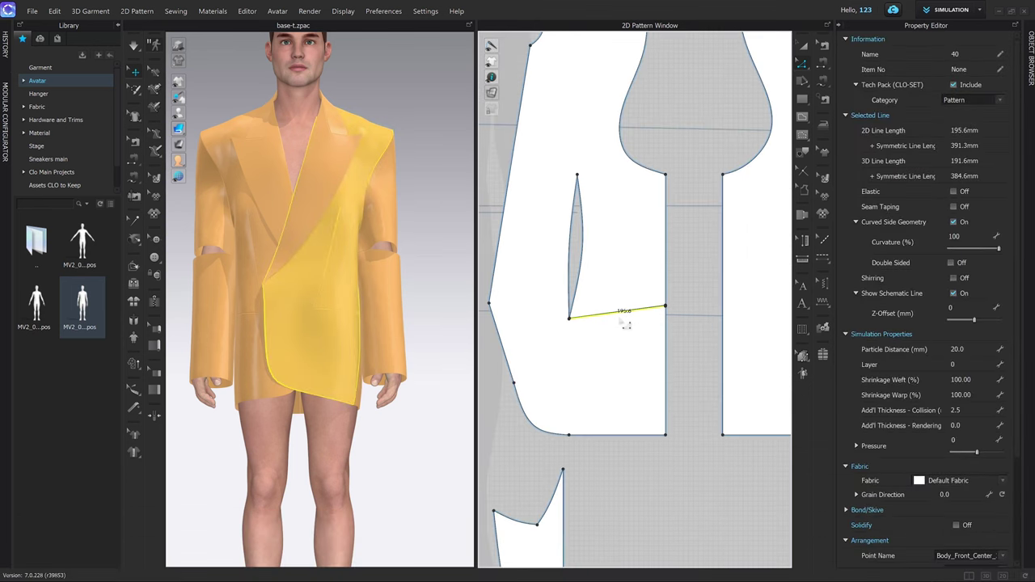
pyautogui.moveTo(319, 331); pyautogui.dragTo(347, 331, button='right')
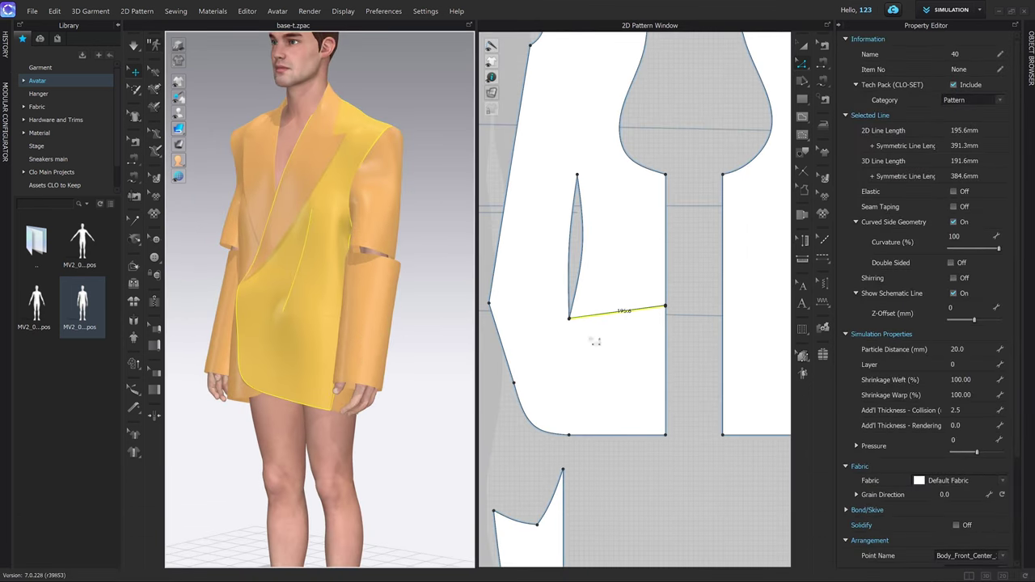
pyautogui.scroll(5, 595, 341)
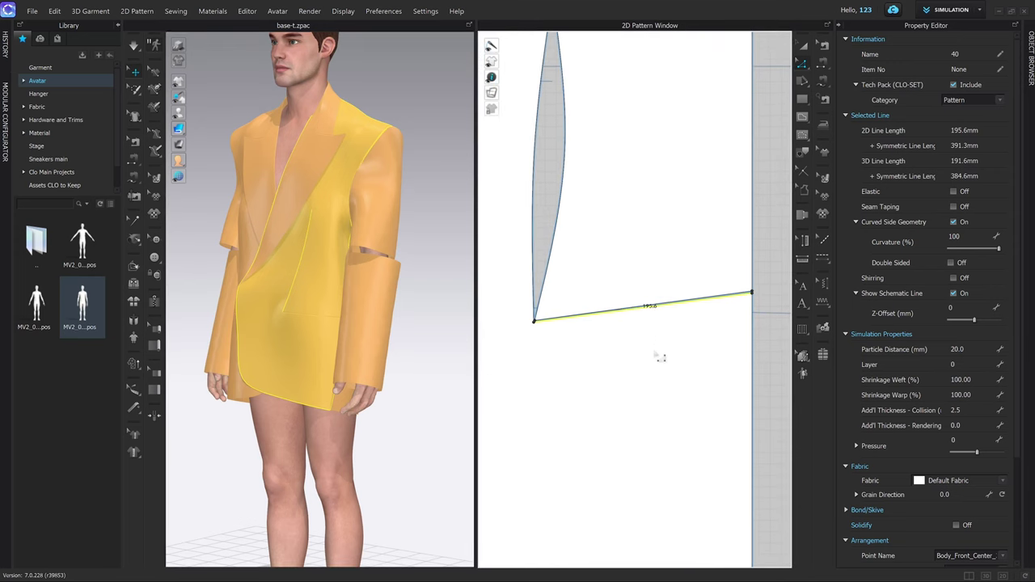
# Step: Create a rectangle pattern 170 mm wide and 50 mm high below the front panel for a pocket flap
pyautogui.scroll(-5, 657, 388)
pyautogui.press('s')
pyautogui.click(680, 490)
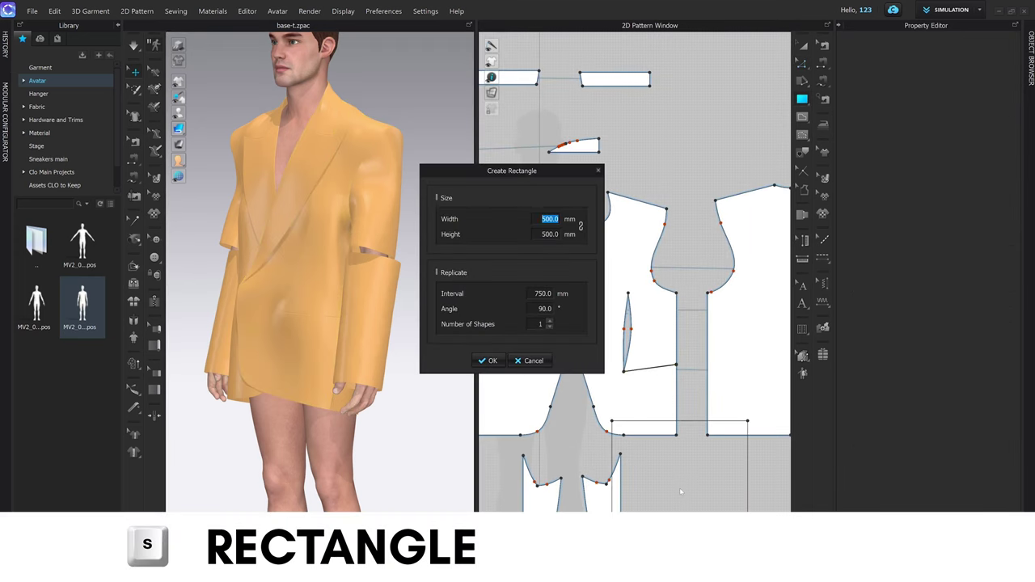
pyautogui.write('170')
pyautogui.press('Tab')
pyautogui.write('50')
pyautogui.press('Return')
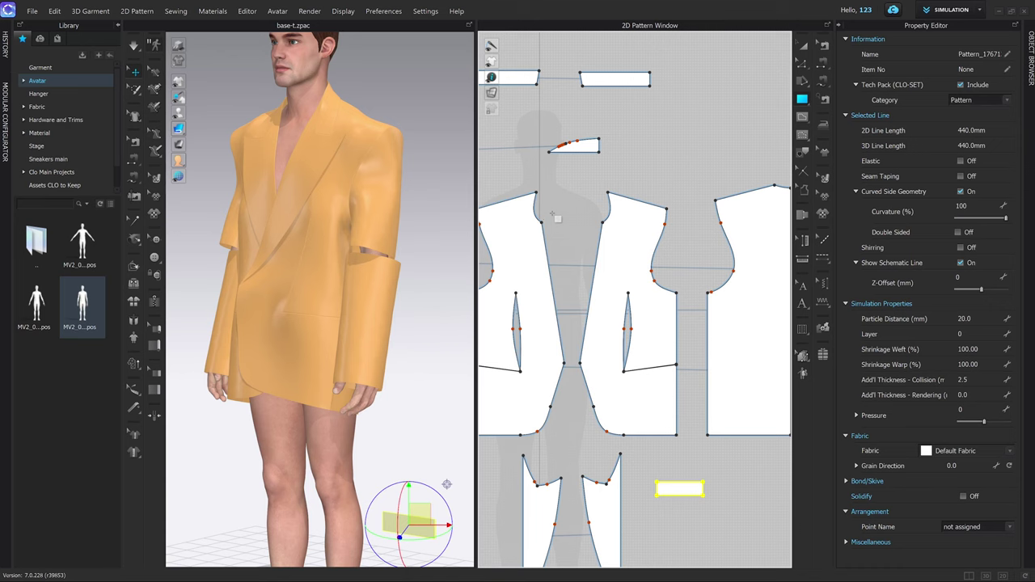
# Step: Free-sew the flap rectangle's upper edge to the front panel's pocket line, starting at the dart end
pyautogui.press('m')
pyautogui.scroll(3, 700, 472)
pyautogui.click(628, 493)
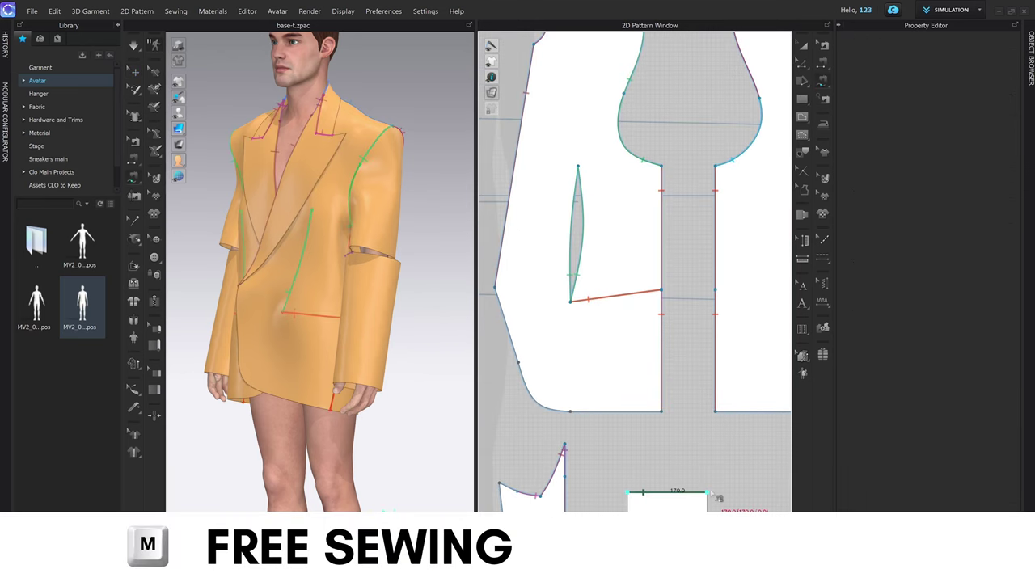
pyautogui.scroll(3, 590, 315)
pyautogui.click(591, 311)
pyautogui.moveTo(700, 304); pyautogui.dragTo(619, 345, button='middle')
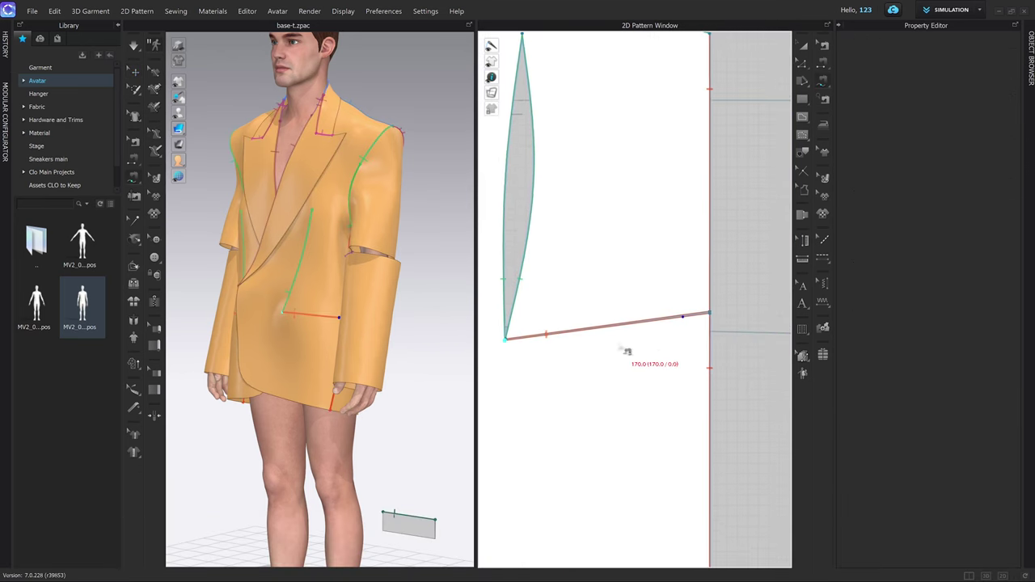
pyautogui.click(685, 327)
# Step: Move the flap in 3D near the jacket front, superimpose it over the front panel, and simulate it
pyautogui.press('2')
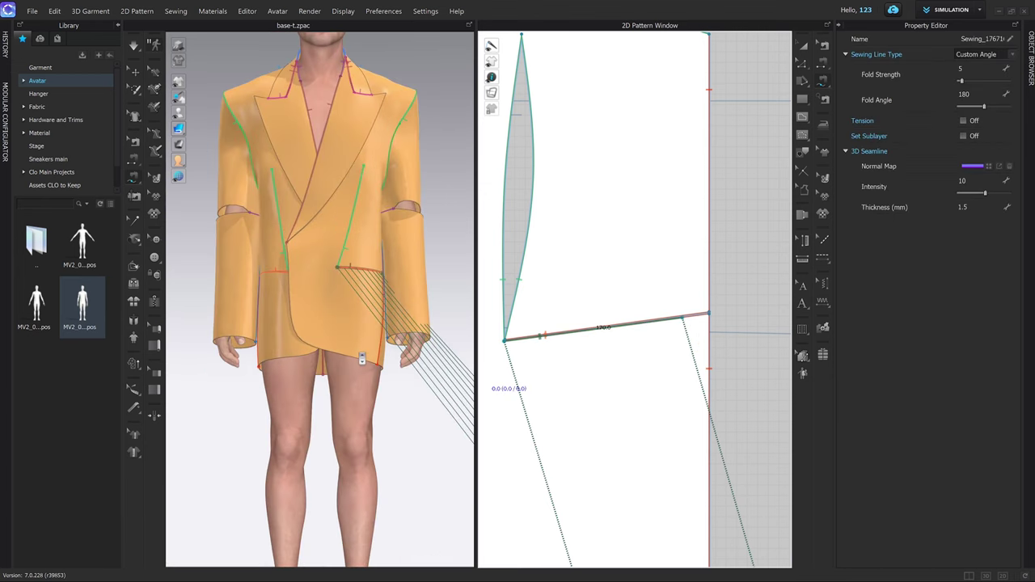
pyautogui.press('q')
pyautogui.scroll(-2, 363, 362)
pyautogui.moveTo(463, 428); pyautogui.dragTo(351, 347)
pyautogui.rightClick(350, 346)
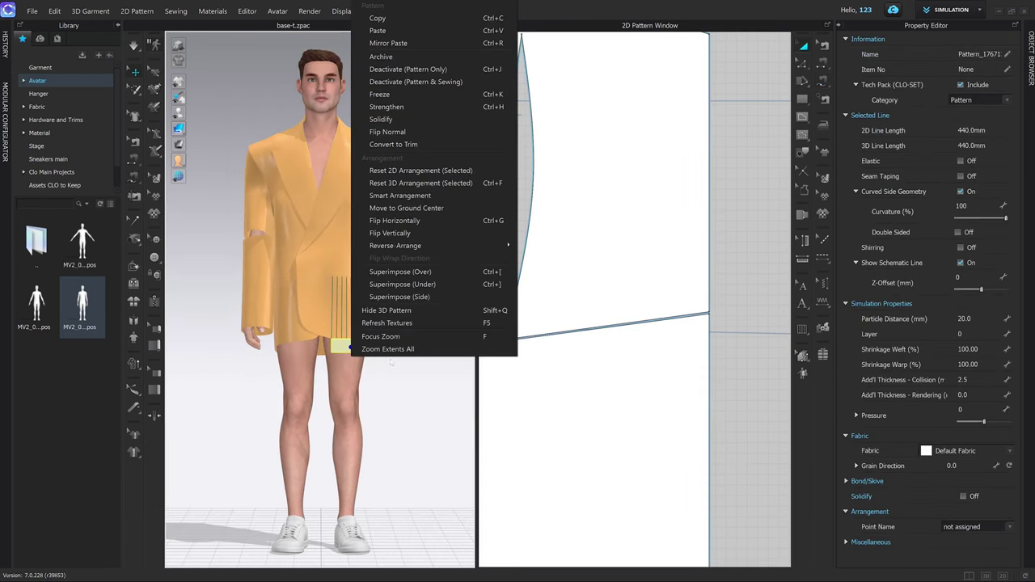
pyautogui.click(393, 272)
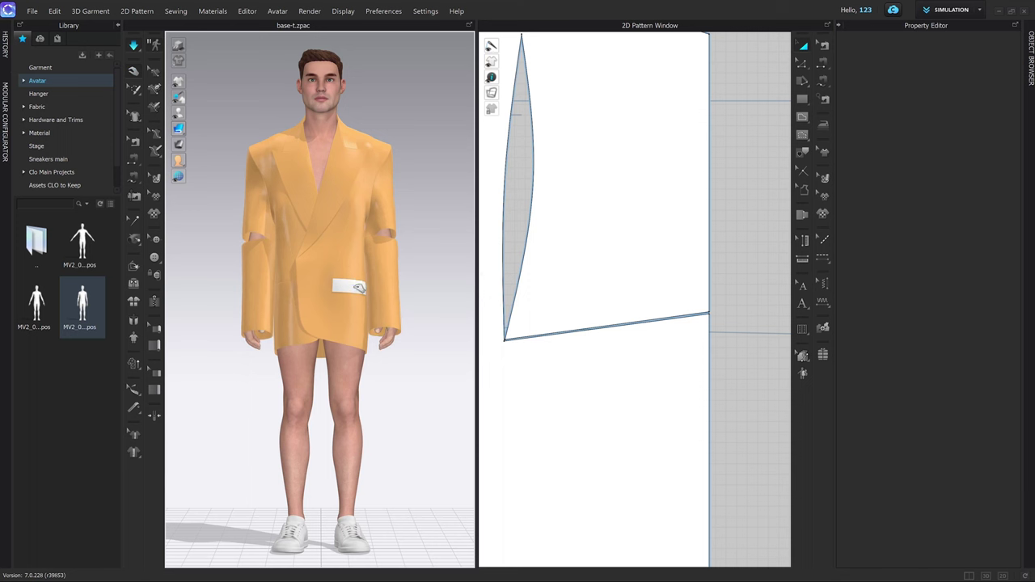
pyautogui.click(349, 283)
# Step: Change the sewing line type of the seam joining the pocket flap to the front panel
pyautogui.press('b')
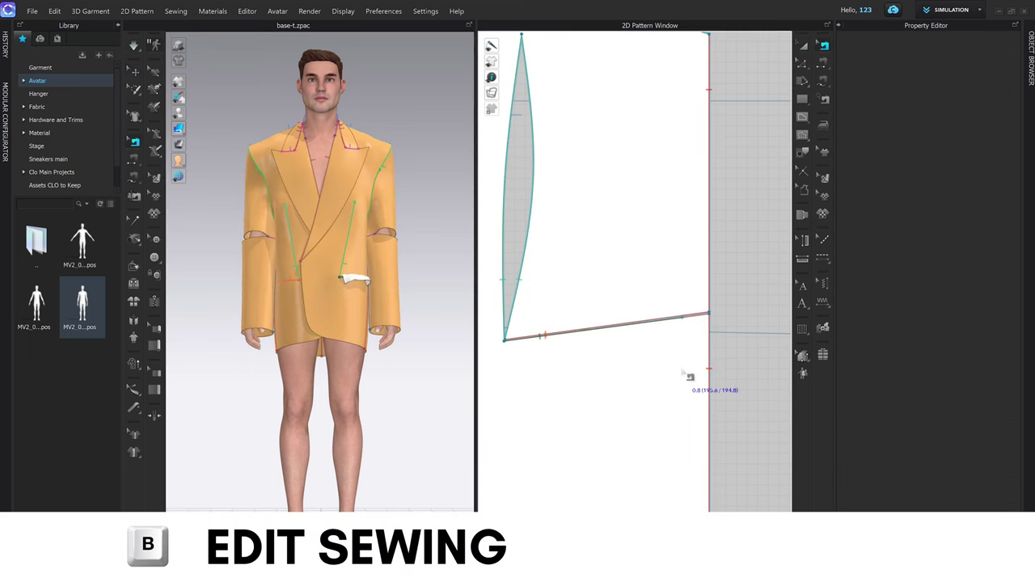
pyautogui.click(653, 324)
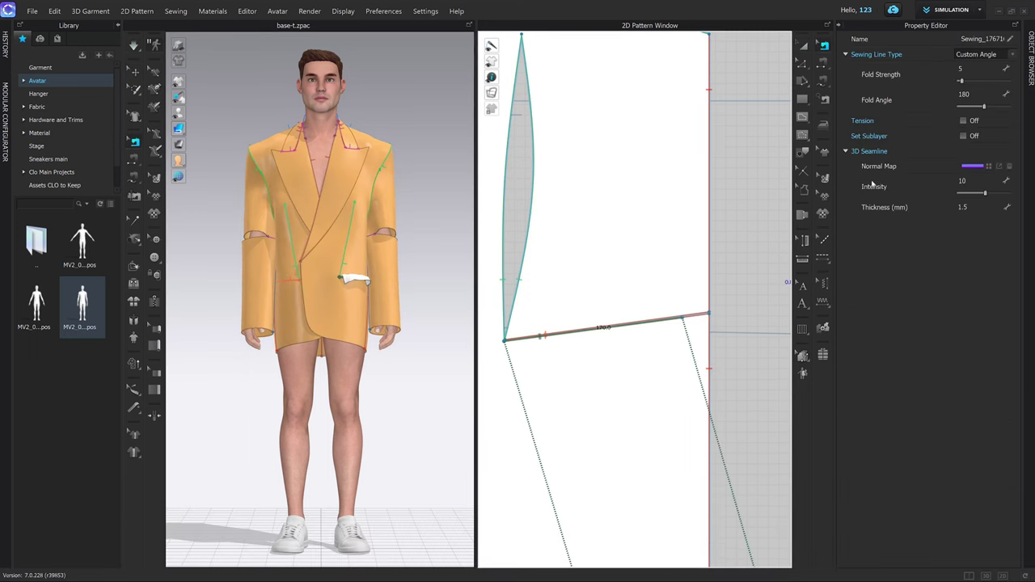
pyautogui.click(1008, 55)
pyautogui.click(989, 63)
# Step: Select the pocket flap and simulate the garment, pulling the flap down so that it lies against the front panel
pyautogui.scroll(-8, 669, 393)
pyautogui.press('a')
pyautogui.click(682, 487)
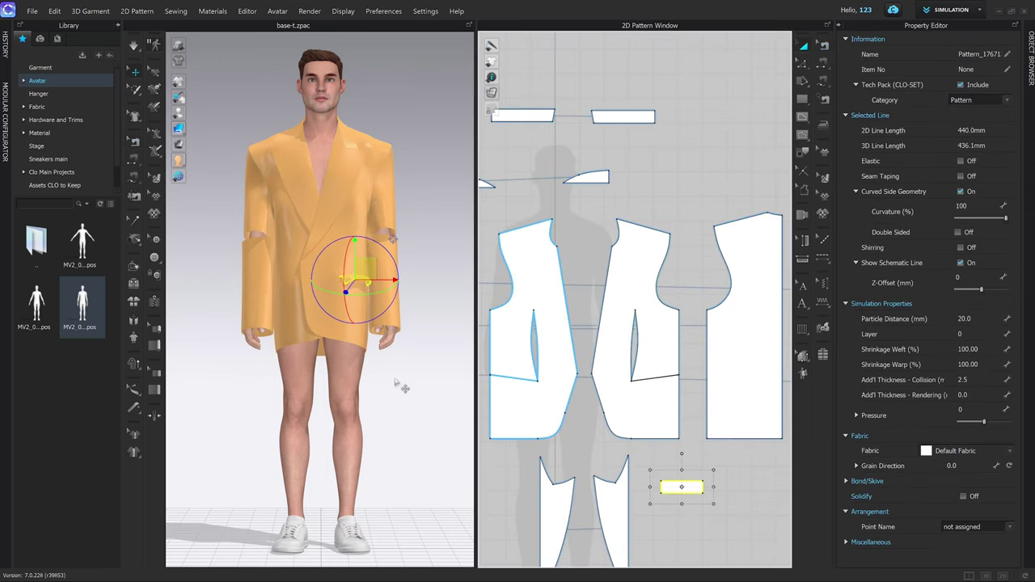
pyautogui.press('space')
pyautogui.scroll(3, 396, 384)
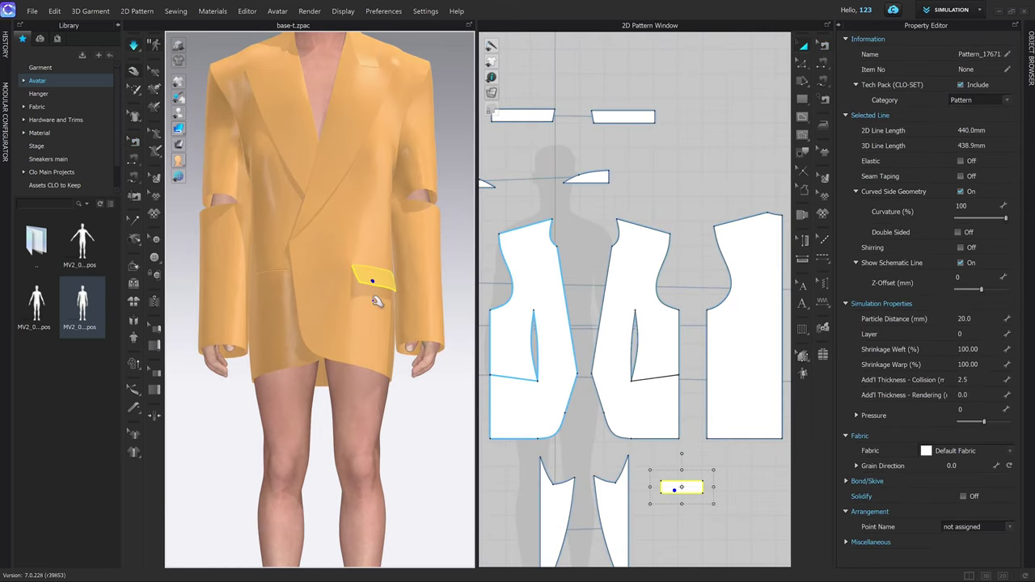
pyautogui.click(410, 403)
pyautogui.click(369, 288)
pyautogui.scroll(-2, 387, 310)
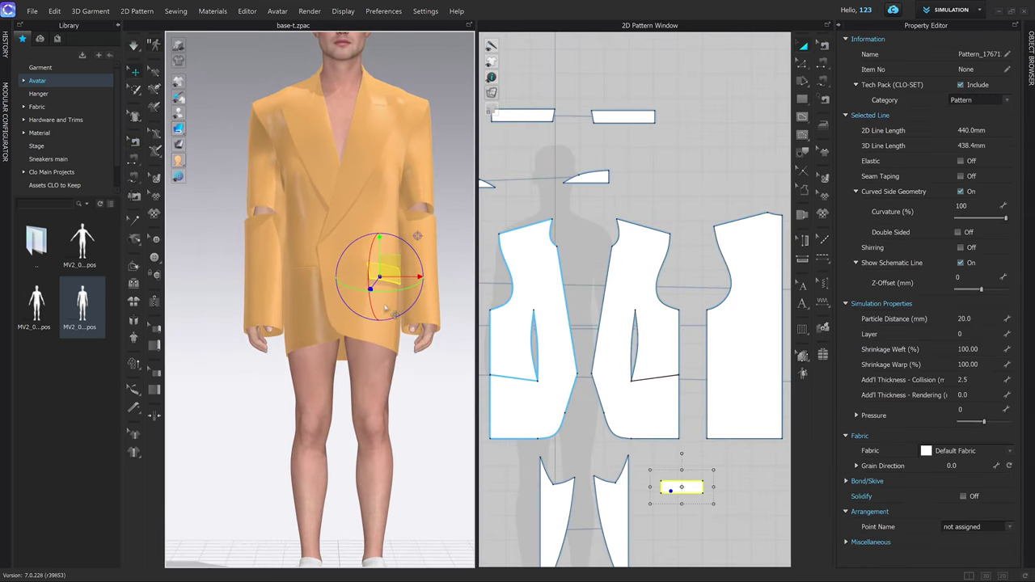
# Step: Create a symmetric copy of the pocket flap with its sewing and place it below the opposite front panel
pyautogui.scroll(-2, 608, 420)
pyautogui.moveTo(608, 421); pyautogui.dragTo(618, 376, button='middle')
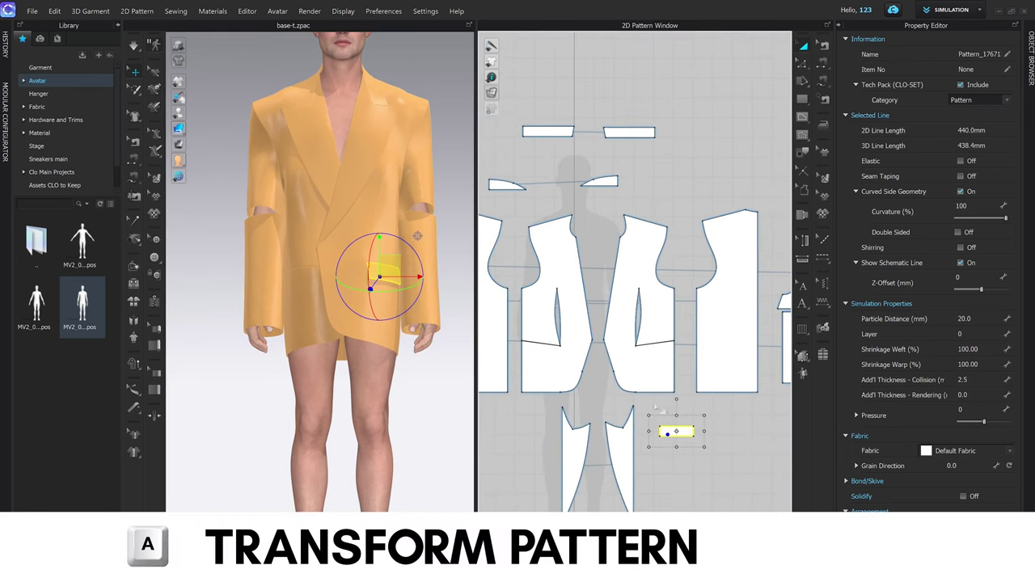
pyautogui.hotkey('ctrl', 'd')
pyautogui.click(507, 428)
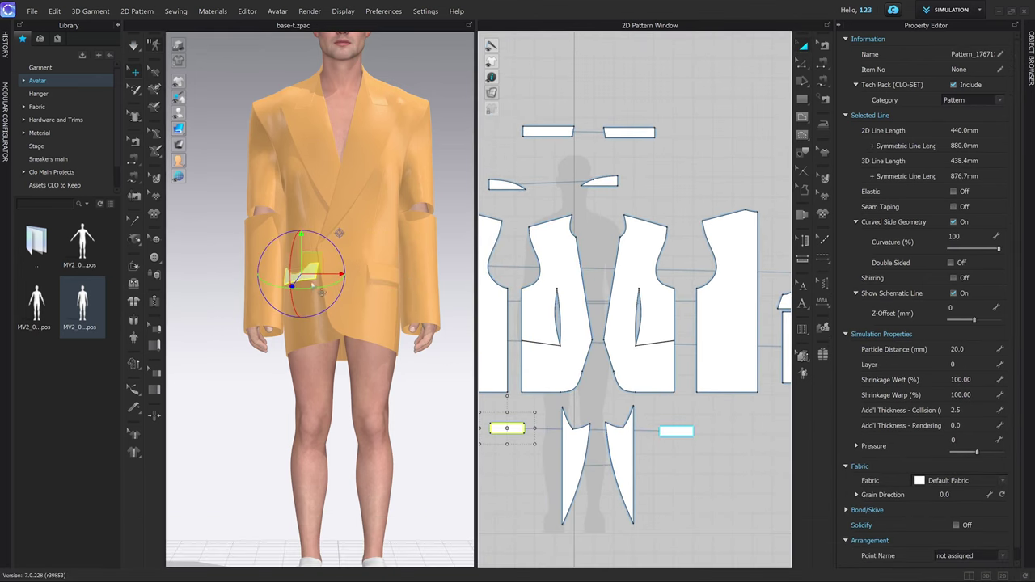
# Step: Simulate the garment to drape the mirrored pocket flap, and tug the front panel near the hem to settle it
pyautogui.press('space')
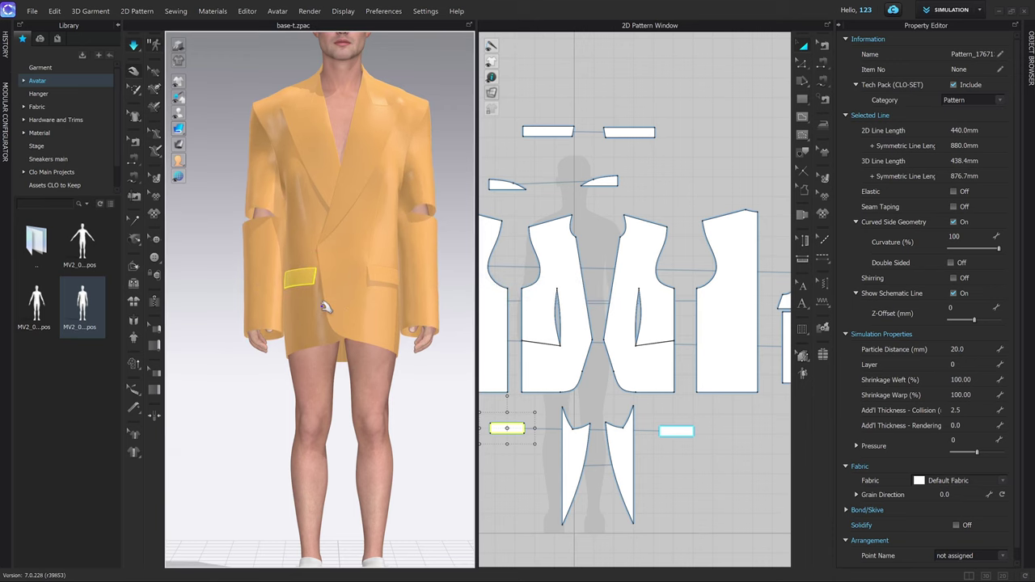
pyautogui.click(387, 330)
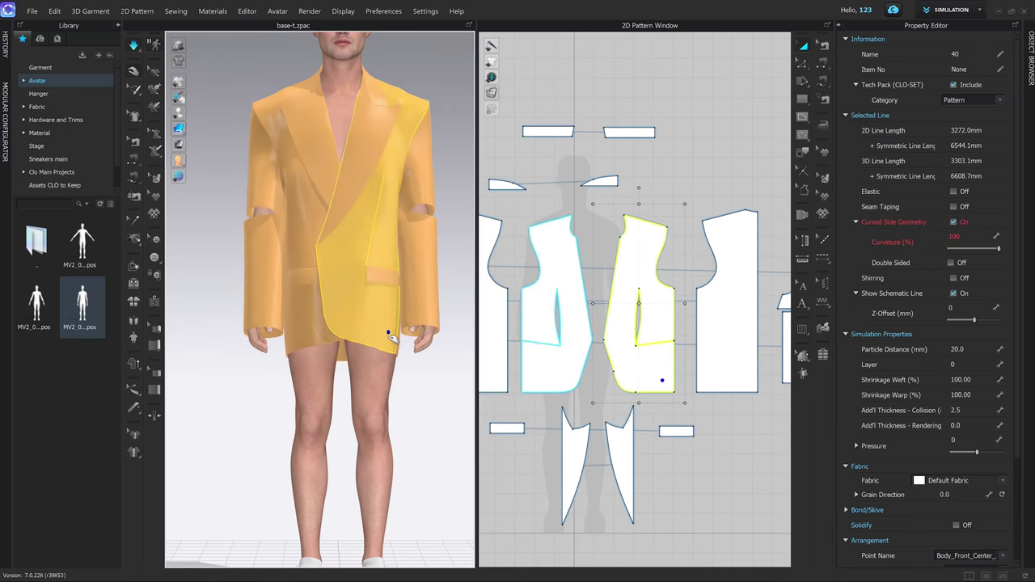
pyautogui.moveTo(410, 318); pyautogui.dragTo(376, 344, button='middle')
pyautogui.press('space')
pyautogui.click(430, 303)
pyautogui.scroll(1, 430, 301)
pyautogui.moveTo(427, 285); pyautogui.dragTo(426, 335, button='middle')
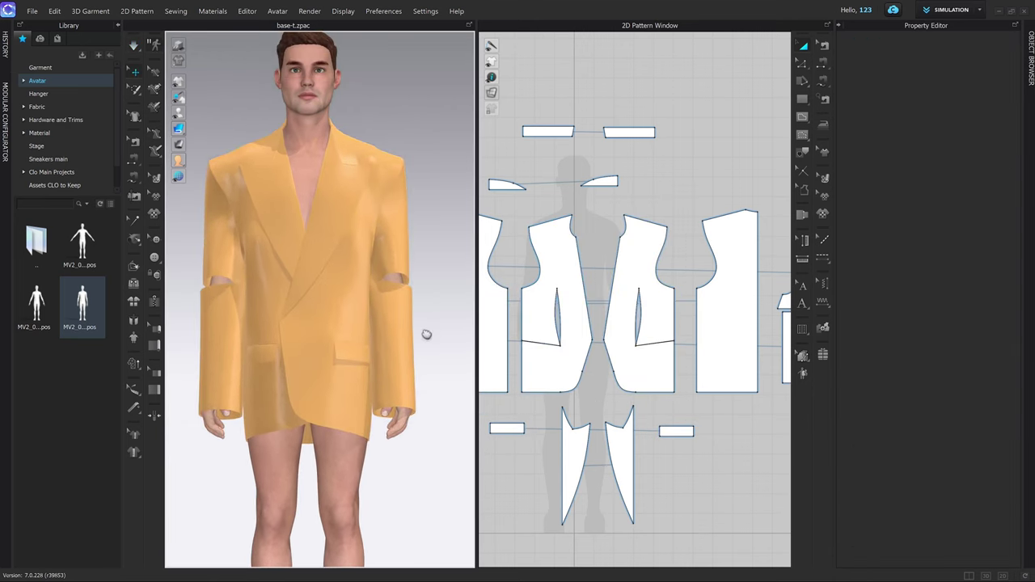
# Step: Place a button on the front panel level with the centre-edge corner, about 52 mm in from that edge
pyautogui.moveTo(377, 321)
pyautogui.mouseDown(button='right')
pyautogui.moveTo(268, 321)
pyautogui.moveTo(372, 328)
pyautogui.mouseUp(button='right')
pyautogui.press('2')
pyautogui.moveTo(390, 261); pyautogui.dragTo(390, 302, button='middle')
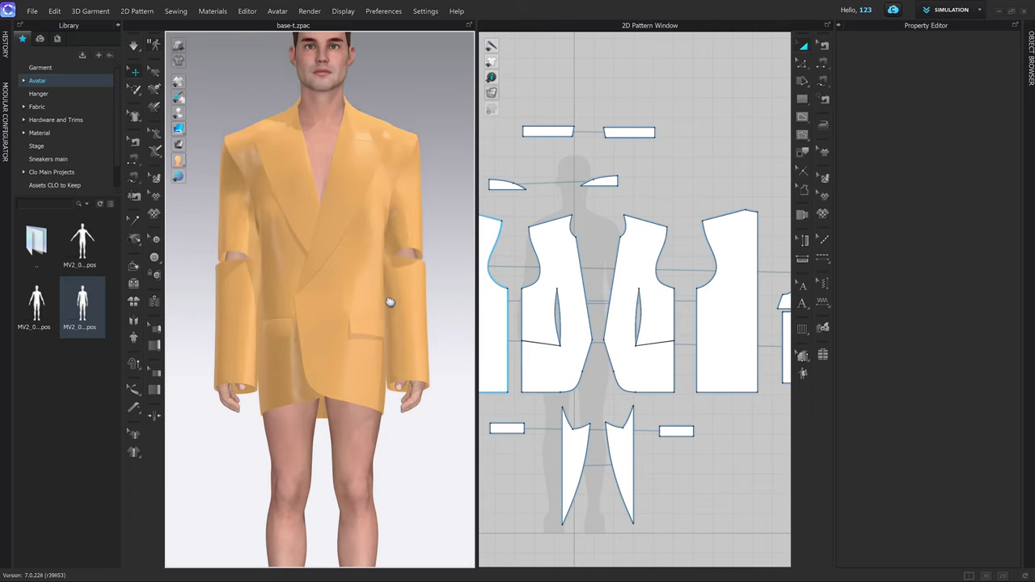
pyautogui.scroll(4, 399, 303)
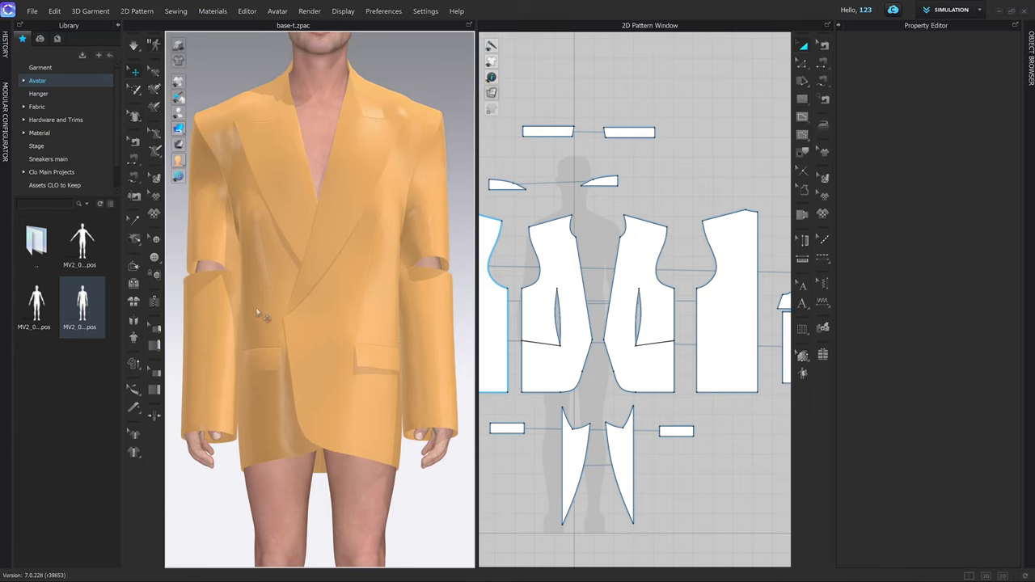
pyautogui.click(154, 258)
pyautogui.scroll(5, 632, 326)
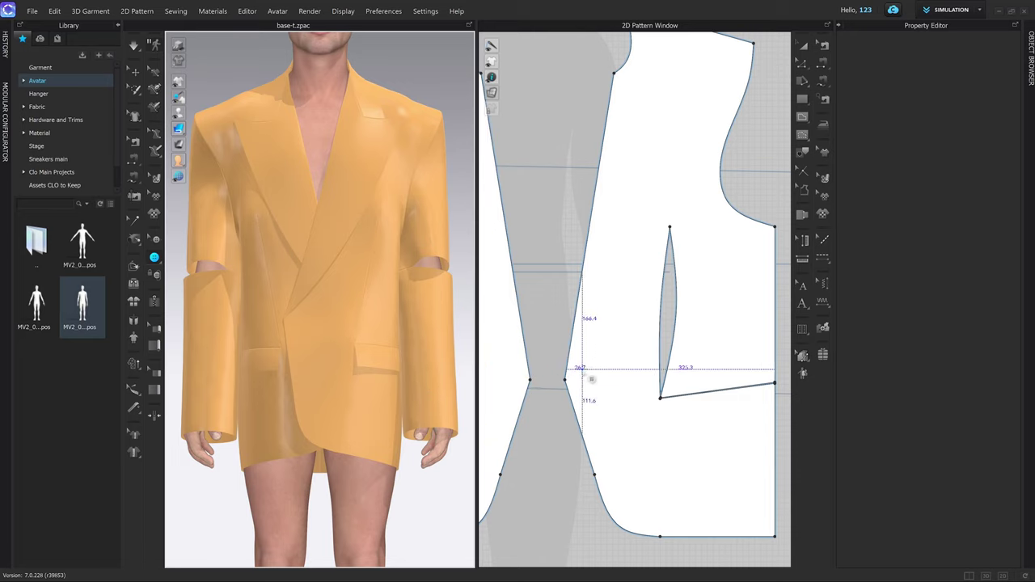
pyautogui.scroll(-3, 590, 371)
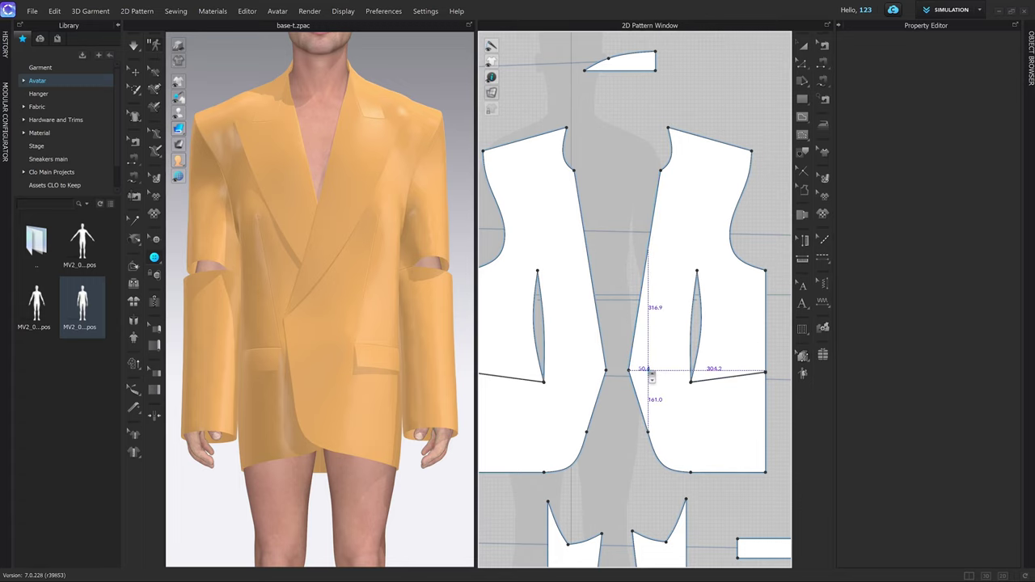
pyautogui.scroll(3, 653, 379)
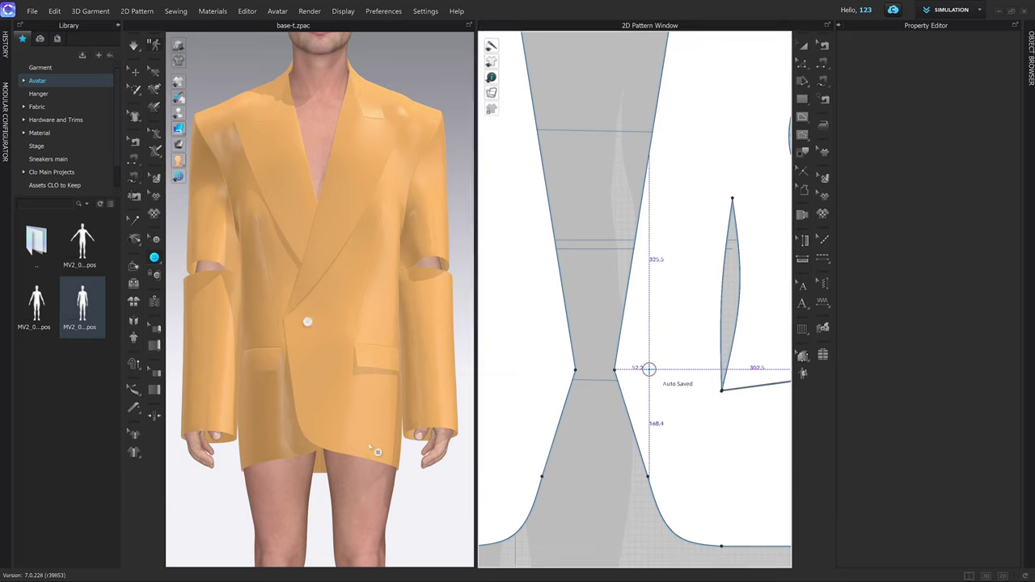
# Step: Place a second button on the front panel diagonally above the first one, closer to the dart
pyautogui.moveTo(343, 376); pyautogui.dragTo(376, 327, button='right')
pyautogui.click(673, 278)
pyautogui.scroll(-2, 683, 285)
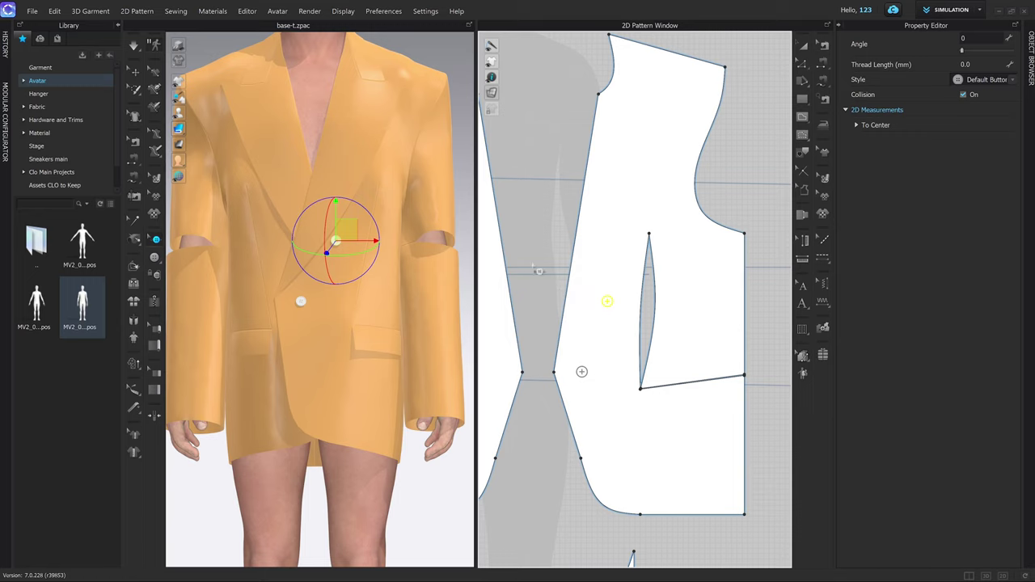
pyautogui.click(548, 271)
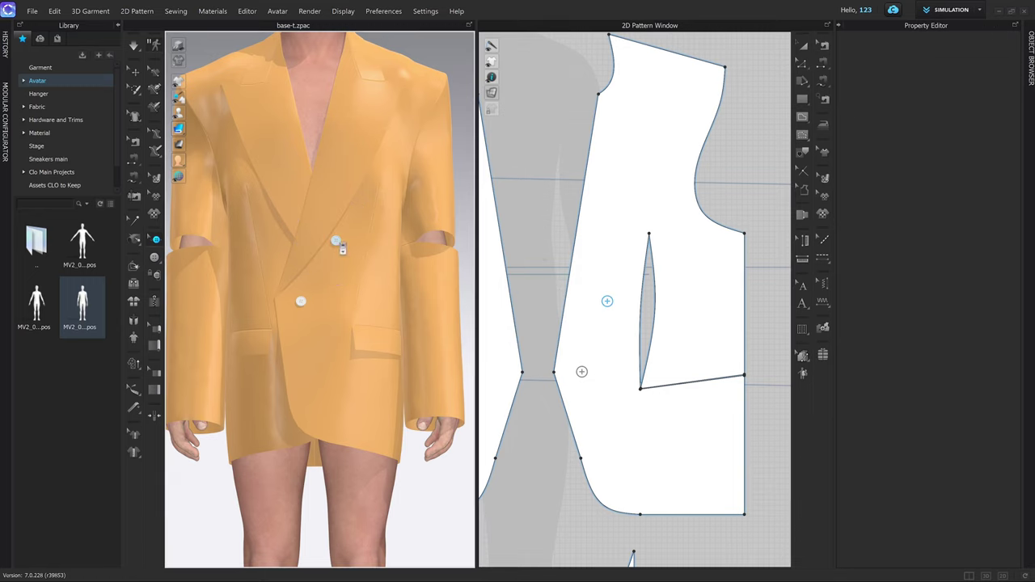
# Step: Shift the second button slightly toward the dart and add a third button above it near the dart's upper tip
pyautogui.scroll(2, 343, 249)
pyautogui.click(347, 208)
pyautogui.moveTo(358, 228); pyautogui.dragTo(310, 320, button='middle')
pyautogui.click(618, 307)
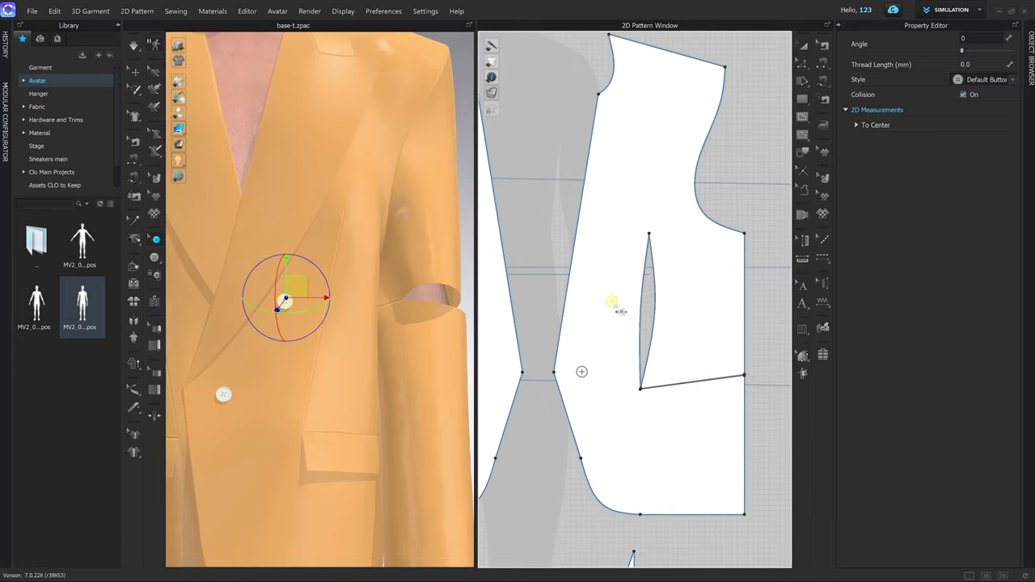
pyautogui.moveTo(621, 312); pyautogui.dragTo(633, 235)
pyautogui.click(626, 229)
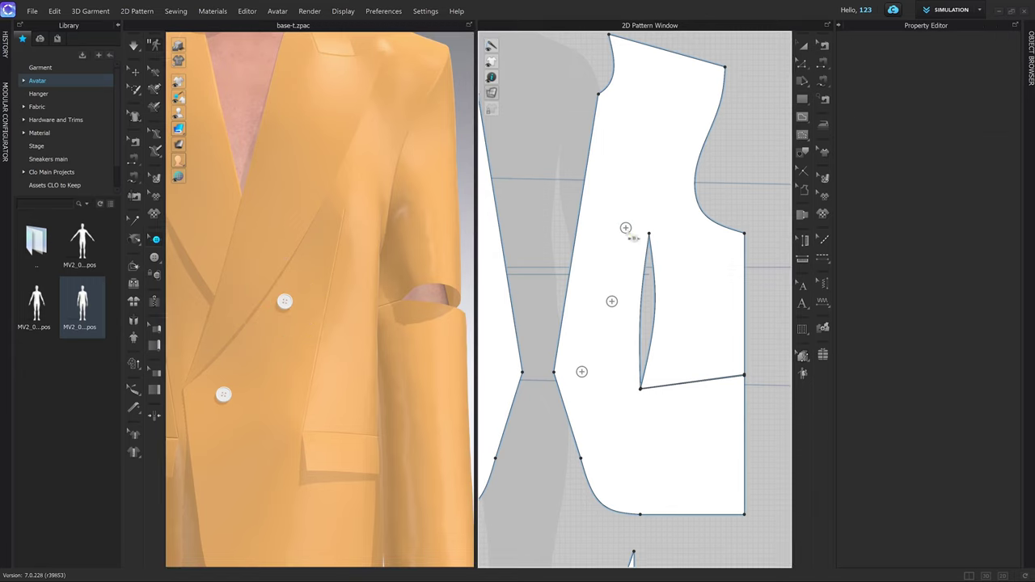
# Step: Move the third button on the front panel closer to the dart's upper tip
pyautogui.click(626, 230)
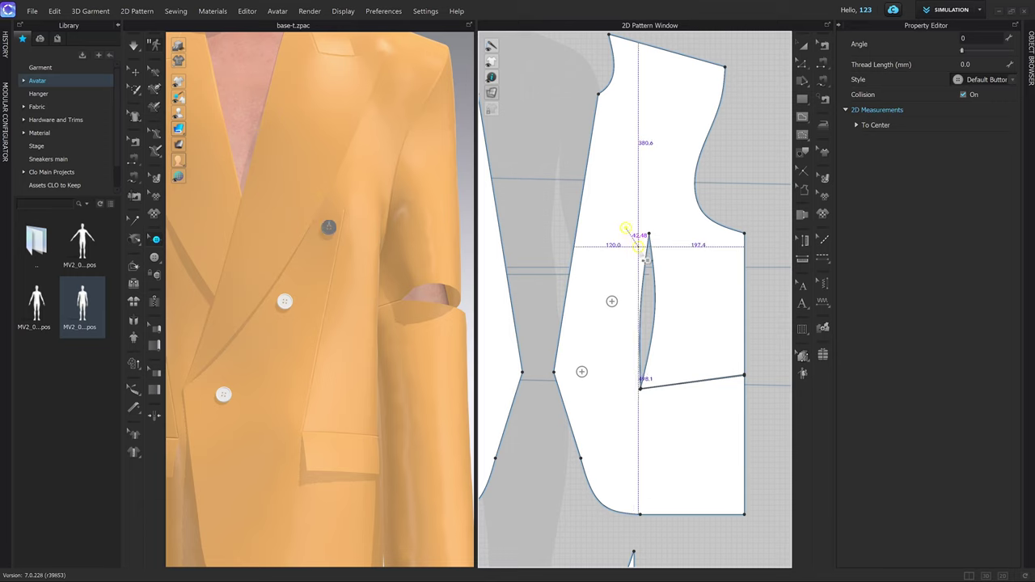
pyautogui.moveTo(643, 245); pyautogui.dragTo(644, 246)
pyautogui.click(760, 177)
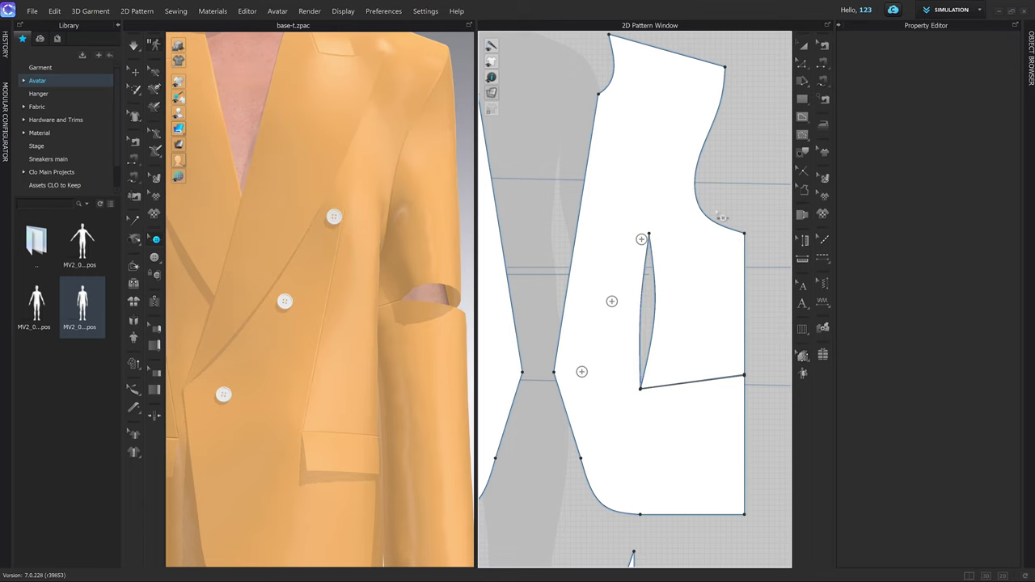
# Step: Examine the front panel dart's two curved edges and its lower tip where it meets the pocket line
pyautogui.press('z')
pyautogui.scroll(-3, 650, 243)
pyautogui.scroll(4, 672, 322)
pyautogui.click(637, 325)
pyautogui.scroll(2, 637, 324)
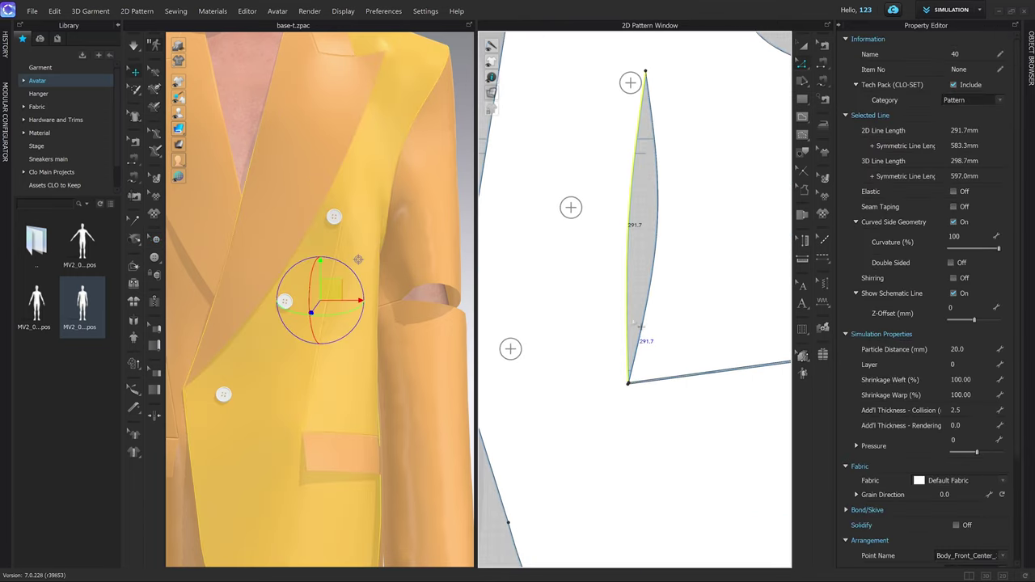
pyautogui.scroll(2, 639, 396)
pyautogui.scroll(-2, 639, 397)
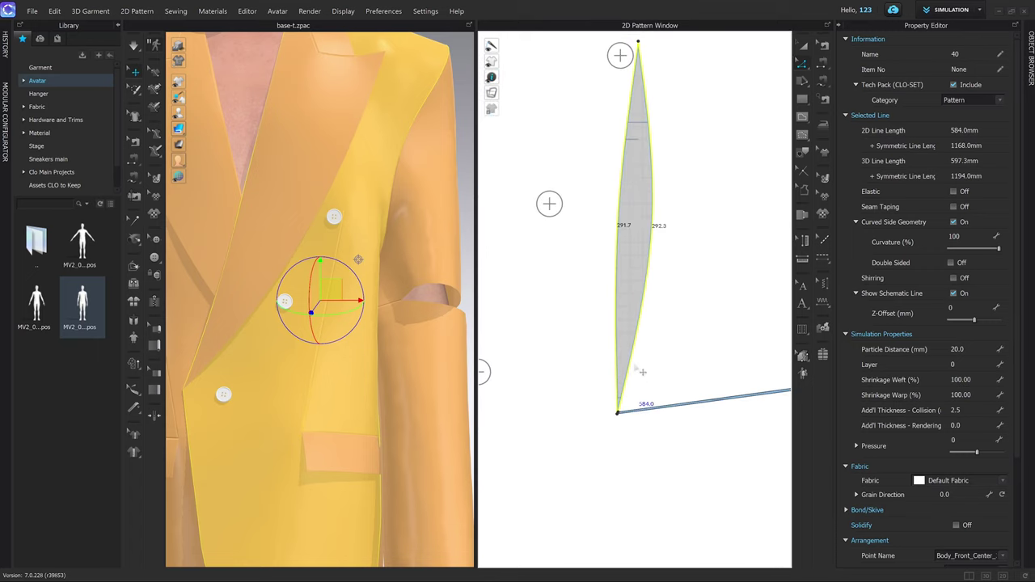
pyautogui.scroll(4, 654, 311)
pyautogui.press('z')
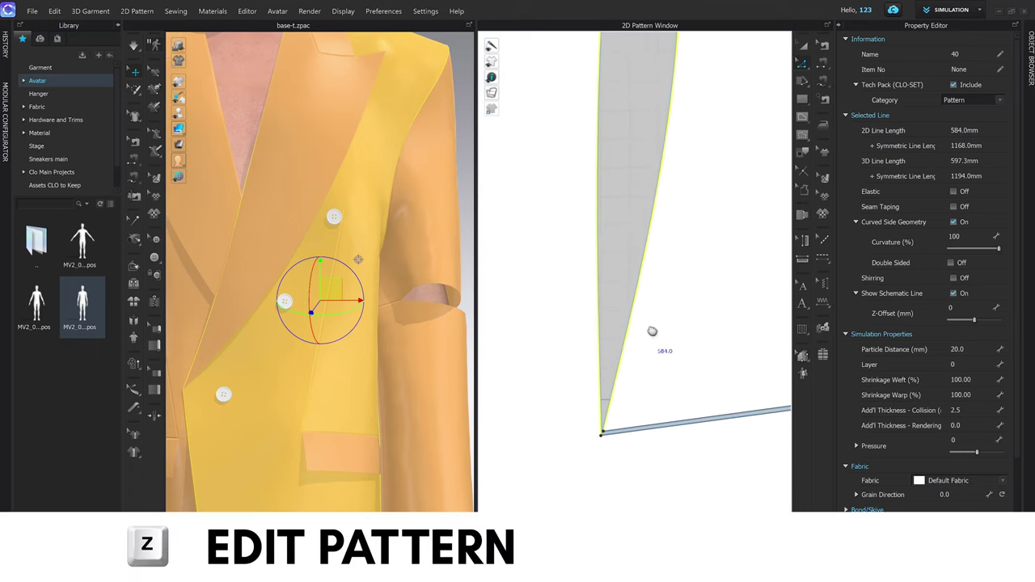
pyautogui.moveTo(631, 377); pyautogui.dragTo(677, 371)
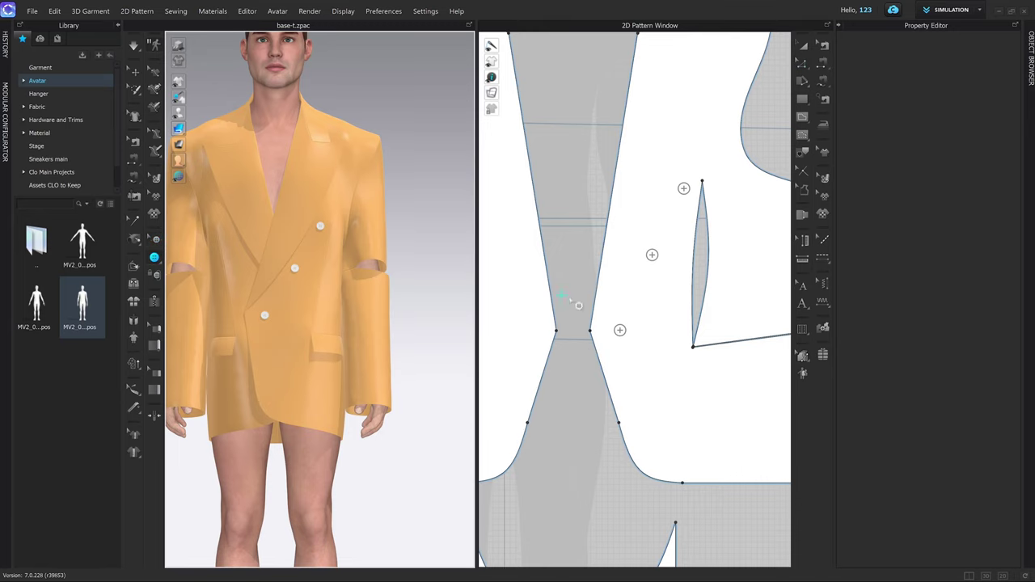
# Step: Place three buttons on the opposite front panel, rising diagonally from the centre-edge corner to the dart tip, about 78, 100 and 125 mm from the front edge
pyautogui.scroll(3, 568, 304)
pyautogui.moveTo(568, 310); pyautogui.dragTo(663, 346, button='middle')
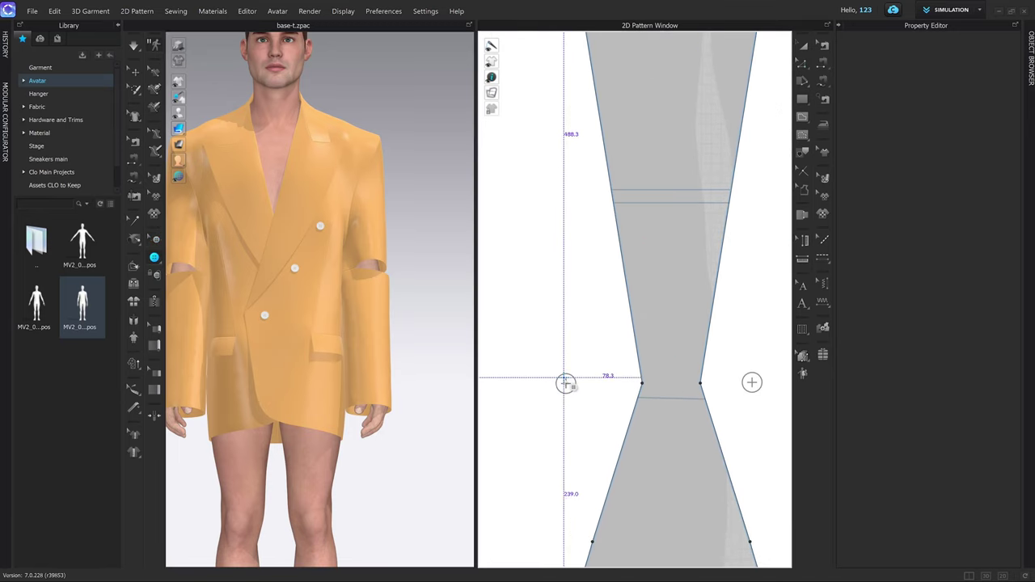
pyautogui.scroll(-3, 566, 382)
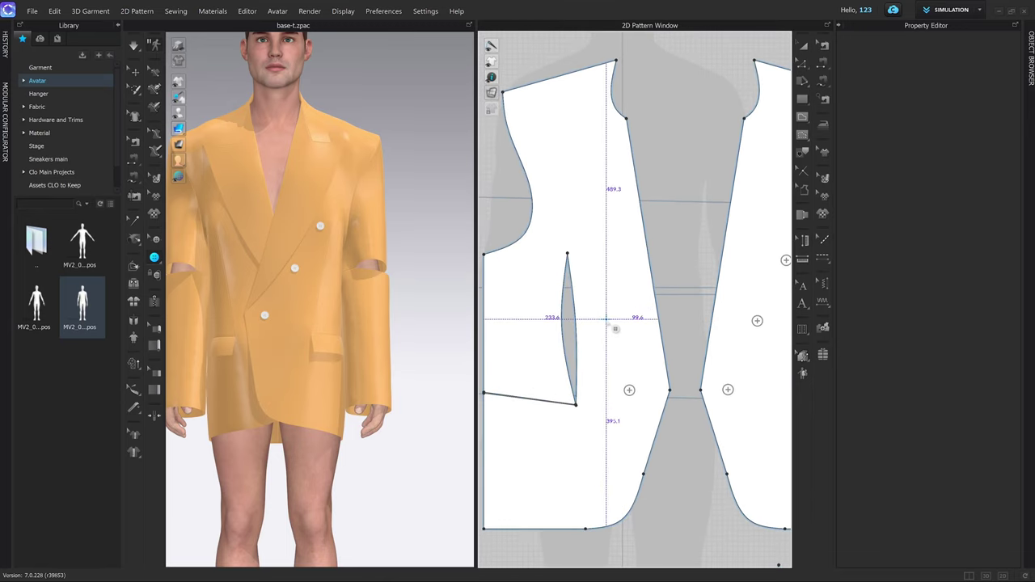
pyautogui.click(603, 318)
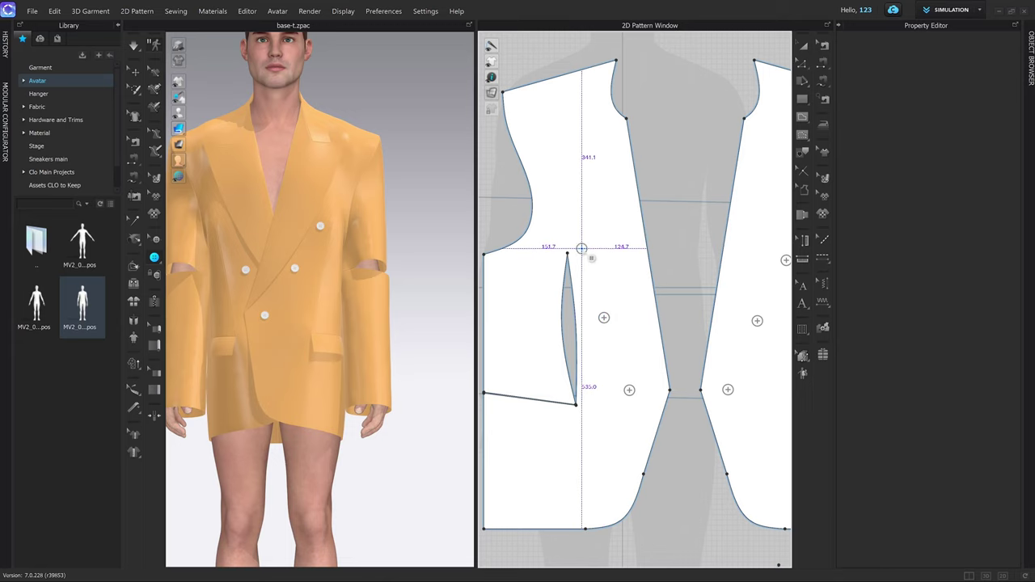
pyautogui.click(581, 248)
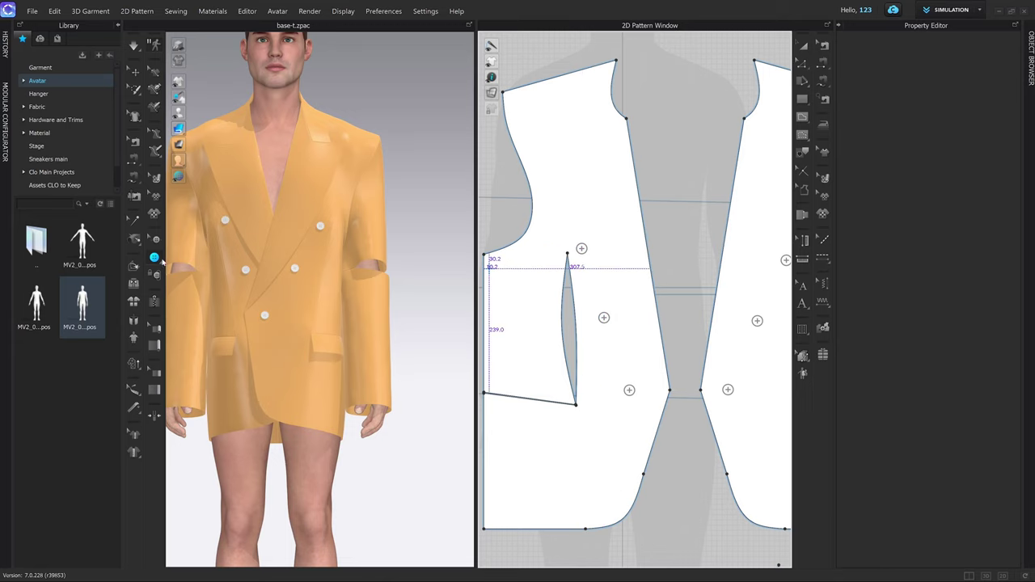
# Step: Shift the middle and upper buttons on the opposite front panel slightly to even out the button rows
pyautogui.click(156, 238)
pyautogui.scroll(5, 293, 253)
pyautogui.click(292, 253)
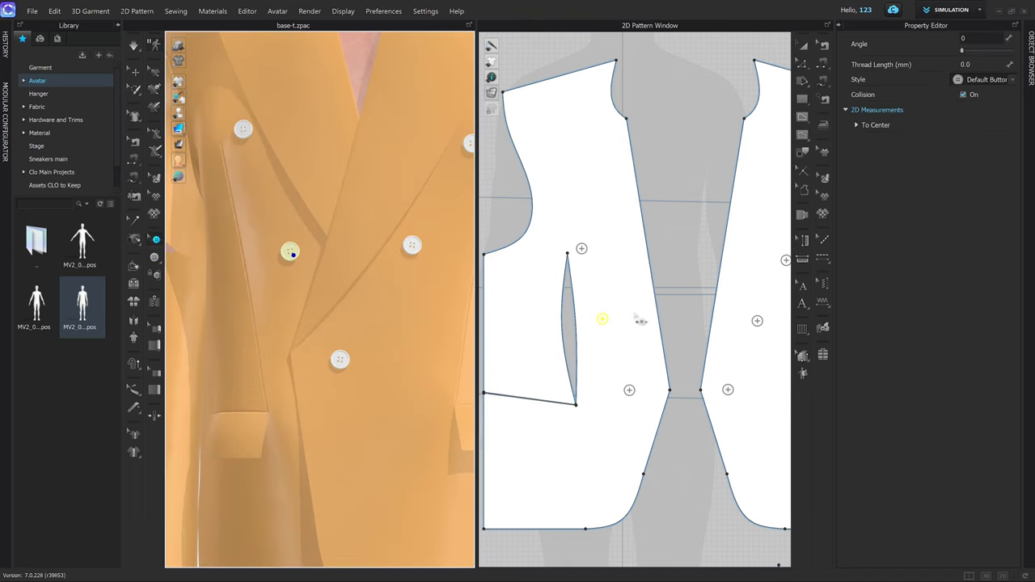
pyautogui.moveTo(640, 321); pyautogui.dragTo(593, 321, button='middle')
pyautogui.scroll(2, 536, 275)
pyautogui.moveTo(542, 244); pyautogui.dragTo(535, 255)
pyautogui.scroll(-4, 343, 276)
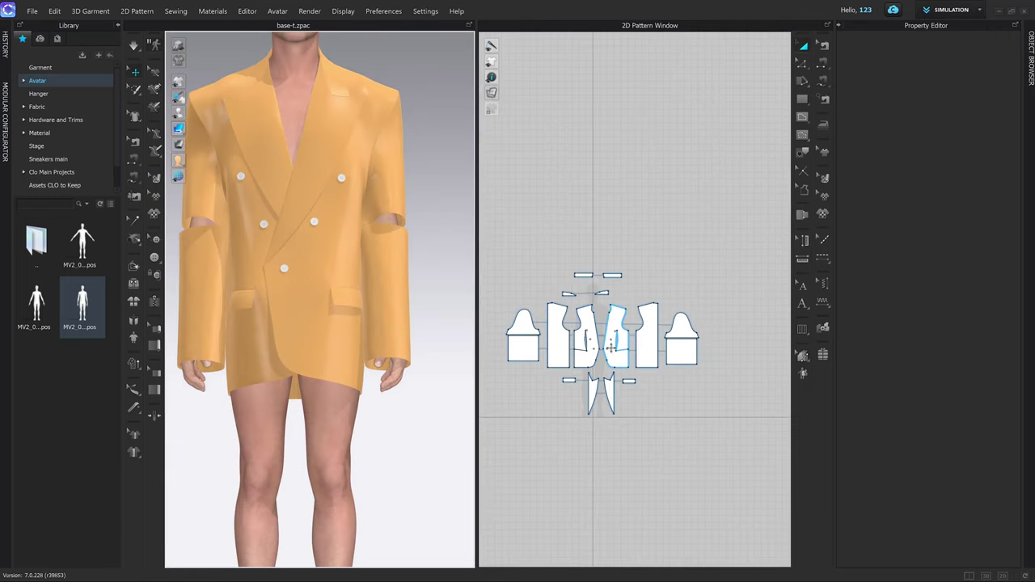
# Step: Set the additional collision and rendering thickness of all pattern pieces to 3.0 mm
pyautogui.scroll(-1, 752, 182)
pyautogui.scroll(3, 605, 376)
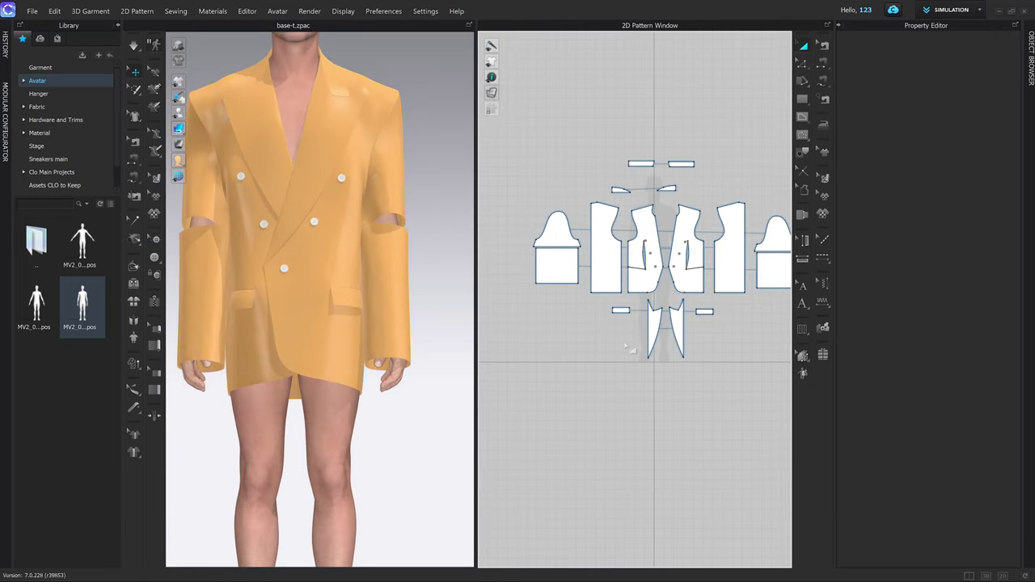
pyautogui.press('a')
pyautogui.hotkey('ctrl', 'a')
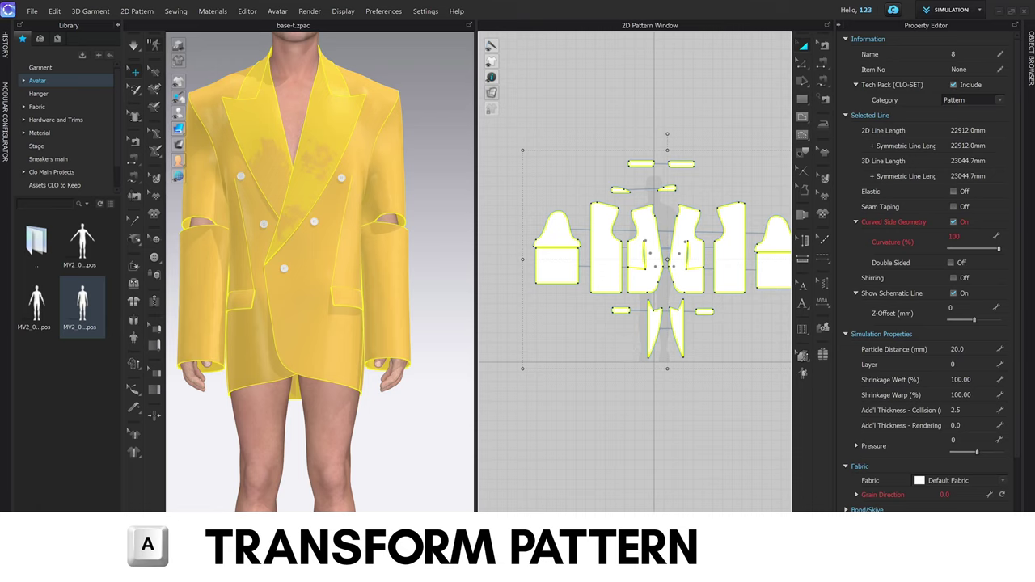
pyautogui.click(962, 410)
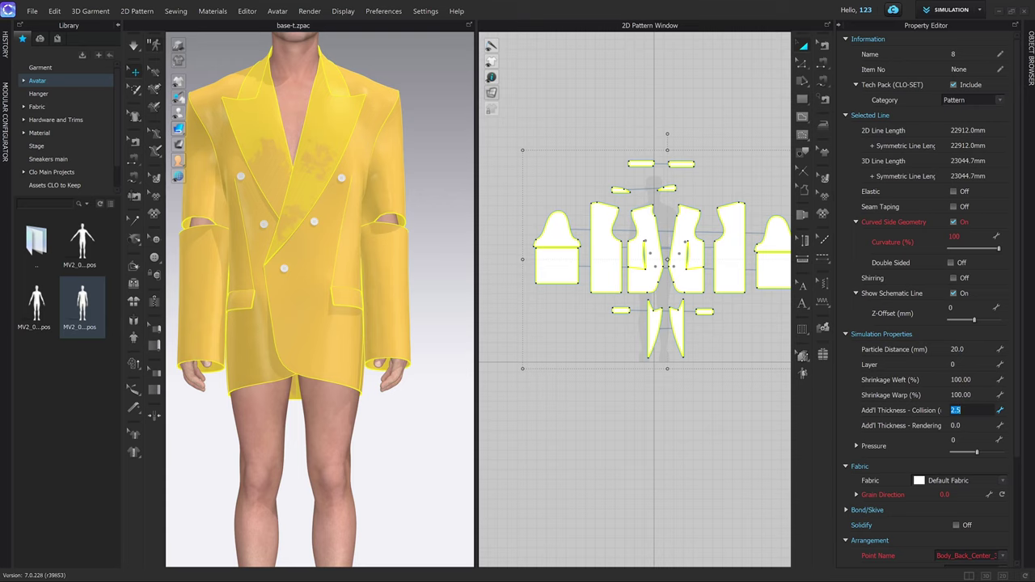
pyautogui.write('3')
pyautogui.press('Tab')
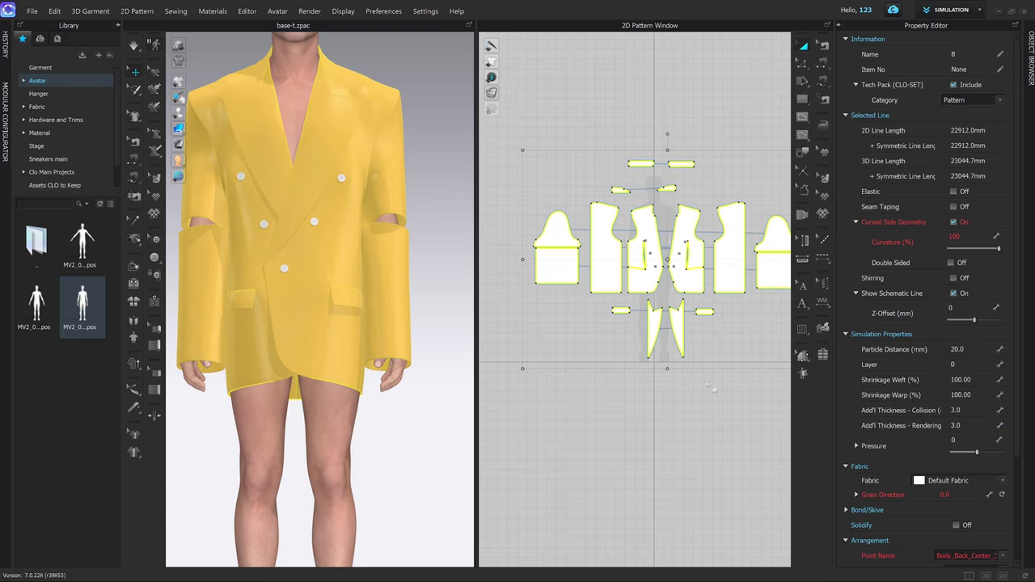
pyautogui.click(515, 363)
pyautogui.scroll(3, 367, 245)
pyautogui.scroll(3, 366, 245)
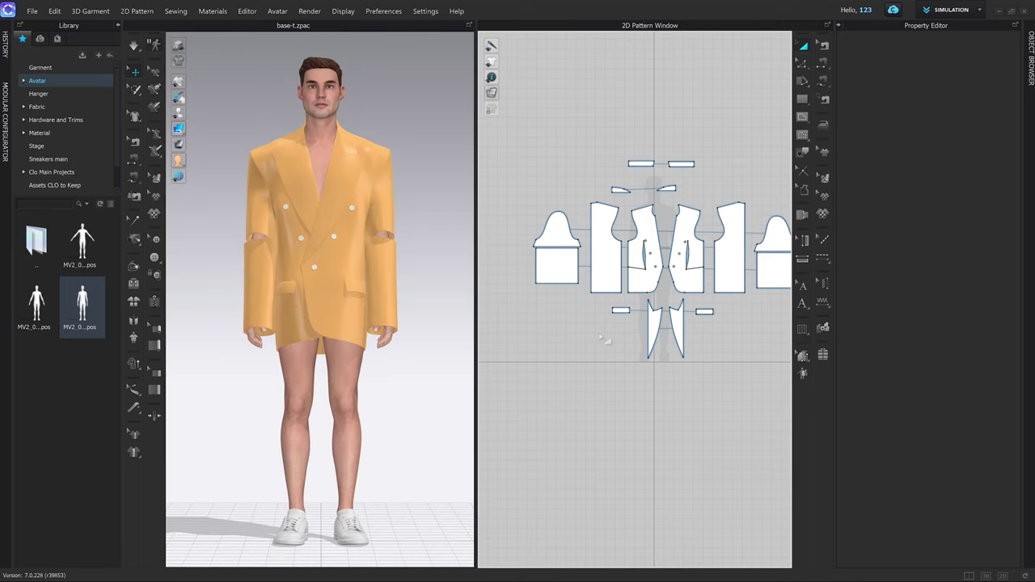
# Step: Apply the Boucle2 albedo image from the HQ materials Fabric folder "british beauty" as the Default Fabric's texture
pyautogui.click(1031, 65)
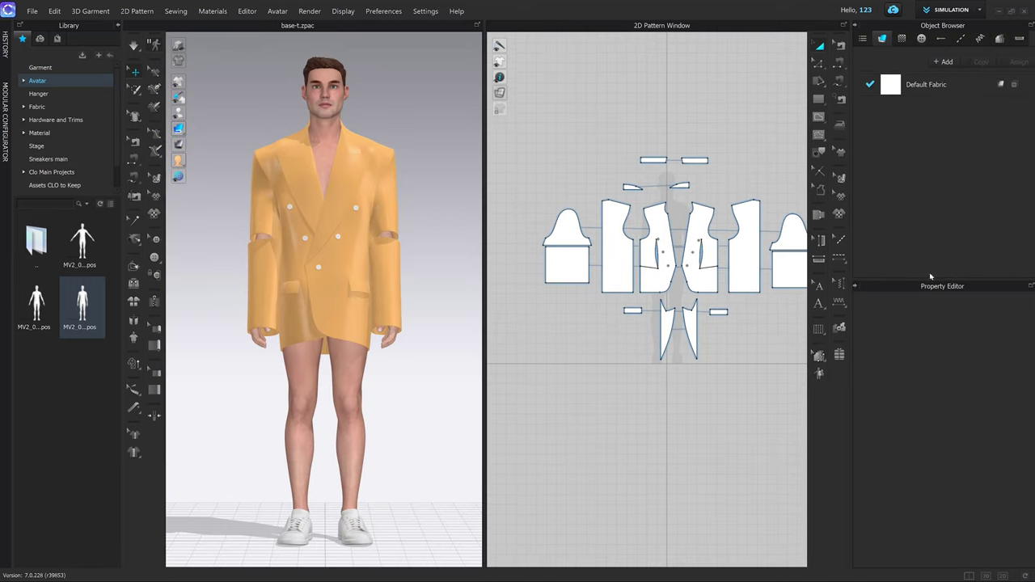
pyautogui.click(927, 86)
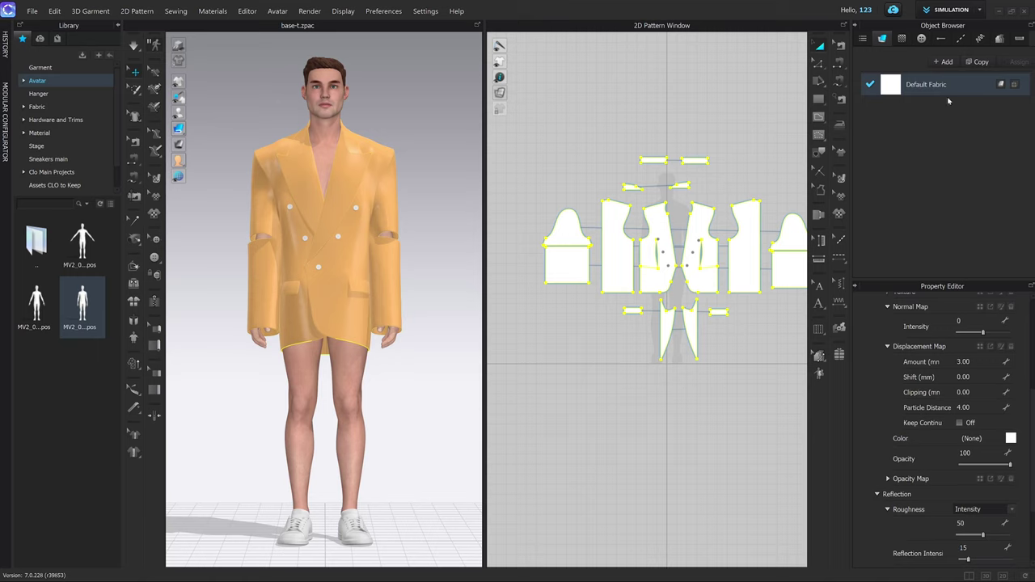
pyautogui.scroll(5, 912, 371)
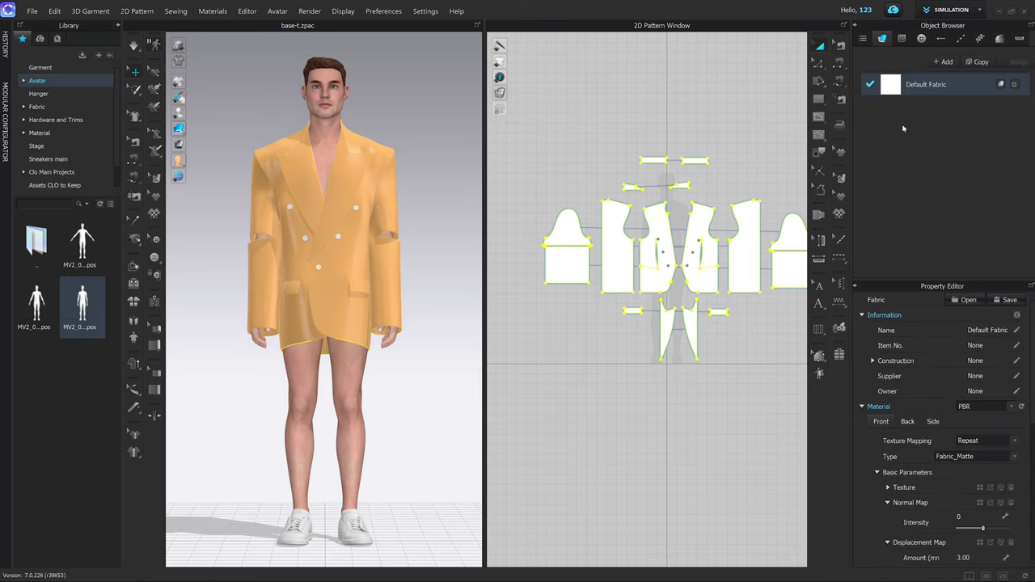
pyautogui.click(892, 488)
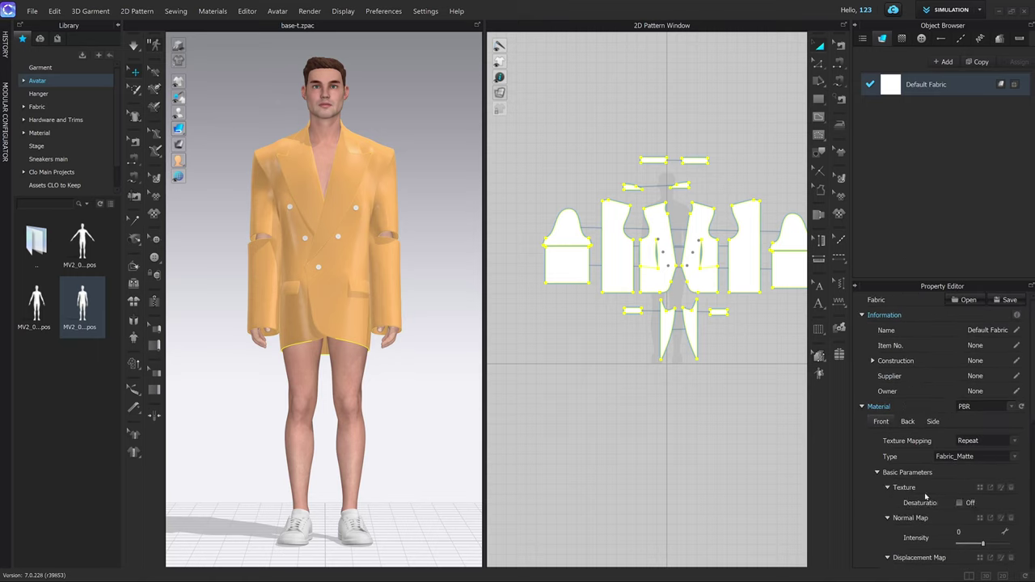
pyautogui.click(980, 488)
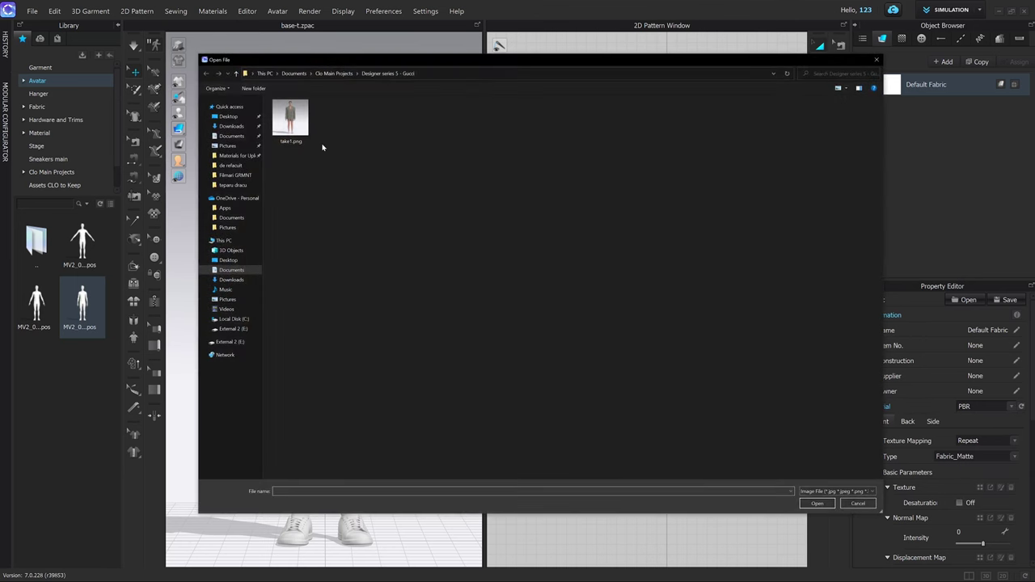
pyautogui.click(229, 117)
pyautogui.click(232, 136)
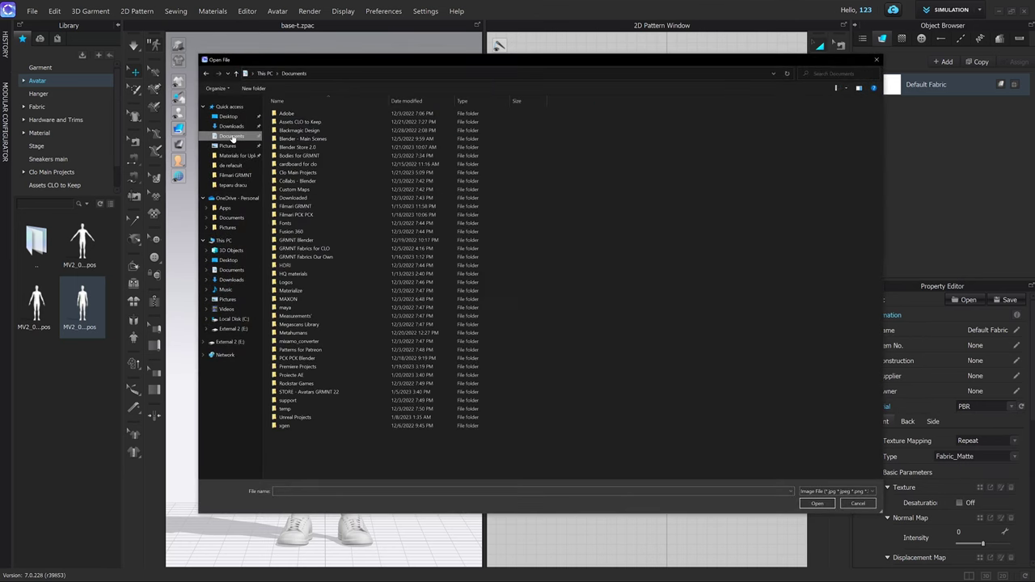
pyautogui.doubleClick(332, 272)
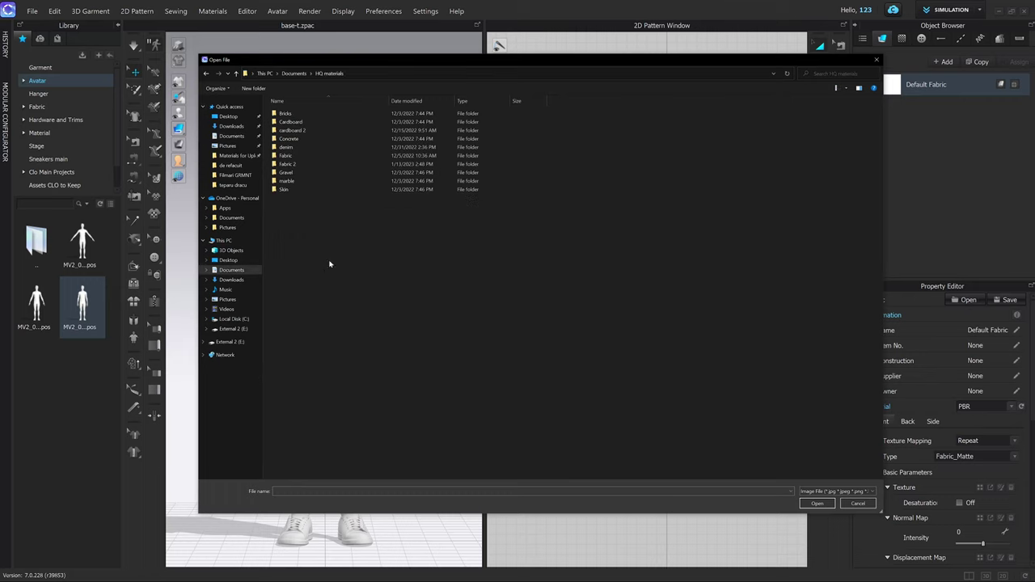
pyautogui.doubleClick(299, 165)
pyautogui.doubleClick(292, 128)
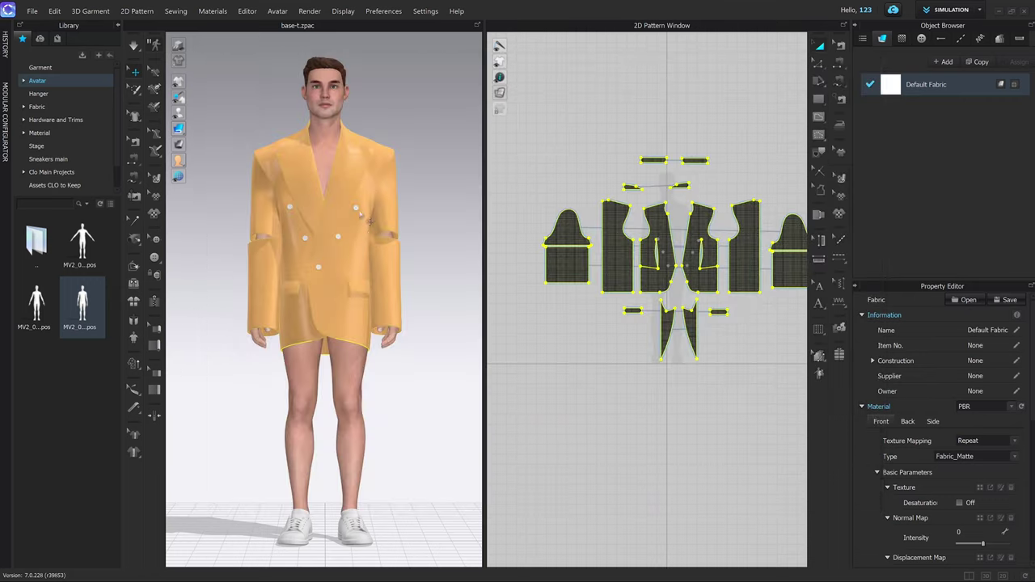
# Step: Load the matching normal map from the "british beauty" folder into the Default Fabric
pyautogui.scroll(2, 383, 171)
pyautogui.scroll(-2, 409, 320)
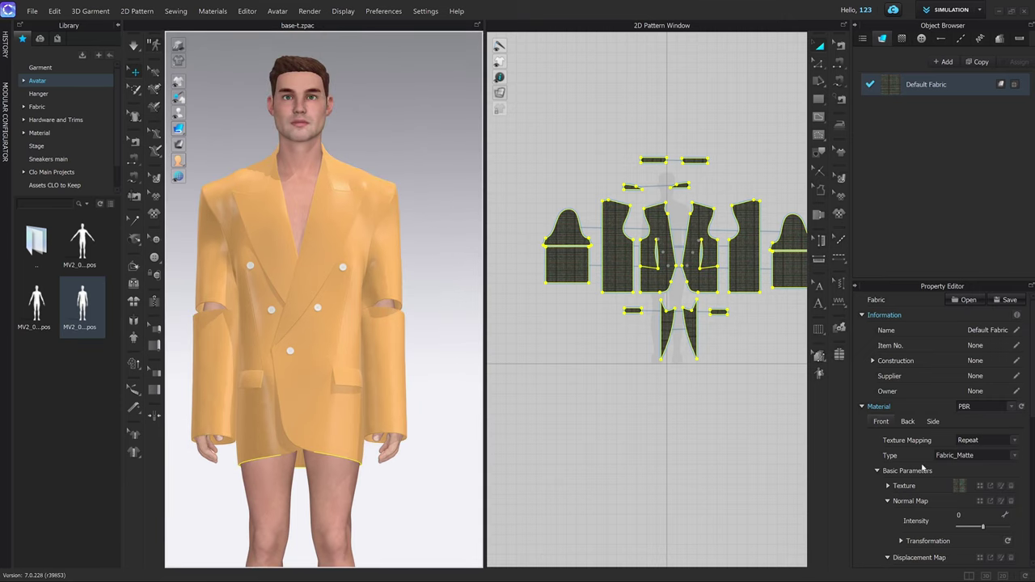
pyautogui.scroll(-1, 922, 468)
pyautogui.click(887, 469)
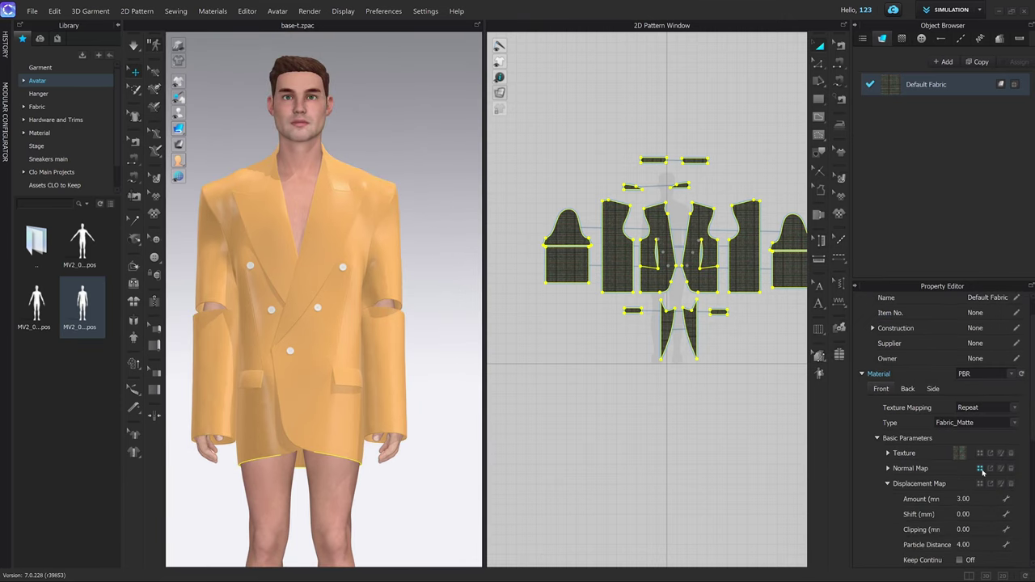
pyautogui.click(979, 468)
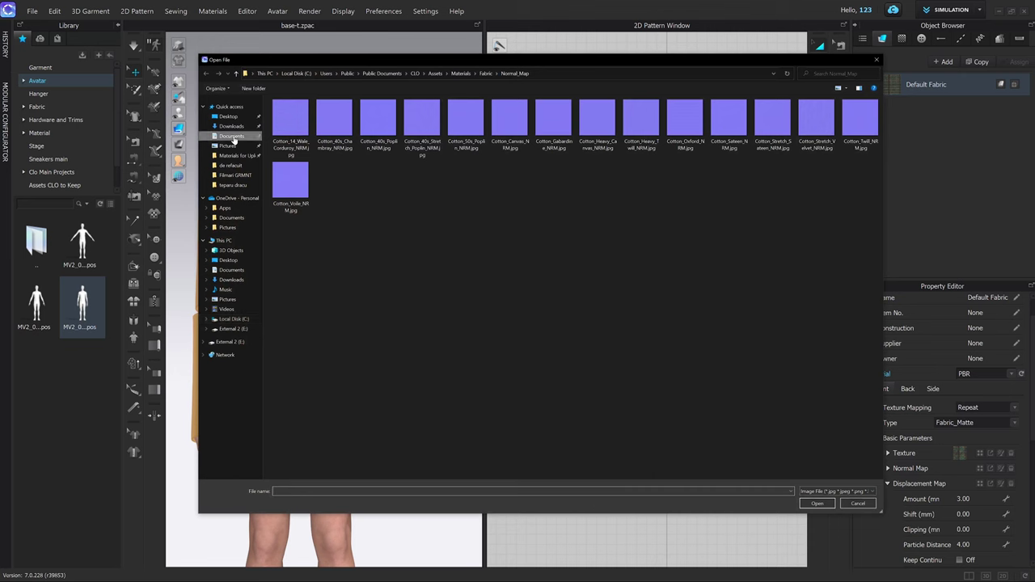
pyautogui.click(232, 136)
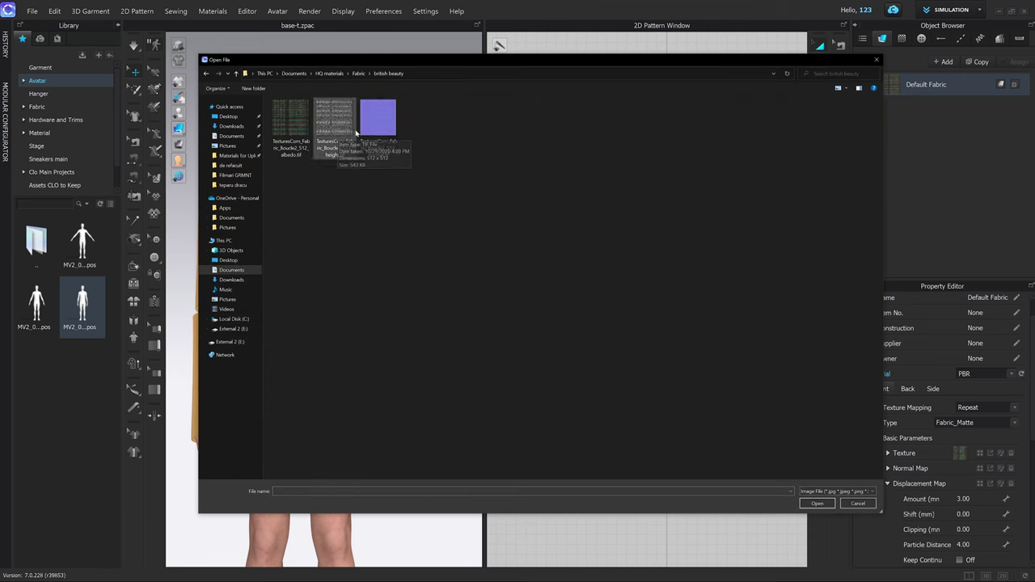
pyautogui.click(385, 120)
pyautogui.doubleClick(385, 120)
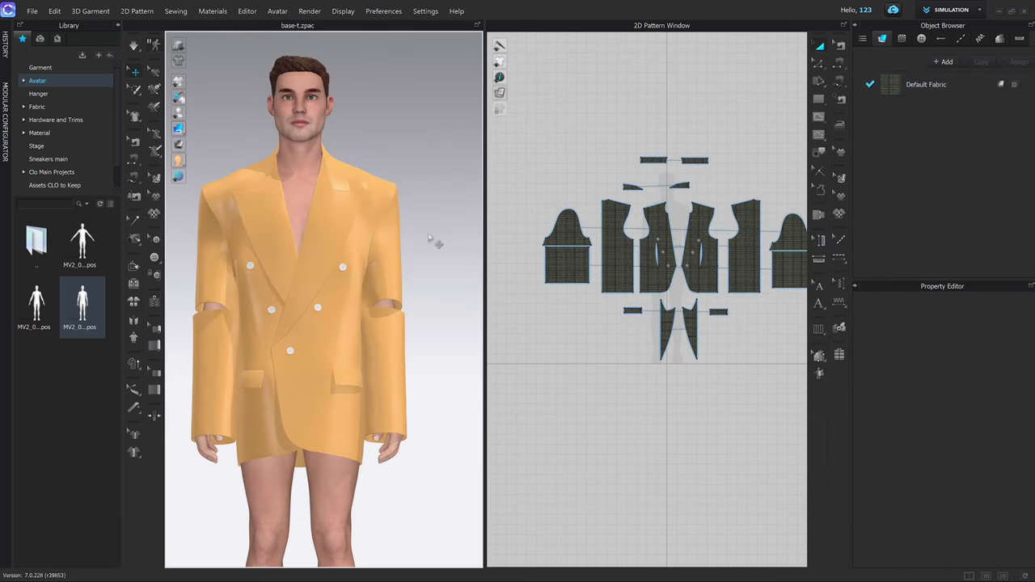
# Step: Display the 3D jacket with its fabric texture and clear the pattern selection
pyautogui.hotkey('ctrl', 'a')
pyautogui.click(430, 237)
pyautogui.scroll(2, 435, 242)
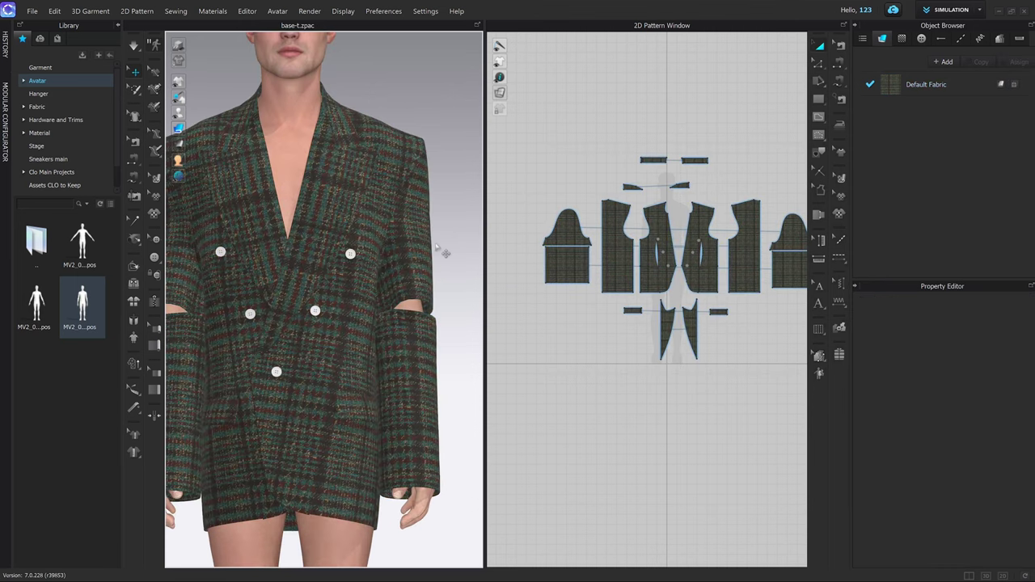
# Step: Examine the textured fabric on the front and sleeves of the draped jacket
pyautogui.moveTo(435, 242); pyautogui.dragTo(456, 229, button='middle')
pyautogui.scroll(-2, 456, 229)
pyautogui.moveTo(444, 245); pyautogui.dragTo(353, 247, button='right')
pyautogui.scroll(3, 353, 247)
pyautogui.scroll(-3, 354, 247)
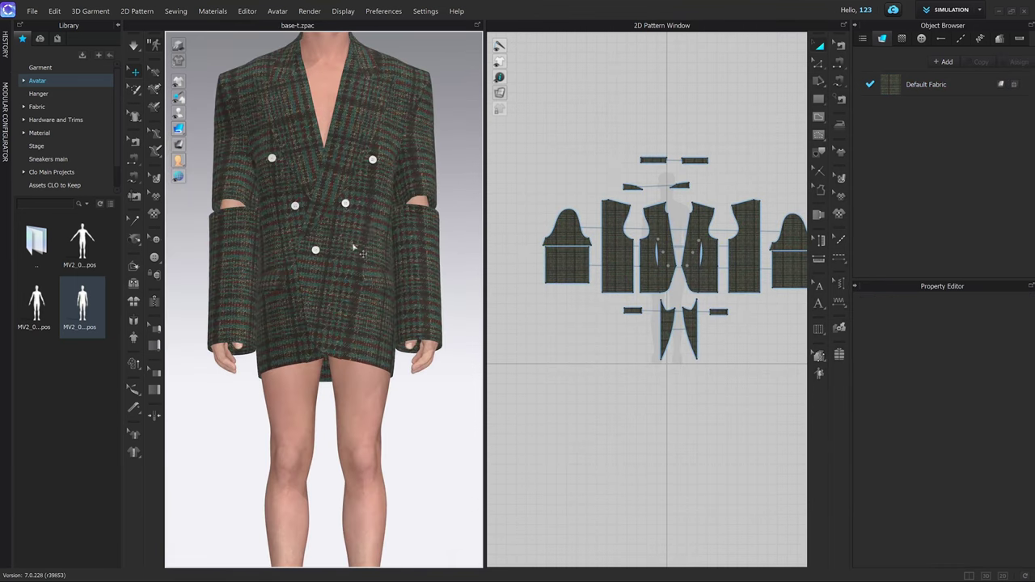
pyautogui.moveTo(371, 212); pyautogui.dragTo(359, 259, button='middle')
pyautogui.scroll(2, 373, 256)
pyautogui.moveTo(373, 256); pyautogui.dragTo(369, 279, button='right')
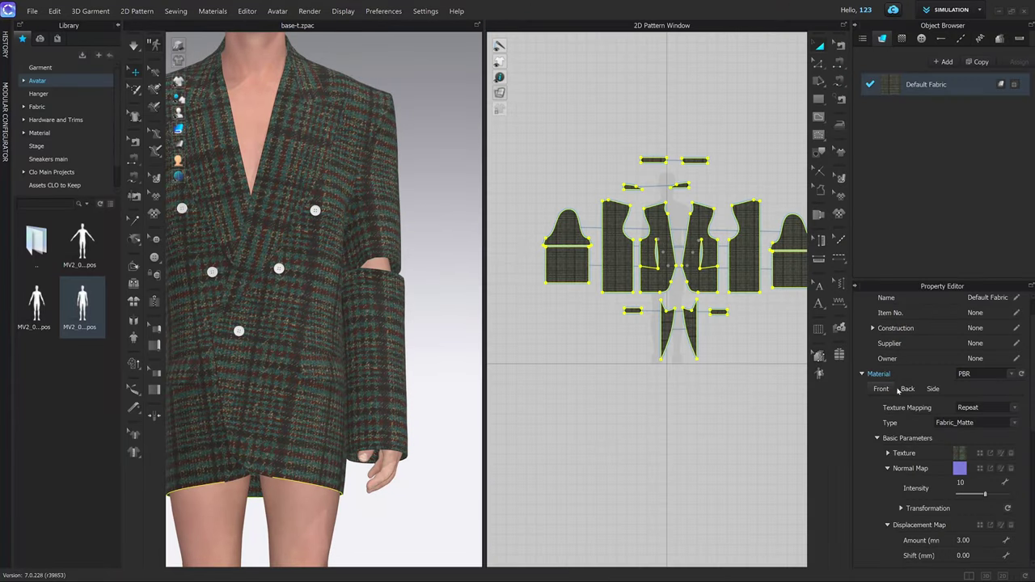
# Step: Turn on desaturation for the Default Fabric's texture
pyautogui.click(888, 454)
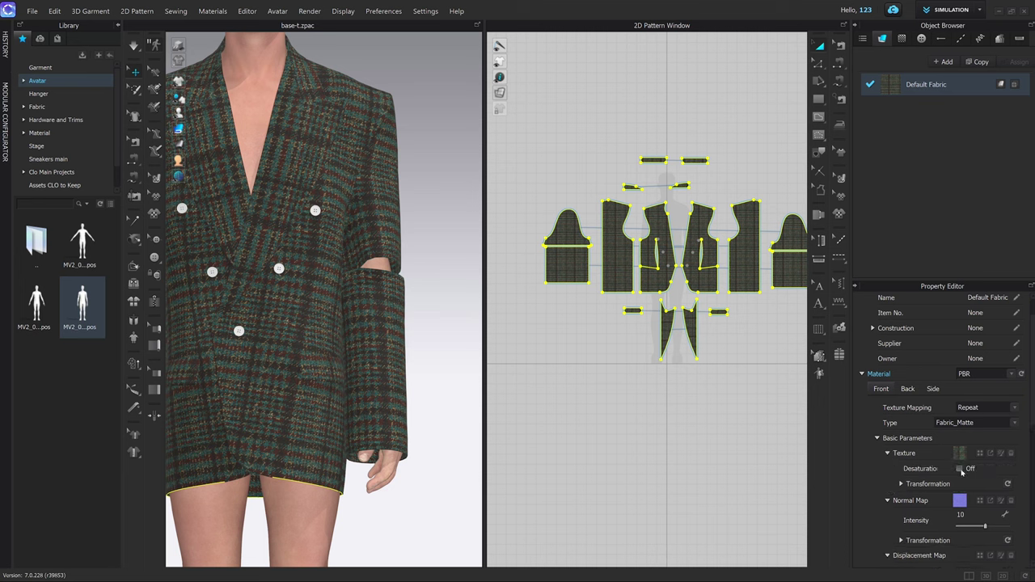
pyautogui.click(960, 469)
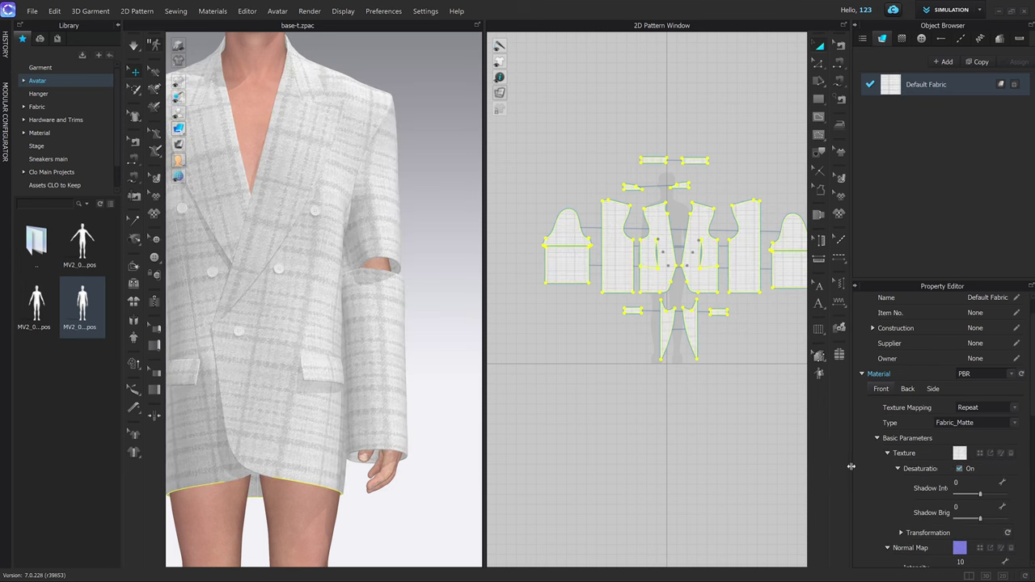
# Step: Set the Default Fabric's desaturation shadow intensity to 50 and its shadow brightness to -50
pyautogui.moveTo(851, 467); pyautogui.dragTo(804, 467)
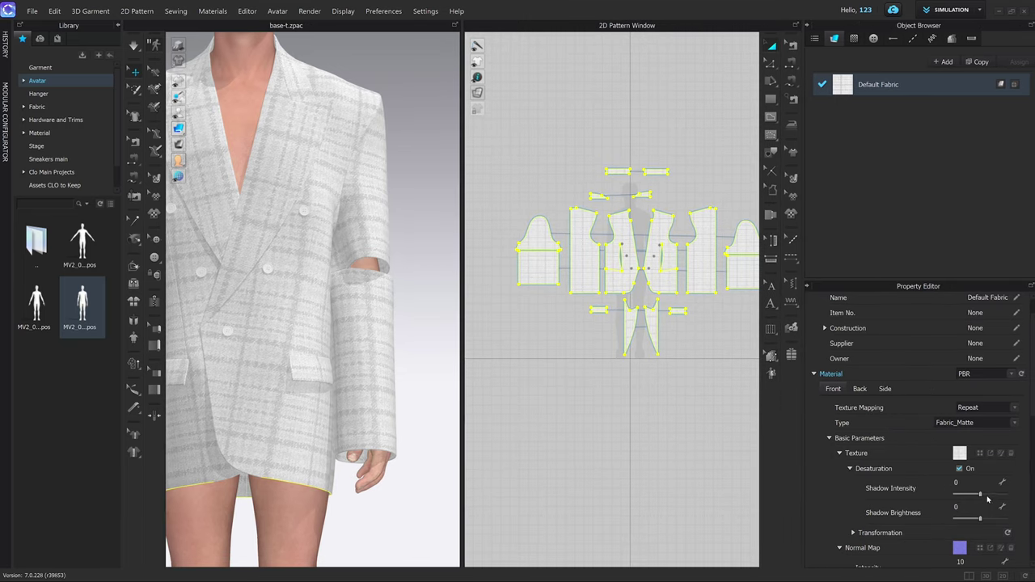
pyautogui.moveTo(979, 494); pyautogui.dragTo(1012, 502)
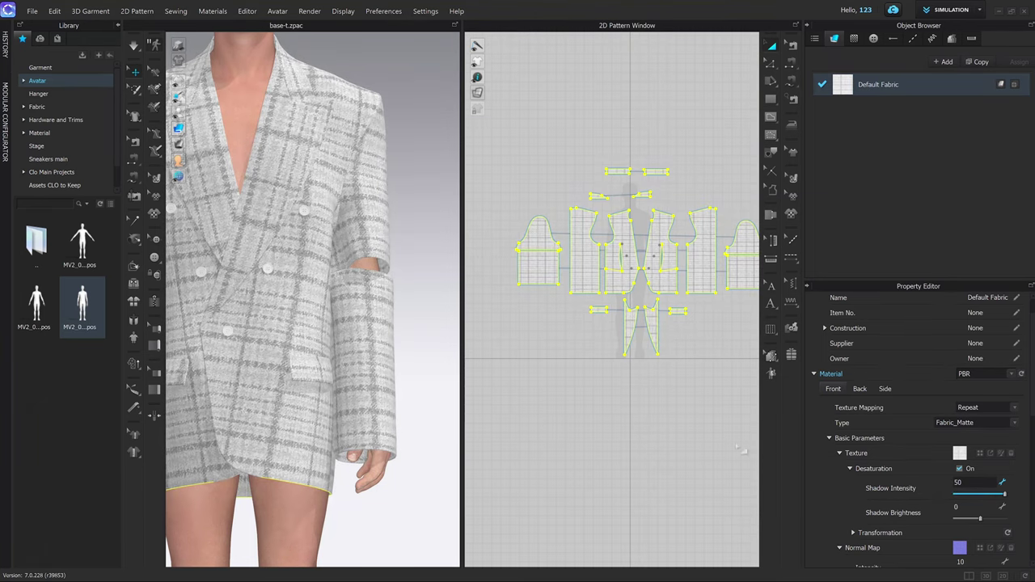
pyautogui.scroll(5, 396, 291)
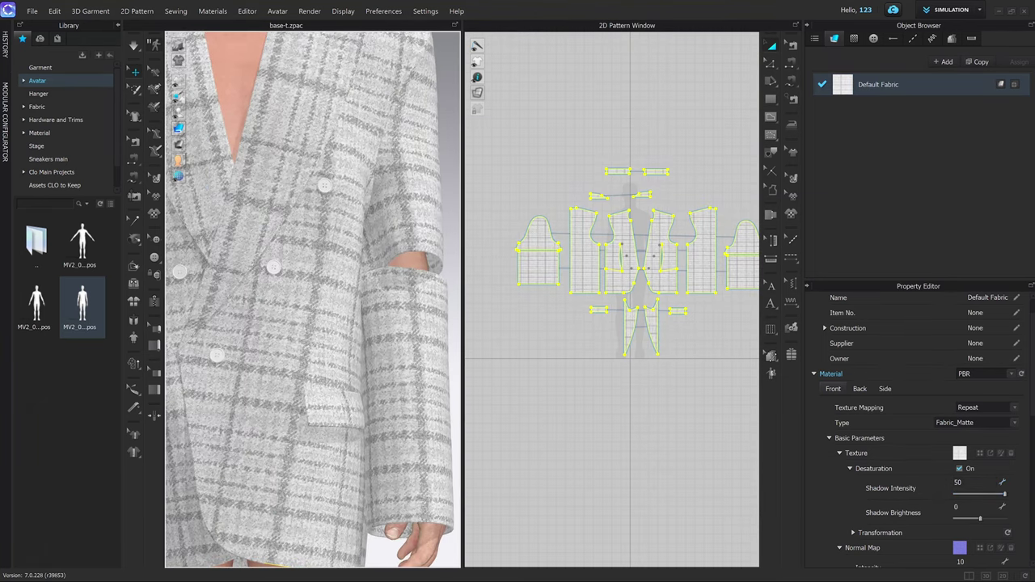
pyautogui.moveTo(980, 519); pyautogui.dragTo(935, 525)
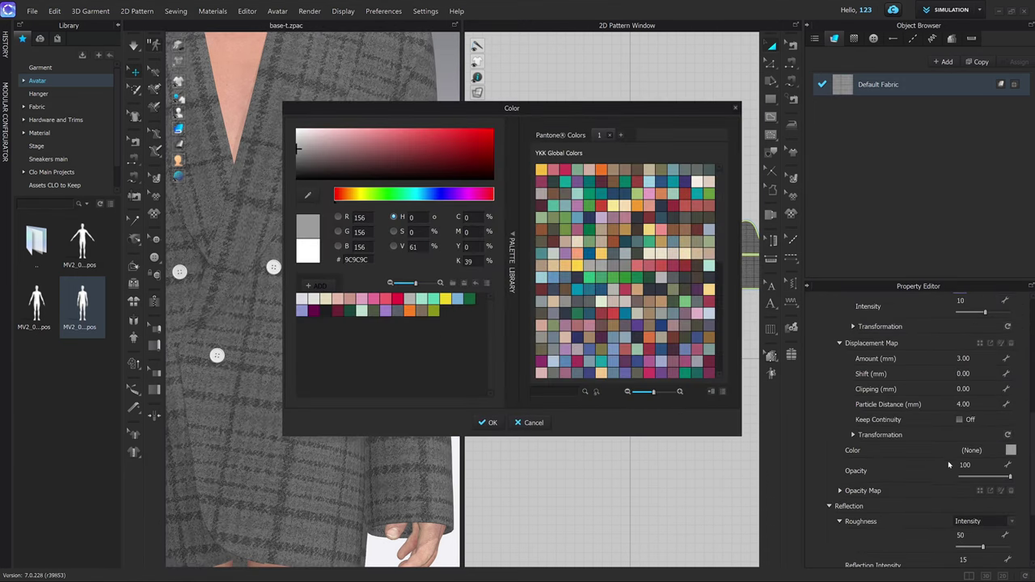
# Step: Set the Default Fabric's color to mid gray #818181 and clear the pattern selection
pyautogui.moveTo(297, 147); pyautogui.dragTo(282, 156)
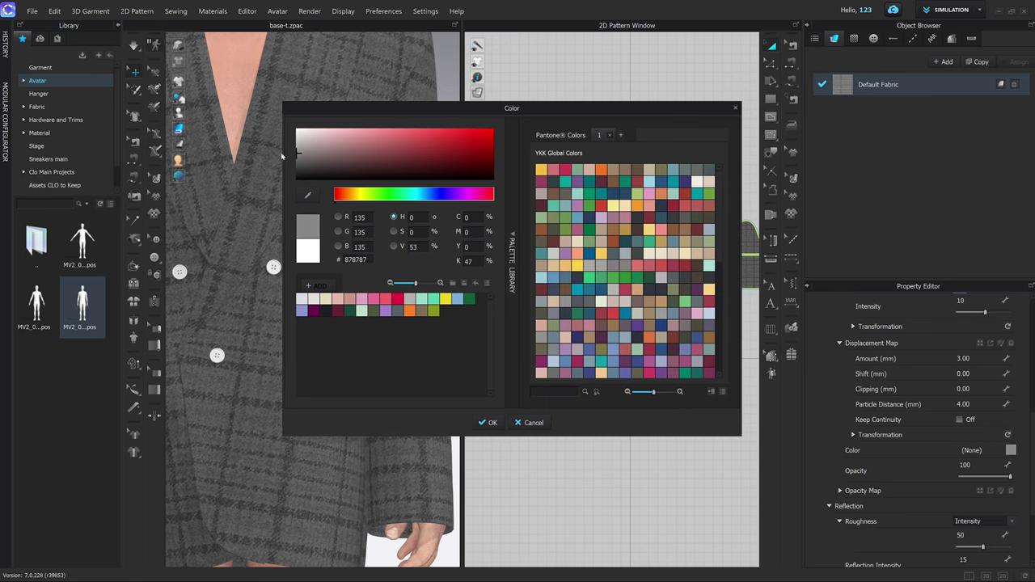
pyautogui.click(497, 427)
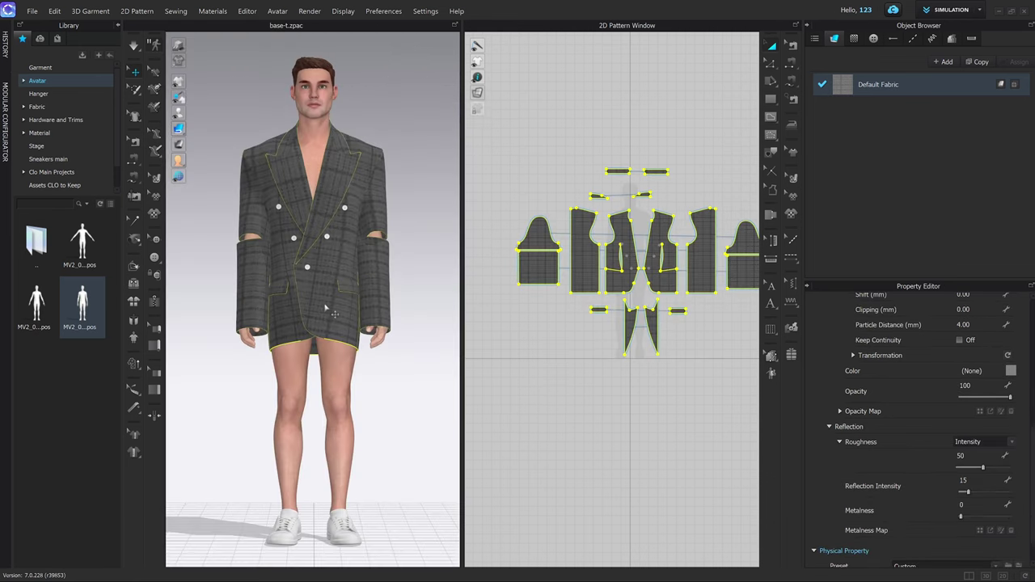
pyautogui.scroll(3, 370, 252)
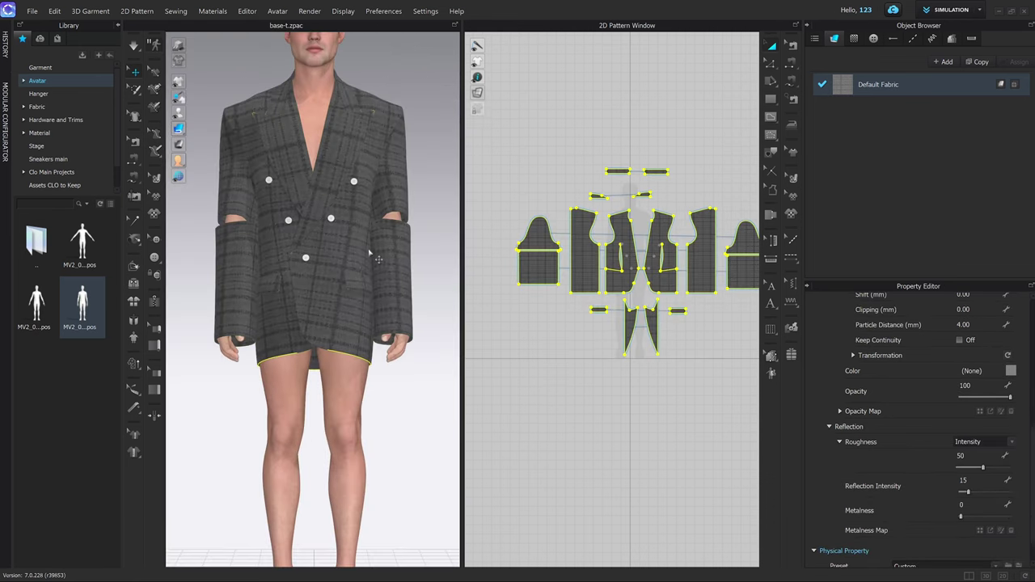
pyautogui.moveTo(369, 252); pyautogui.dragTo(341, 290, button='middle')
pyautogui.click(407, 257)
pyautogui.scroll(2, 407, 256)
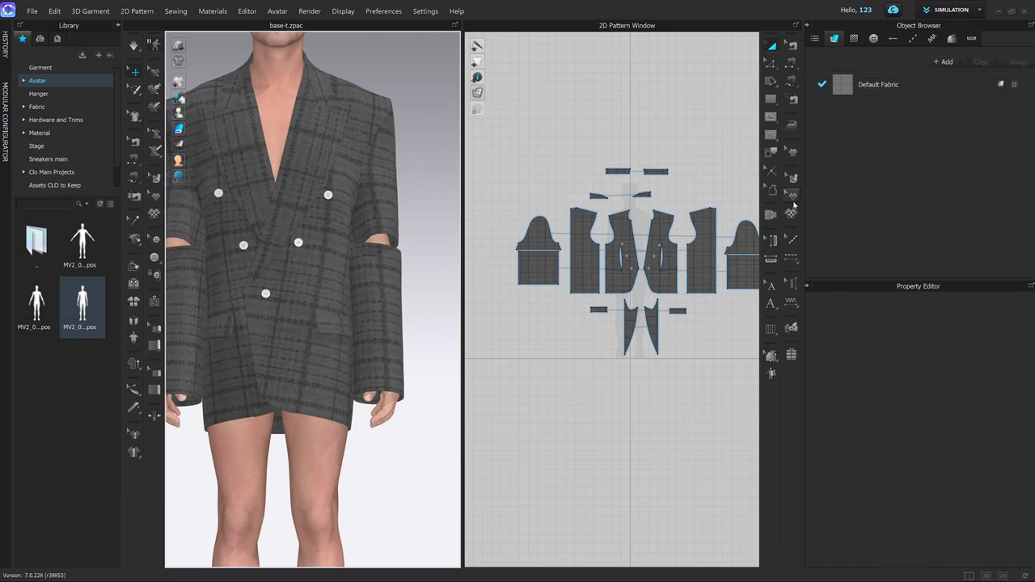
# Step: Display the desaturation and transformation settings of the Default Fabric's texture
pyautogui.click(793, 177)
pyautogui.scroll(3, 681, 184)
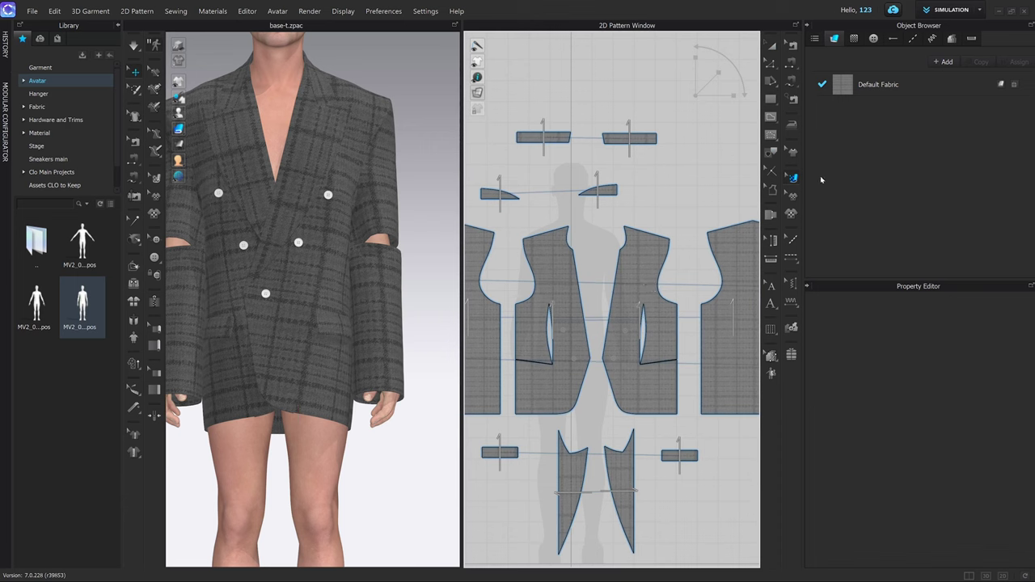
pyautogui.click(772, 46)
pyautogui.hotkey('ctrl', 'a')
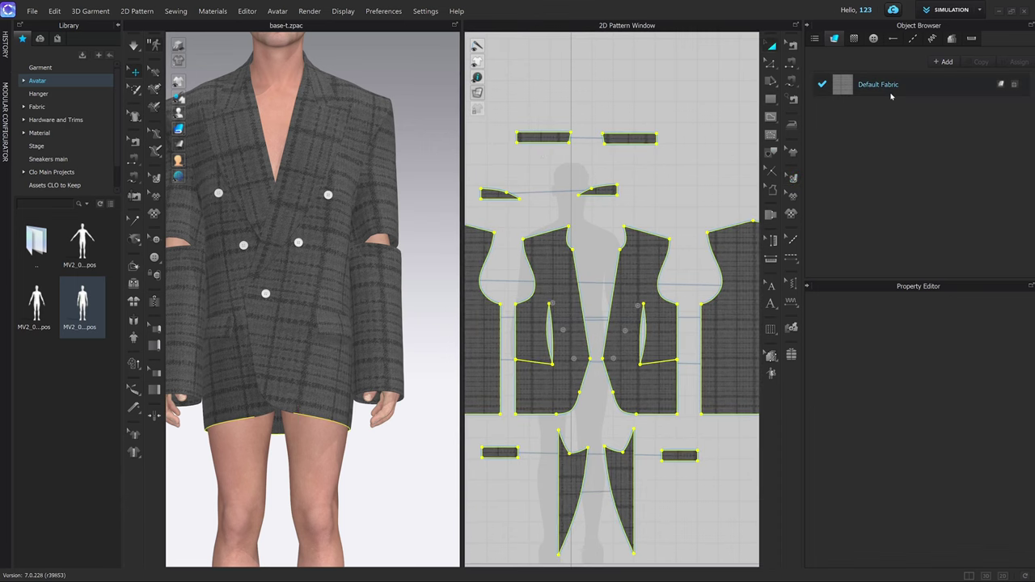
pyautogui.scroll(6, 950, 410)
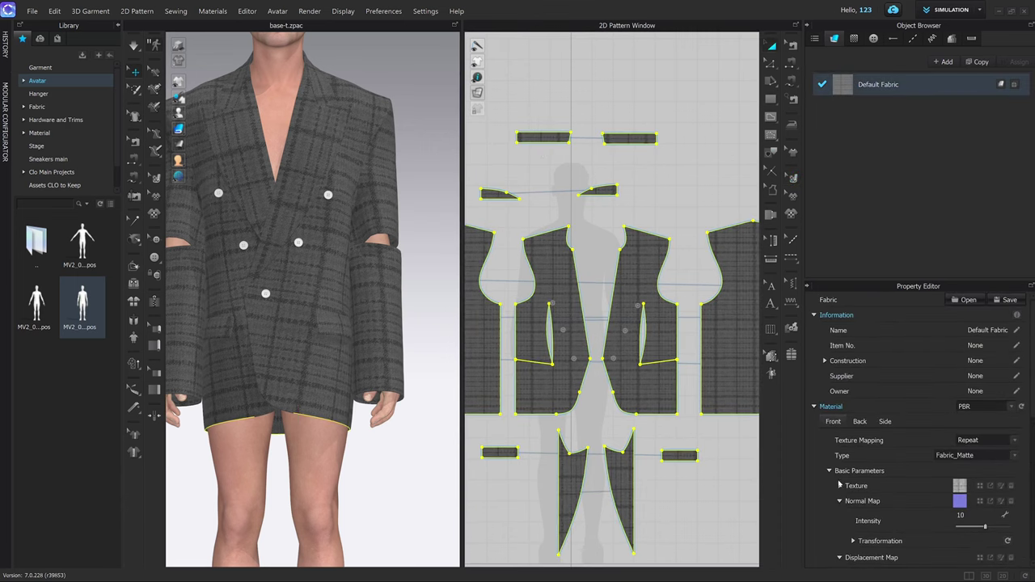
pyautogui.click(839, 485)
pyautogui.scroll(-3, 883, 506)
pyautogui.click(853, 435)
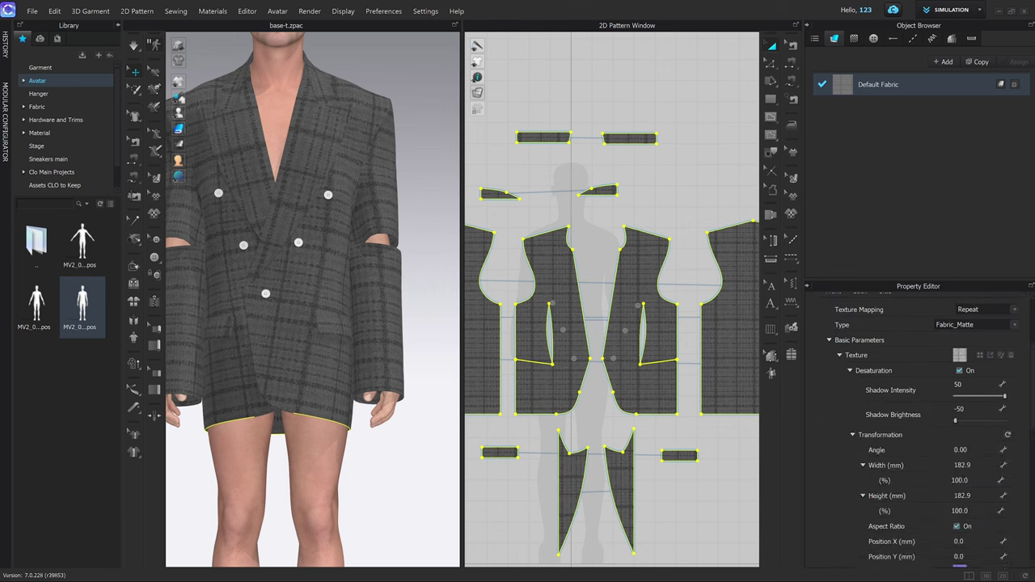
pyautogui.click(728, 176)
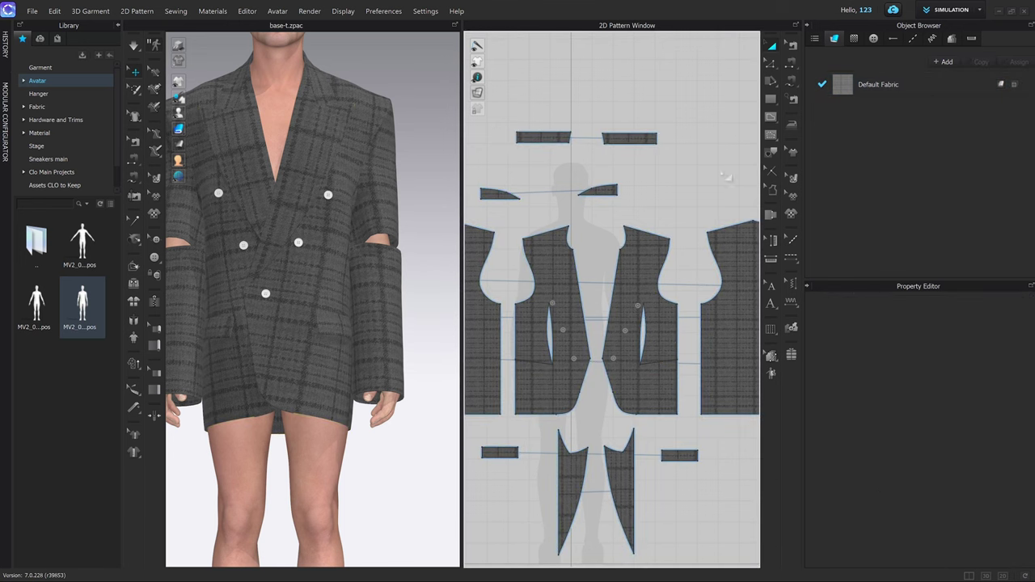
# Step: Shift the plaid texture on the jacket's front pattern piece and scale the plaid down with the Edit Texture tool
pyautogui.click(791, 178)
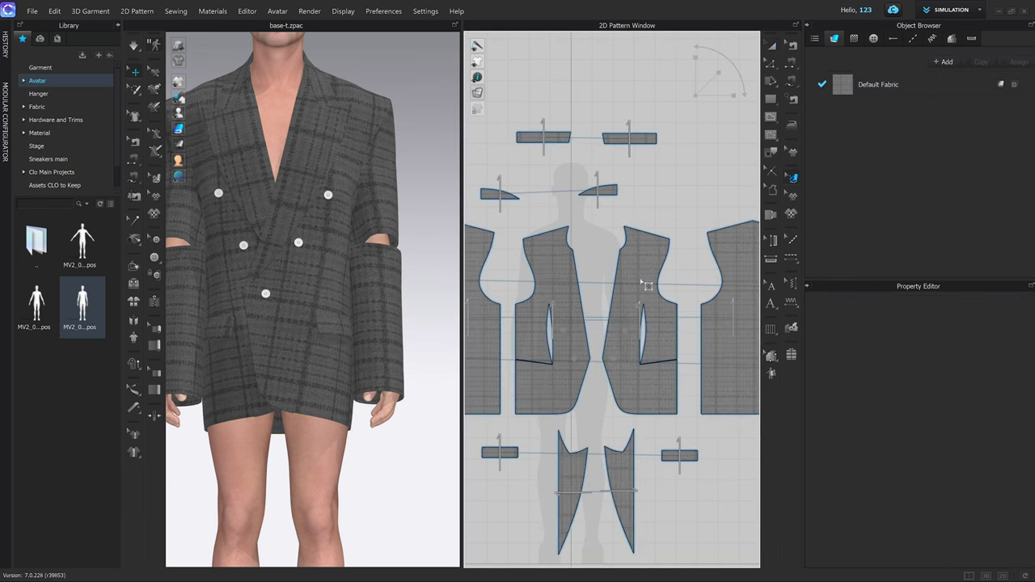
pyautogui.click(641, 279)
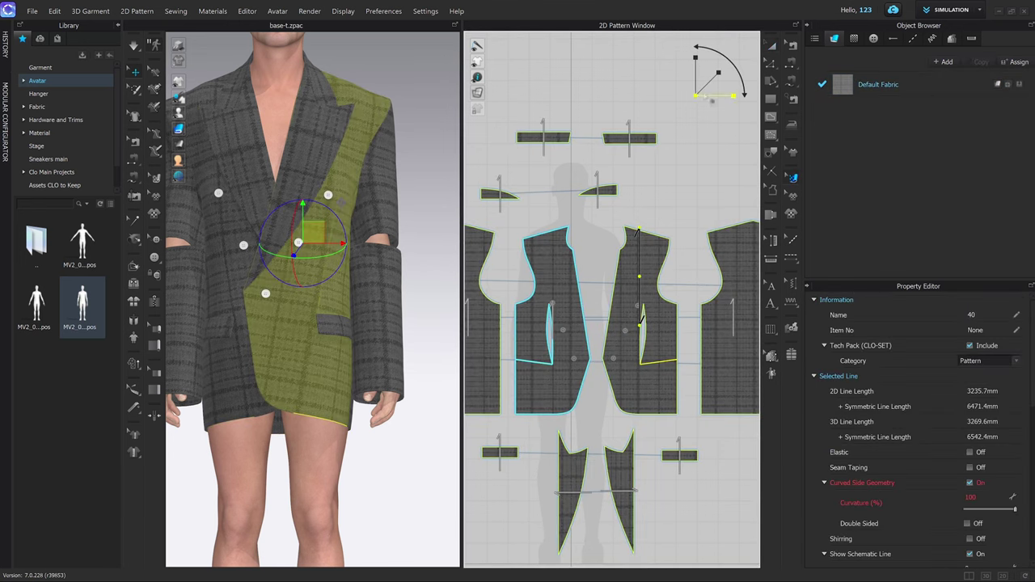
pyautogui.moveTo(645, 282); pyautogui.dragTo(658, 290)
pyautogui.click(792, 179)
pyautogui.moveTo(715, 77); pyautogui.dragTo(712, 83)
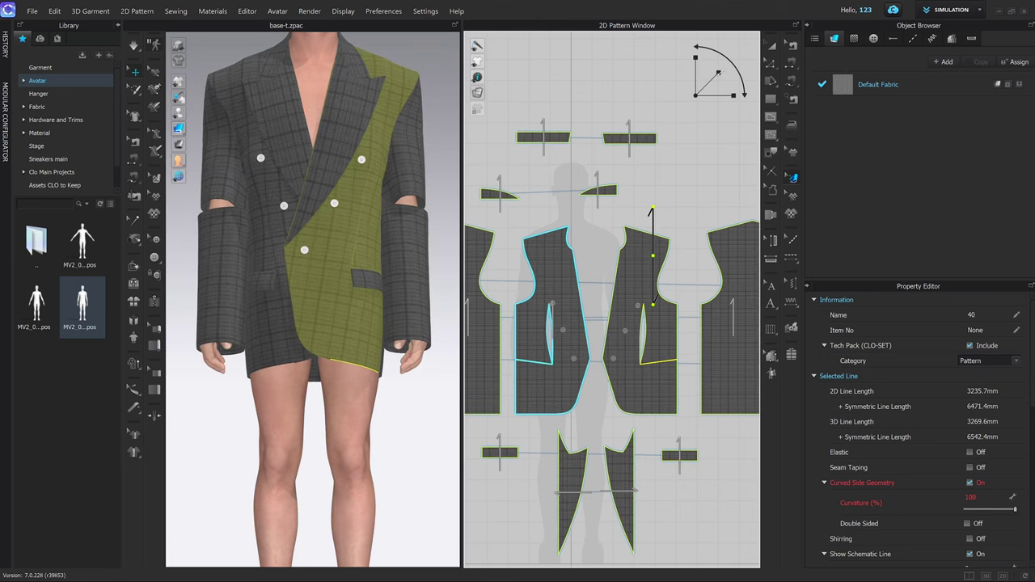
# Step: Lighten the Default Fabric's color to gray #B4B4B4 and clear the selection
pyautogui.click(713, 212)
pyautogui.press('a')
pyautogui.click(877, 84)
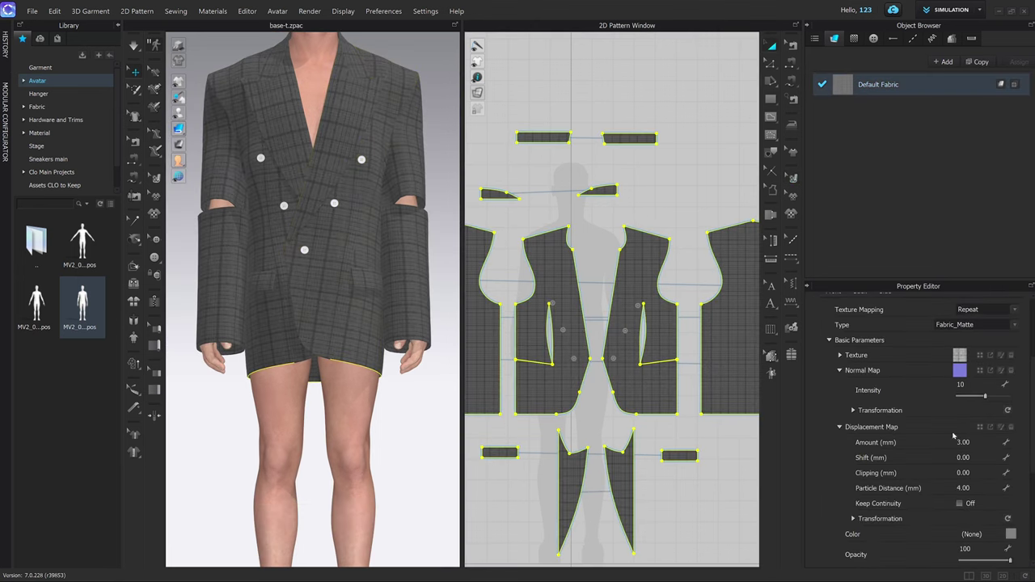
pyautogui.click(1010, 534)
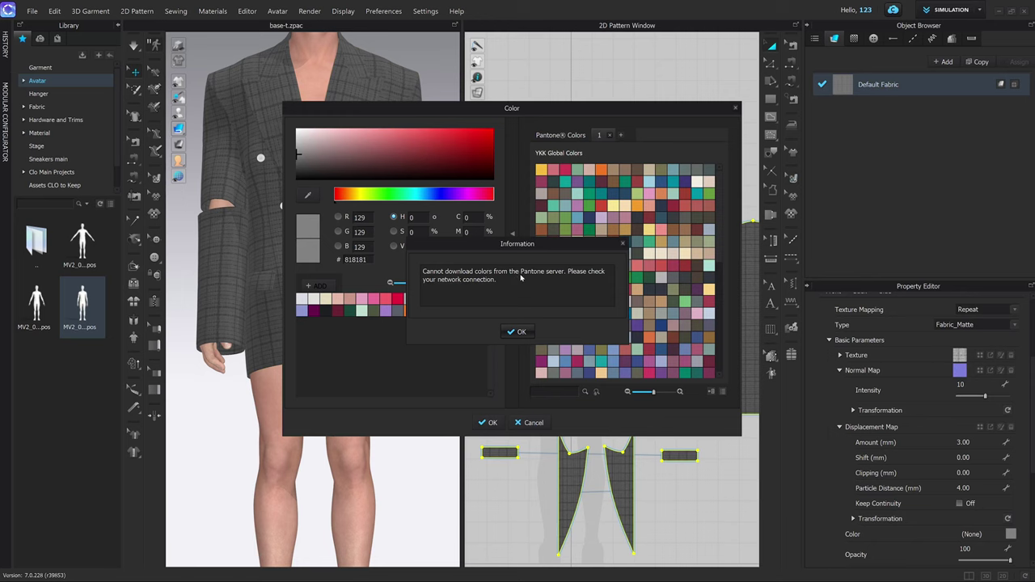
pyautogui.click(516, 331)
pyautogui.click(298, 149)
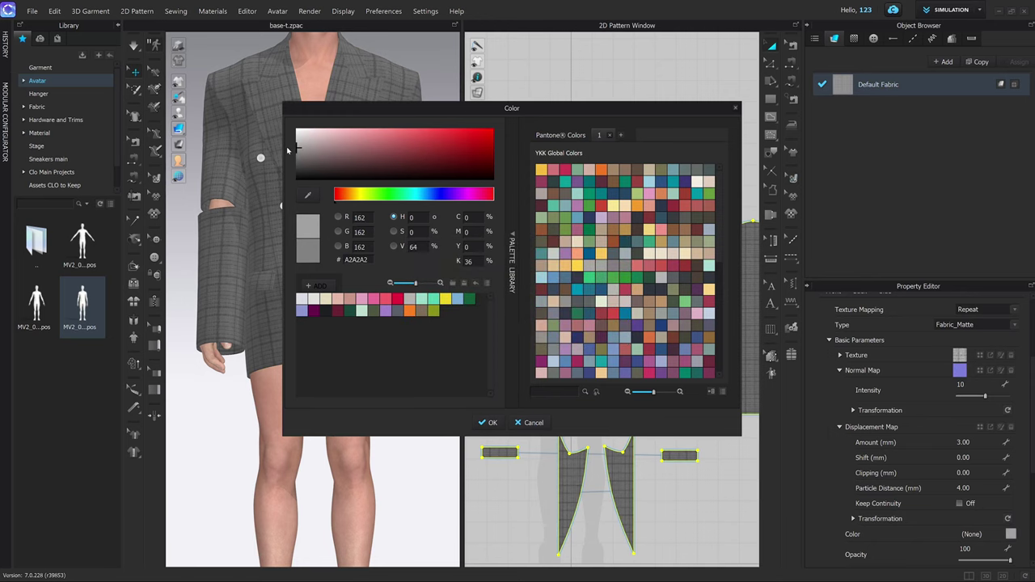
pyautogui.moveTo(296, 145); pyautogui.dragTo(296, 139)
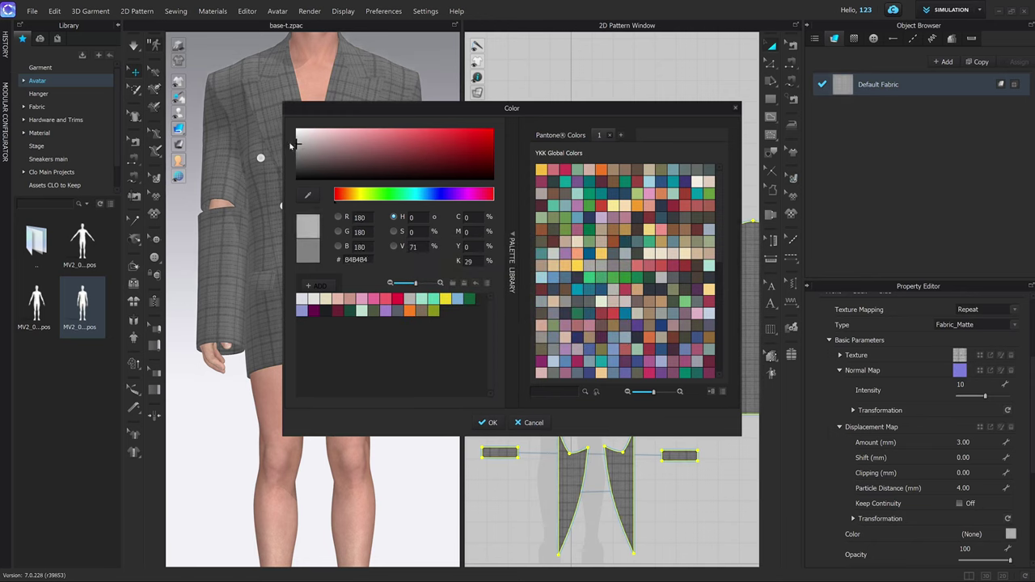
pyautogui.click(488, 422)
pyautogui.click(408, 403)
# Step: Examine the plaid fabric's scale and color on the front and back of the draped jacket
pyautogui.moveTo(409, 402); pyautogui.dragTo(340, 281, button='right')
pyautogui.press('2')
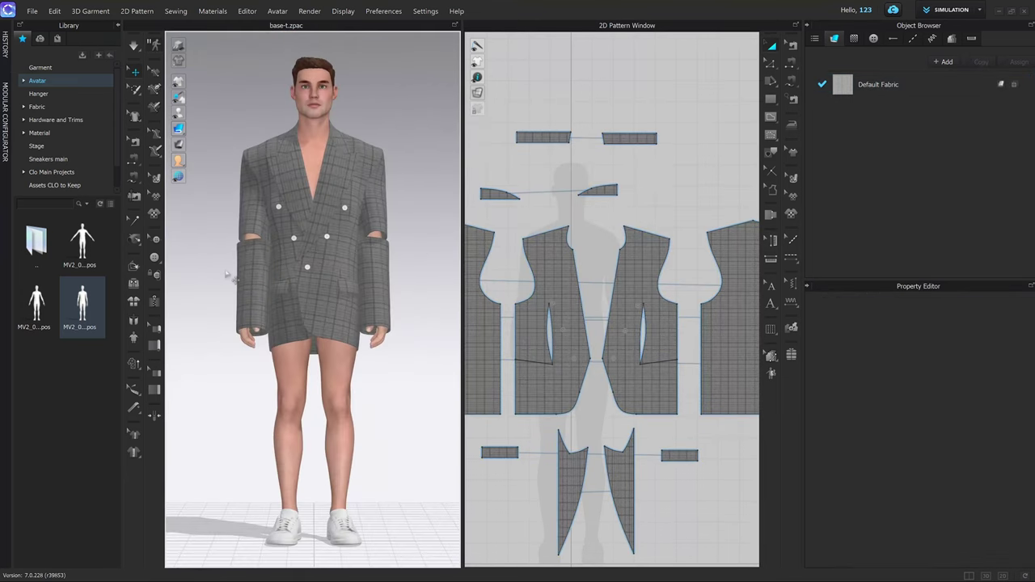
pyautogui.scroll(5, 324, 267)
pyautogui.moveTo(351, 251); pyautogui.dragTo(348, 290, button='middle')
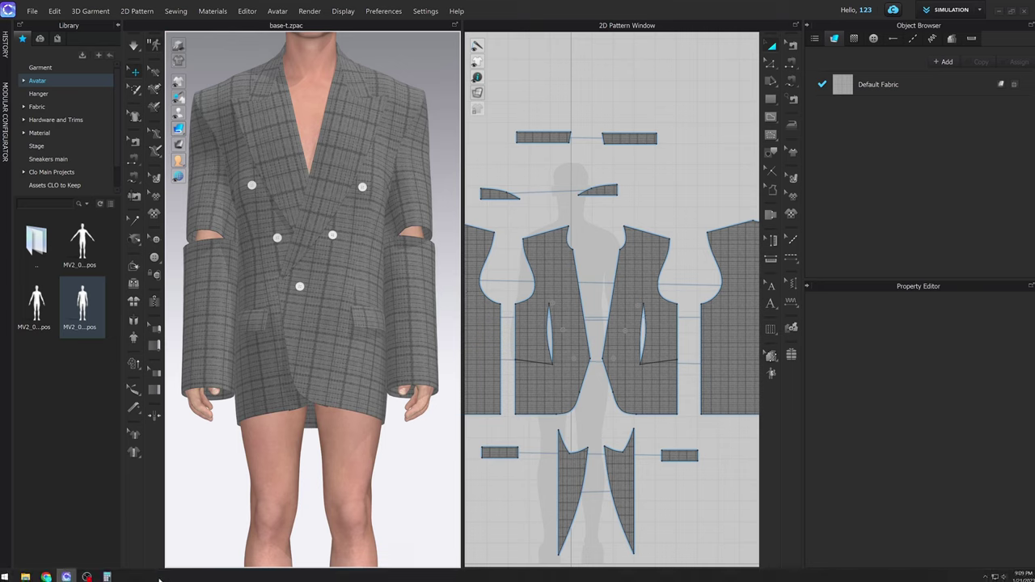
pyautogui.click(375, 502)
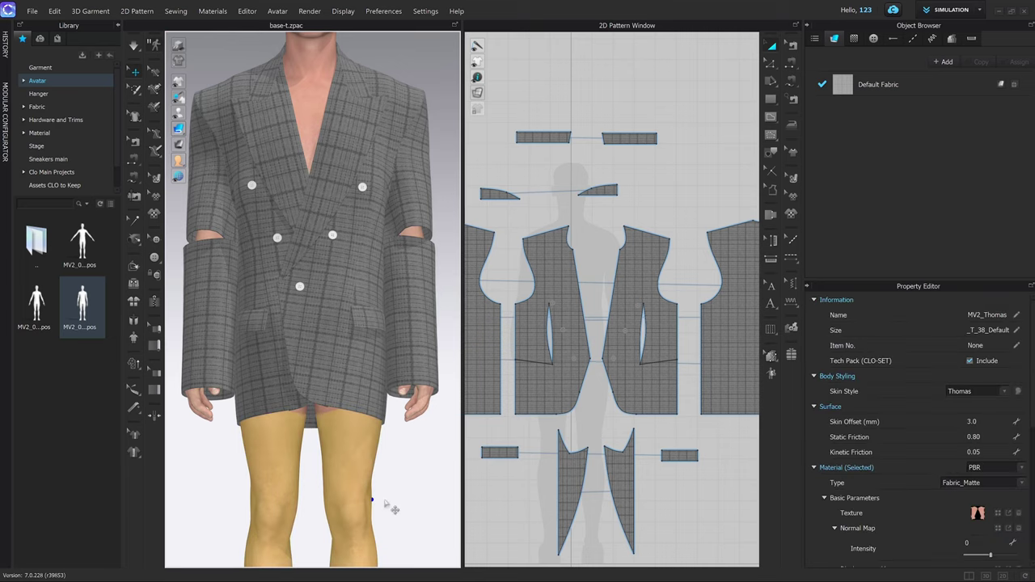
pyautogui.click(395, 503)
pyautogui.scroll(-3, 416, 469)
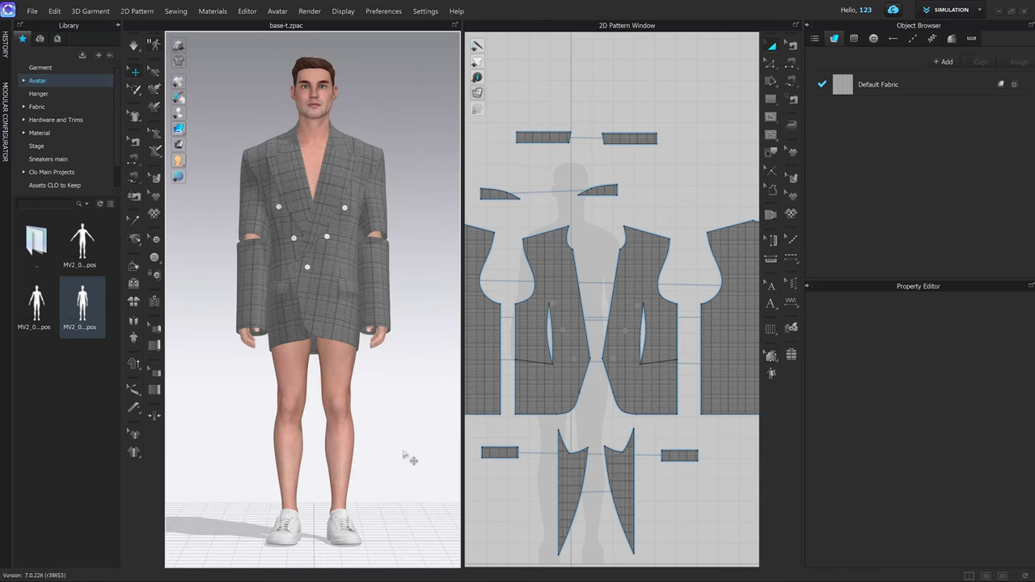
pyautogui.moveTo(420, 398); pyautogui.dragTo(229, 397, button='right')
pyautogui.scroll(4, 307, 342)
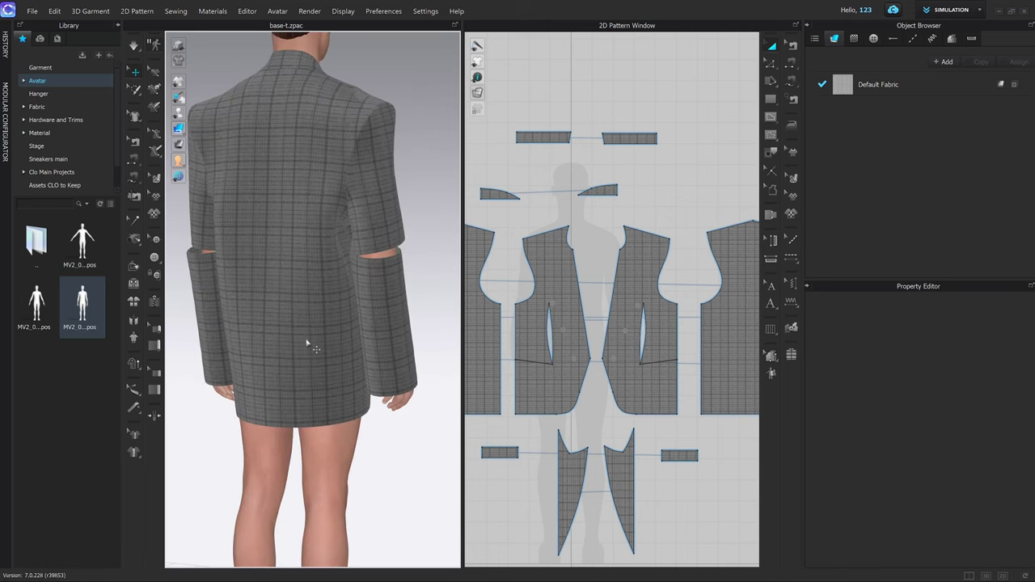
pyautogui.moveTo(307, 342); pyautogui.dragTo(322, 368, button='middle')
# Step: Preview the jacket's front on the avatar with high-quality rendering
pyautogui.click(179, 46)
pyautogui.press('2')
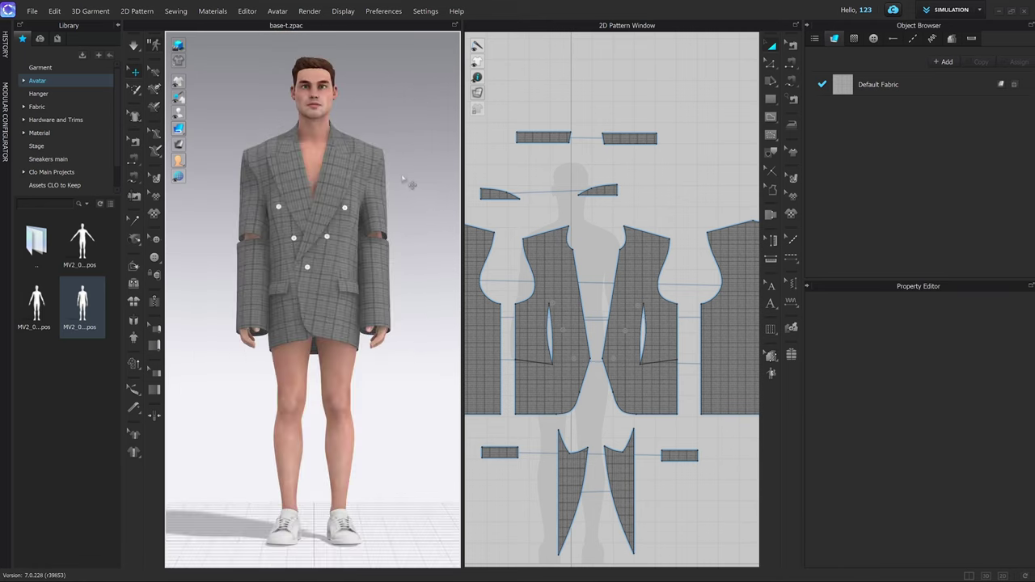
pyautogui.scroll(4, 378, 246)
pyautogui.moveTo(378, 244); pyautogui.dragTo(373, 309, button='middle')
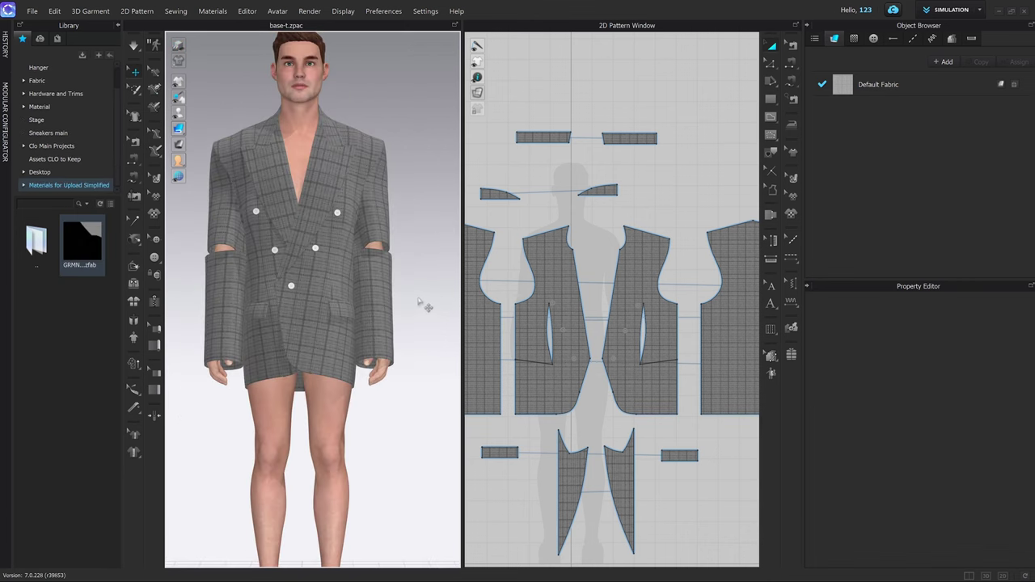